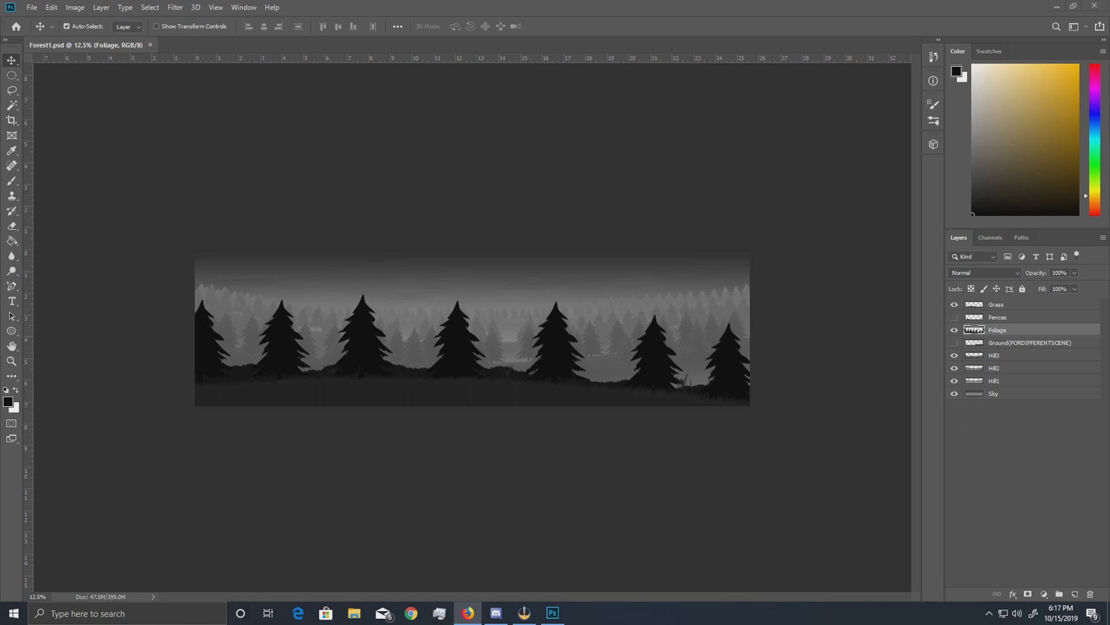
# Examine the forest scene's layer structure by selecting the grass, fences, foliage, hill and sky layers one by one.
pyautogui.click(928, 7)
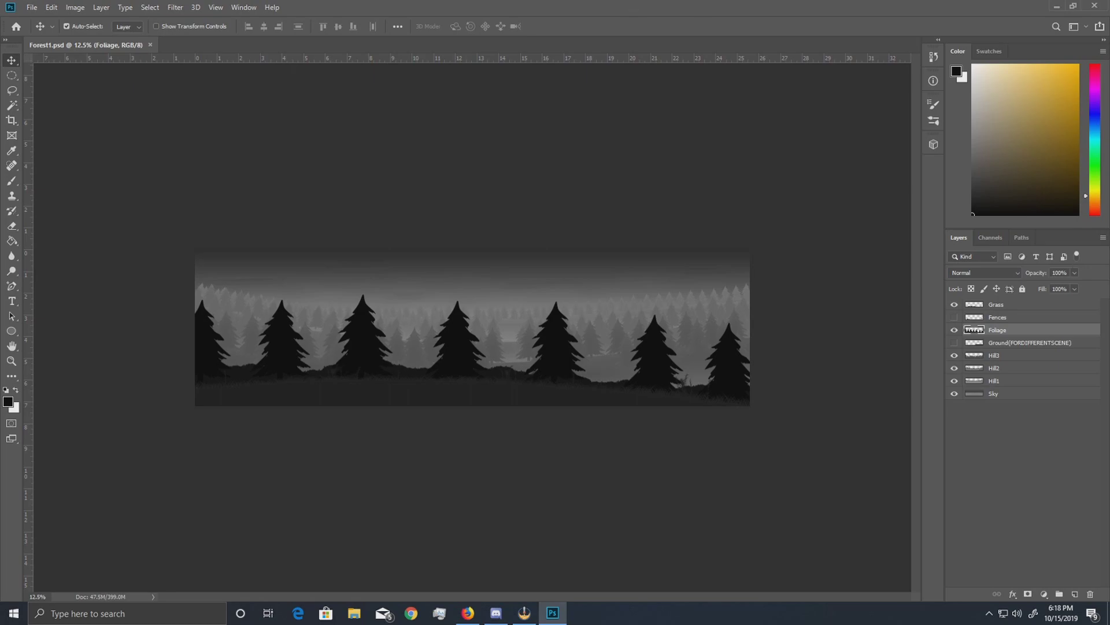
pyautogui.click(1039, 306)
pyautogui.click(1022, 331)
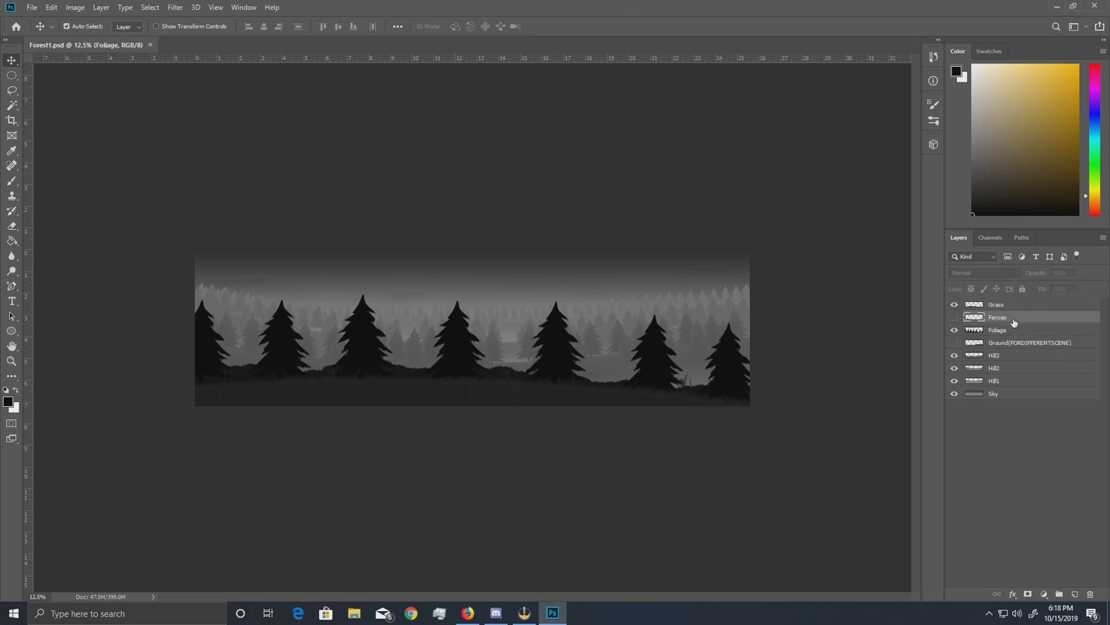
pyautogui.click(1013, 356)
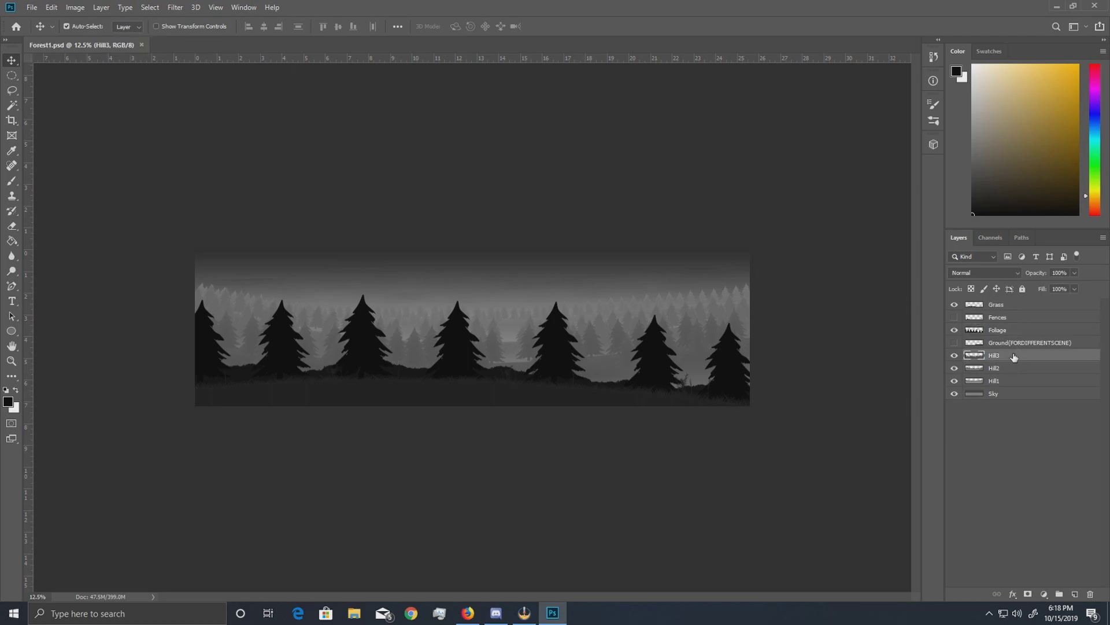
pyautogui.click(1021, 373)
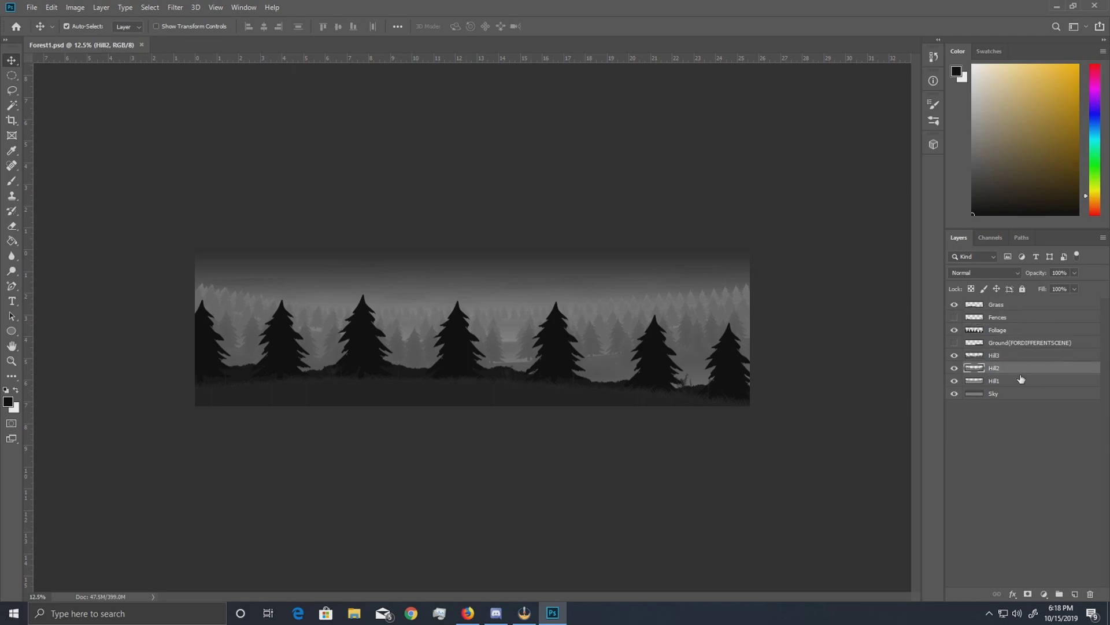
pyautogui.click(1022, 381)
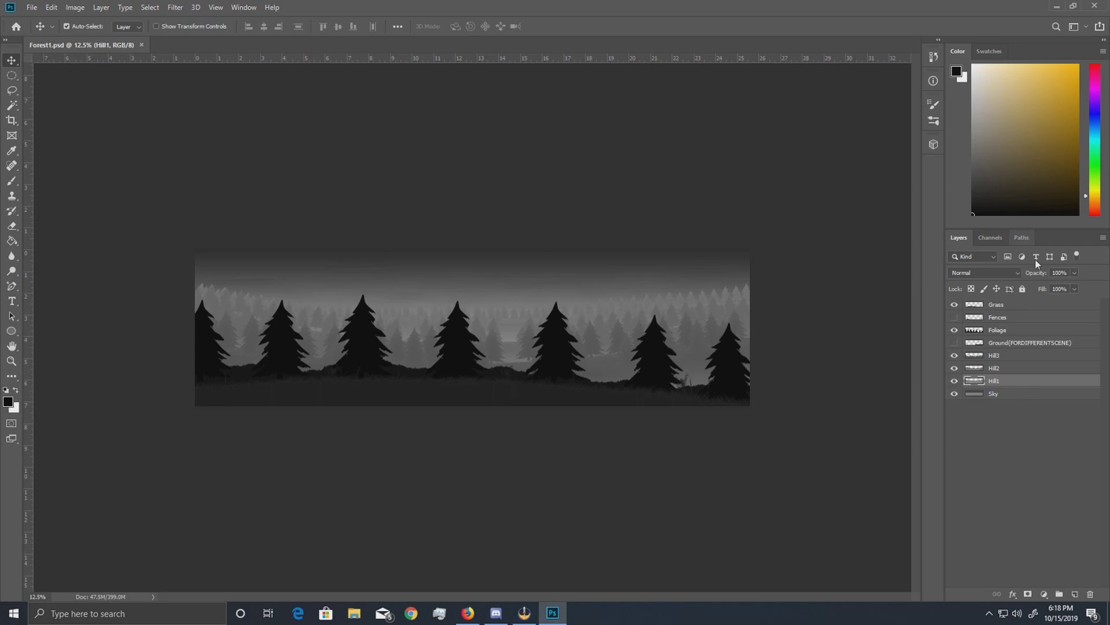
pyautogui.click(1035, 306)
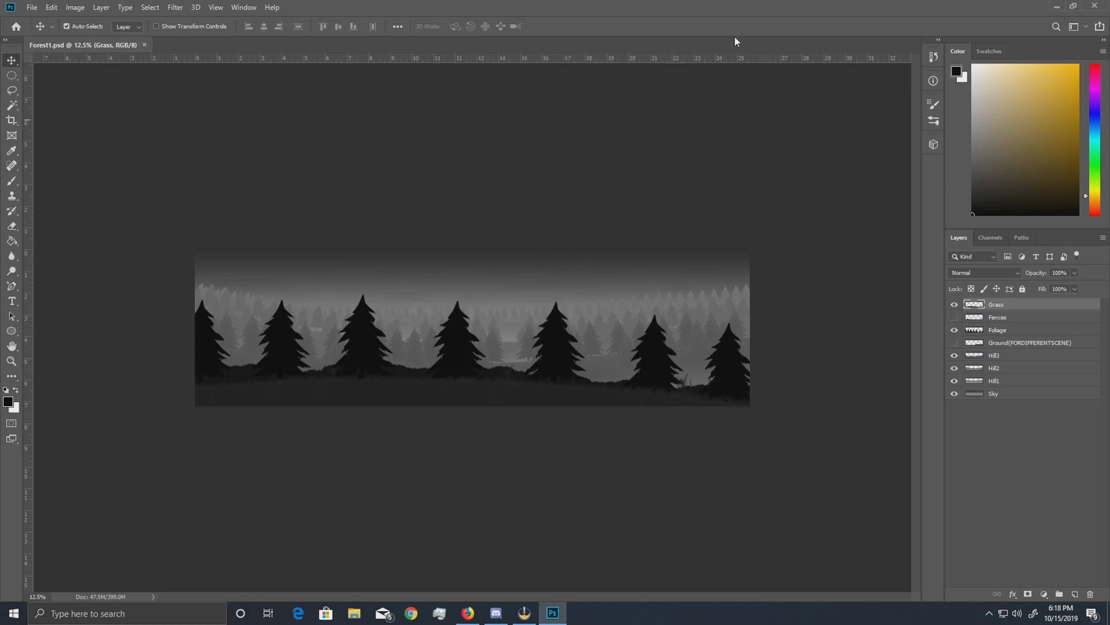
pyautogui.click(1011, 331)
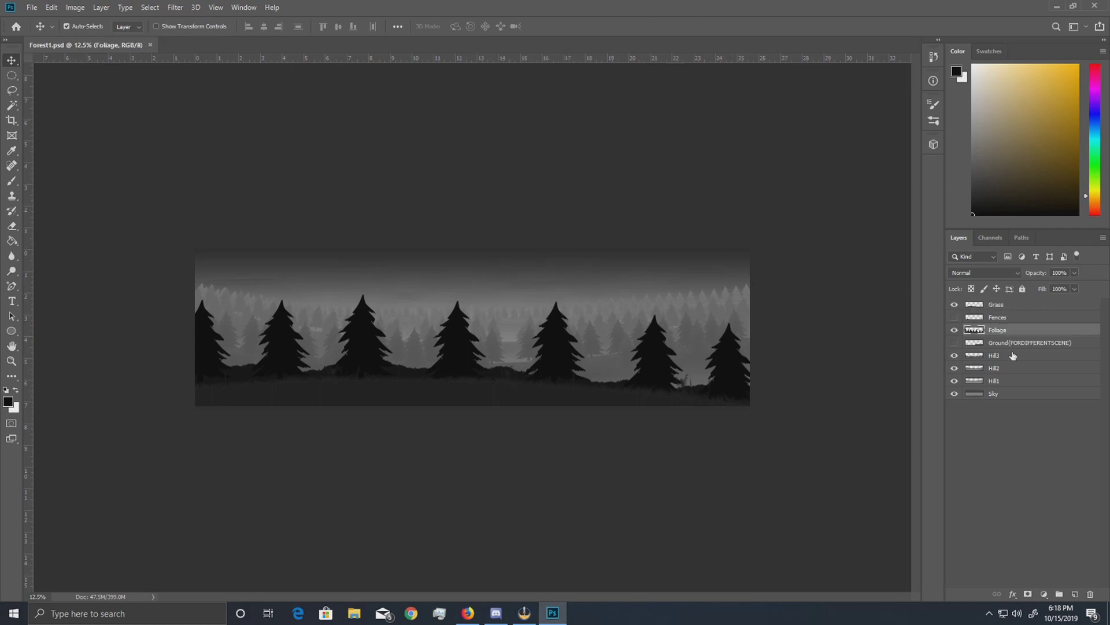
pyautogui.click(1014, 357)
pyautogui.click(1011, 370)
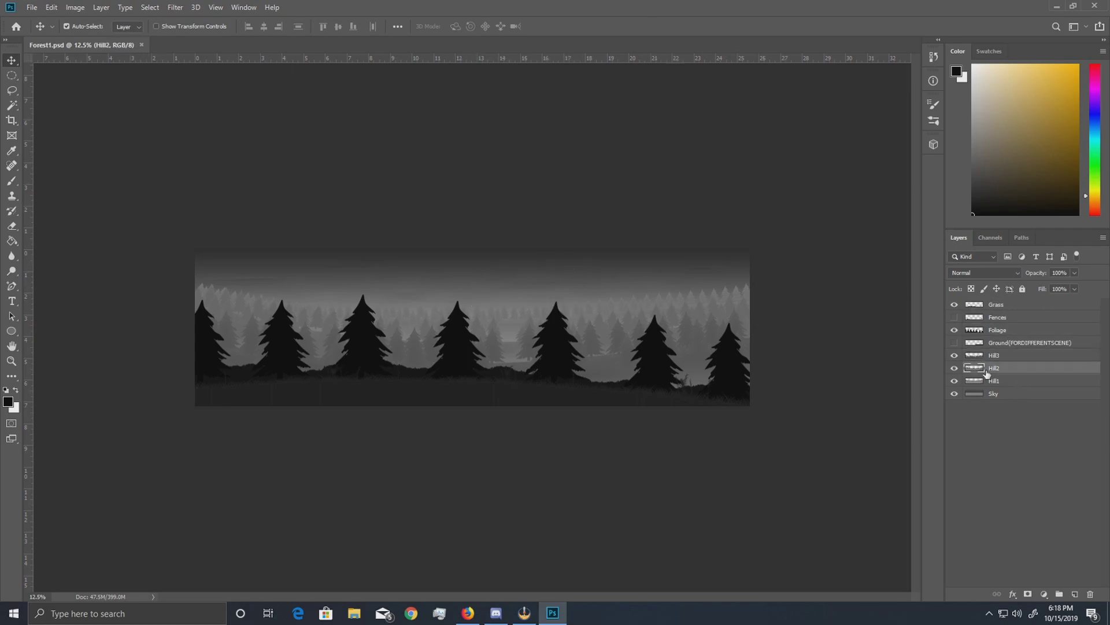
pyautogui.click(1005, 394)
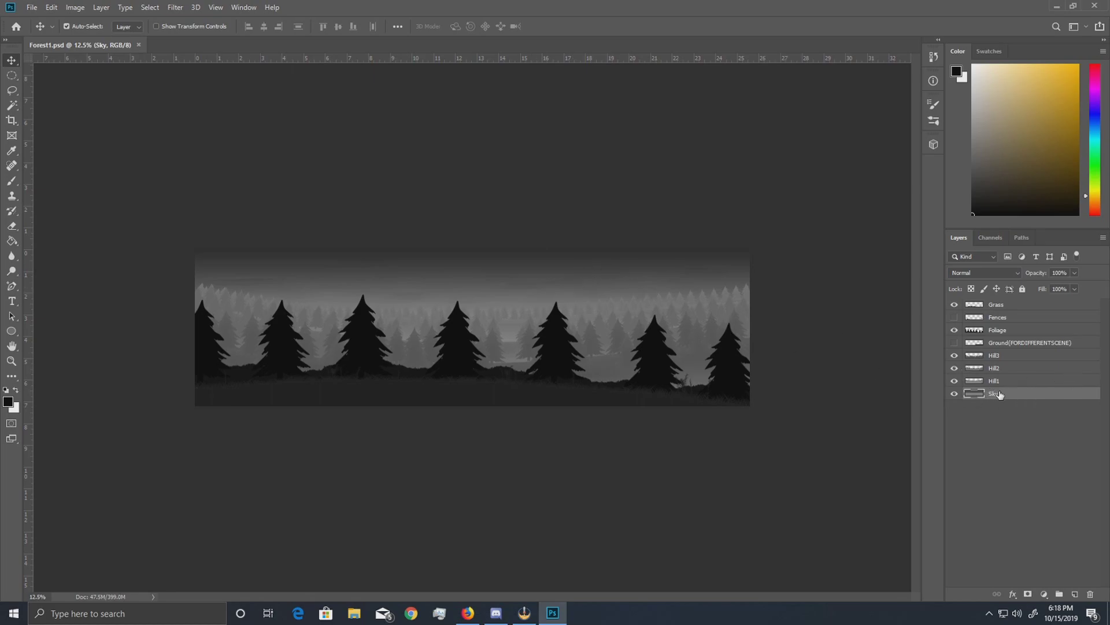
pyautogui.click(1010, 305)
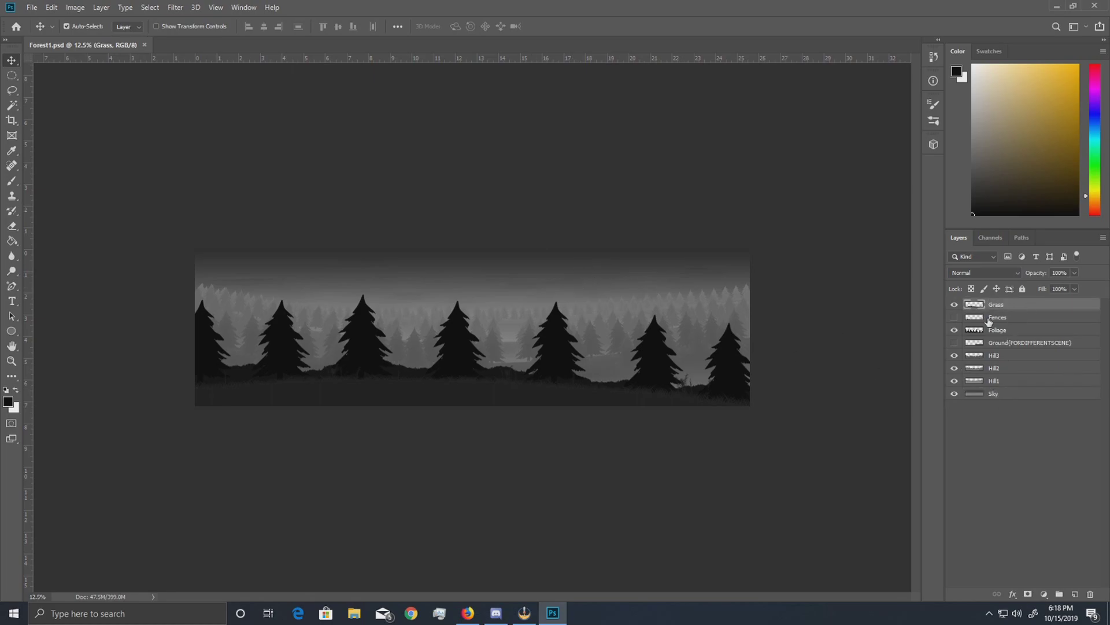
# Inspect the Grass, Hill2 and Foliage layers by hiding and reshowing each, and undo a trial move of the foliage.
pyautogui.click(955, 305)
pyautogui.click(955, 305)
pyautogui.click(954, 369)
pyautogui.click(954, 368)
pyautogui.click(955, 330)
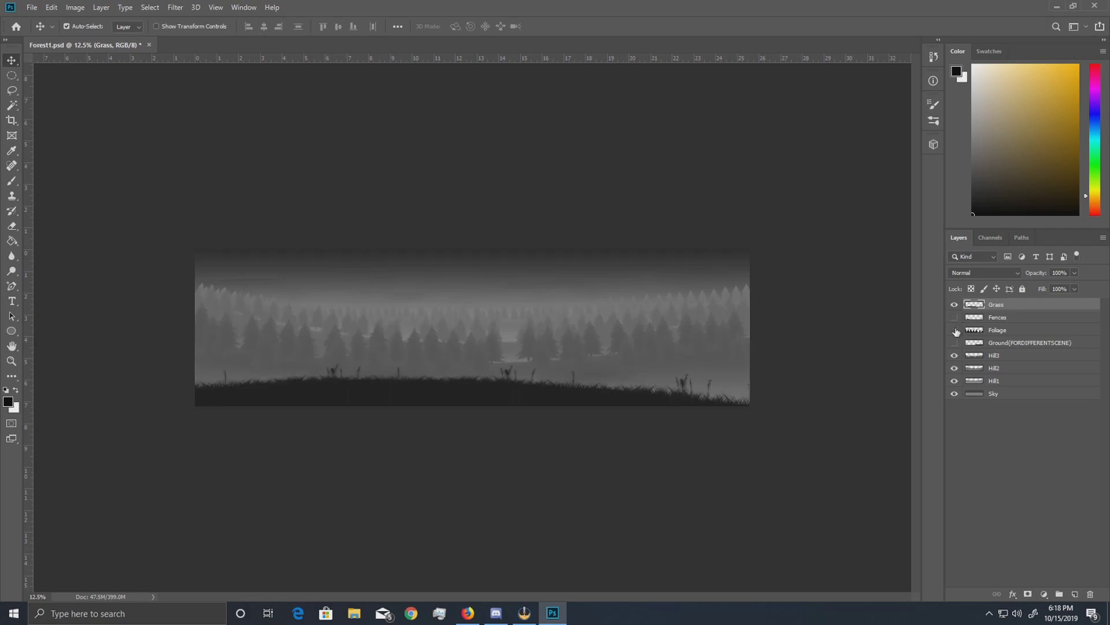
pyautogui.click(954, 331)
pyautogui.moveTo(655, 359); pyautogui.dragTo(632, 312)
pyautogui.hotkey('ctrl', 'z')
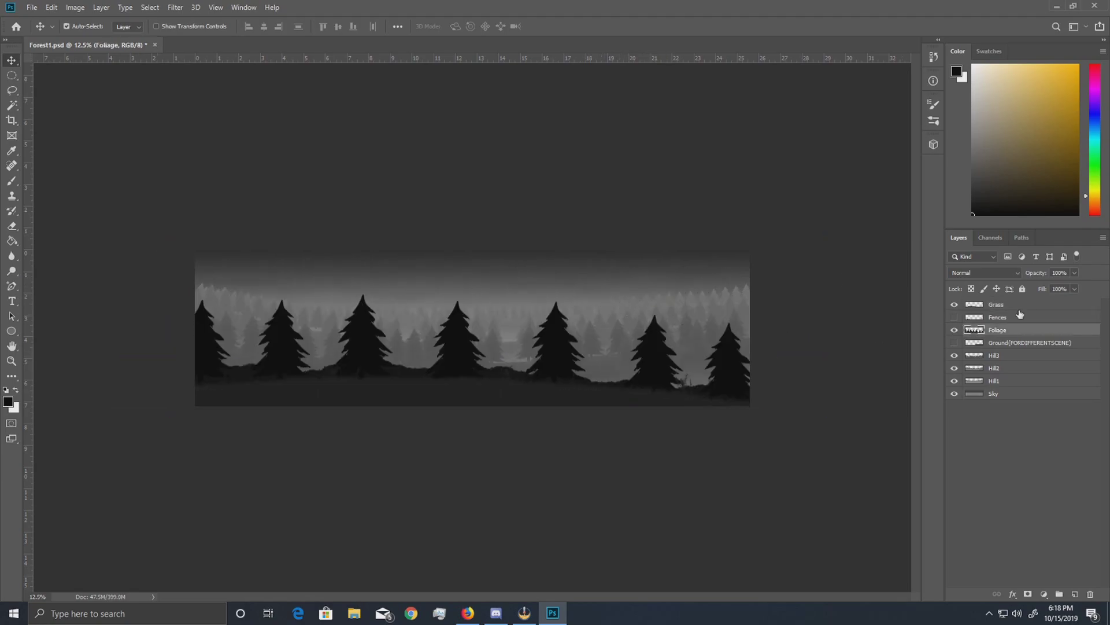
# Check what the Grass, Sky and Foliage layers each contribute to the scene by hiding and reshowing them.
pyautogui.click(1031, 305)
pyautogui.click(954, 305)
pyautogui.click(955, 306)
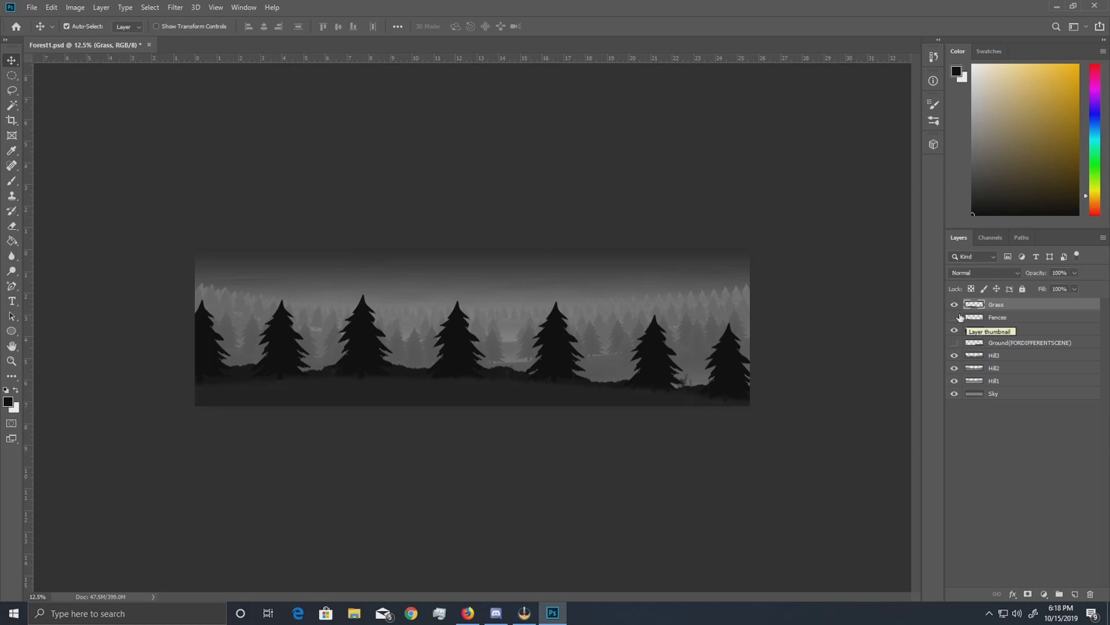
pyautogui.click(954, 305)
pyautogui.click(954, 305)
pyautogui.click(955, 393)
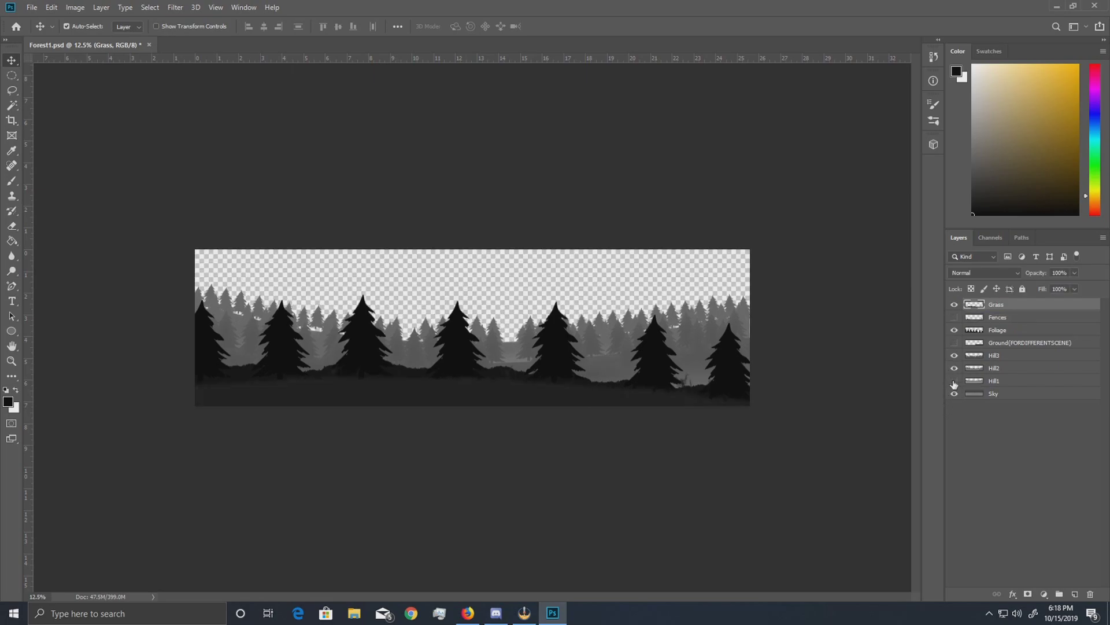
pyautogui.click(954, 394)
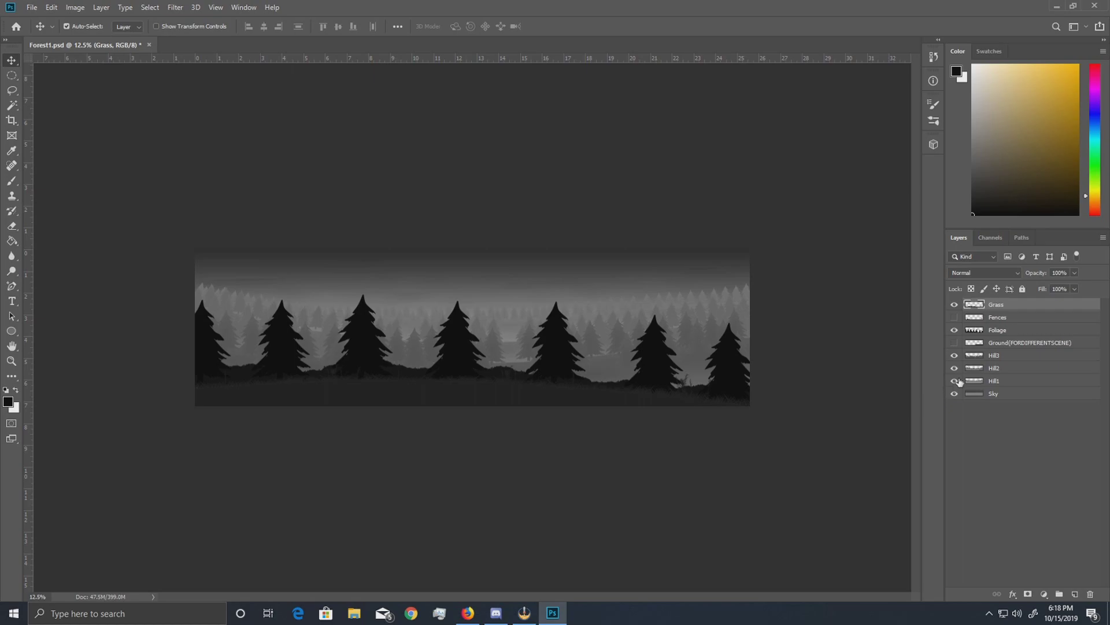
pyautogui.click(954, 330)
pyautogui.click(955, 330)
pyautogui.click(954, 305)
pyautogui.click(954, 305)
pyautogui.click(1019, 319)
pyautogui.click(1019, 332)
pyautogui.click(1005, 305)
# Load the Export Layers To Files (Fast).jsx script and set it to export visible layers only.
pyautogui.click(36, 6)
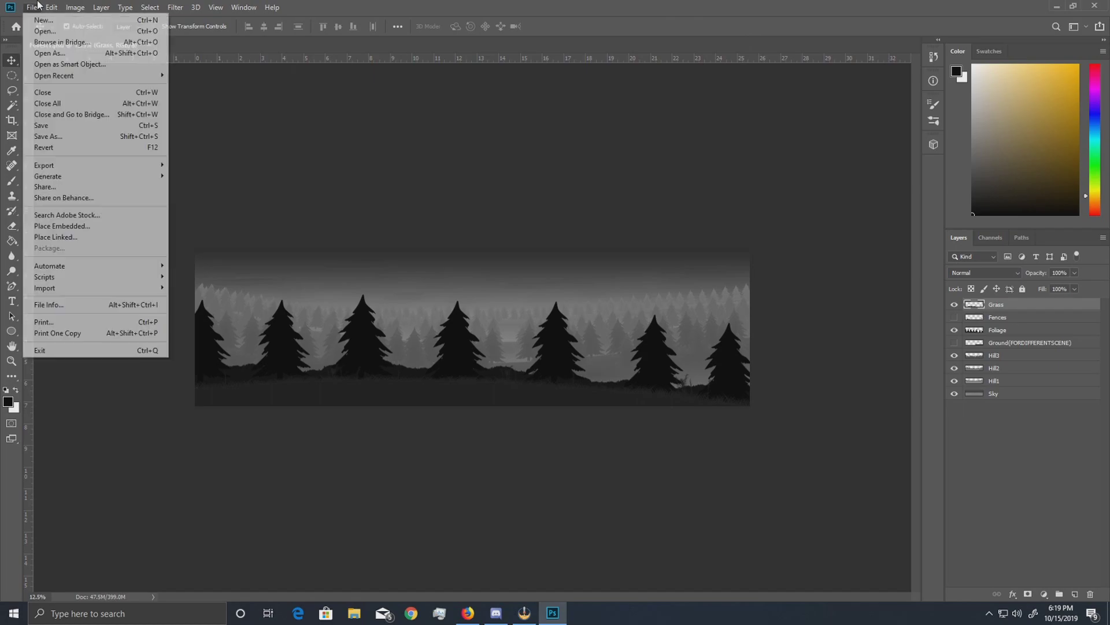
pyautogui.moveTo(87, 264)
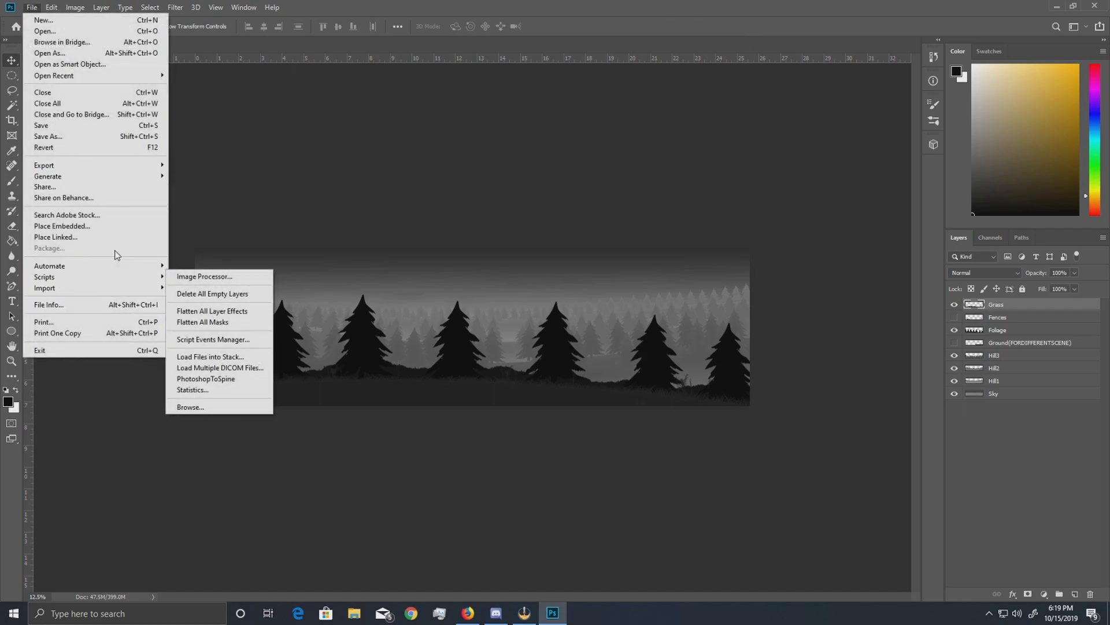
pyautogui.click(214, 408)
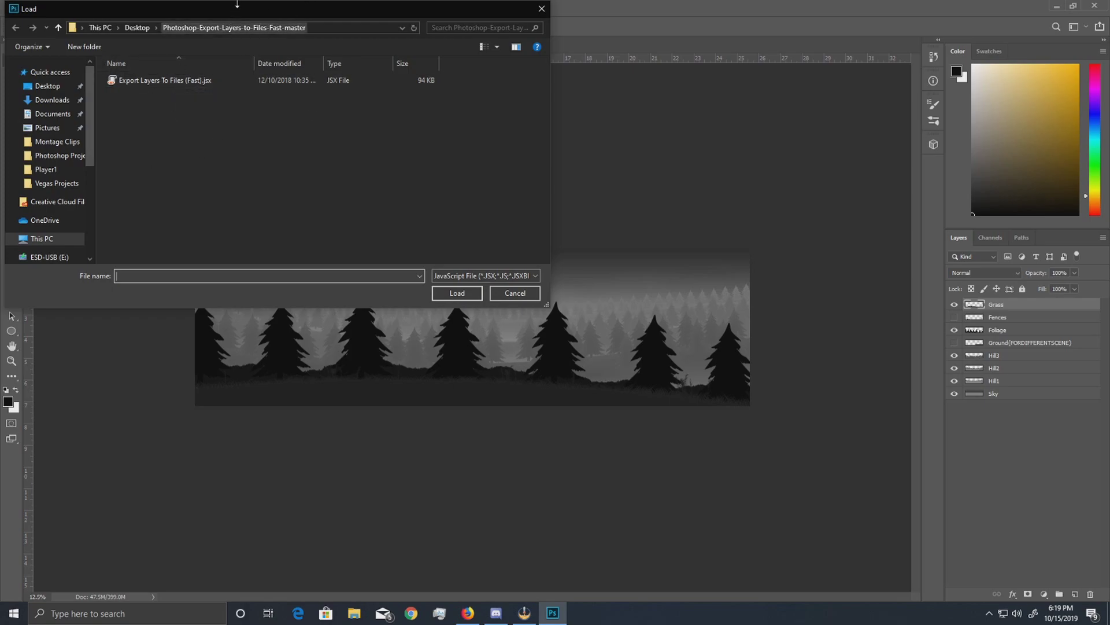
pyautogui.doubleClick(189, 84)
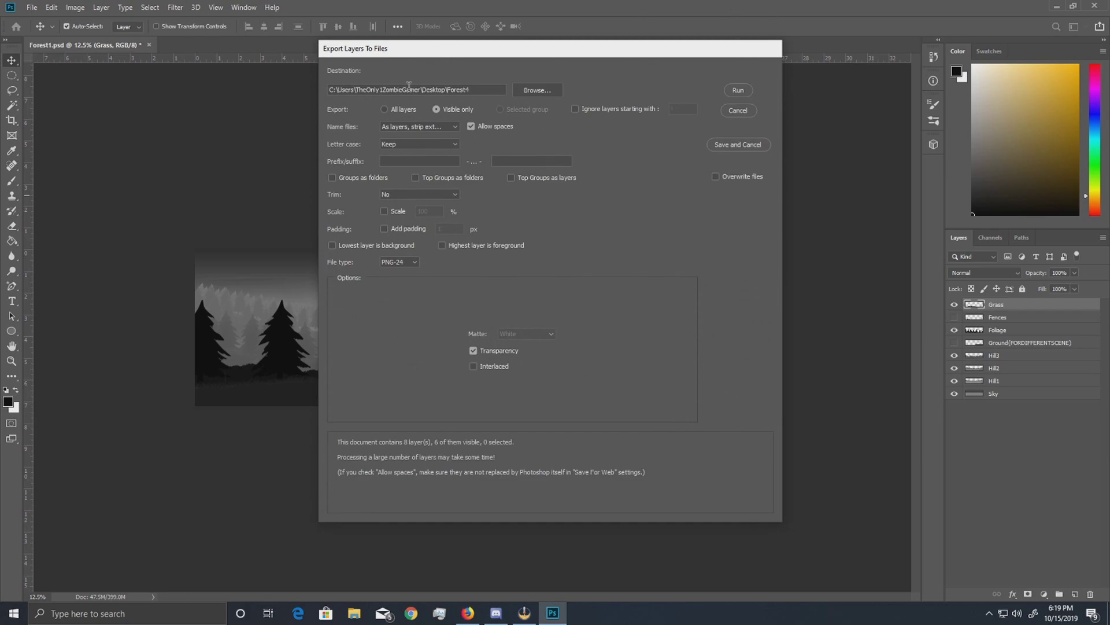
pyautogui.click(390, 109)
pyautogui.click(438, 109)
# Create a folder named TutorialForest on the desktop and choose it as the export destination.
pyautogui.click(542, 90)
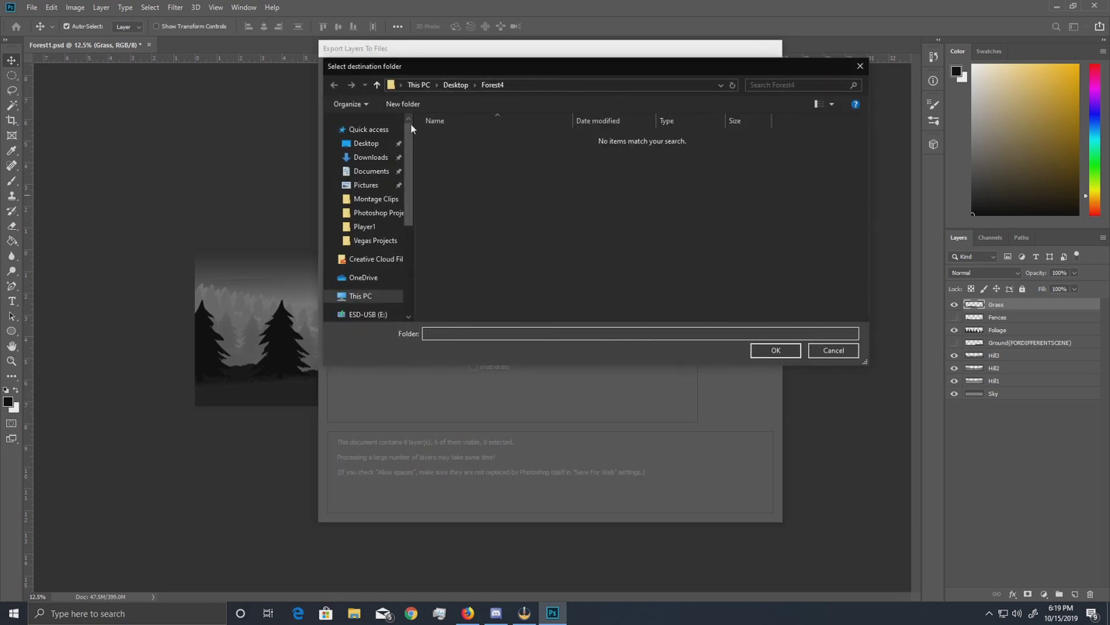
pyautogui.click(366, 143)
pyautogui.scroll(-8, 519, 199)
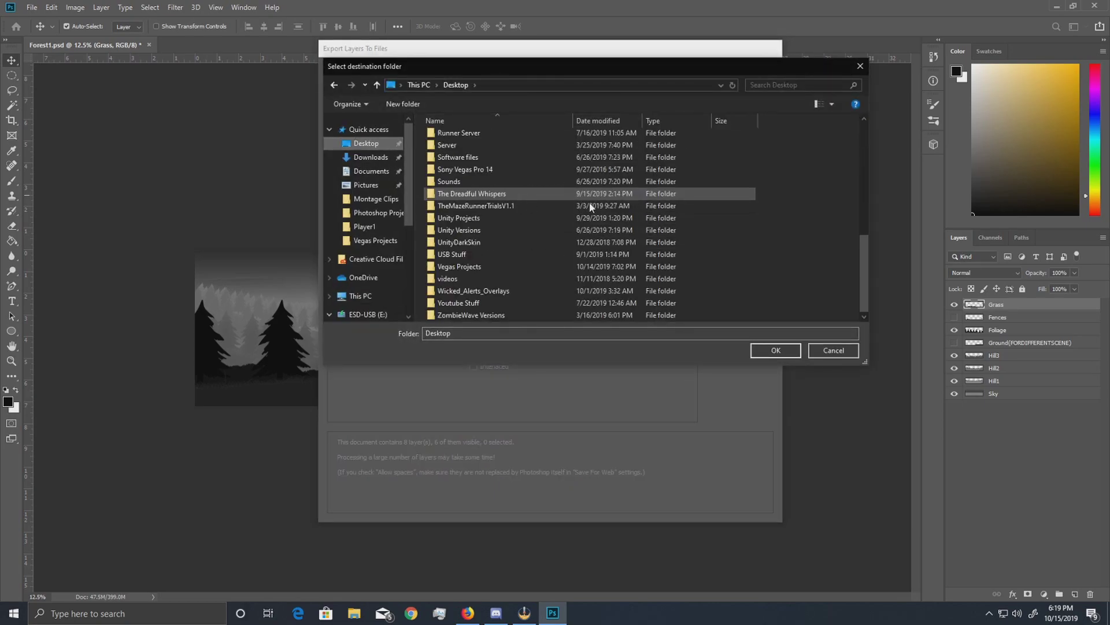
pyautogui.rightClick(812, 316)
pyautogui.moveTo(743, 381)
pyautogui.click(833, 382)
pyautogui.write('Tutorial')
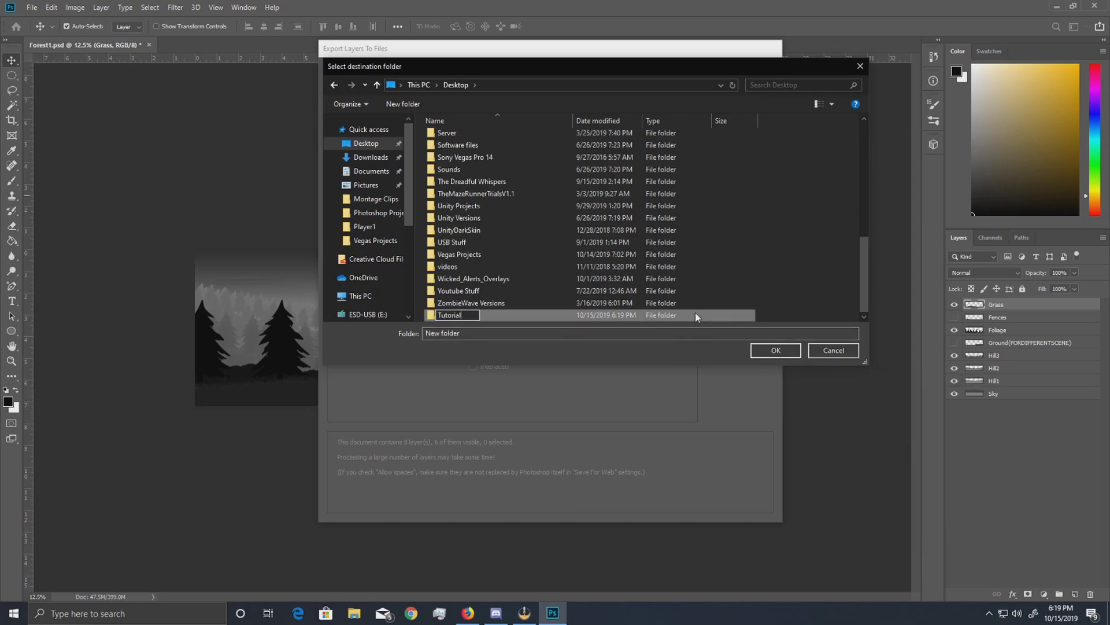
pyautogui.write('Forest')
pyautogui.press('Return')
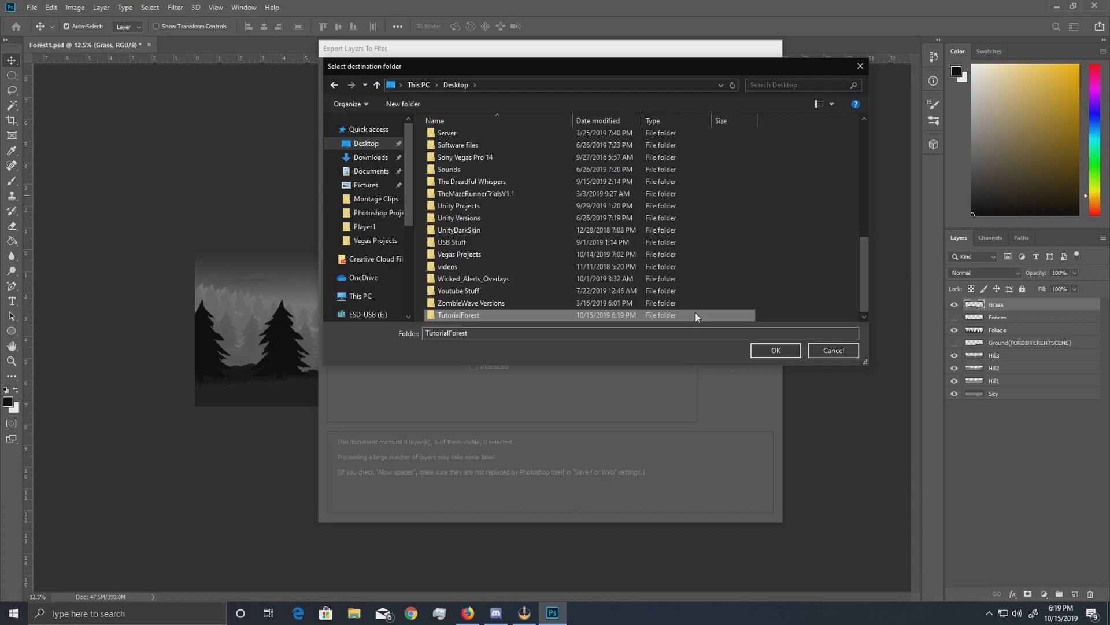
pyautogui.doubleClick(523, 314)
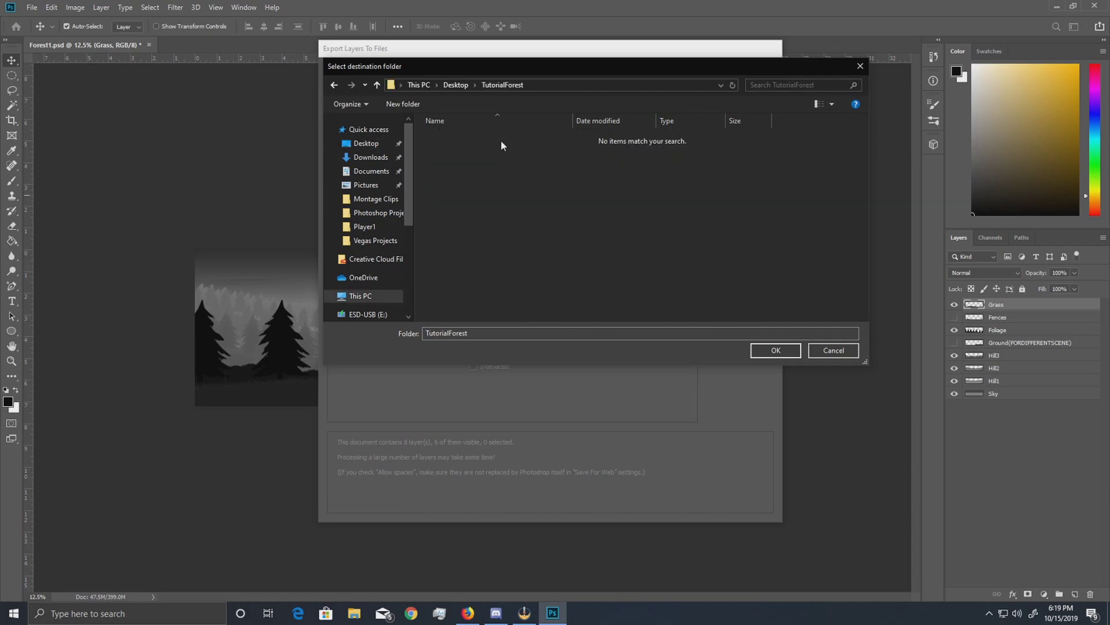
pyautogui.click(775, 350)
# Run the layer export to the TutorialForest folder with only visible layers included, and dismiss the completion message.
pyautogui.moveTo(474, 49)
pyautogui.mouseDown()
pyautogui.moveTo(564, 91)
pyautogui.moveTo(466, 74)
pyautogui.moveTo(469, 63)
pyautogui.mouseUp()
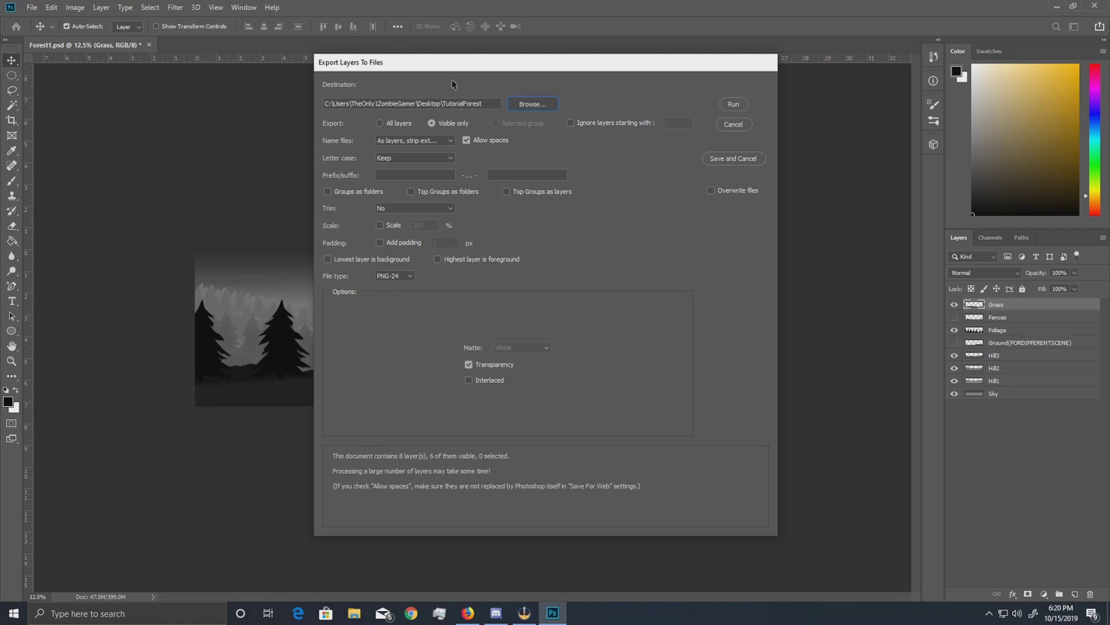
pyautogui.moveTo(464, 61); pyautogui.dragTo(443, 82)
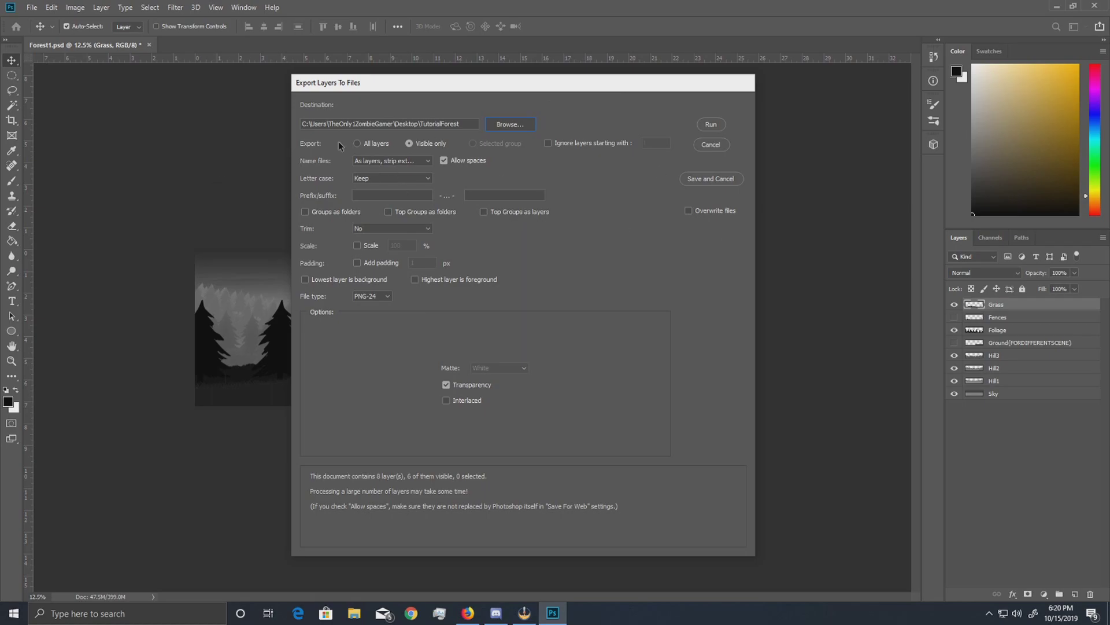
pyautogui.click(410, 143)
pyautogui.click(358, 144)
pyautogui.click(411, 143)
pyautogui.click(362, 144)
pyautogui.click(416, 142)
pyautogui.click(459, 124)
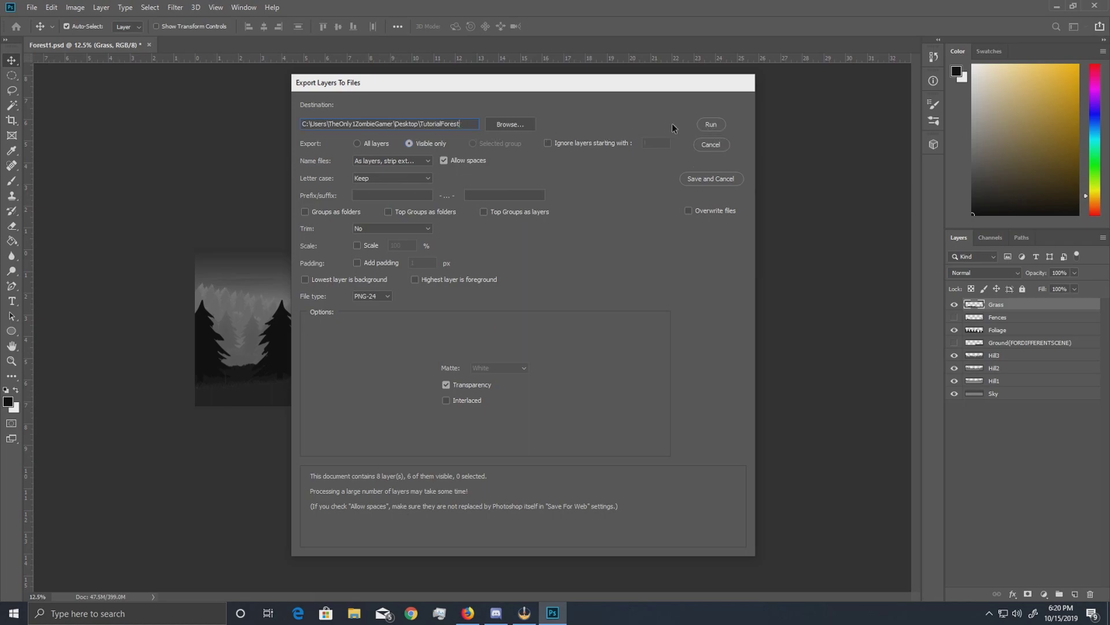
pyautogui.click(711, 123)
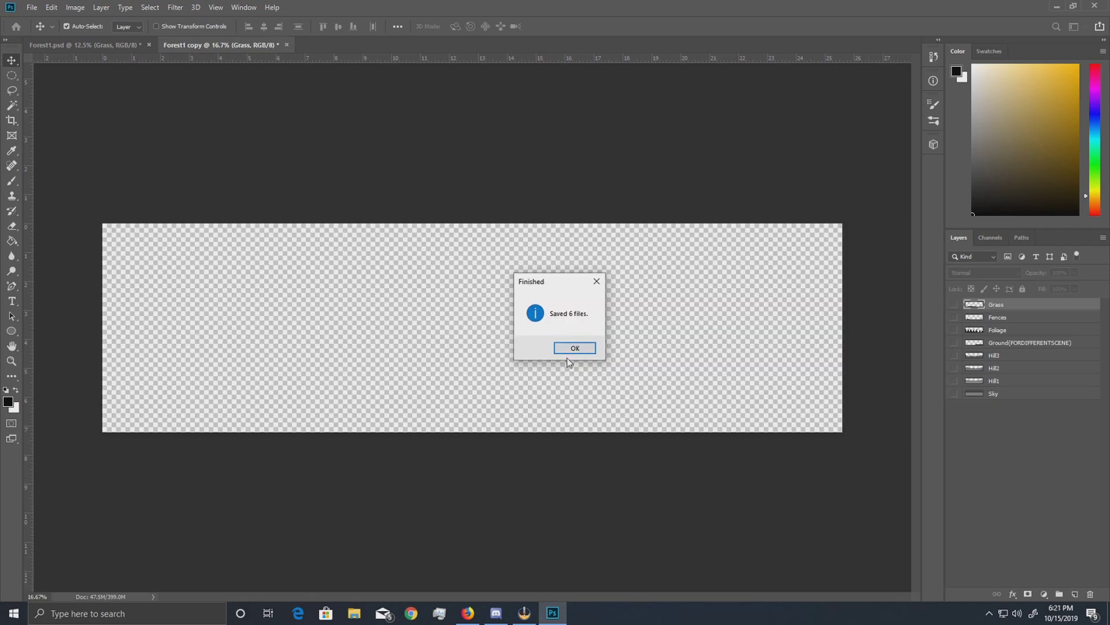
pyautogui.click(581, 347)
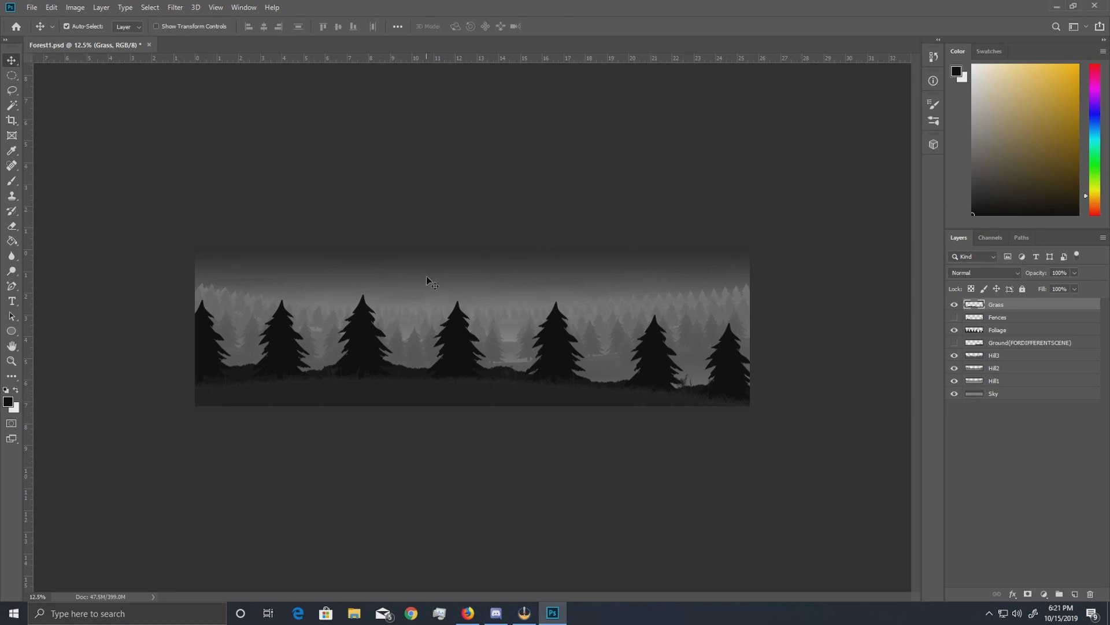
# Switch to the desktop, open the TutorialForest folder and check the exported PNG file of each layer.
pyautogui.click(1058, 6)
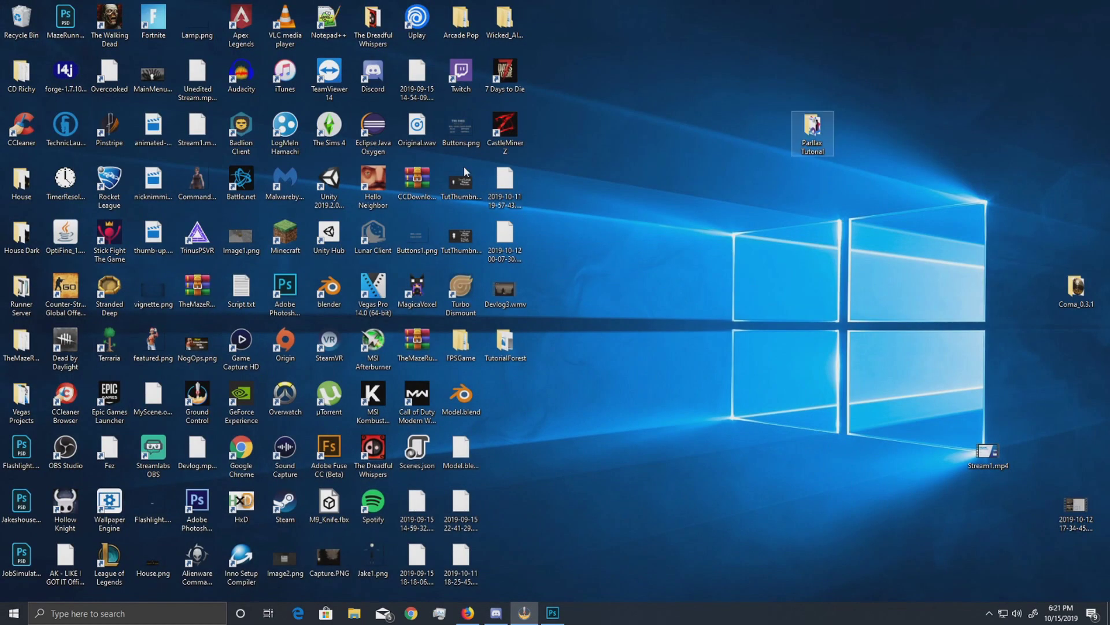
pyautogui.doubleClick(505, 342)
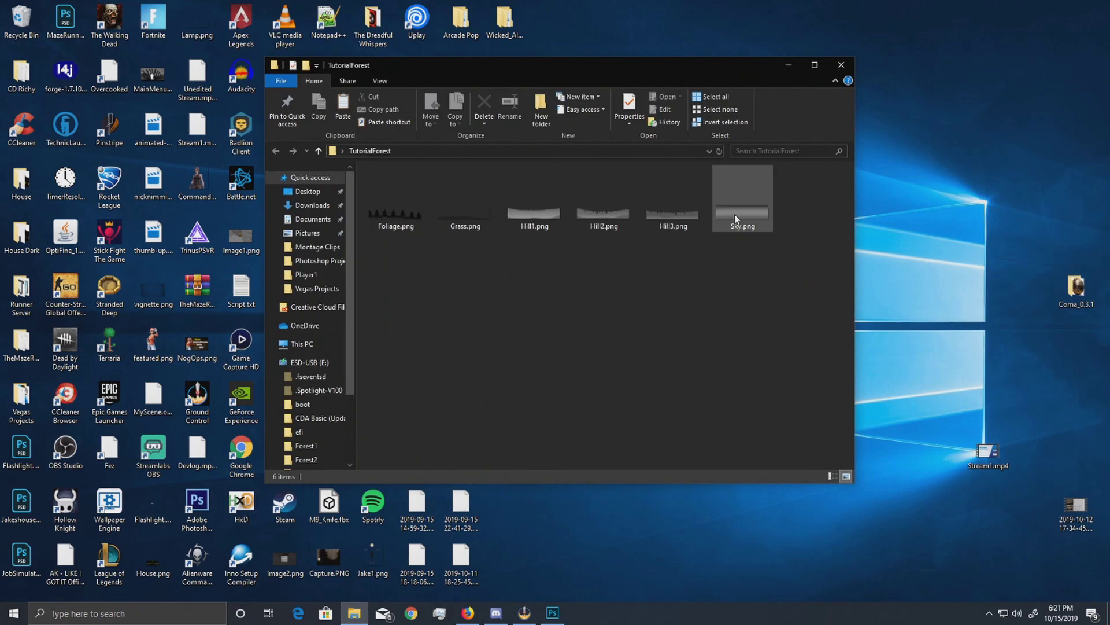
pyautogui.click(735, 212)
pyautogui.click(604, 202)
pyautogui.click(553, 209)
pyautogui.click(475, 218)
pyautogui.click(398, 211)
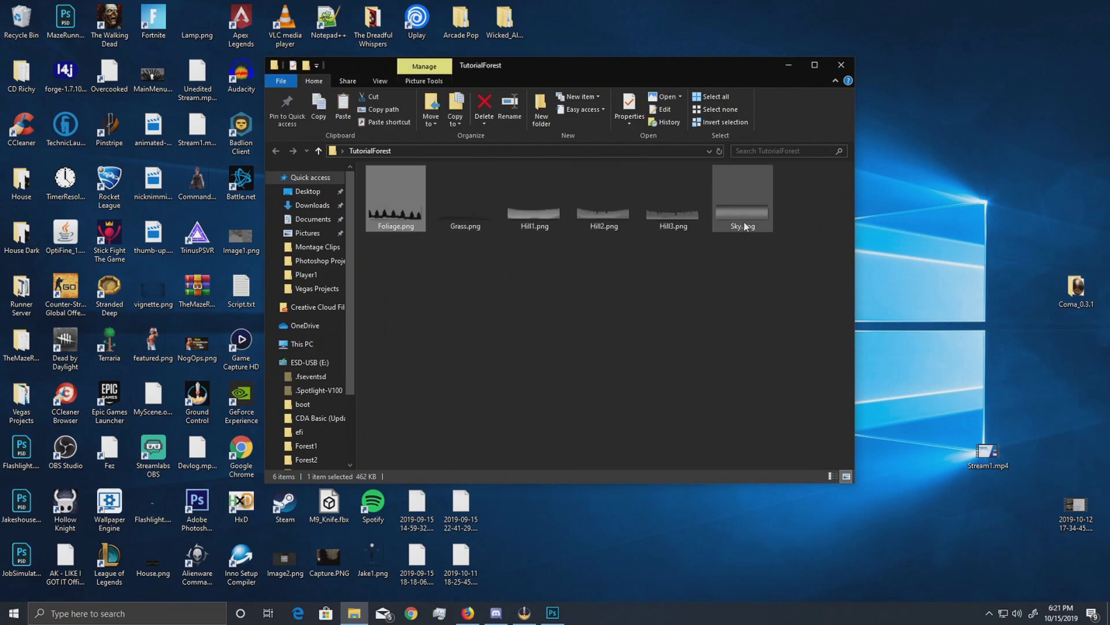
pyautogui.click(745, 226)
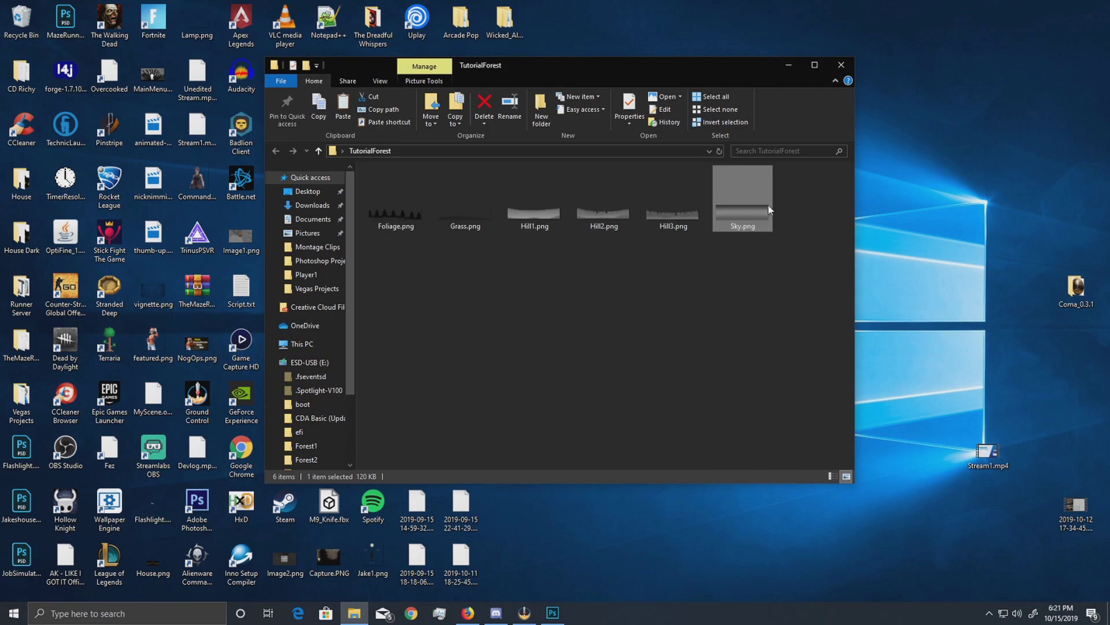
pyautogui.press('Left')
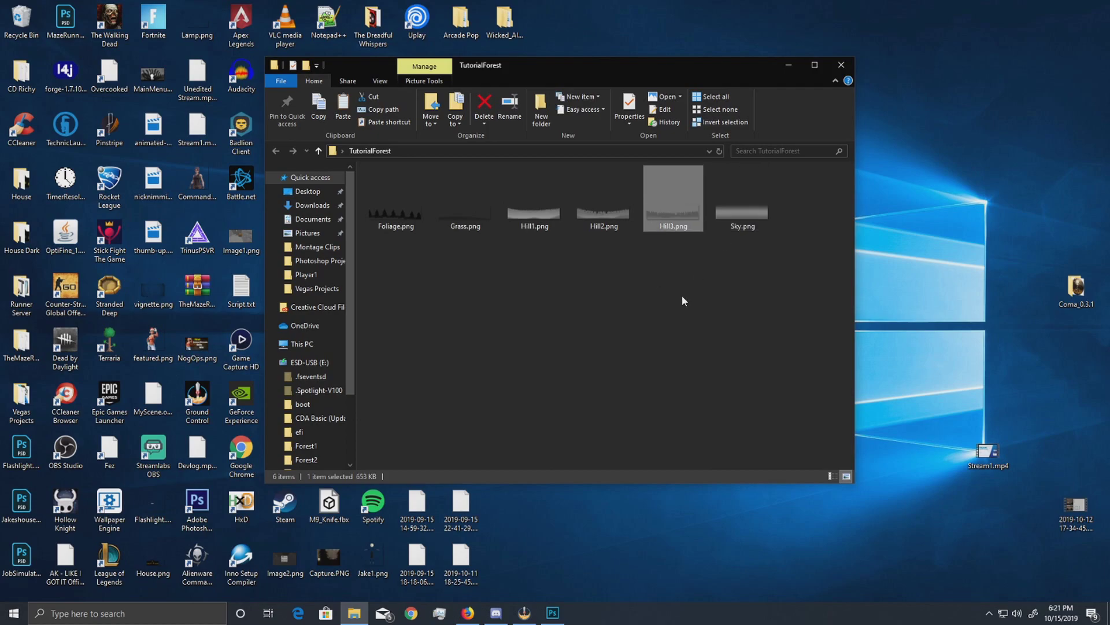
pyautogui.click(537, 210)
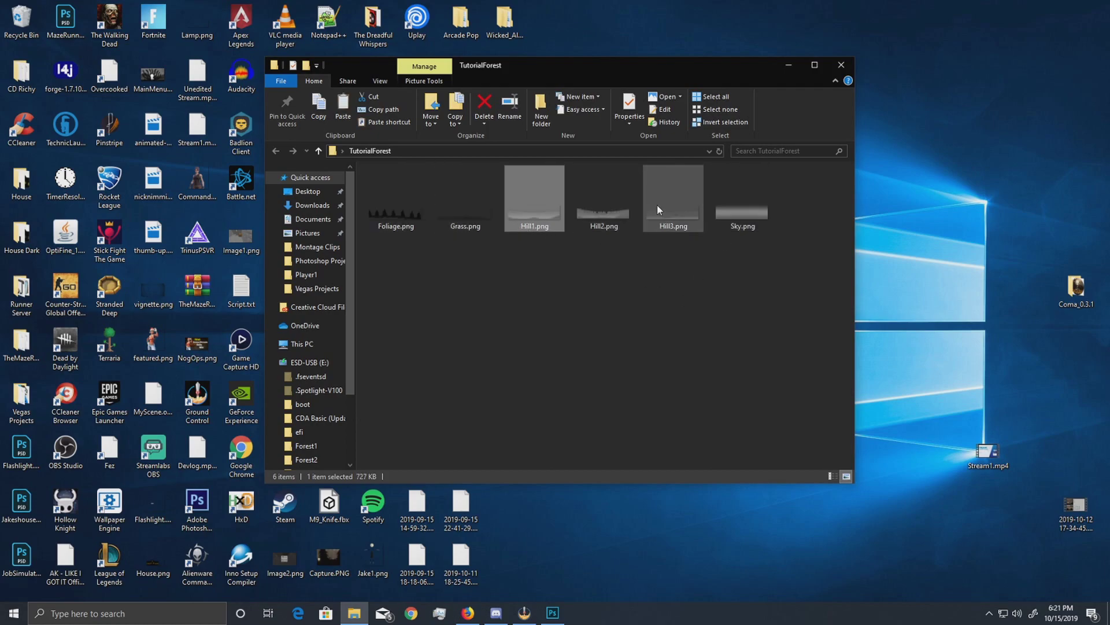
# Check the exported Hill3, Sky, Hill1, Grass and Foliage PNG files in the TutorialForest folder.
pyautogui.click(655, 210)
pyautogui.click(742, 212)
pyautogui.click(545, 217)
pyautogui.click(465, 214)
pyautogui.click(374, 217)
pyautogui.moveTo(660, 77); pyautogui.dragTo(795, 124)
pyautogui.doubleClick(345, 231)
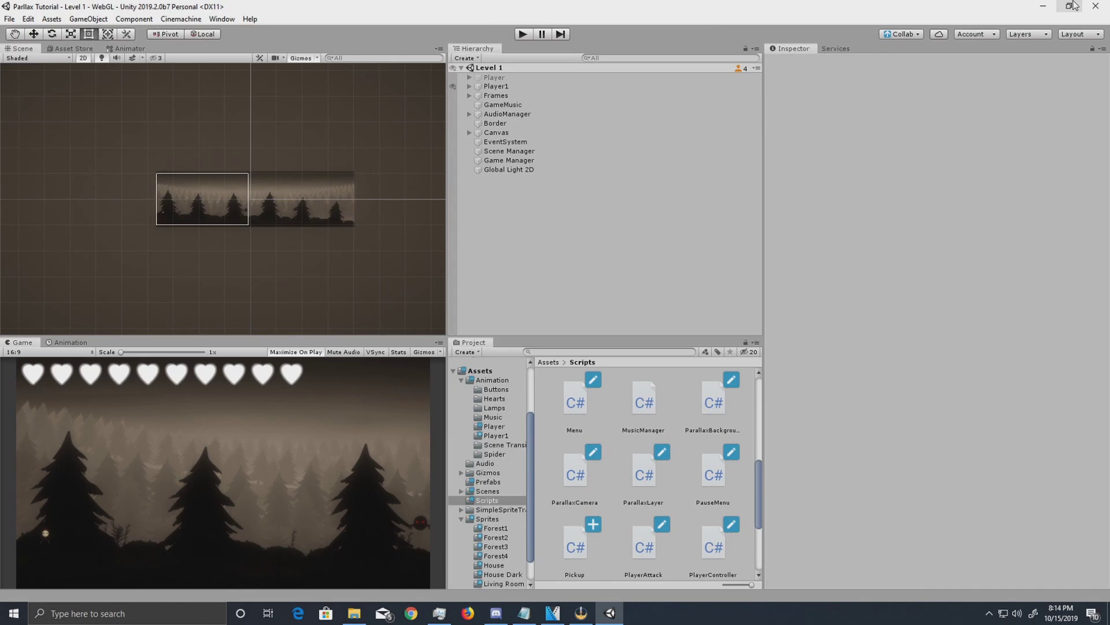
# Switch to the Parllax Tutorial project in Unity and open the Scenes folder in Assets.
pyautogui.click(551, 362)
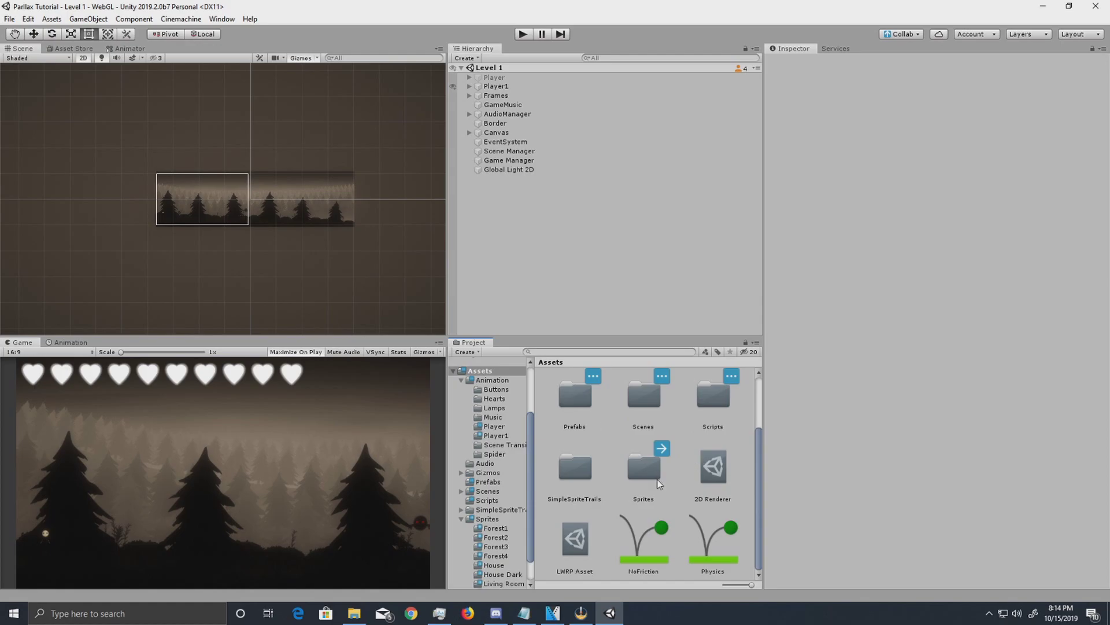
pyautogui.doubleClick(641, 401)
pyautogui.rightClick(671, 474)
pyautogui.moveTo(746, 180)
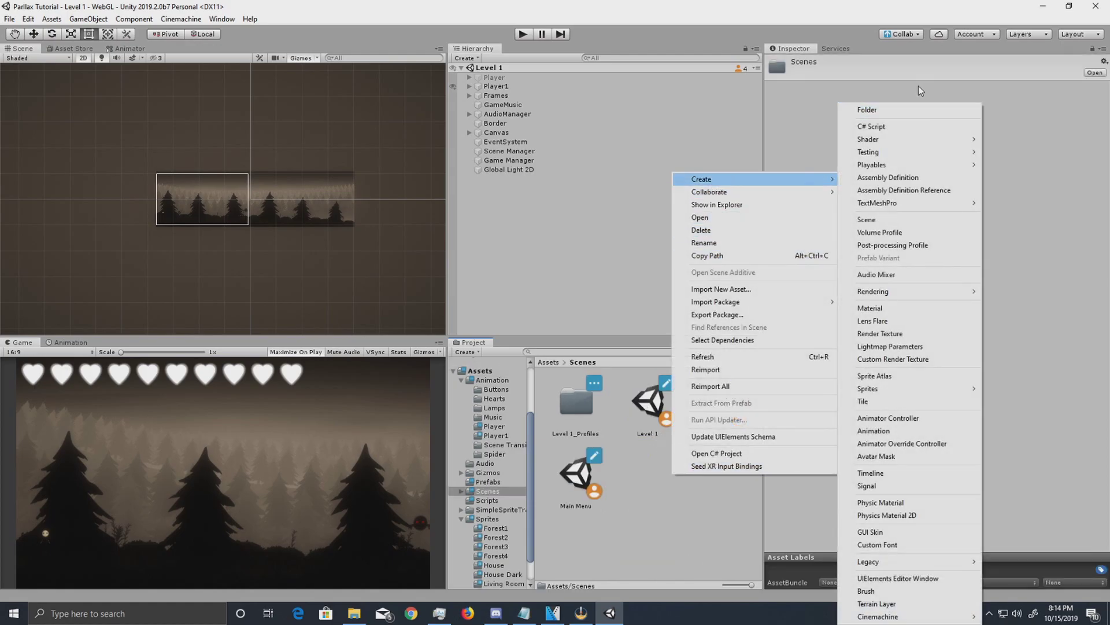
pyautogui.click(873, 126)
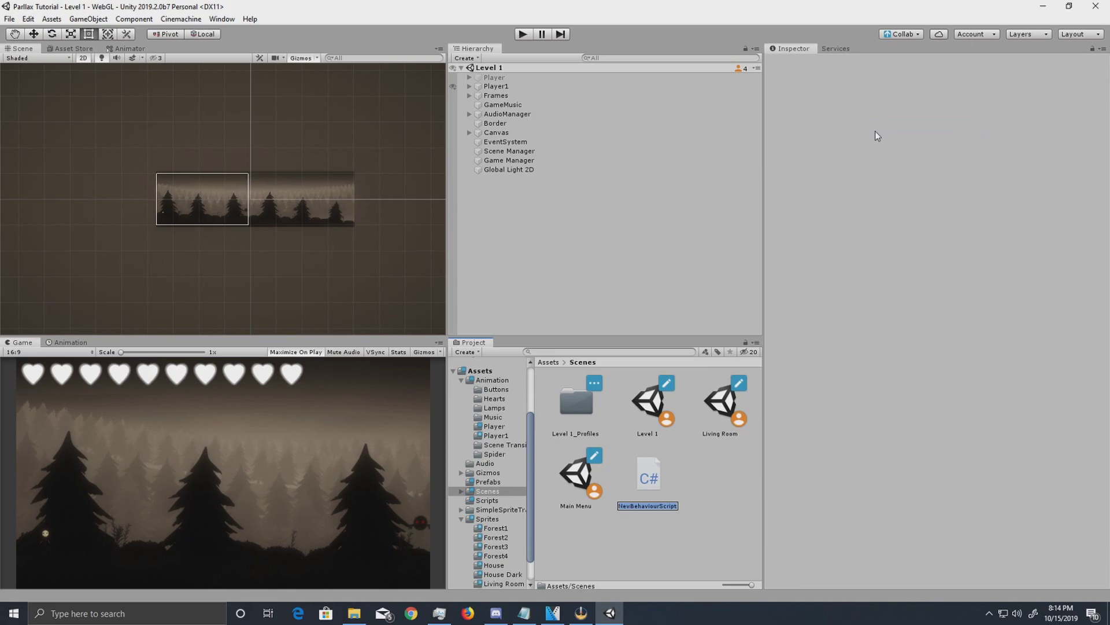
pyautogui.press('BackSpace')
pyautogui.write('Tutorial')
pyautogui.press('BackSpace')
pyautogui.click(661, 473)
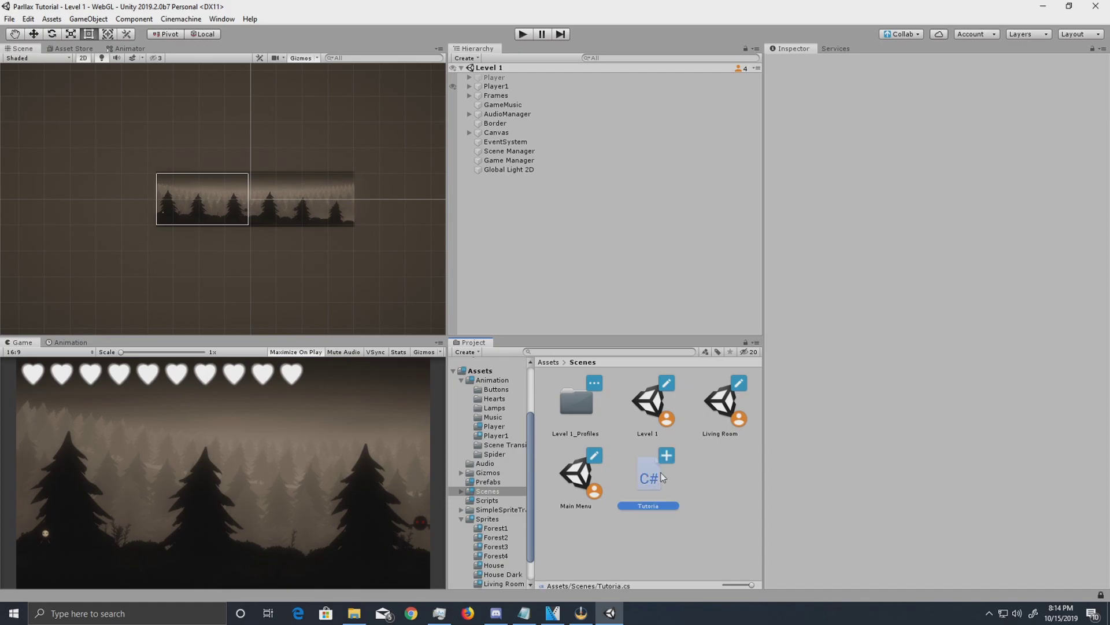
pyautogui.press('Delete')
pyautogui.click(586, 329)
# Create a new scene named Tutorial in the Scenes folder and open it.
pyautogui.rightClick(640, 485)
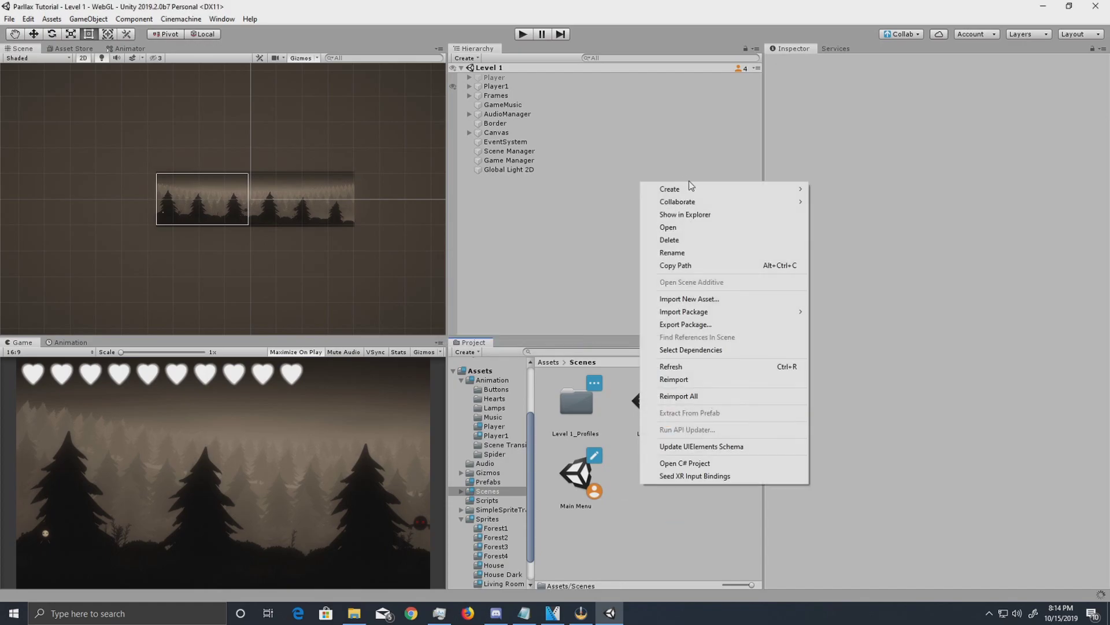
pyautogui.moveTo(706, 189)
pyautogui.click(873, 219)
pyautogui.write('Tutorial')
pyautogui.press('Return')
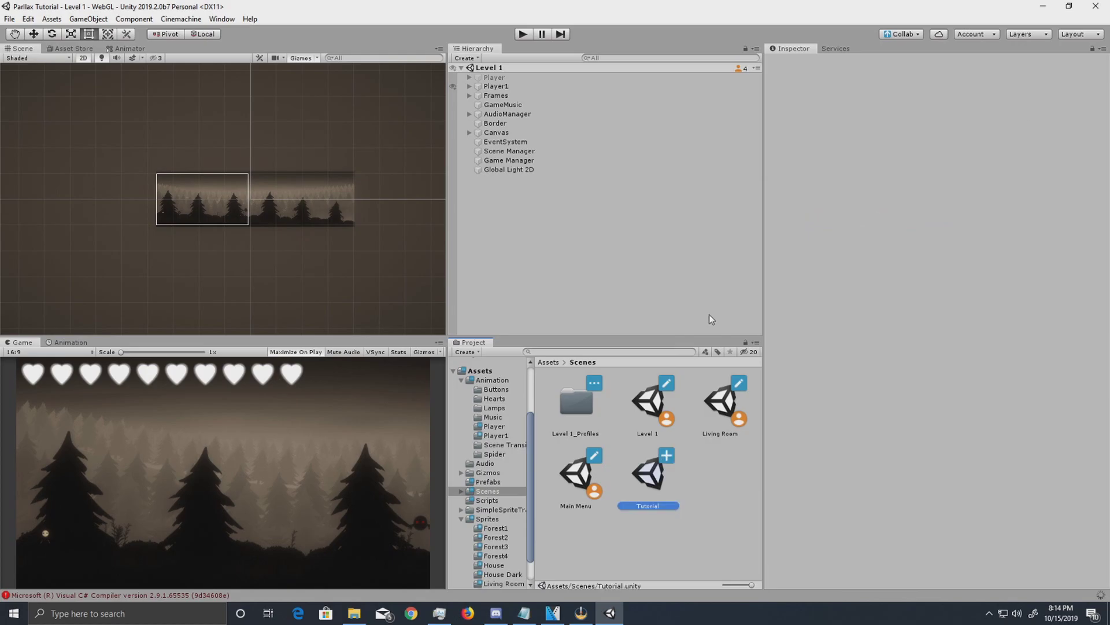
pyautogui.doubleClick(647, 485)
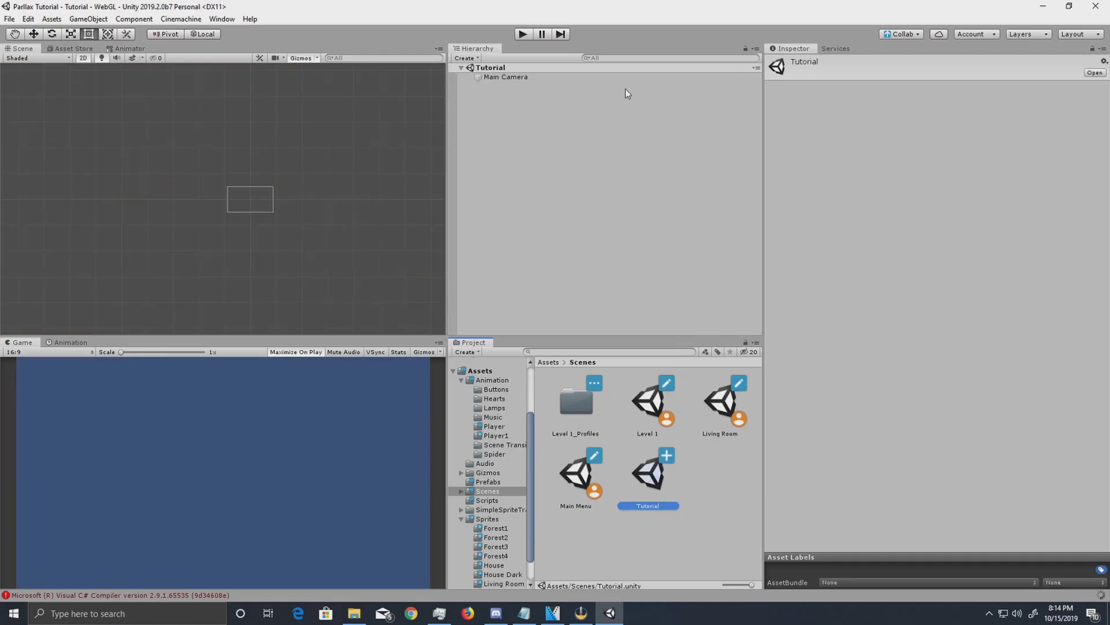
# Shrink and minimize the Unity window, and open the TutorialForest folder from the desktop.
pyautogui.hotkey('alt', 'Tab')
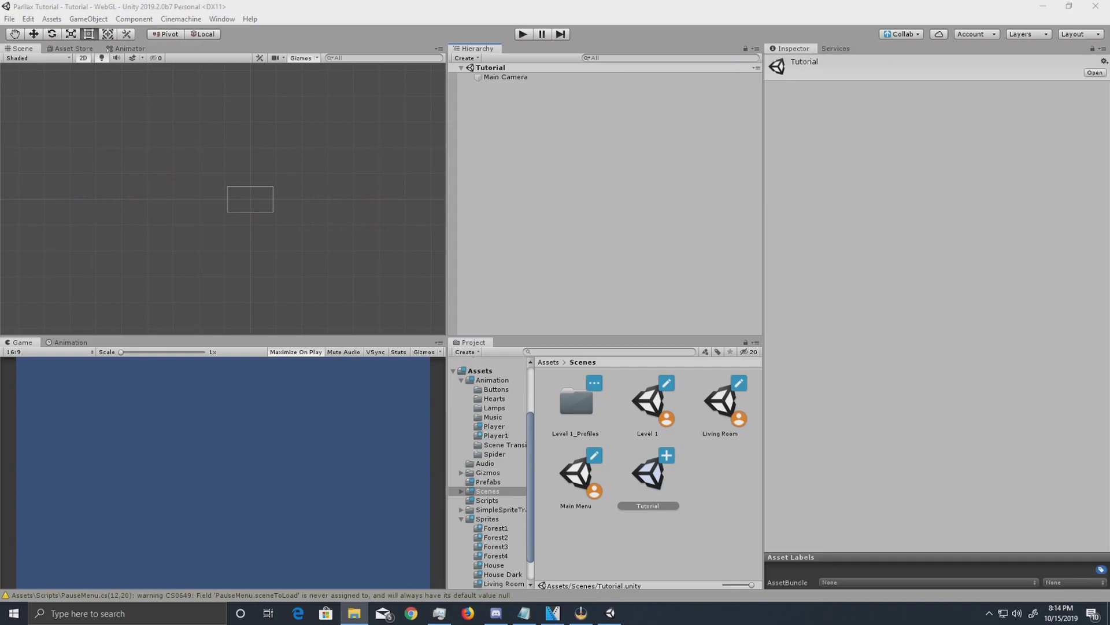
pyautogui.moveTo(555, 5); pyautogui.dragTo(723, 137)
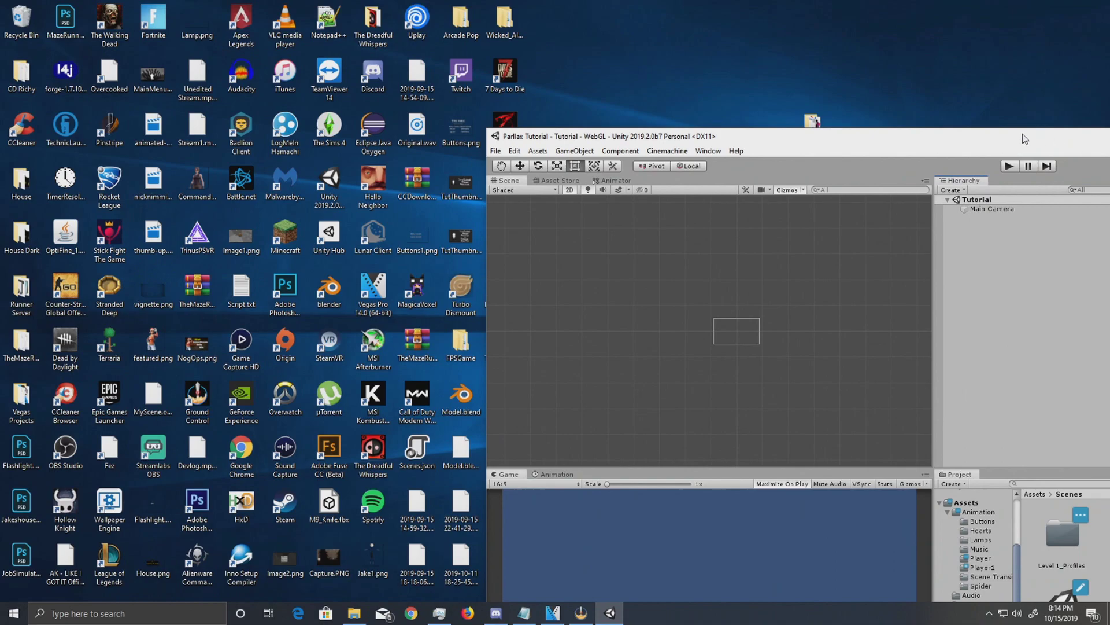
pyautogui.moveTo(1027, 139); pyautogui.dragTo(571, 117)
pyautogui.click(1087, 115)
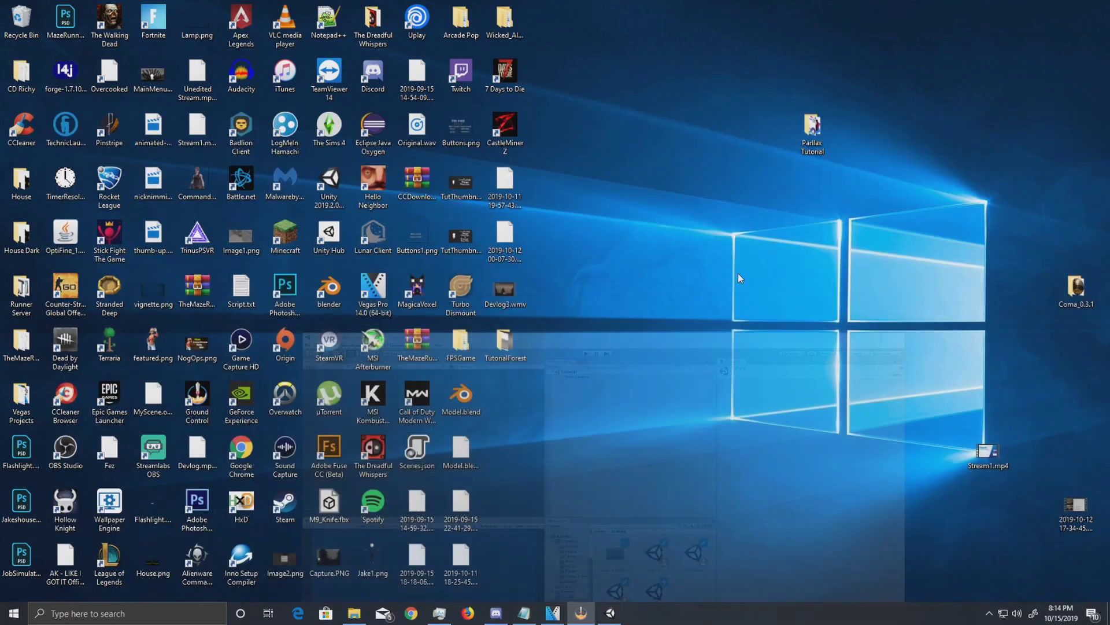
pyautogui.doubleClick(505, 344)
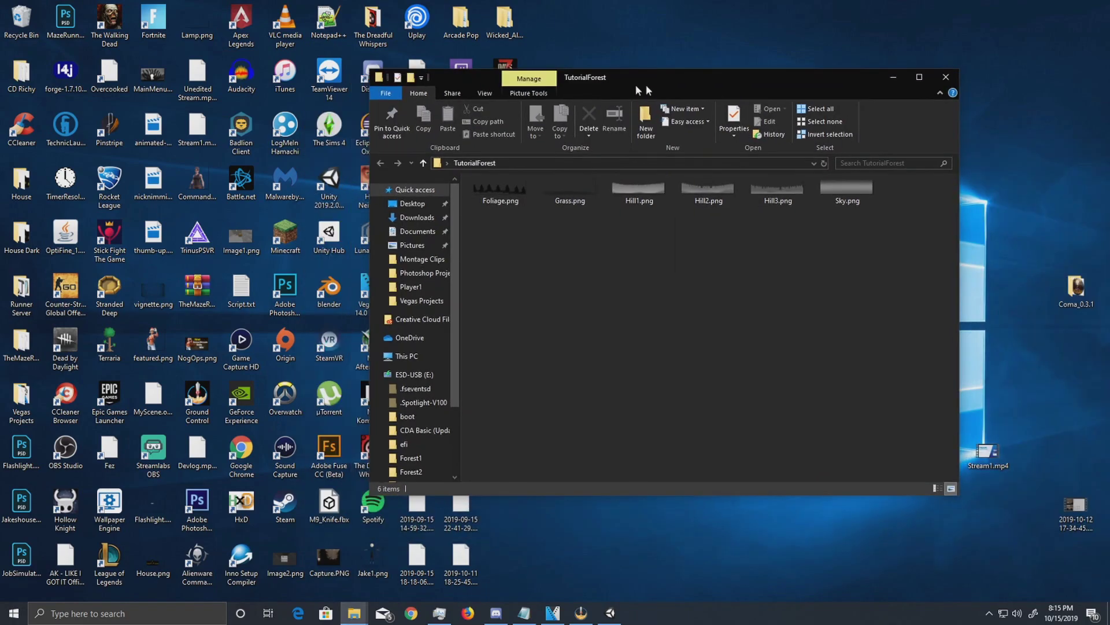
pyautogui.moveTo(642, 76); pyautogui.dragTo(572, 81)
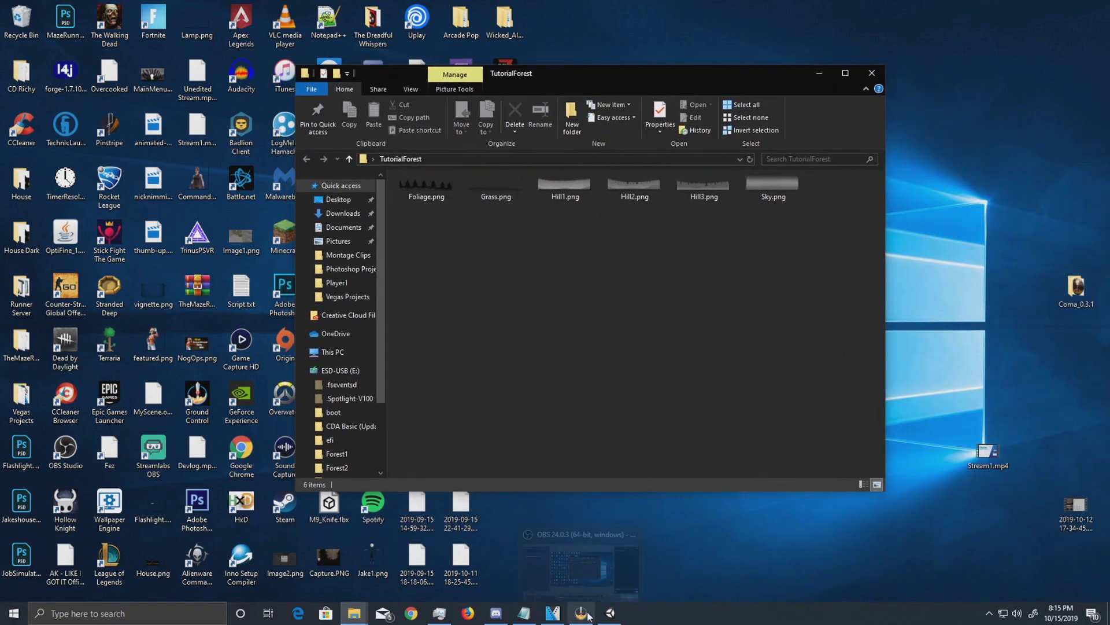
# Restore Unity and arrange its window beside the TutorialForest folder window so the project assets and PNG files are both accessible.
pyautogui.click(610, 612)
pyautogui.moveTo(713, 134); pyautogui.dragTo(149, 138)
pyautogui.moveTo(631, 76); pyautogui.dragTo(889, 77)
pyautogui.moveTo(553, 150); pyautogui.dragTo(818, 150)
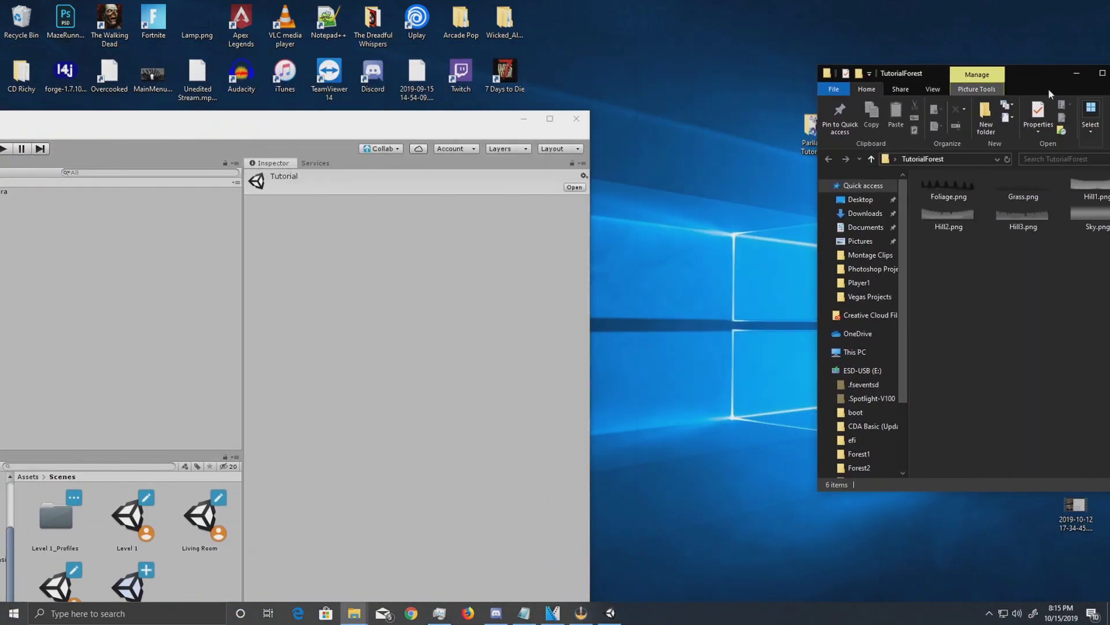
pyautogui.moveTo(1015, 69); pyautogui.dragTo(914, 8)
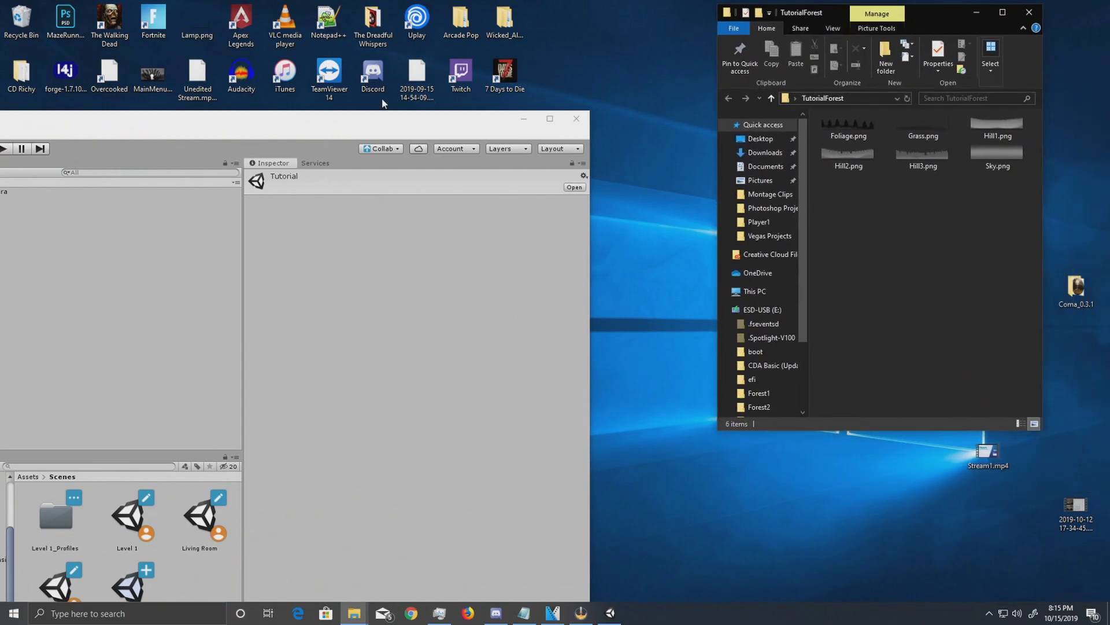
pyautogui.moveTo(450, 113); pyautogui.dragTo(660, 5)
# Create a folder named TutorialLayers inside the project's Sprites folder.
pyautogui.click(239, 369)
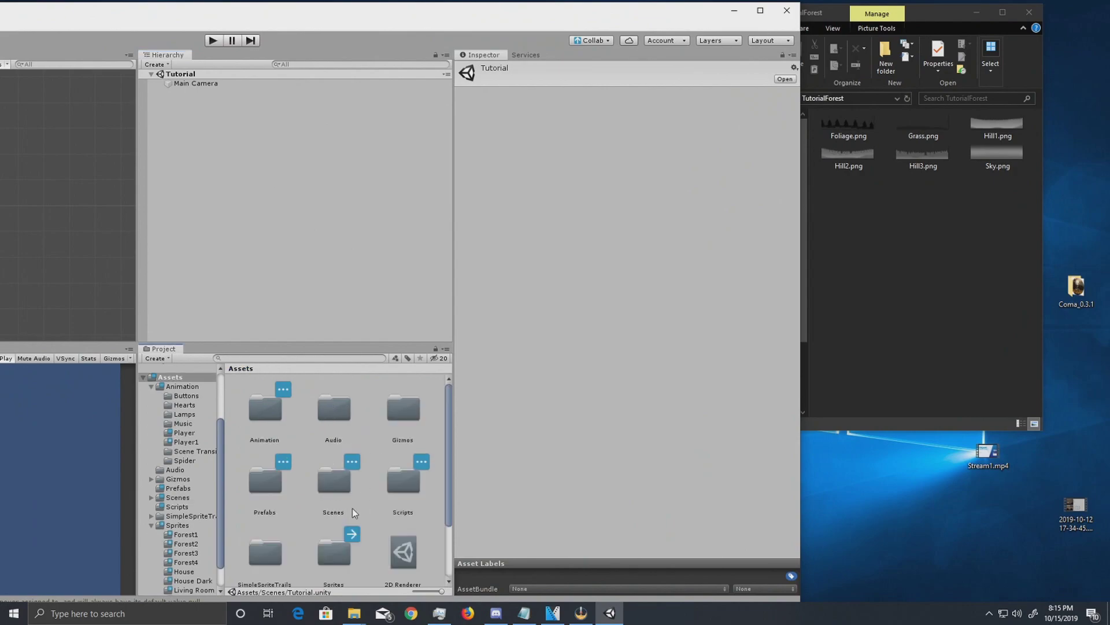
pyautogui.scroll(-2, 345, 509)
pyautogui.doubleClick(341, 467)
pyautogui.scroll(-5, 344, 503)
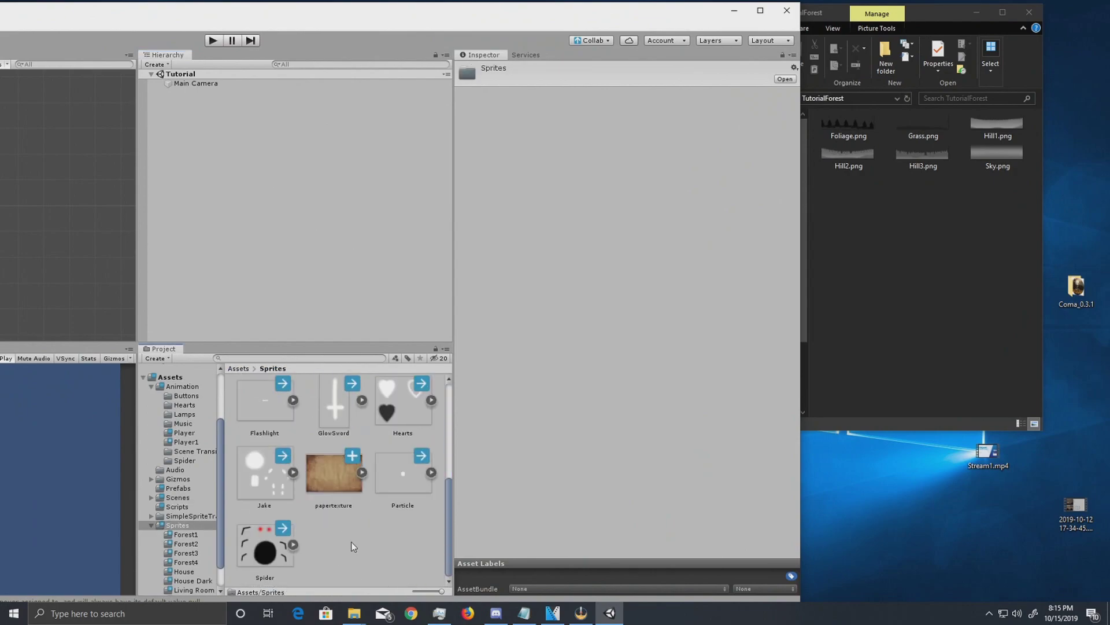
pyautogui.rightClick(352, 543)
pyautogui.moveTo(415, 248)
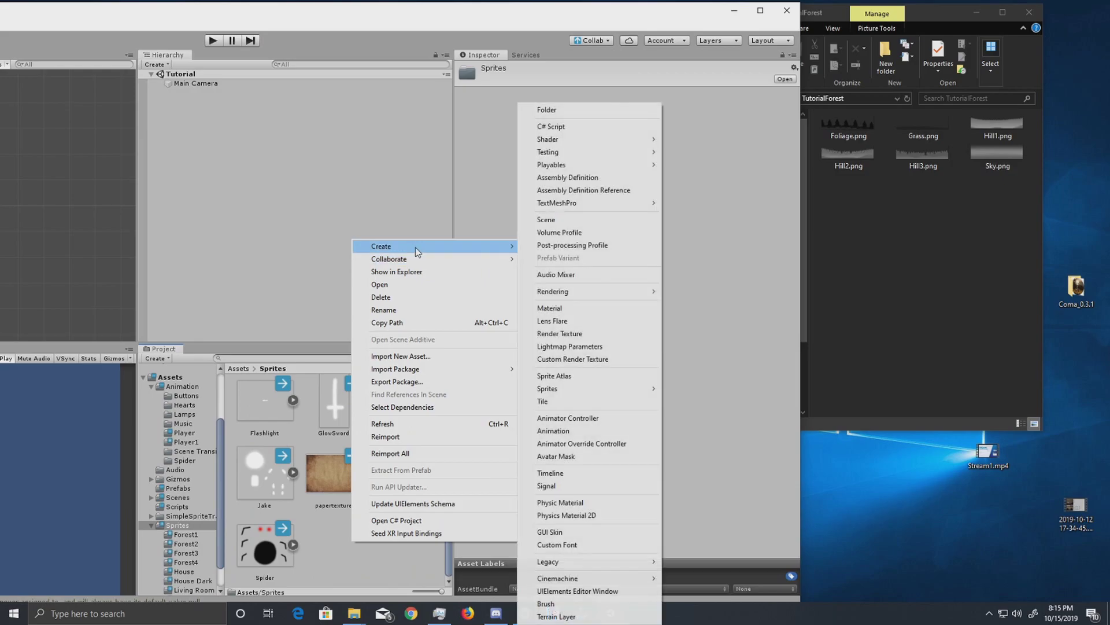
pyautogui.click(554, 110)
pyautogui.press('BackSpace')
pyautogui.write('TutorialLayers')
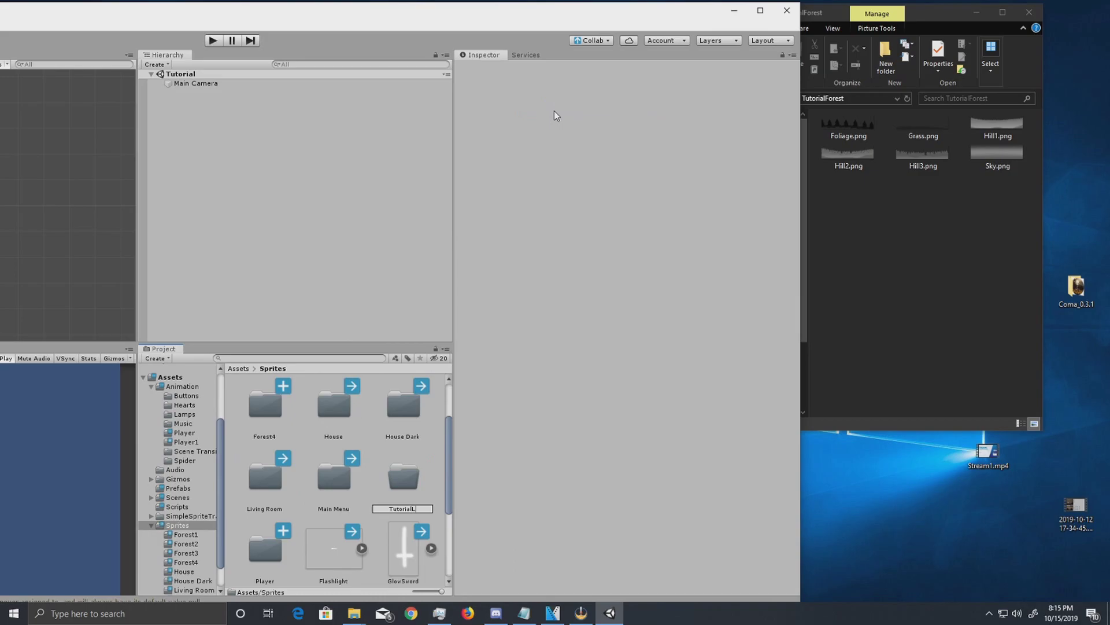
pyautogui.press('Return')
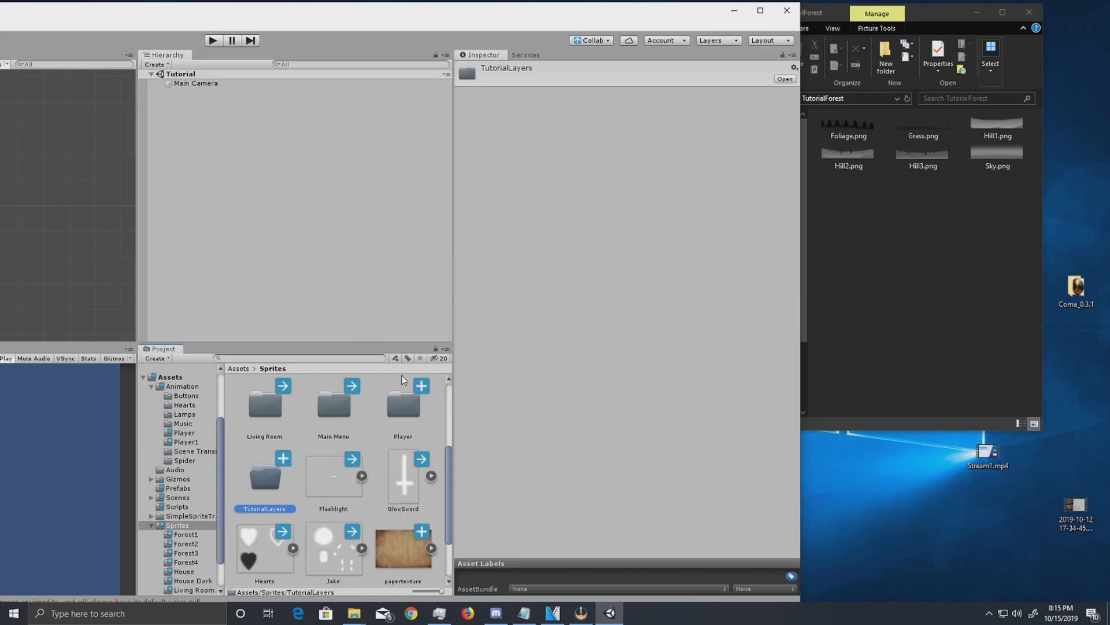
# Import all six PNG files from the TutorialForest folder into the TutorialLayers folder.
pyautogui.doubleClick(252, 469)
pyautogui.click(868, 136)
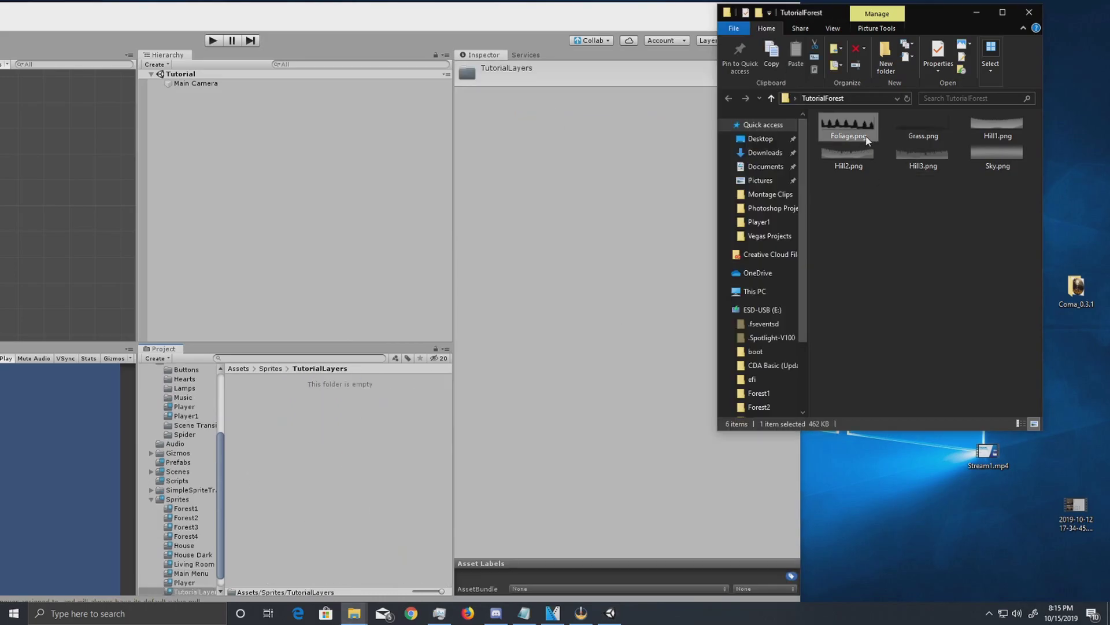
pyautogui.keyDown('shift'); pyautogui.click(996, 151); pyautogui.keyUp('shift')
pyautogui.moveTo(893, 117); pyautogui.dragTo(311, 465)
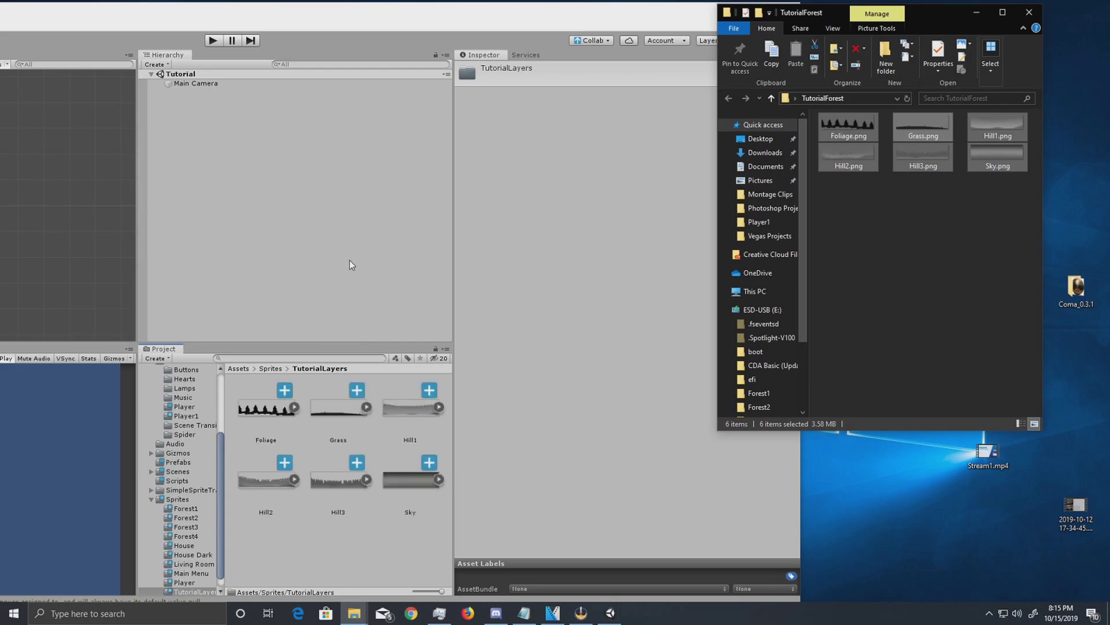
# Minimize the TutorialForest folder window and maximize Unity.
pyautogui.click(977, 15)
pyautogui.moveTo(441, 17); pyautogui.dragTo(579, 24)
pyautogui.click(898, 16)
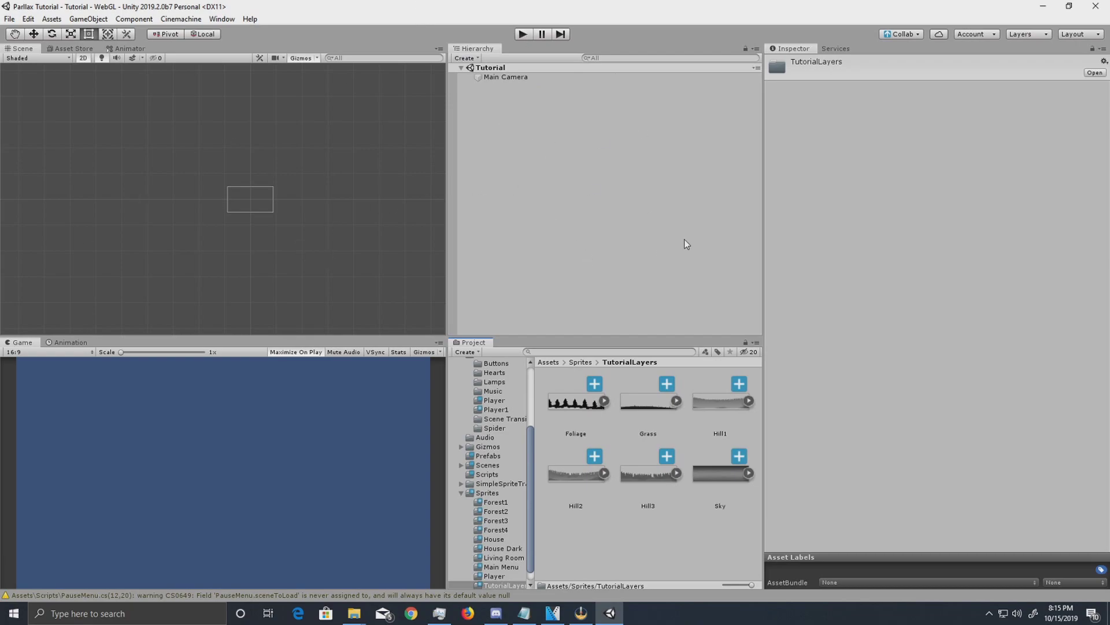
# Create an empty game object in the Tutorial scene and name it Frames.
pyautogui.rightClick(531, 128)
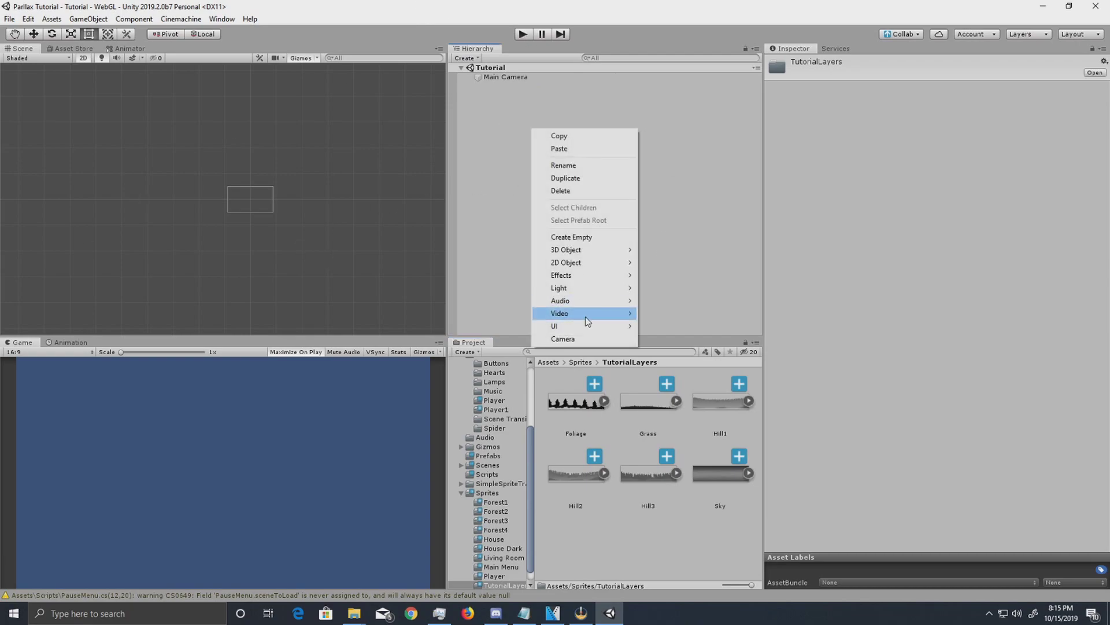
pyautogui.click(568, 236)
pyautogui.click(843, 61)
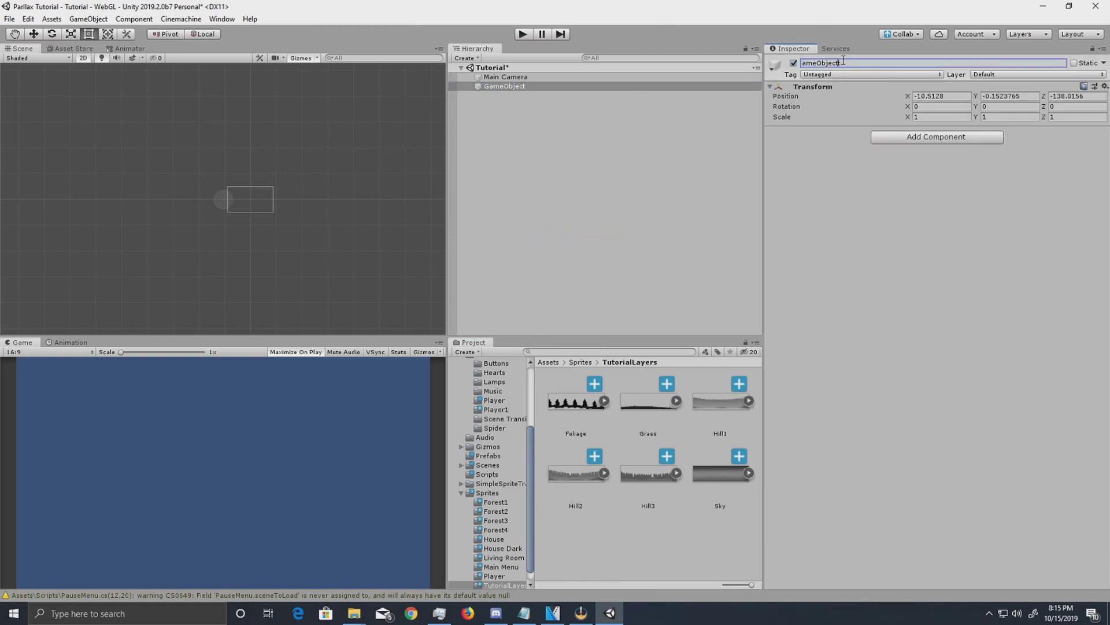
pyautogui.press('BackSpace')
pyautogui.press('BackSpace')
pyautogui.press('BackSpace')
pyautogui.press('BackSpace')
pyautogui.press('BackSpace')
pyautogui.press('BackSpace')
pyautogui.press('BackSpace')
pyautogui.press('BackSpace')
pyautogui.press('BackSpace')
pyautogui.write('Frames')
pyautogui.press('Return')
# Create an empty child object under Frames and name it Frame 1.
pyautogui.rightClick(503, 86)
pyautogui.click(556, 195)
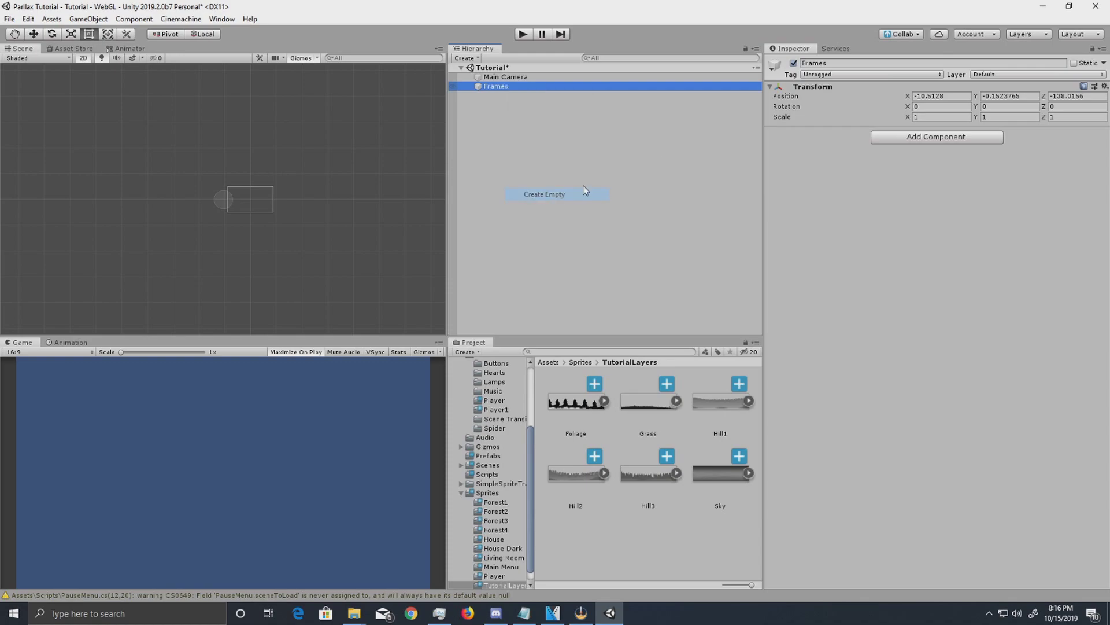
pyautogui.click(878, 62)
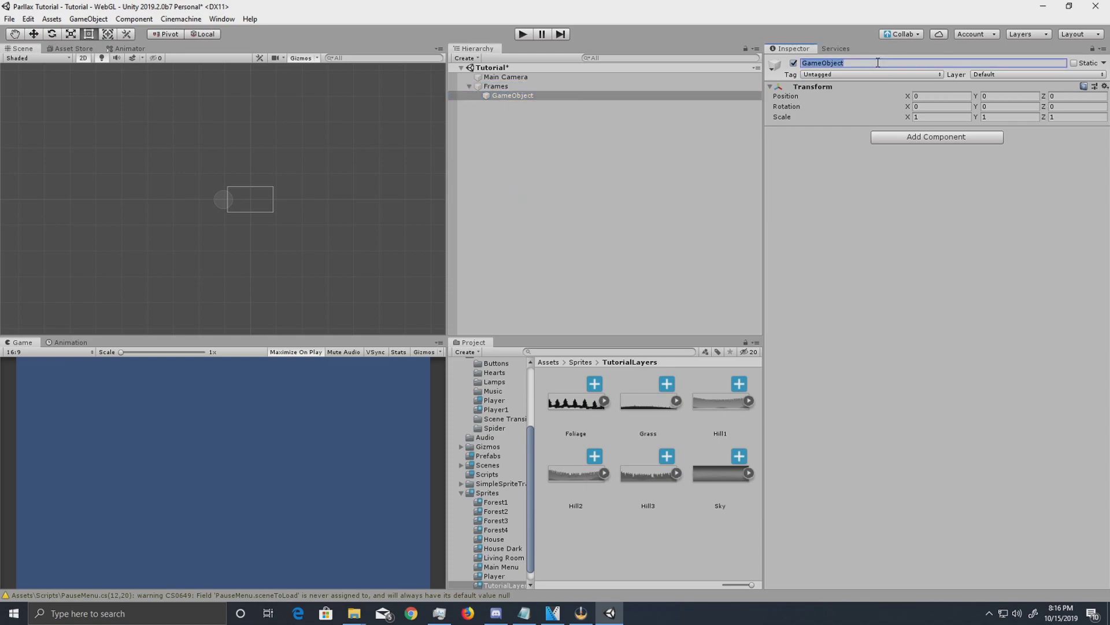
pyautogui.write('Frame 1')
pyautogui.press('Return')
pyautogui.rightClick(558, 93)
pyautogui.click(557, 94)
# Create an empty child object under Frame 1 and name it Forest.
pyautogui.rightClick(511, 97)
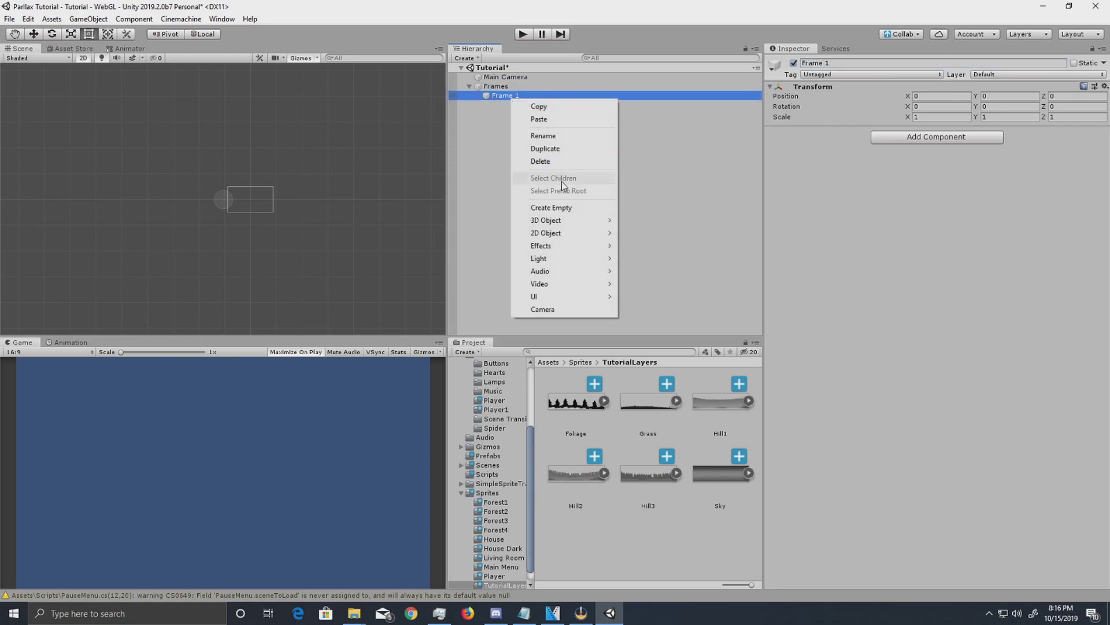
pyautogui.click(557, 208)
pyautogui.click(847, 63)
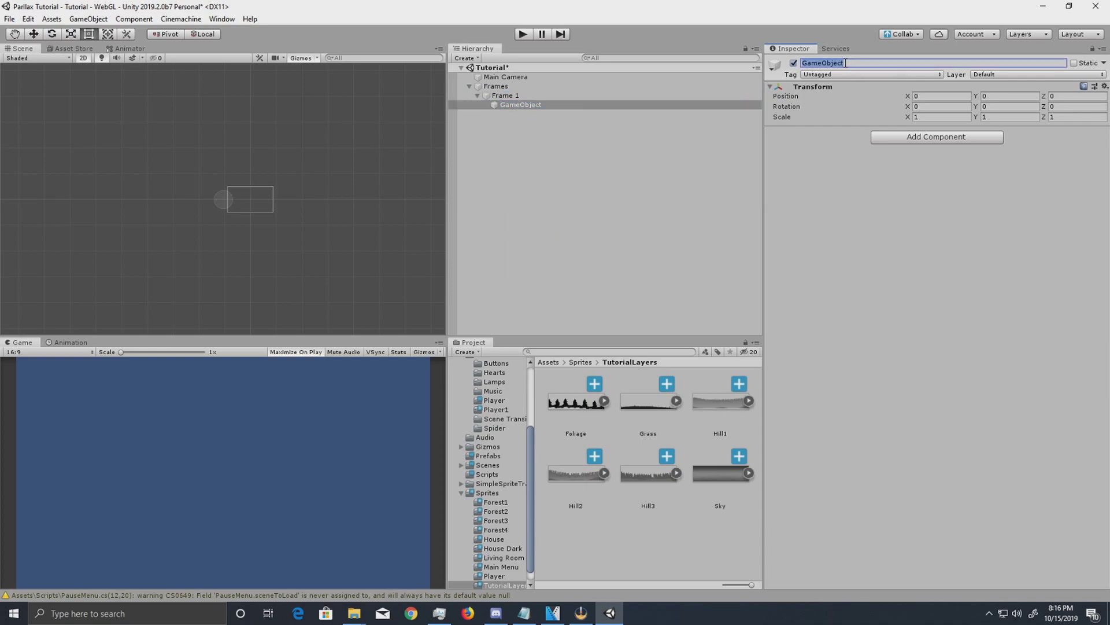
pyautogui.write('Foer')
pyautogui.press('BackSpace')
pyautogui.write('rest')
pyautogui.press('Return')
# Add the Sky sprite from TutorialLayers to the scene as a child of Forest.
pyautogui.click(519, 106)
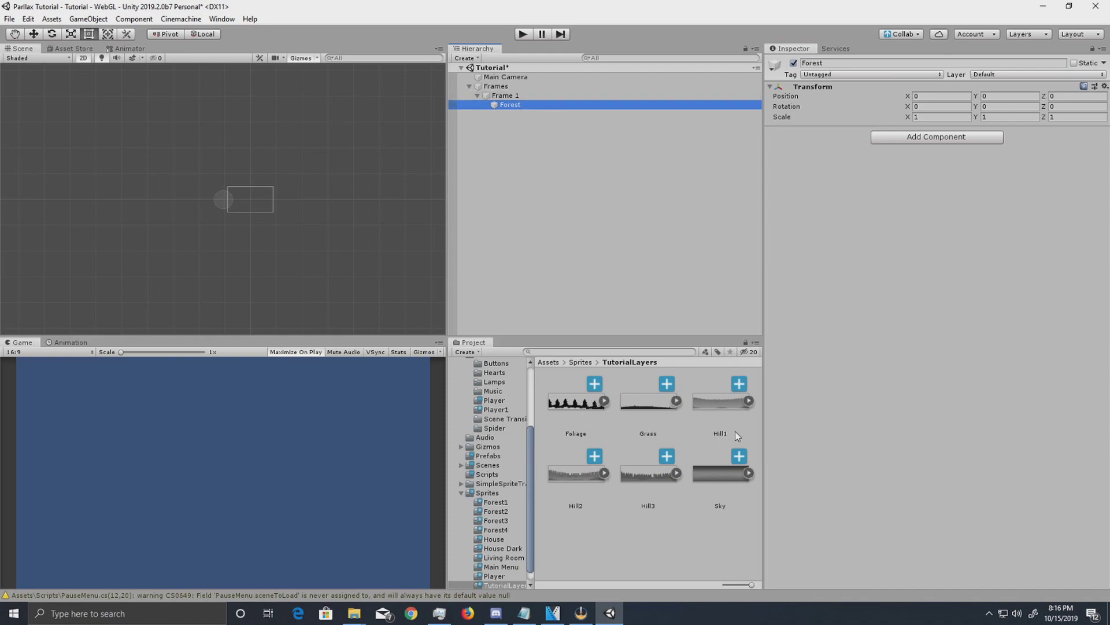
pyautogui.click(720, 473)
pyautogui.moveTo(535, 97); pyautogui.dragTo(529, 104)
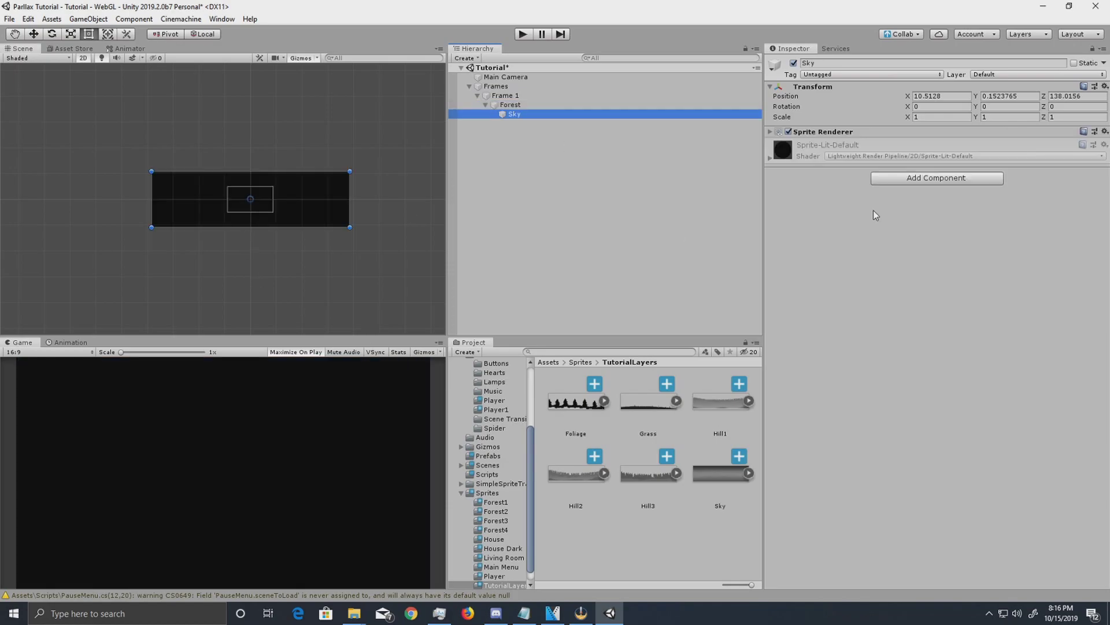
# Examine the Sky sprite's import settings and its dark appearance in the scene.
pyautogui.click(713, 489)
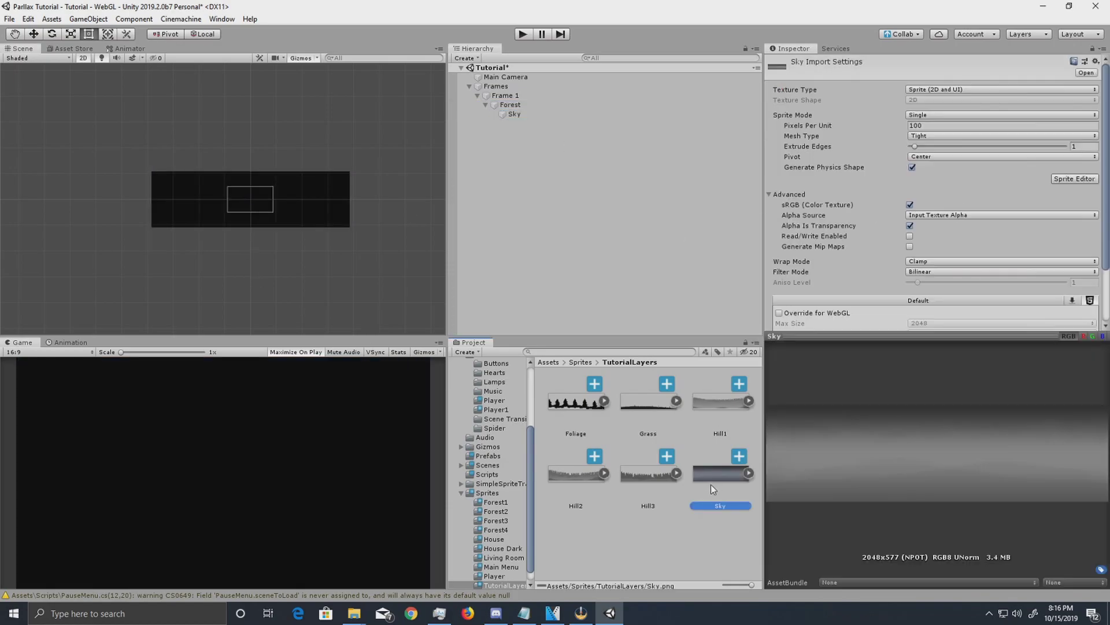
pyautogui.scroll(3, 337, 158)
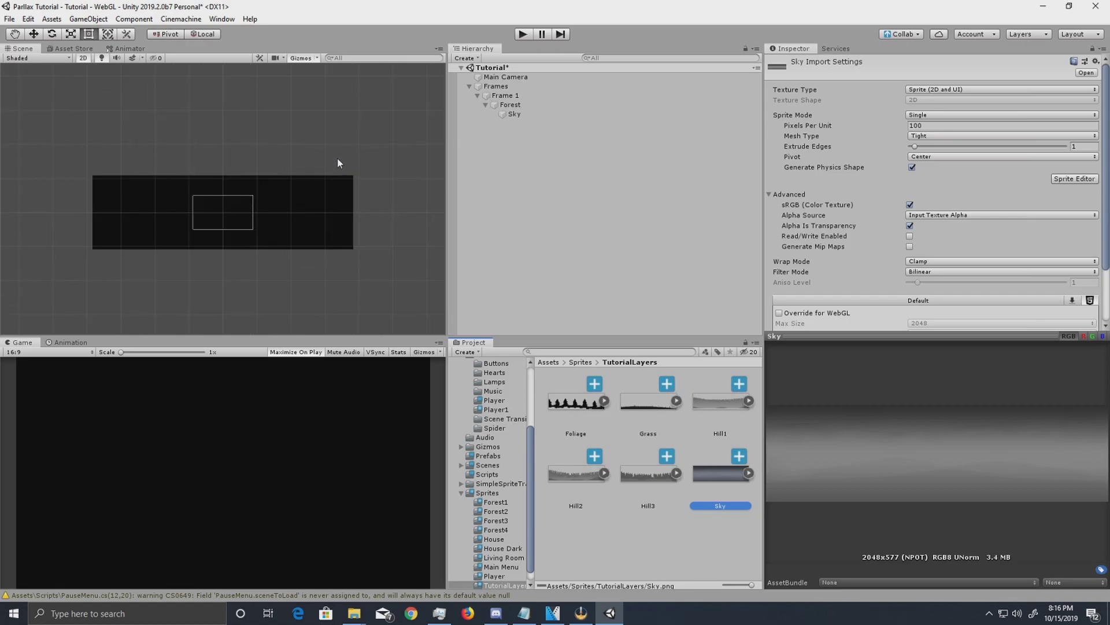
pyautogui.moveTo(307, 165); pyautogui.dragTo(409, 150, button='middle')
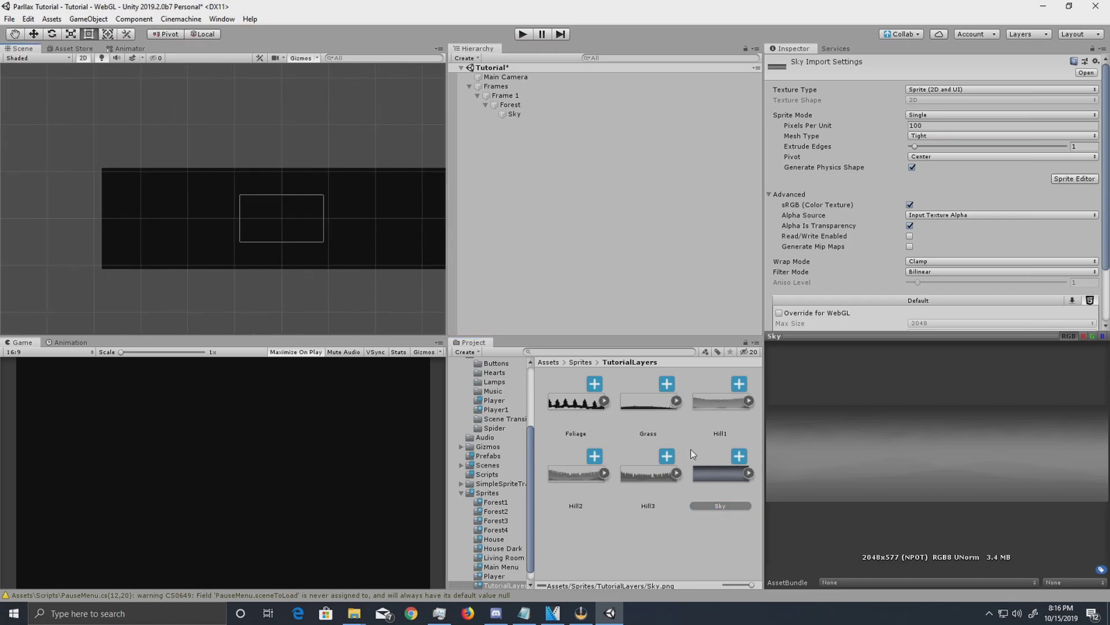
pyautogui.scroll(-2, 280, 147)
pyautogui.moveTo(176, 144); pyautogui.dragTo(74, 140, button='middle')
pyautogui.click(299, 206)
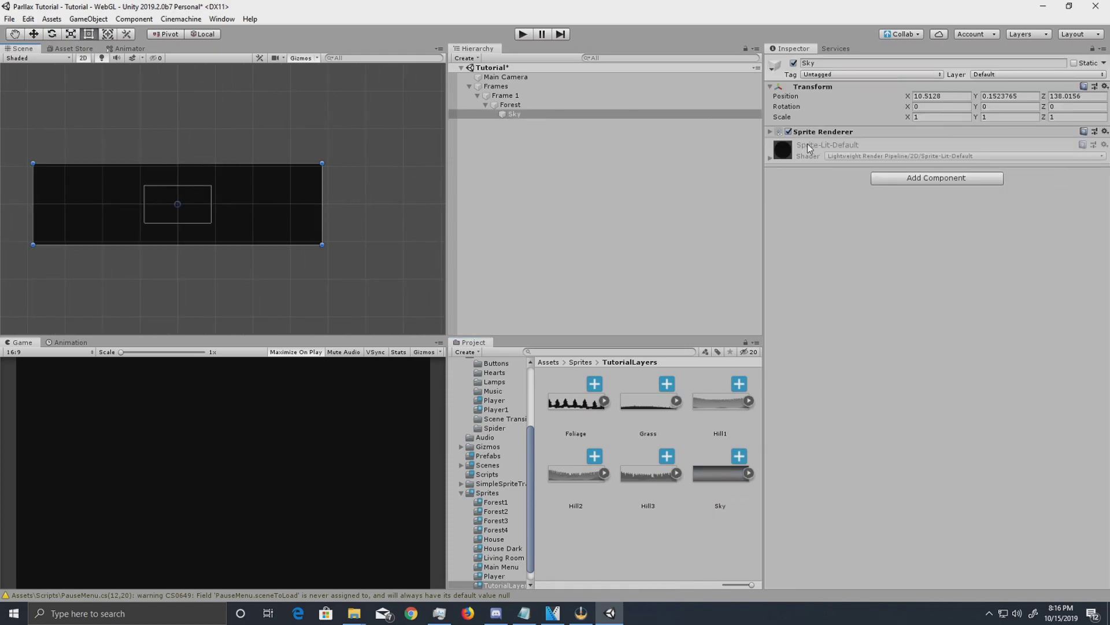
# Expand Sky's Sprite Renderer settings and check which material is assigned to it.
pyautogui.click(769, 158)
pyautogui.click(770, 157)
pyautogui.click(540, 118)
pyautogui.click(767, 138)
pyautogui.click(770, 132)
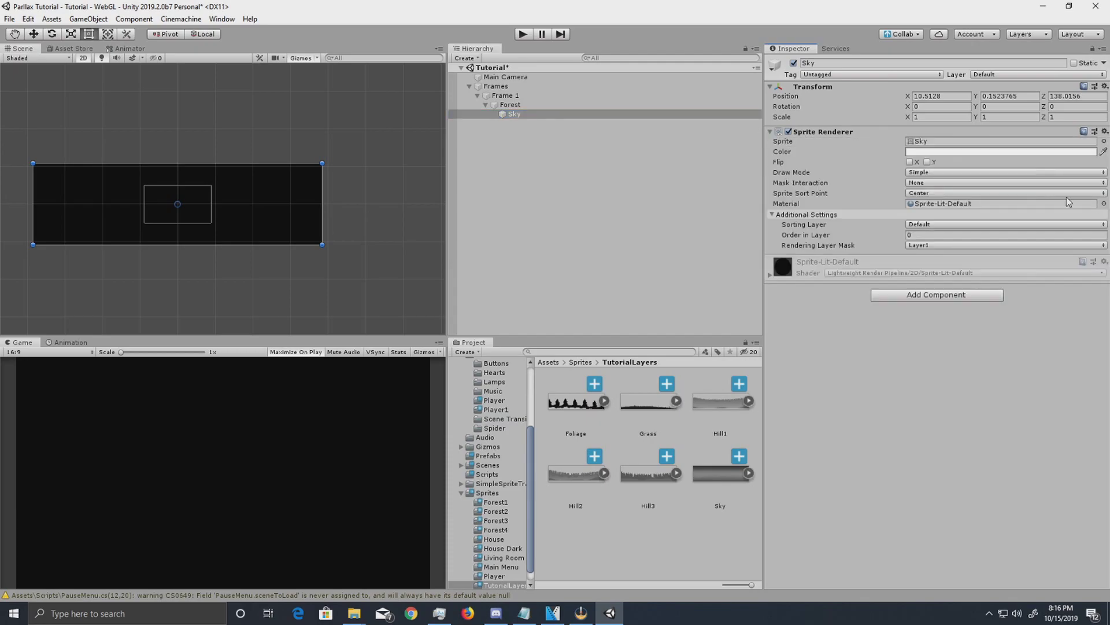
pyautogui.click(1104, 207)
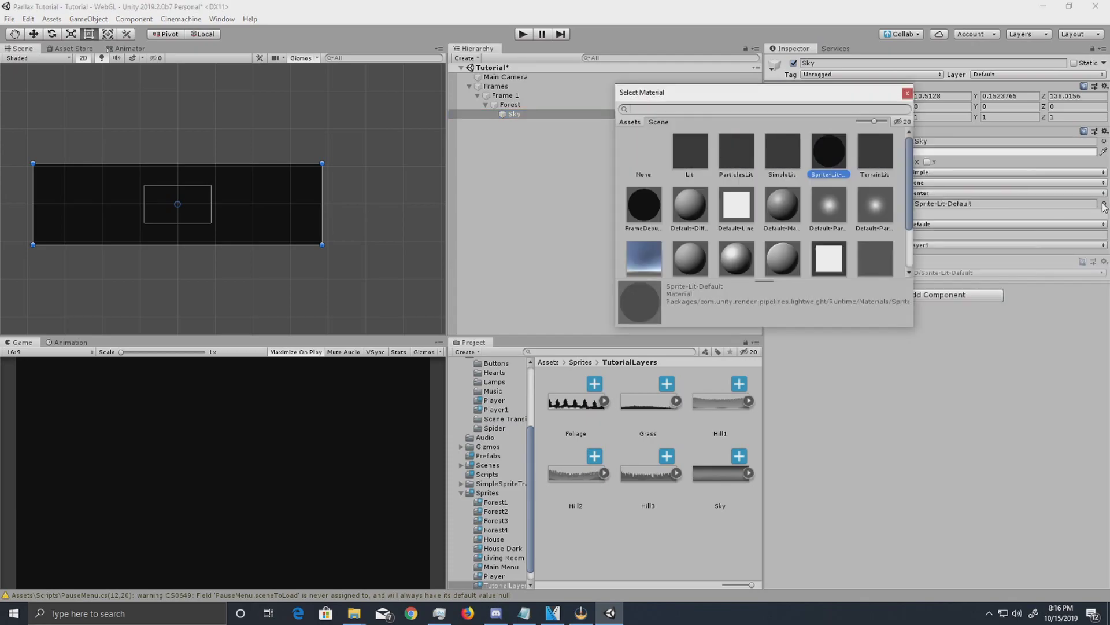
pyautogui.click(909, 92)
# Add a Global Light 2D to the Tutorial scene.
pyautogui.rightClick(552, 176)
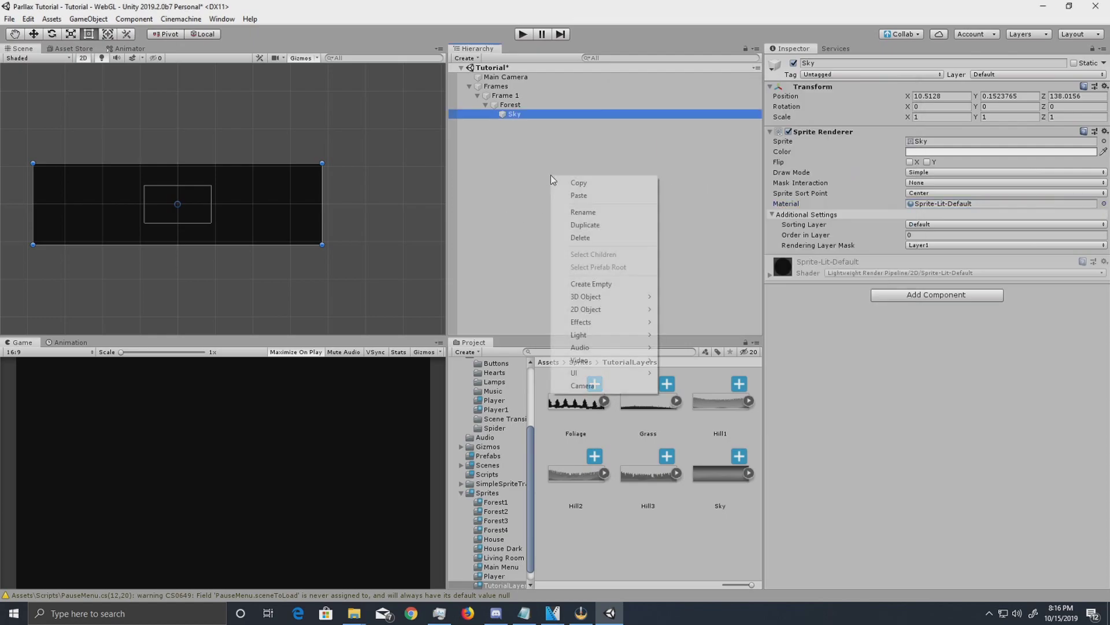
pyautogui.moveTo(608, 312)
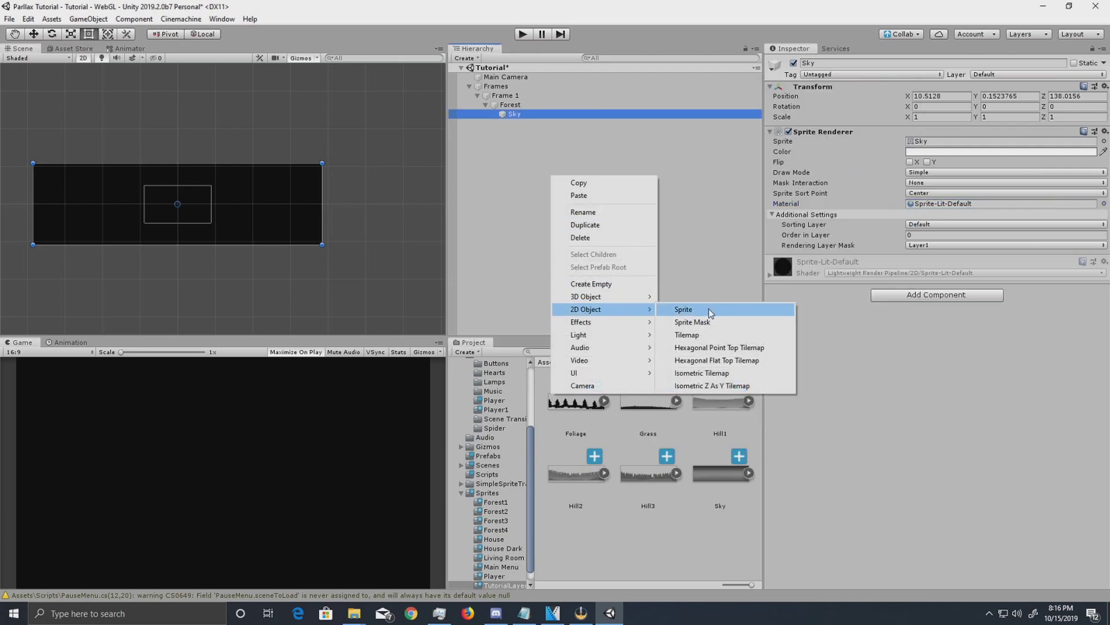
pyautogui.moveTo(601, 335)
pyautogui.moveTo(723, 336)
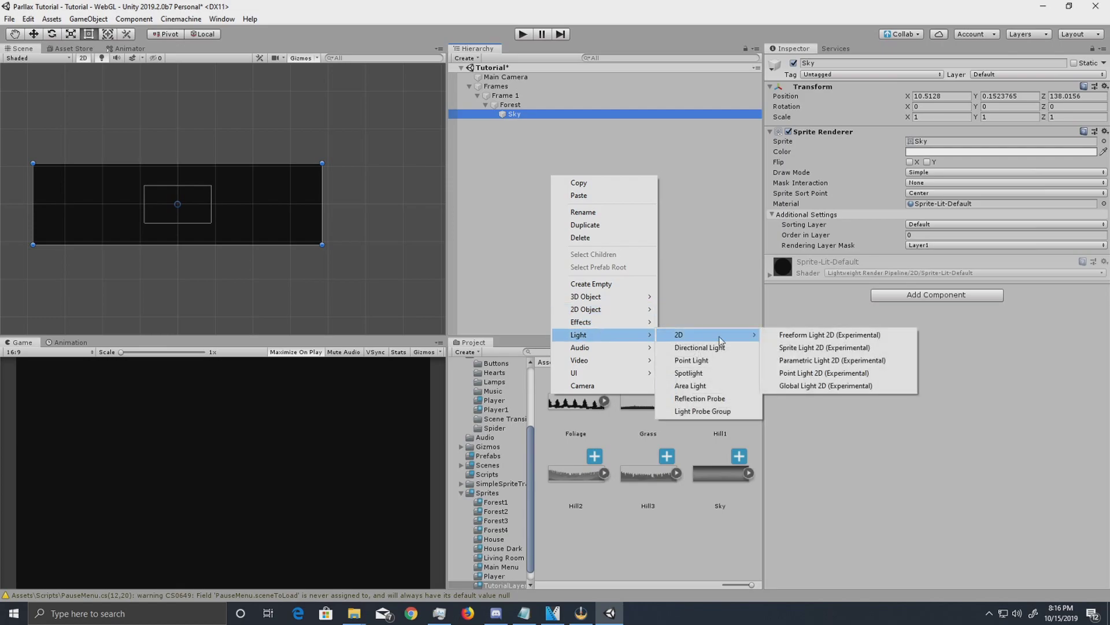
pyautogui.click(839, 386)
pyautogui.click(579, 182)
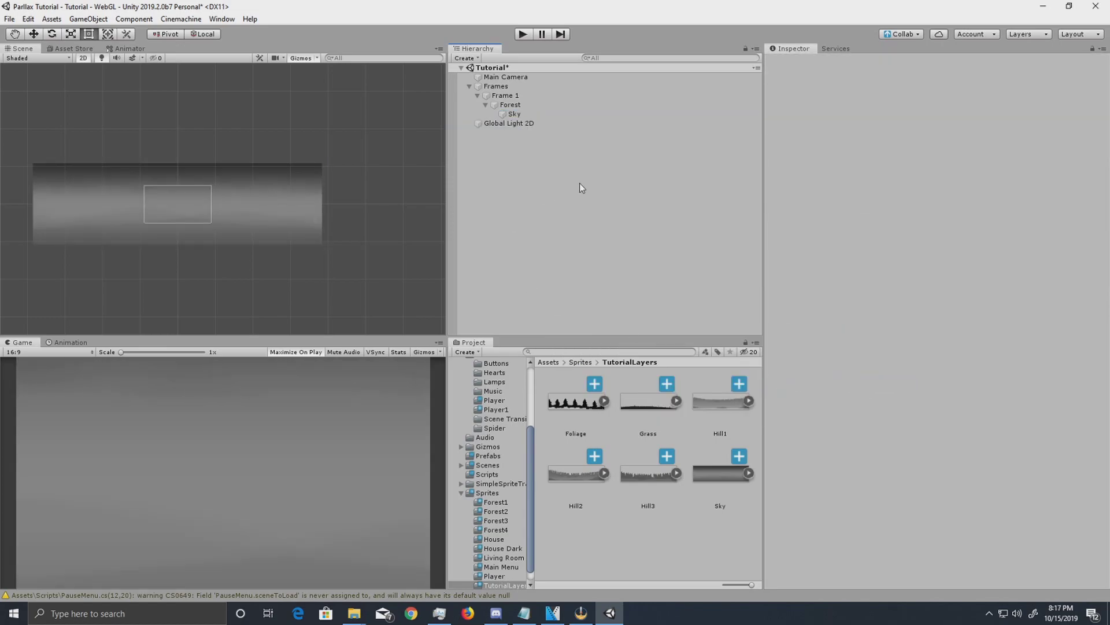
# Add the Hill1, Hill2, Hill3, Foliage and Grass sprites from TutorialLayers as children of Forest, below Sky.
pyautogui.click(527, 114)
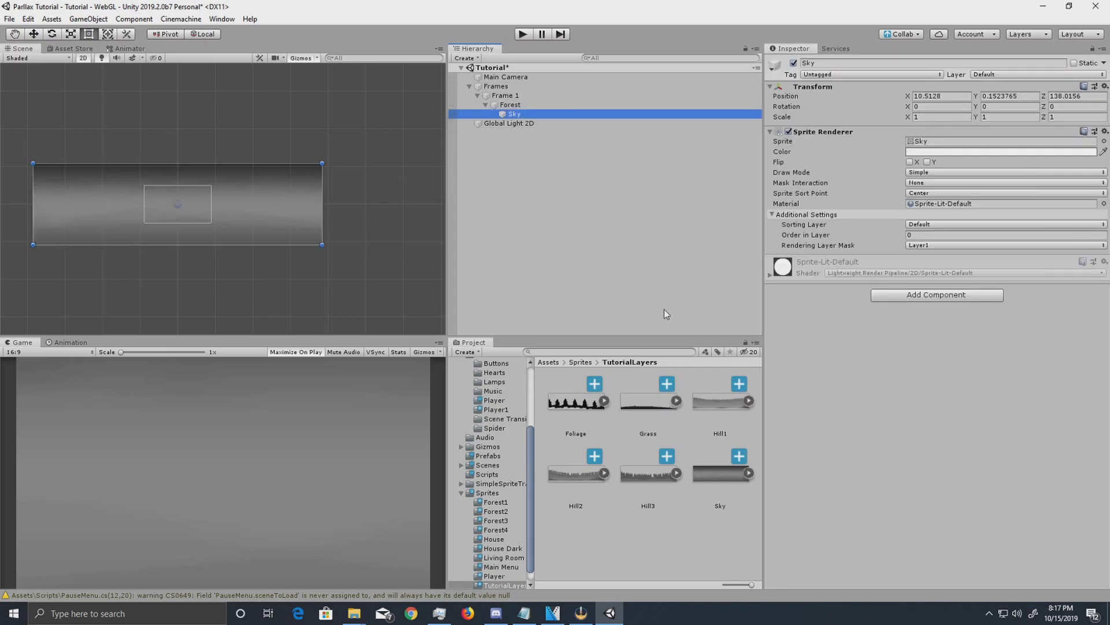
pyautogui.moveTo(718, 405); pyautogui.dragTo(520, 114)
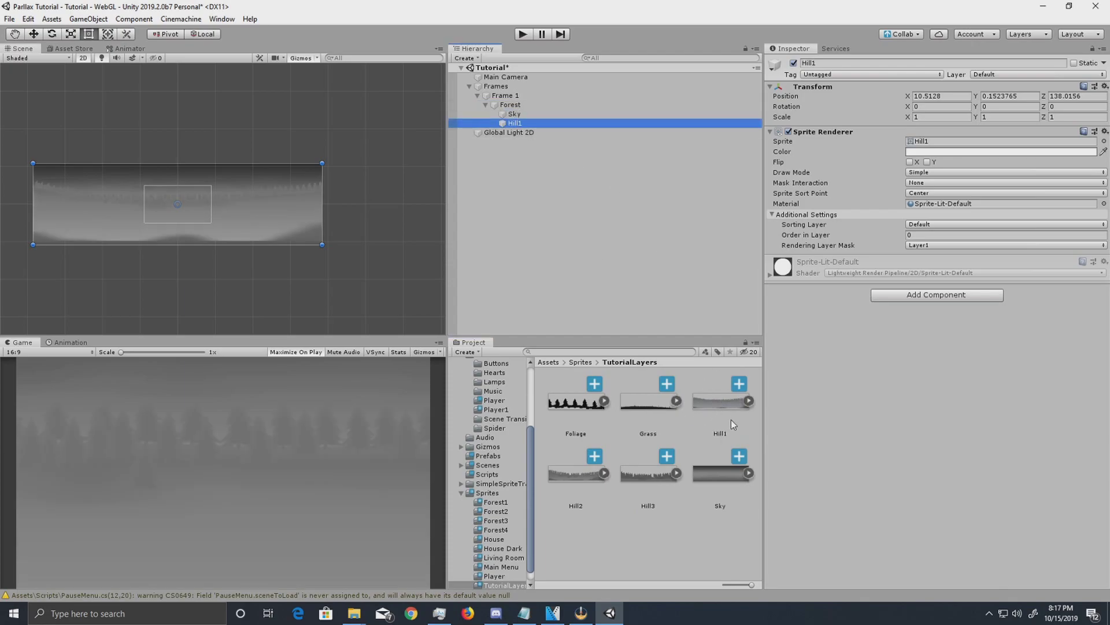
pyautogui.moveTo(578, 483); pyautogui.dragTo(538, 106)
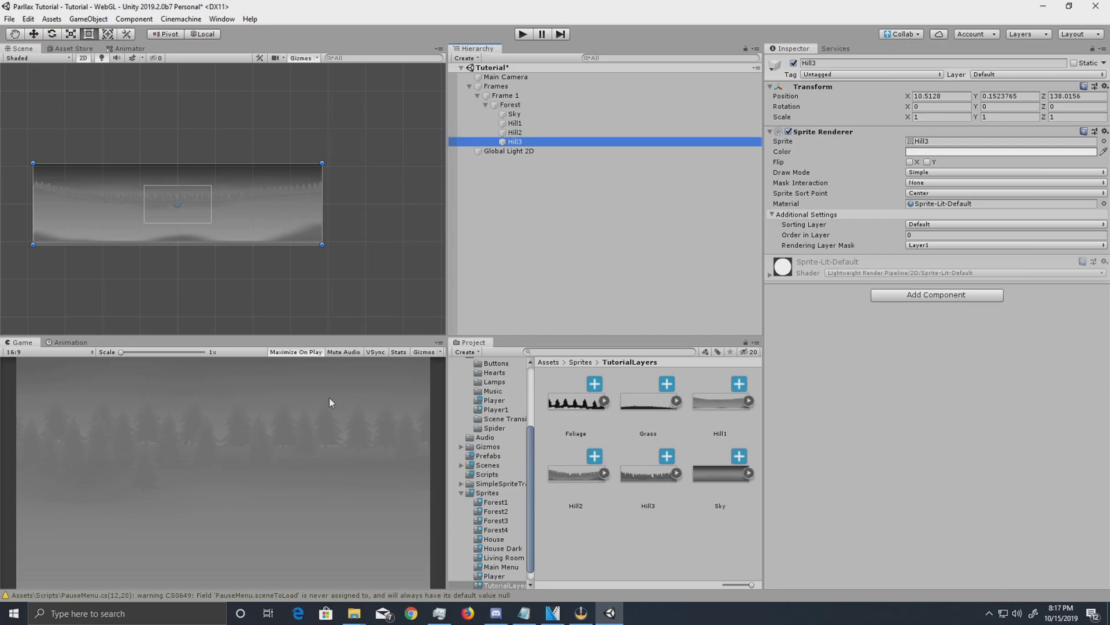
pyautogui.moveTo(592, 394); pyautogui.dragTo(530, 107)
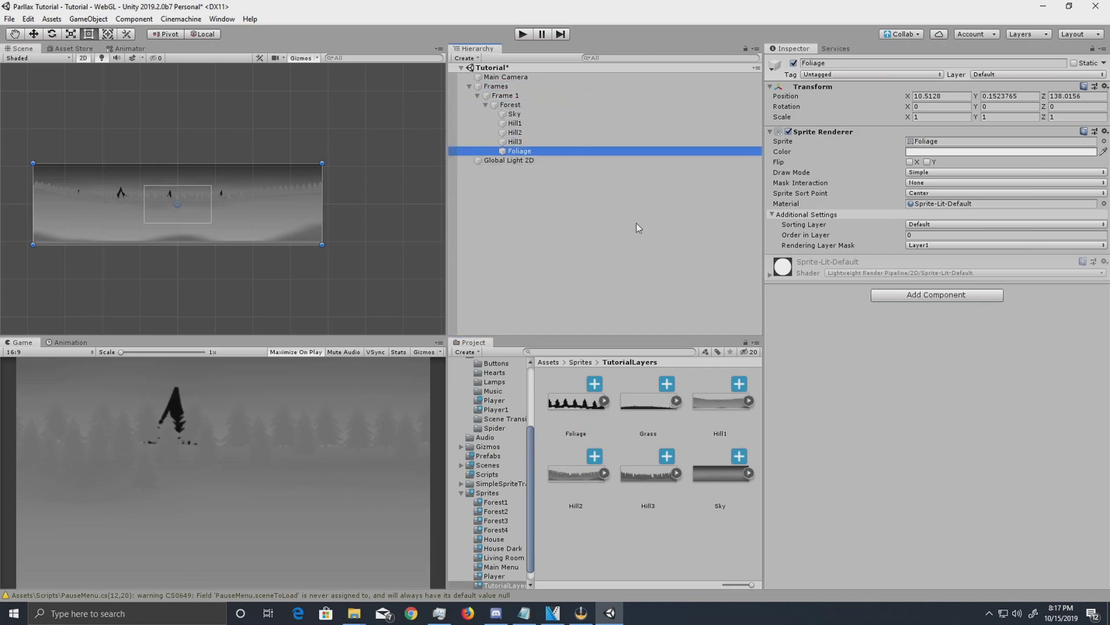
pyautogui.moveTo(585, 156); pyautogui.dragTo(516, 107)
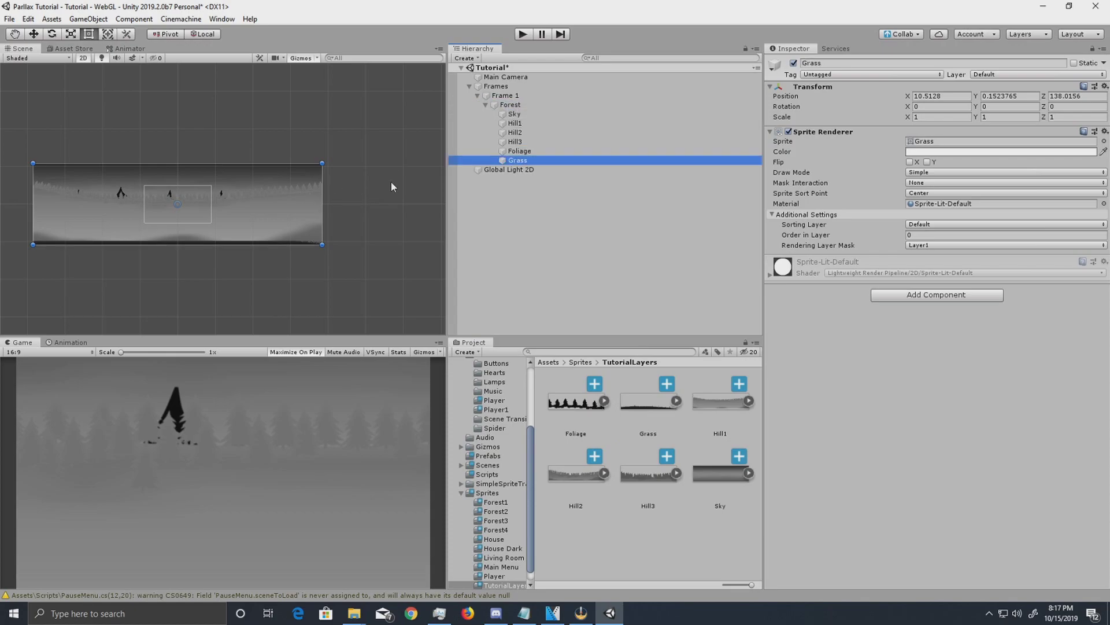
# Set the Order in Layer to -100 for Sky and -10 for Hill1.
pyautogui.click(514, 114)
pyautogui.click(937, 225)
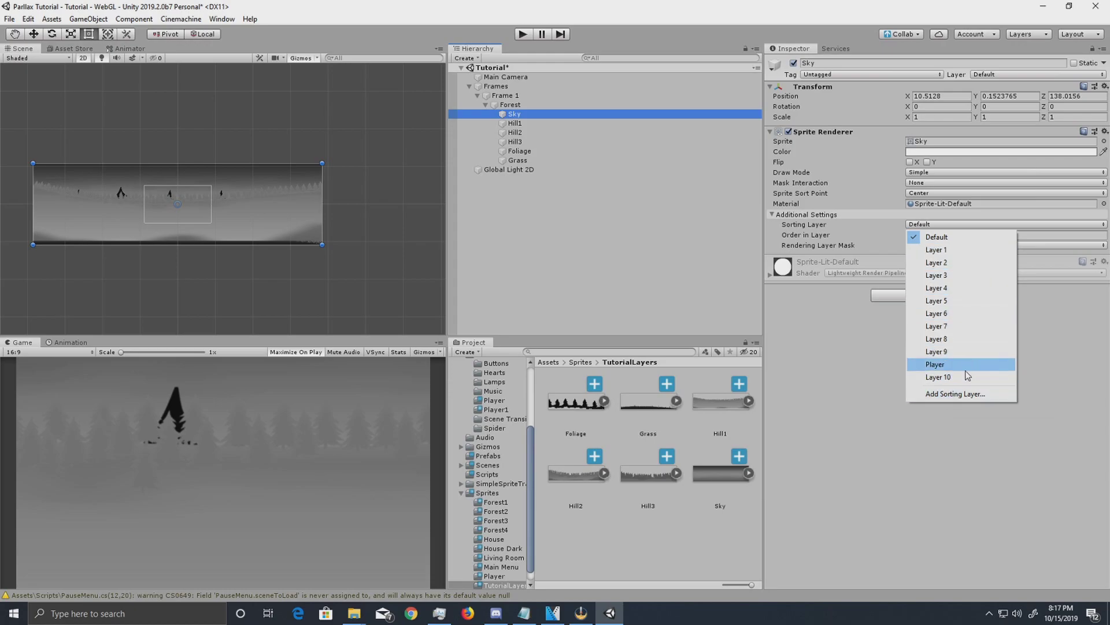
pyautogui.click(825, 376)
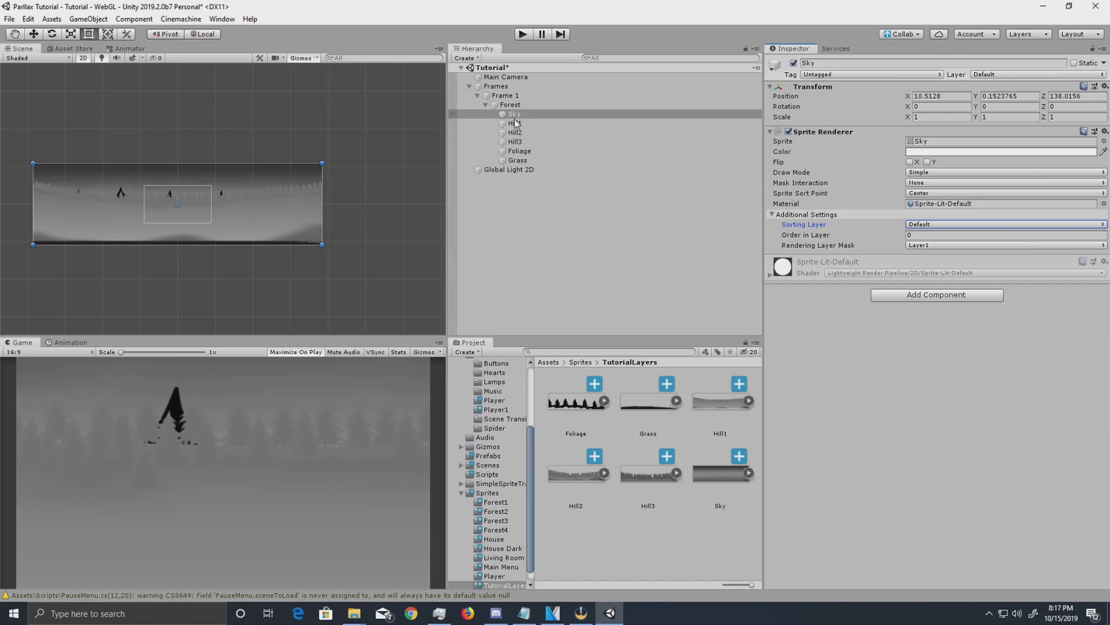
pyautogui.click(928, 235)
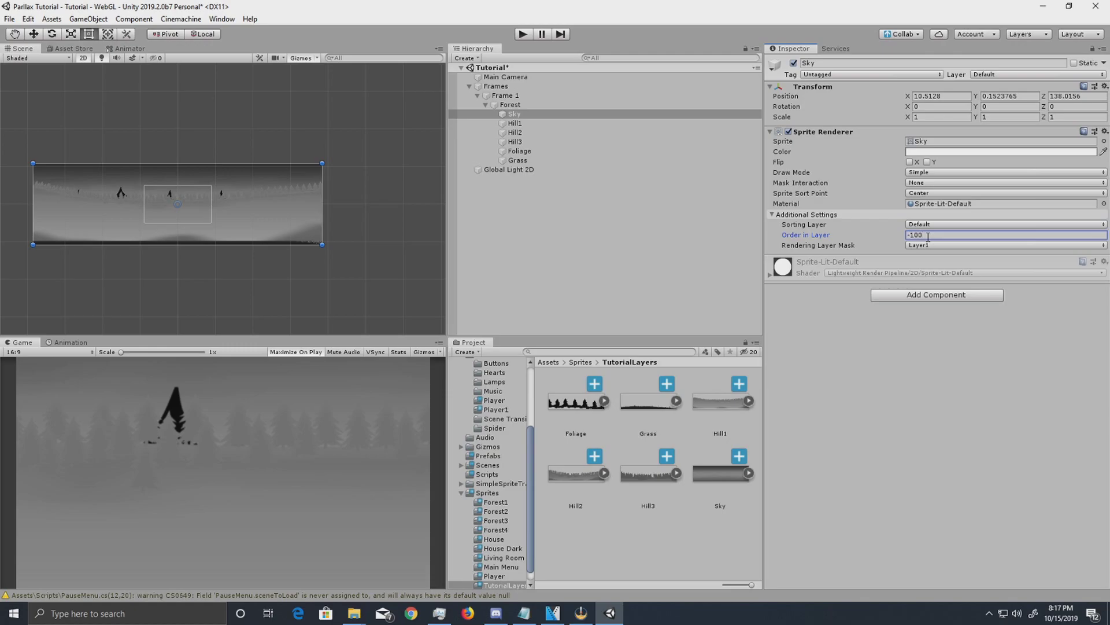
pyautogui.click(533, 125)
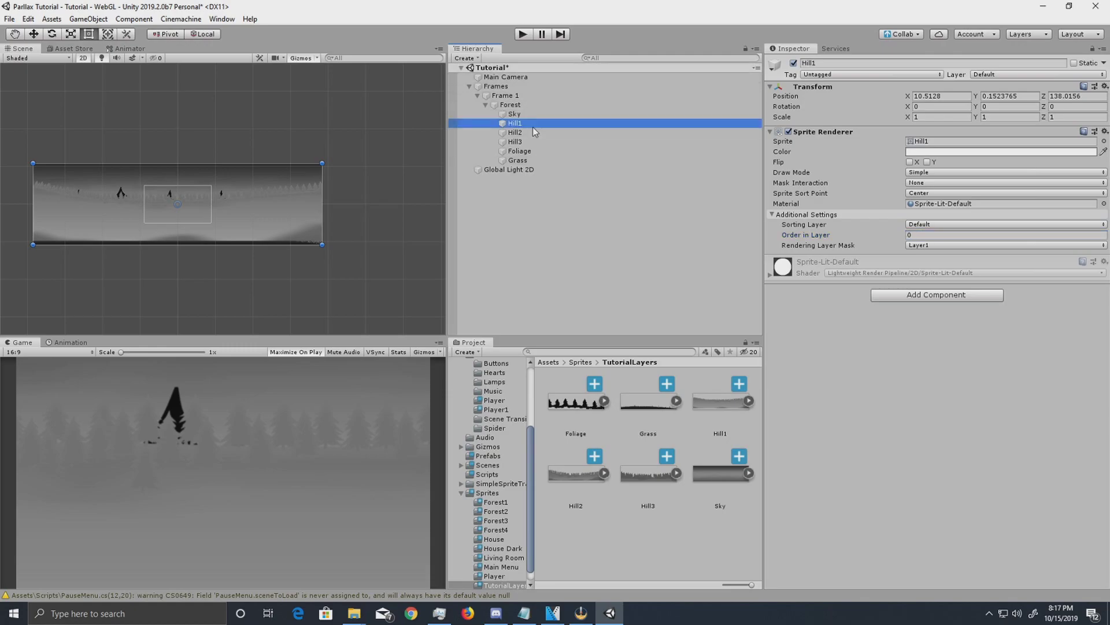
pyautogui.click(935, 234)
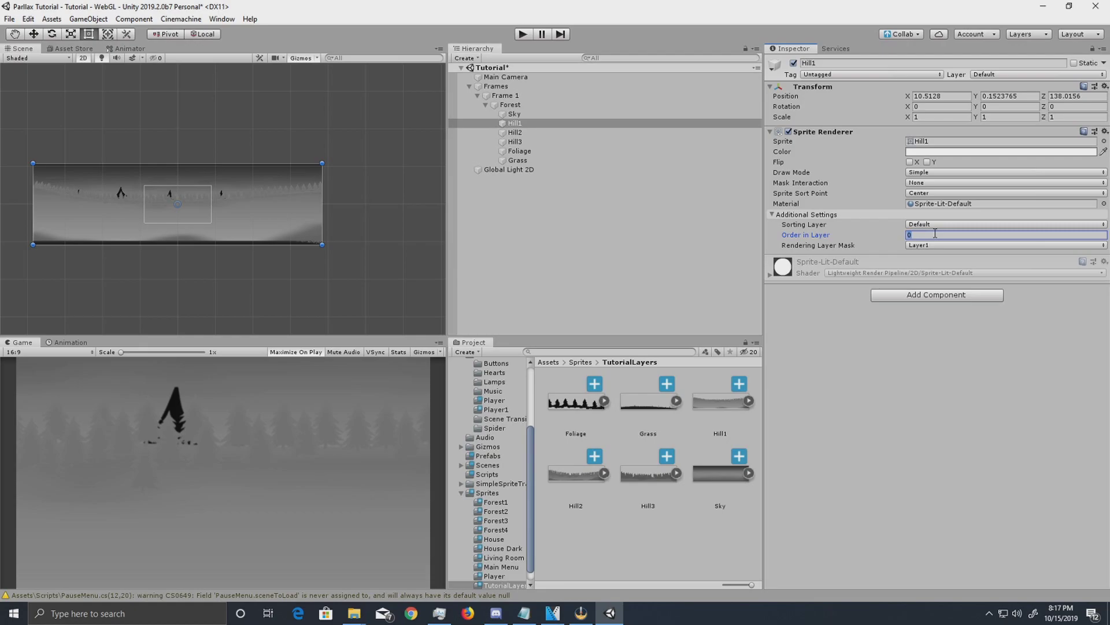
pyautogui.write('-10')
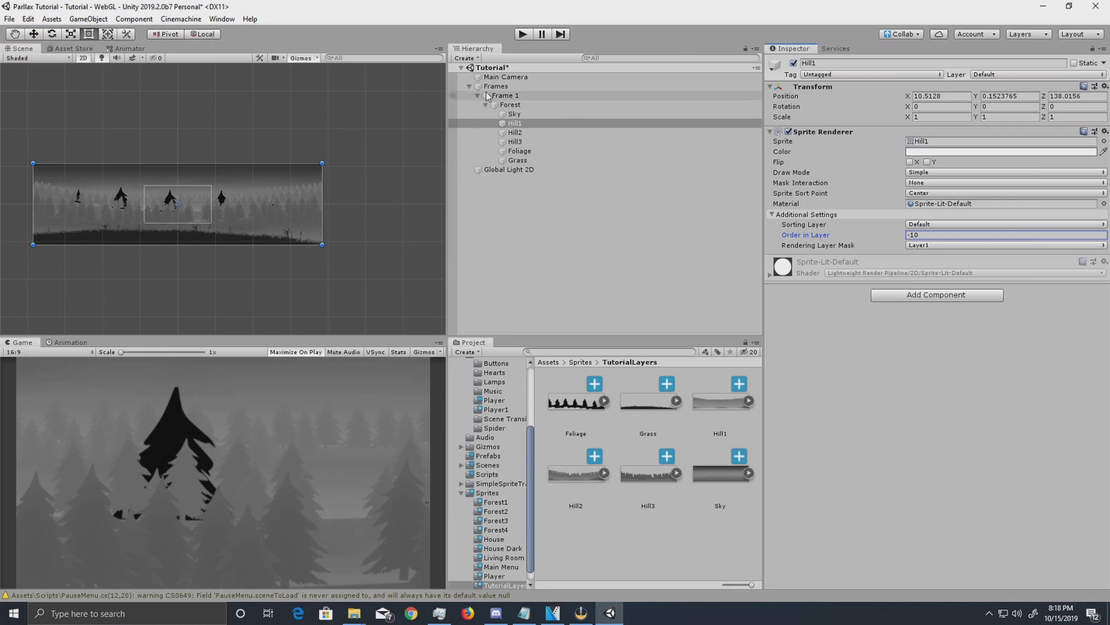
# Set the Main Camera's orthographic size to 10.
pyautogui.click(506, 77)
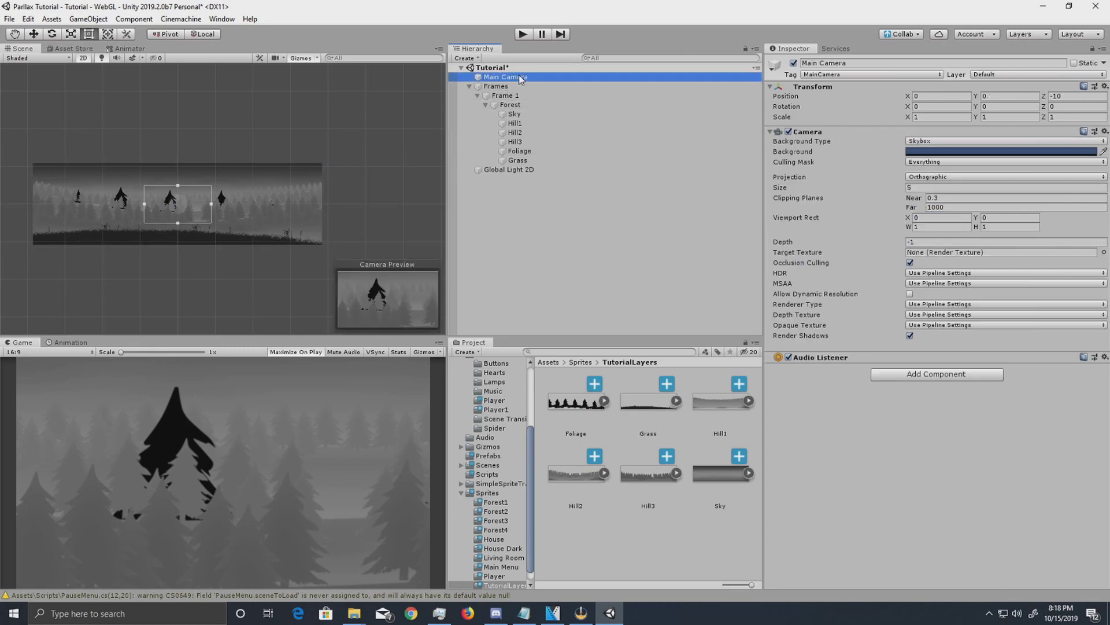
pyautogui.click(937, 188)
pyautogui.write('10')
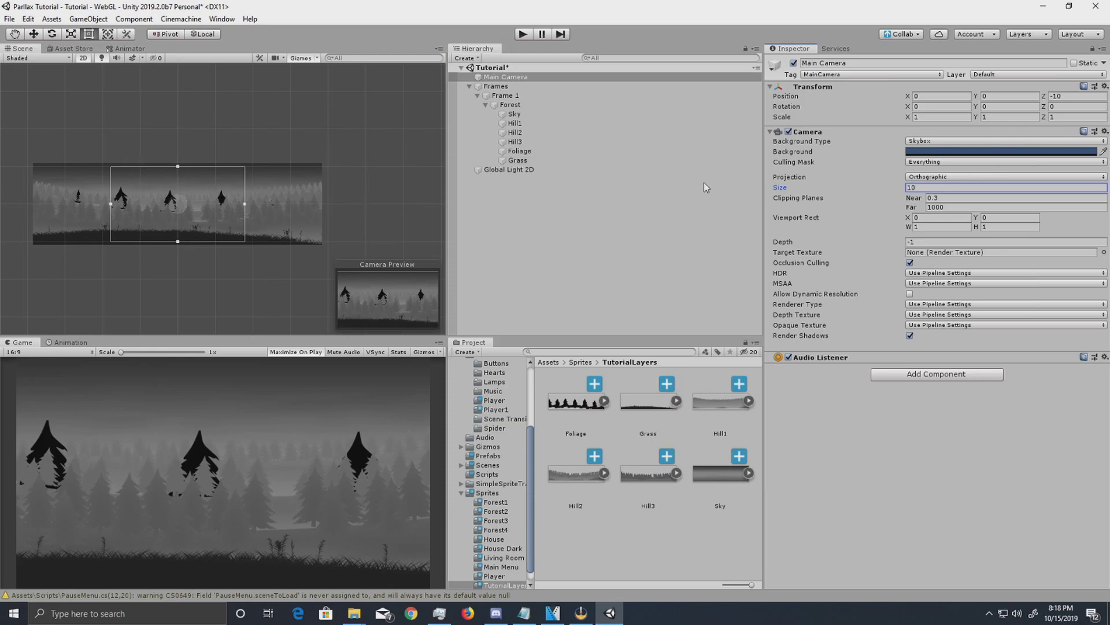
# Compare the hill and foliage layers and set Hill2's Order in Layer to -5.
pyautogui.click(525, 142)
pyautogui.click(521, 137)
pyautogui.click(520, 142)
pyautogui.click(523, 151)
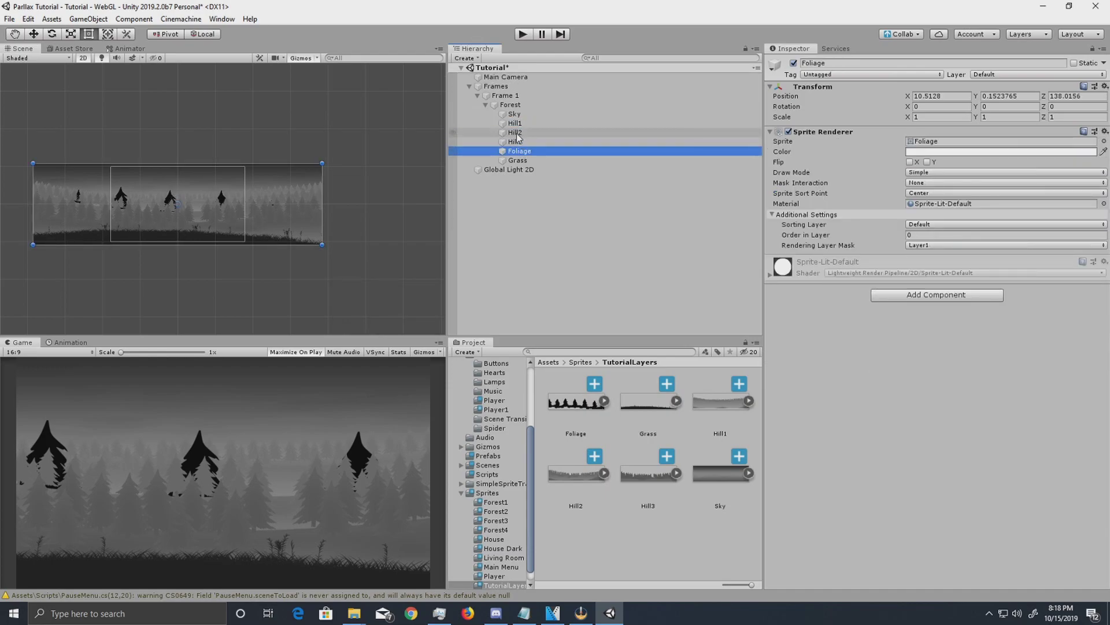
pyautogui.click(521, 132)
pyautogui.click(524, 142)
pyautogui.click(520, 133)
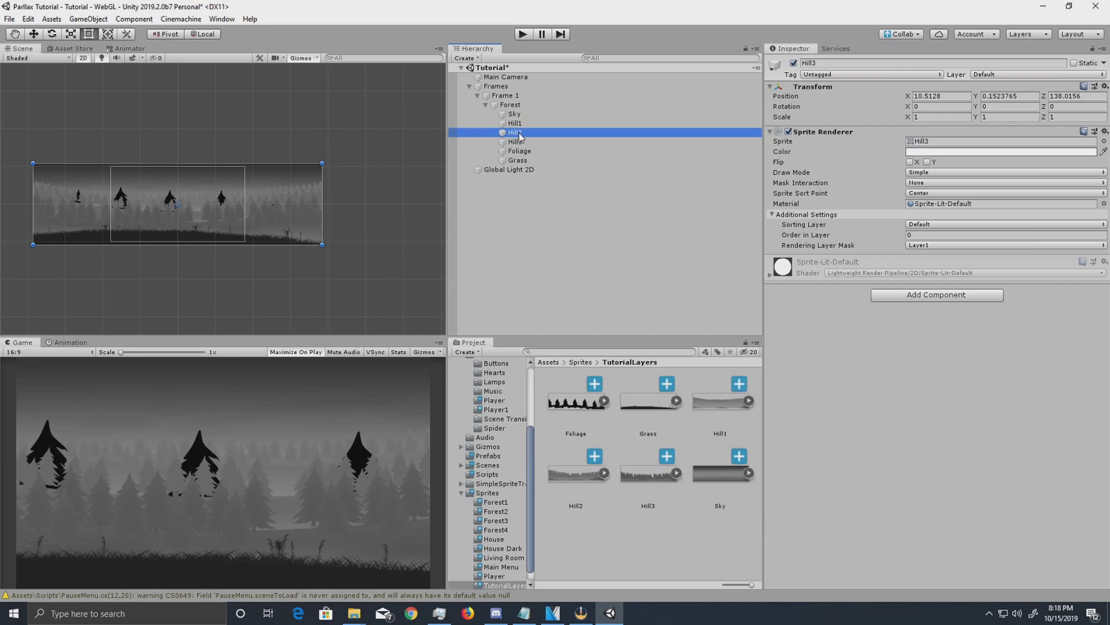
pyautogui.click(516, 123)
pyautogui.click(516, 132)
pyautogui.click(520, 142)
pyautogui.click(520, 132)
pyautogui.click(951, 236)
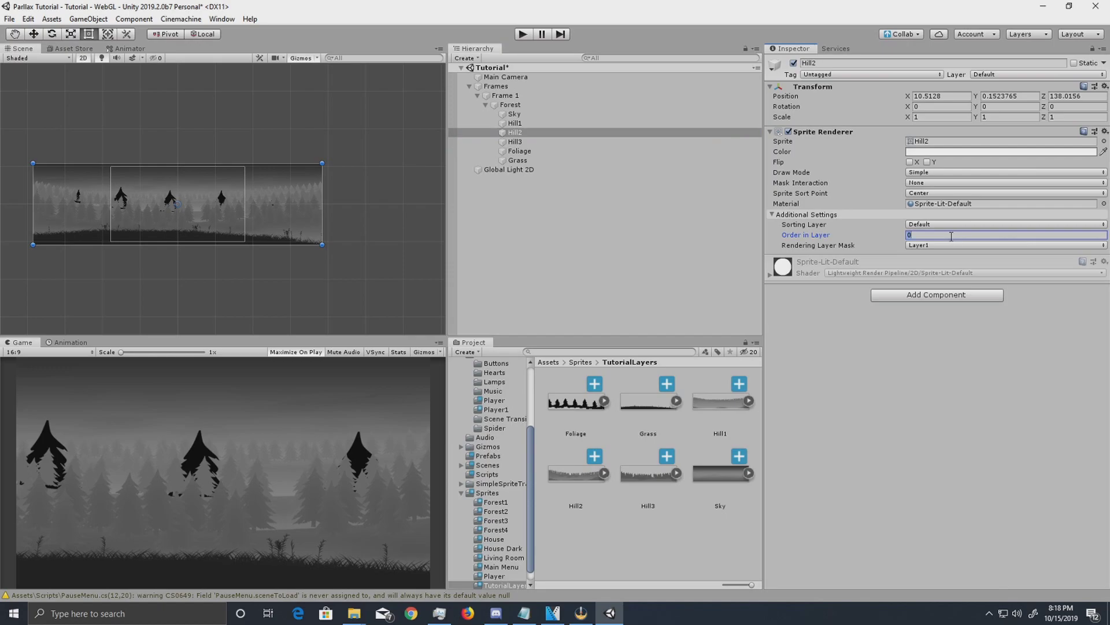
pyautogui.write('-5')
# Set the Order in Layer to 1 for Foliage and 2 for Grass, leaving Hill3 at 0.
pyautogui.click(515, 142)
pyautogui.click(936, 235)
pyautogui.click(557, 150)
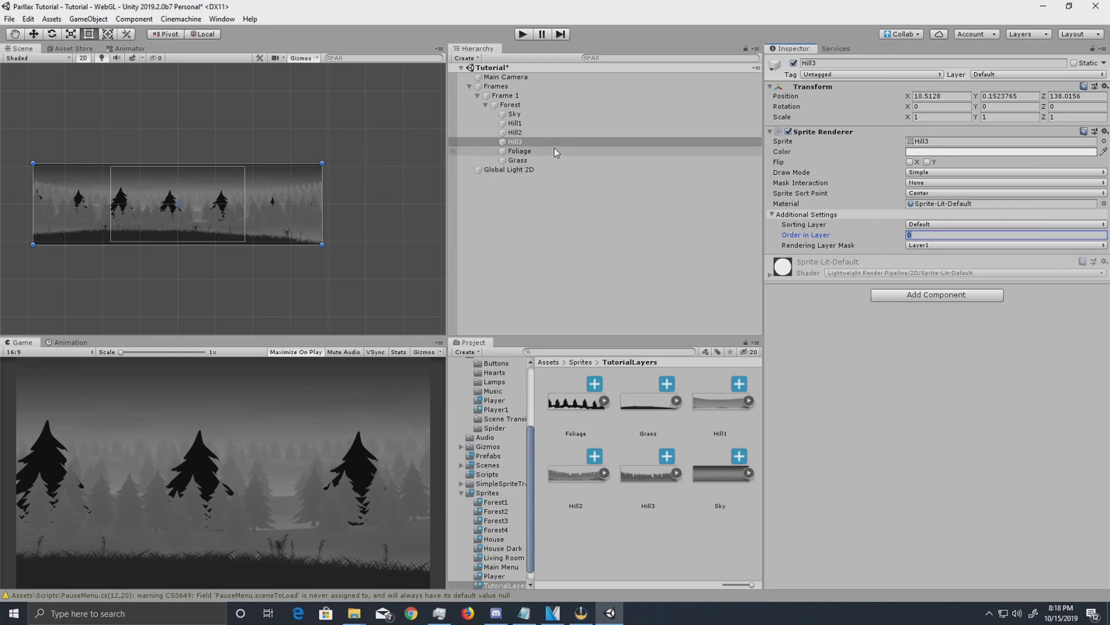
pyautogui.click(956, 236)
pyautogui.write('1')
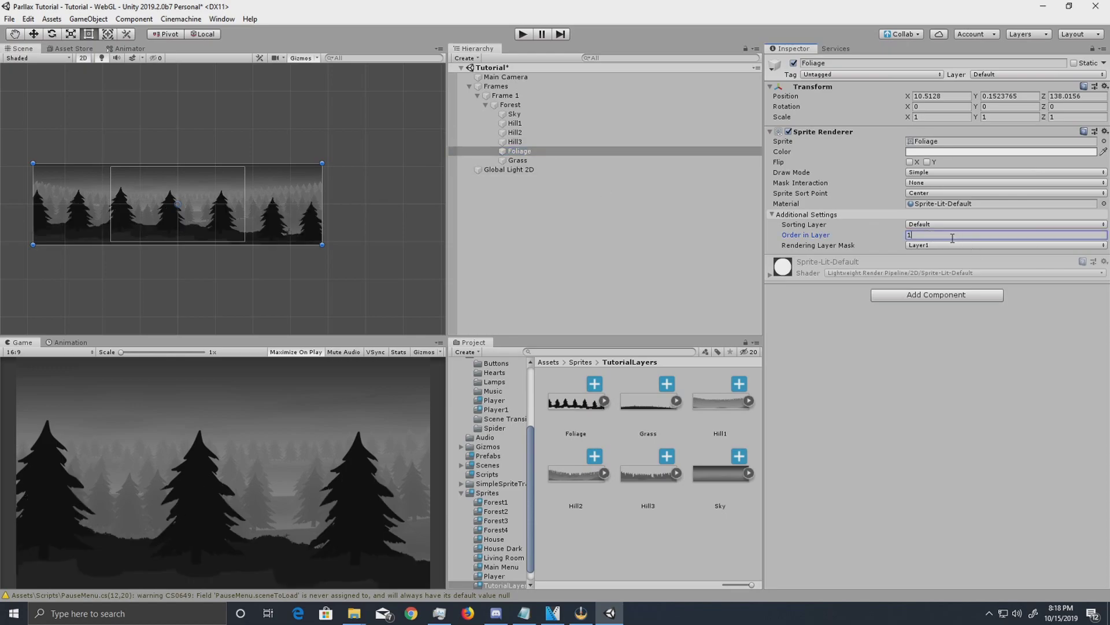
pyautogui.click(564, 161)
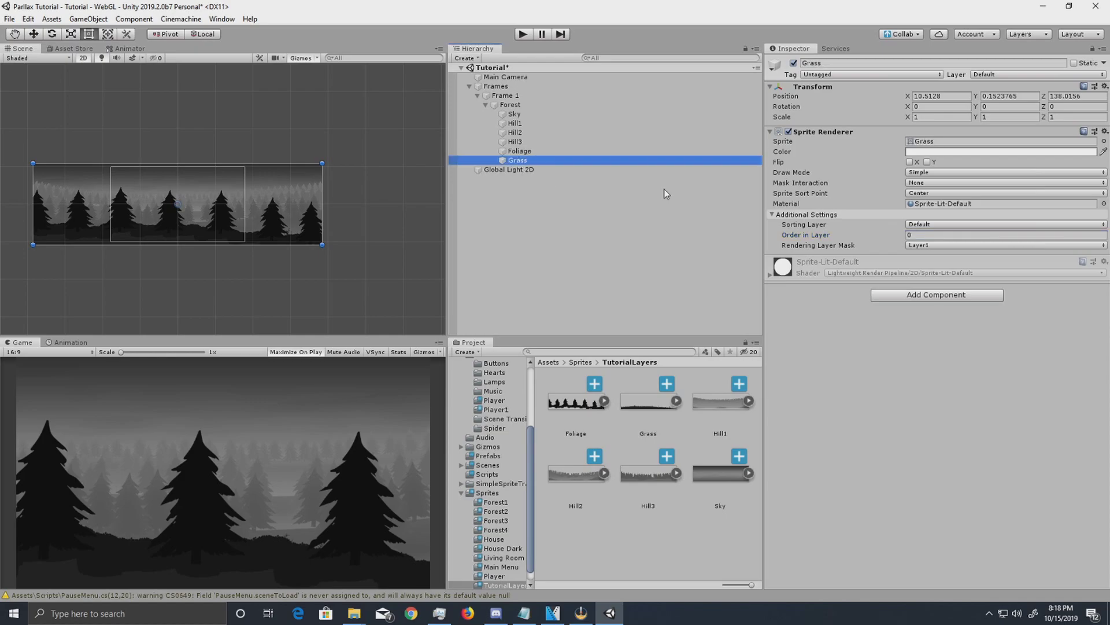
pyautogui.click(923, 235)
pyautogui.write('2')
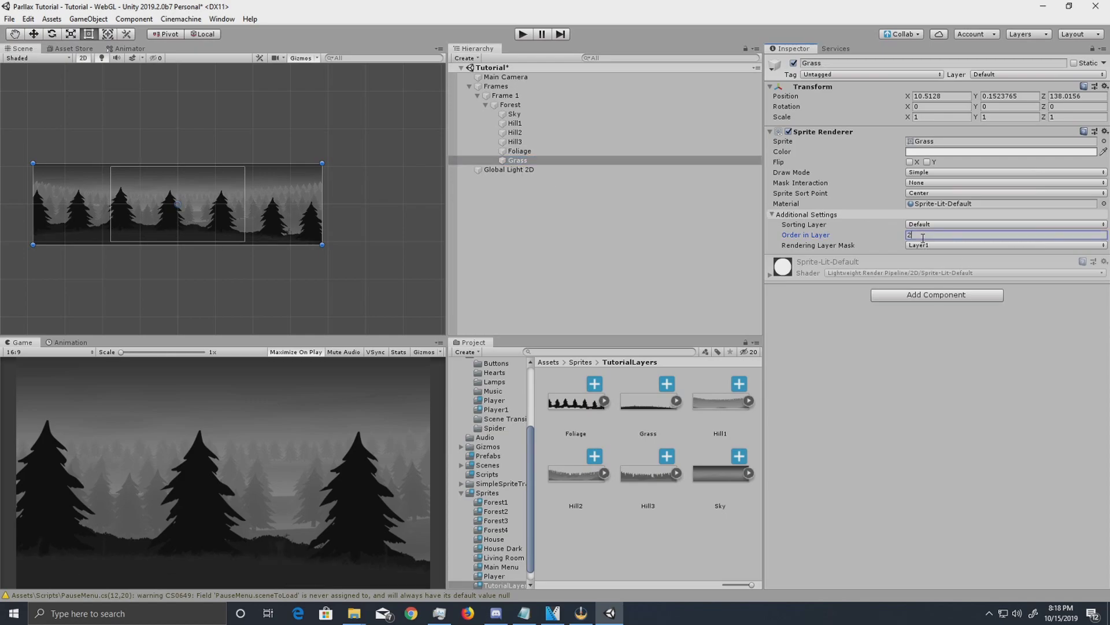
# Move the Main Camera horizontally to the left end of the forest background, at about X -20.6.
pyautogui.click(528, 79)
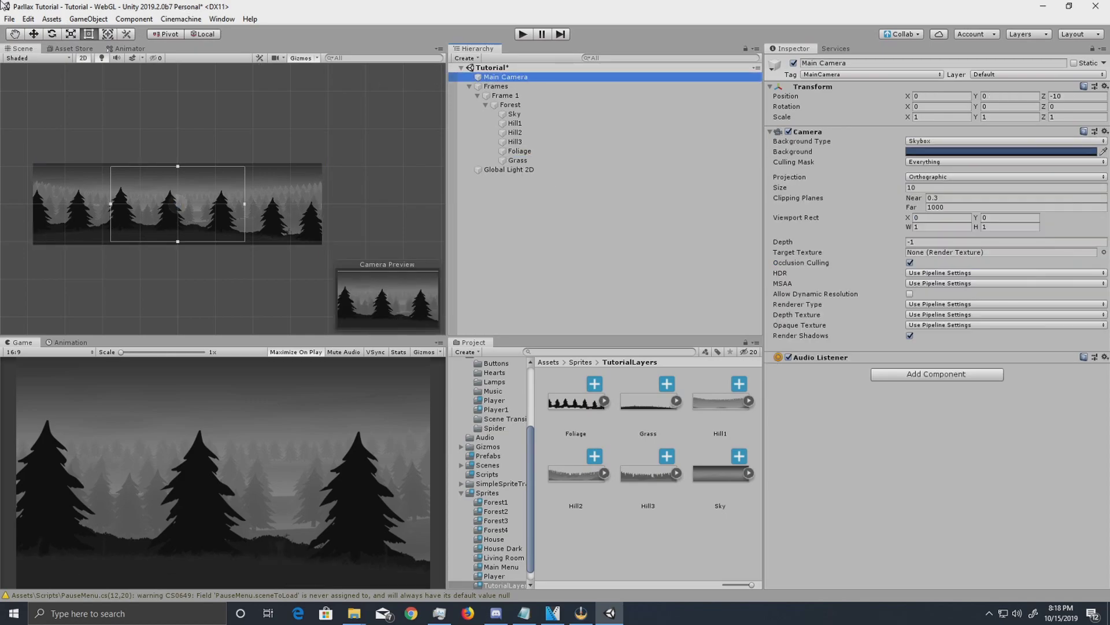
pyautogui.click(33, 40)
pyautogui.moveTo(221, 199); pyautogui.dragTo(146, 181)
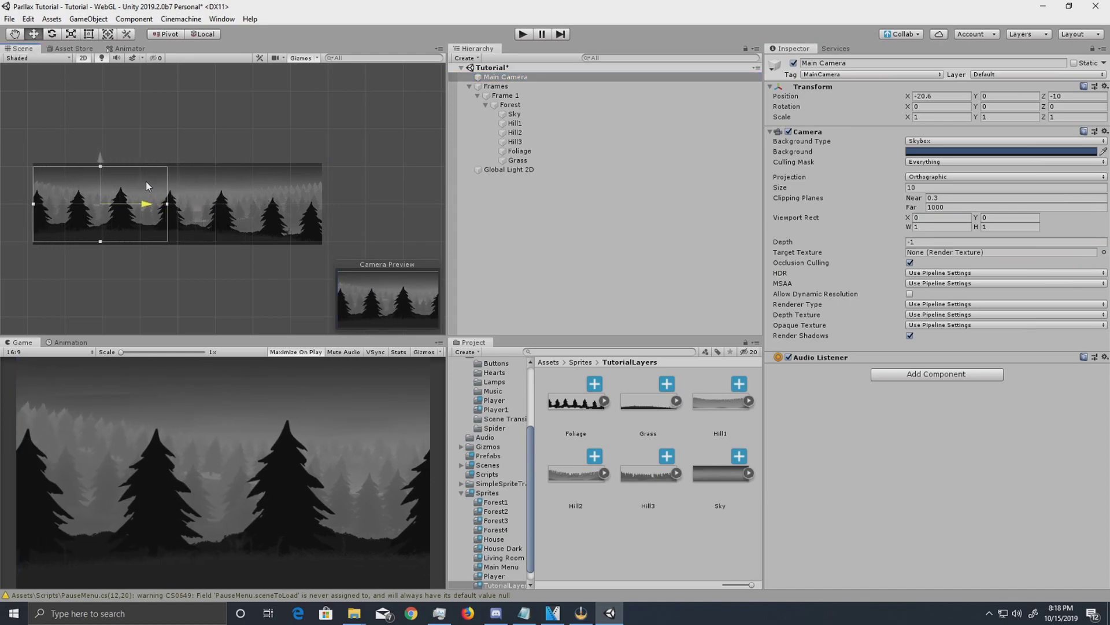
# Create an empty child object under Frames and name it Frame 2.
pyautogui.click(478, 96)
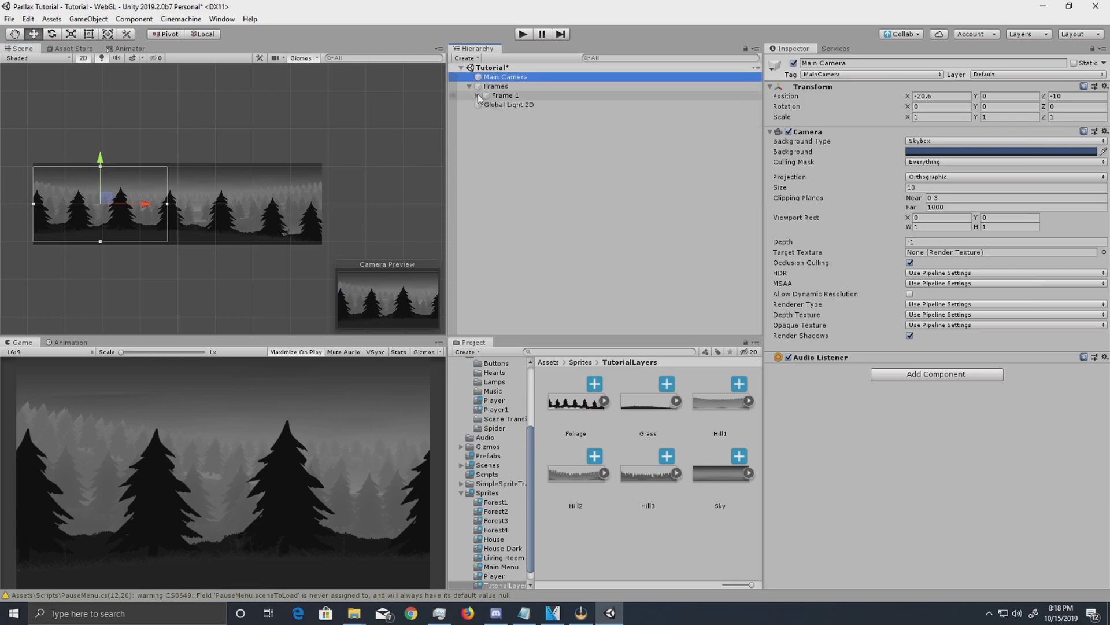
pyautogui.rightClick(496, 86)
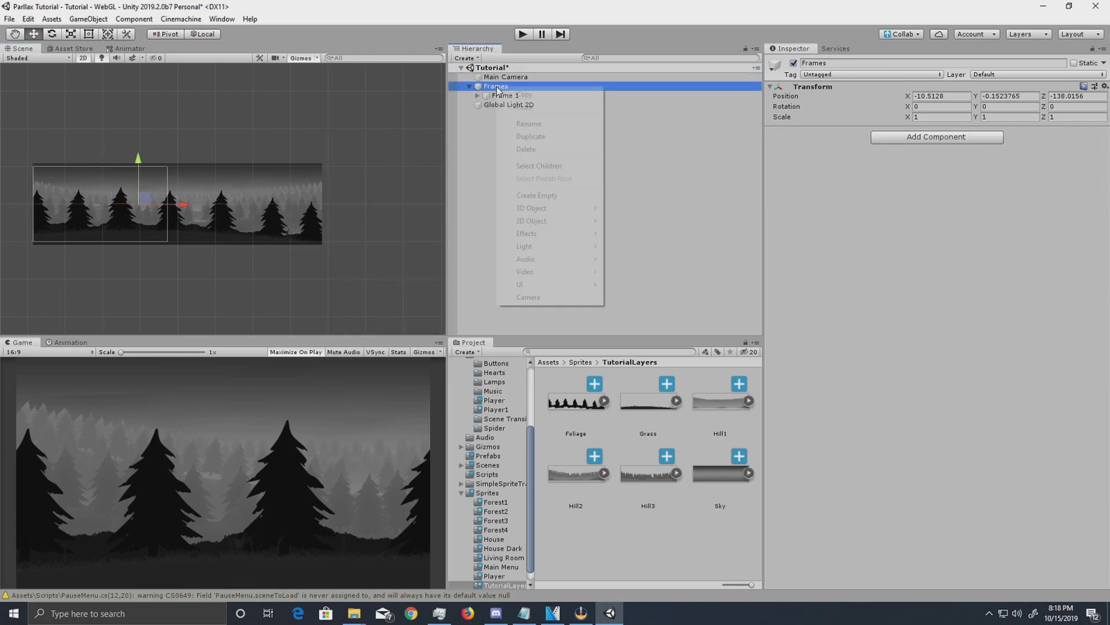
pyautogui.click(570, 195)
pyautogui.click(870, 62)
pyautogui.write('F')
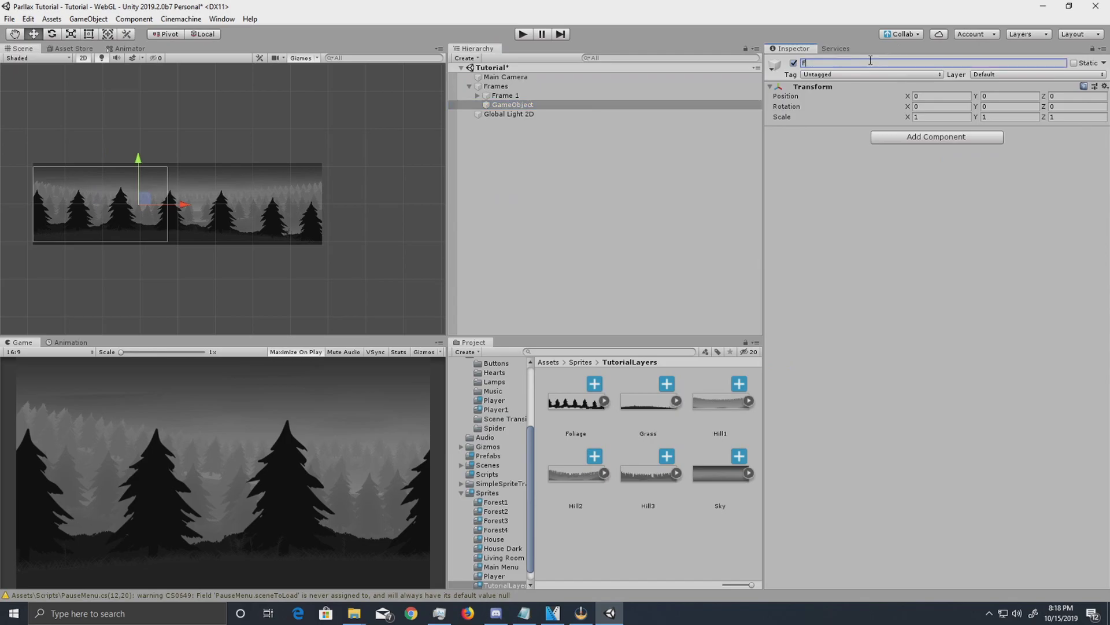
pyautogui.press('Return')
# Create an empty child object under Frame 2 and name it City.
pyautogui.rightClick(531, 104)
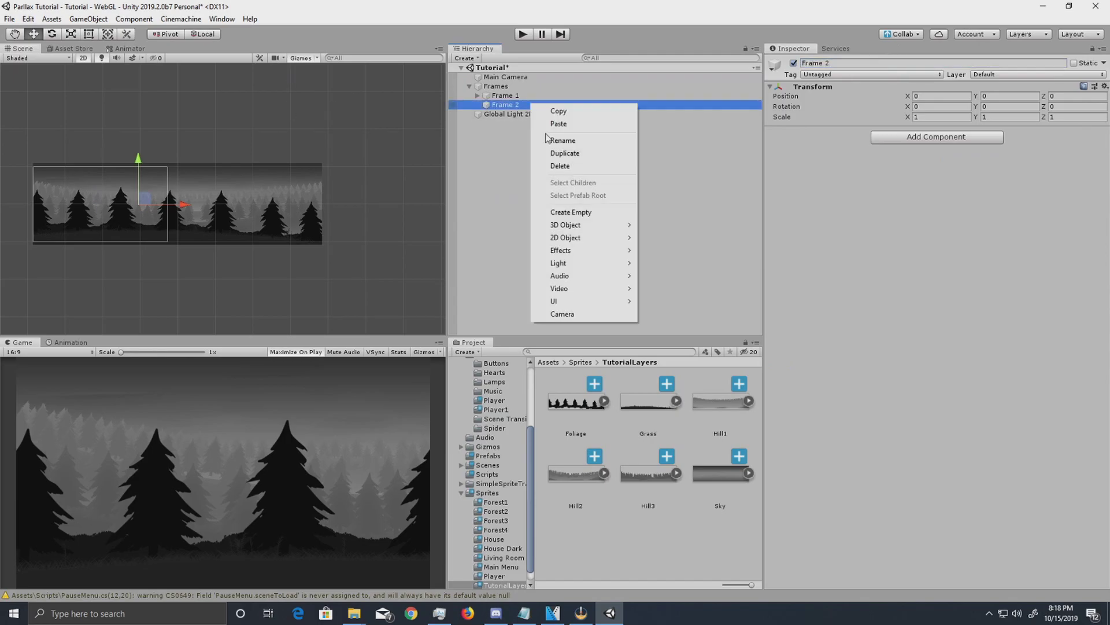
pyautogui.click(566, 215)
pyautogui.click(820, 66)
pyautogui.write('CIty')
pyautogui.click(528, 114)
pyautogui.click(863, 63)
pyautogui.write('City')
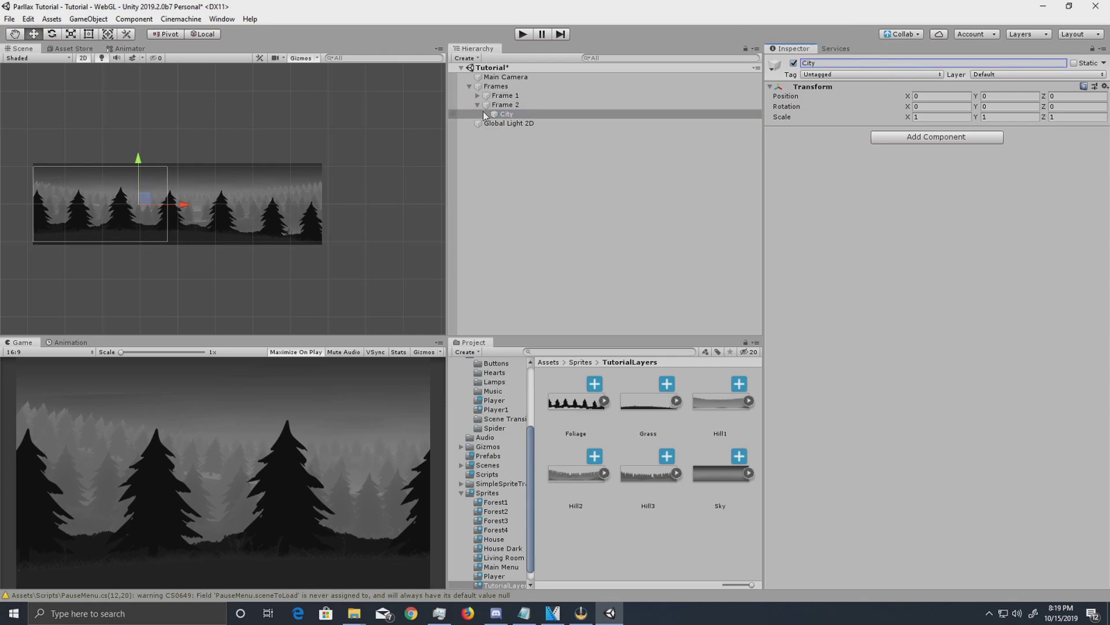
# Review the contents of Frame 1 and Frame 2, and collapse the Frames group in the hierarchy.
pyautogui.click(478, 96)
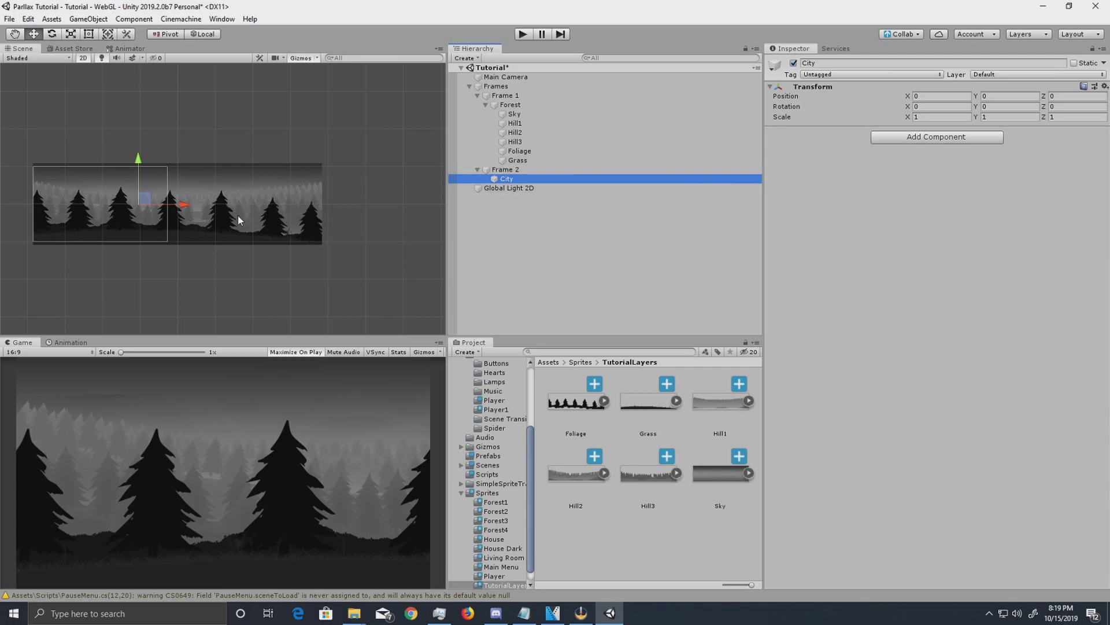
pyautogui.press('f')
pyautogui.moveTo(140, 214); pyautogui.dragTo(55, 216, button='middle')
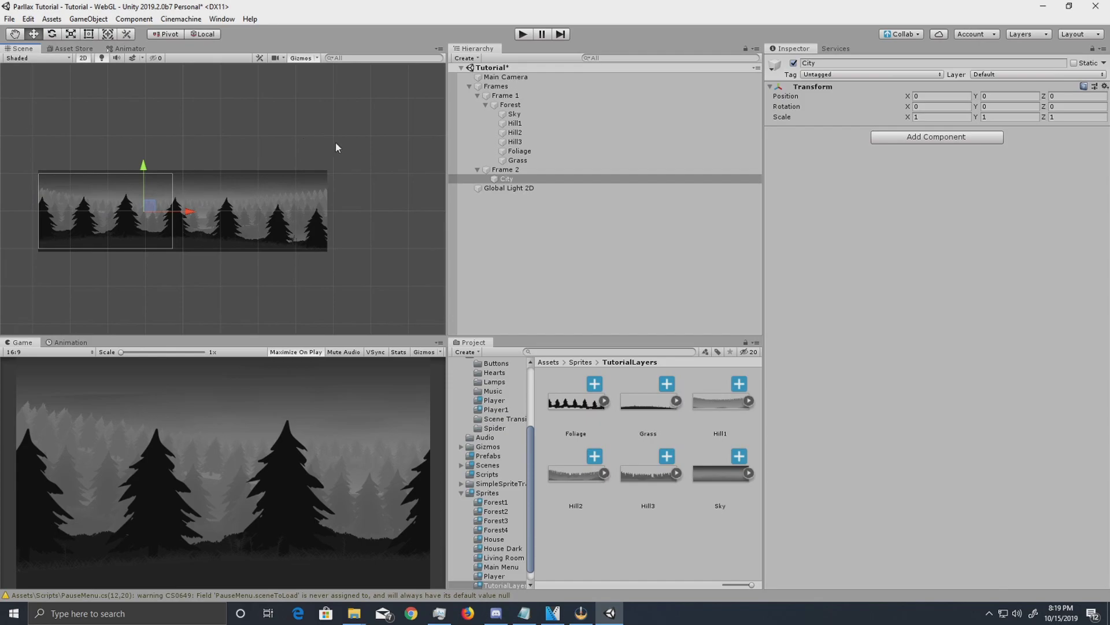
pyautogui.click(486, 104)
pyautogui.click(469, 87)
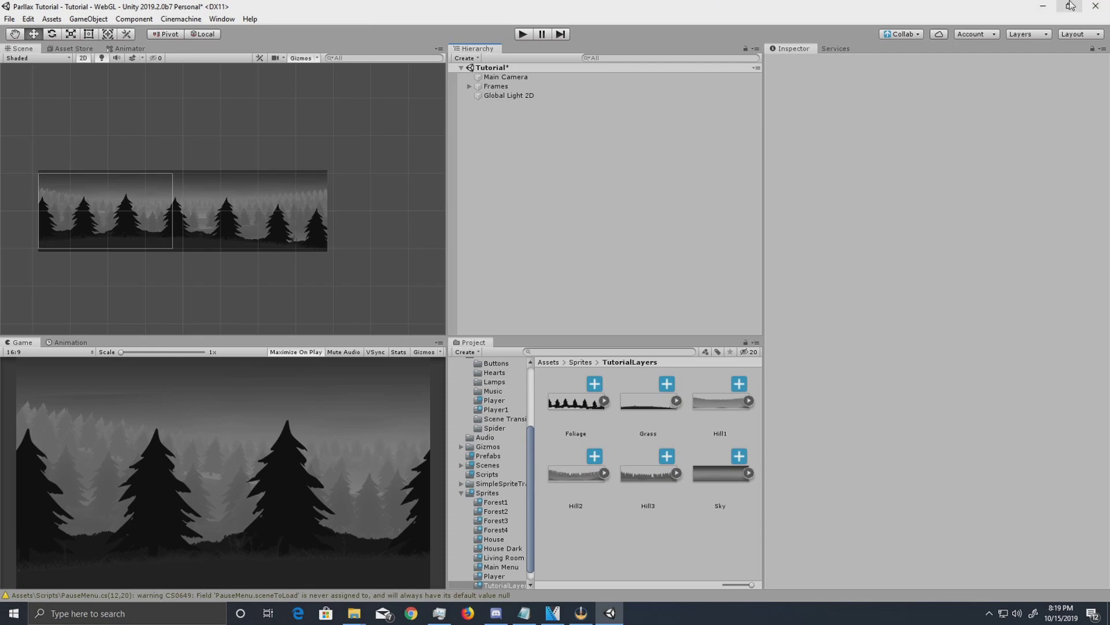
pyautogui.click(9, 21)
pyautogui.click(634, 6)
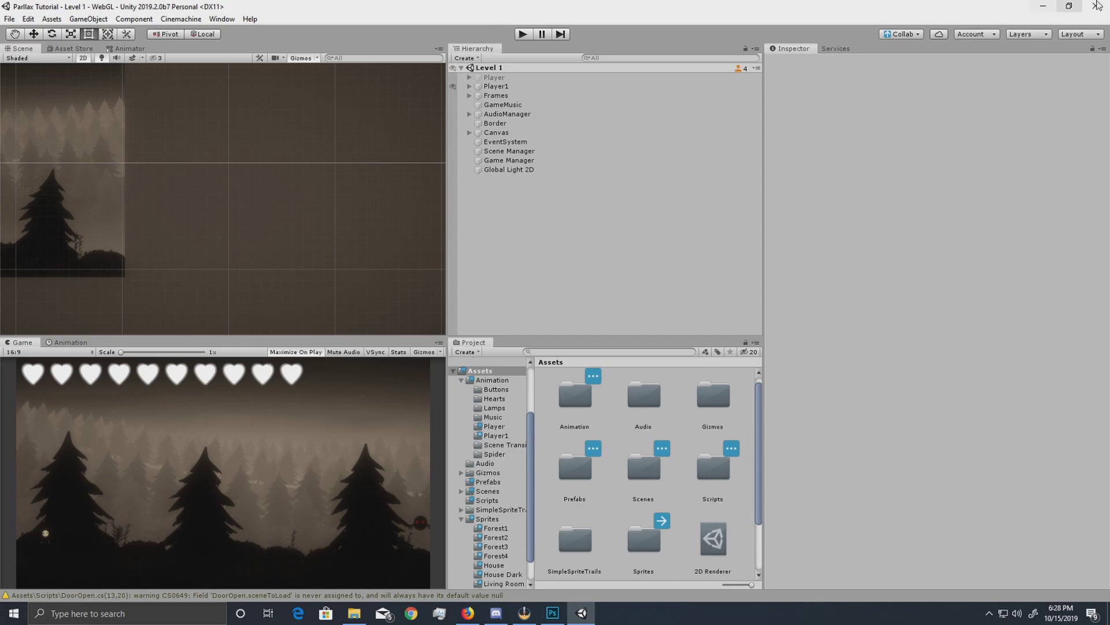
# Play-test the Level 1 scene, running the player back and forth to check the parallax background, and stop the game.
pyautogui.click(523, 34)
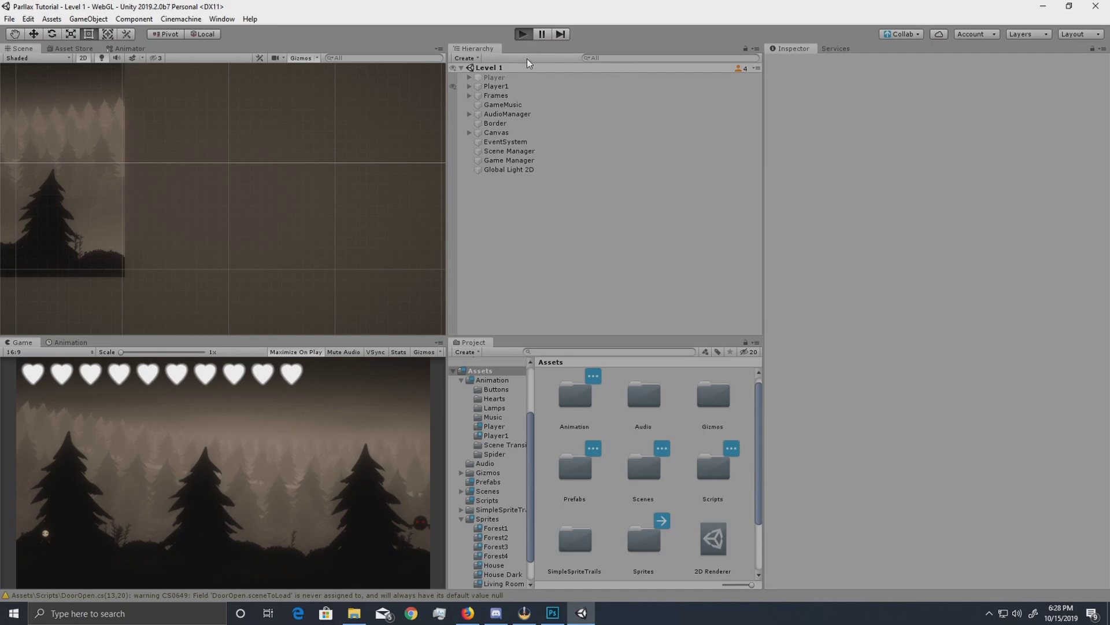
pyautogui.press('Right')
pyautogui.press('Right')
pyautogui.press('Right')
pyautogui.press('Right')
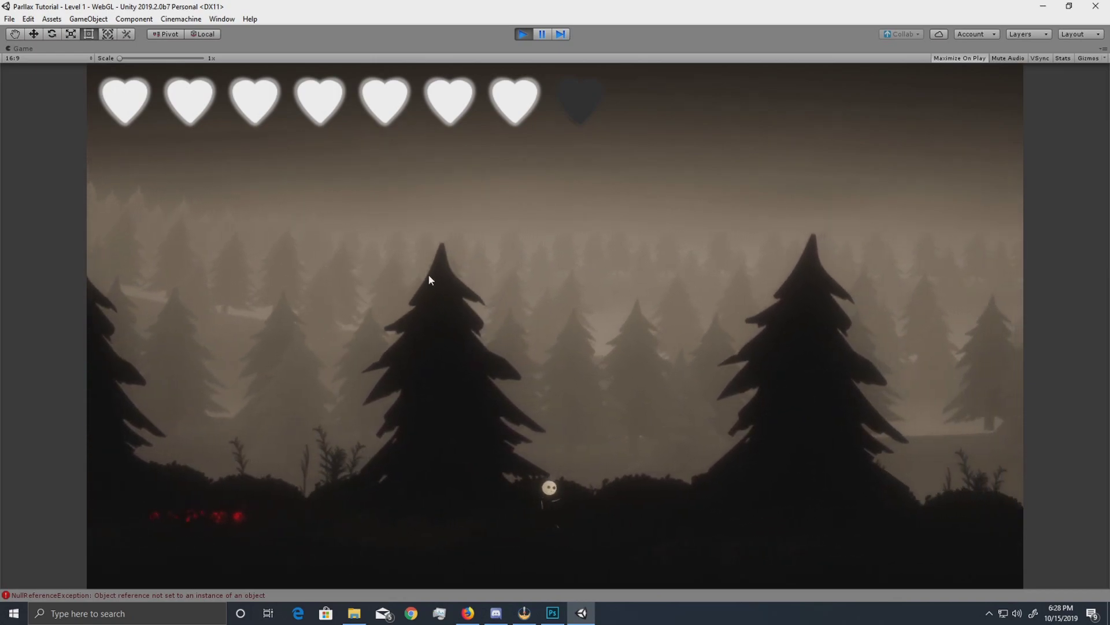
pyautogui.press('Right')
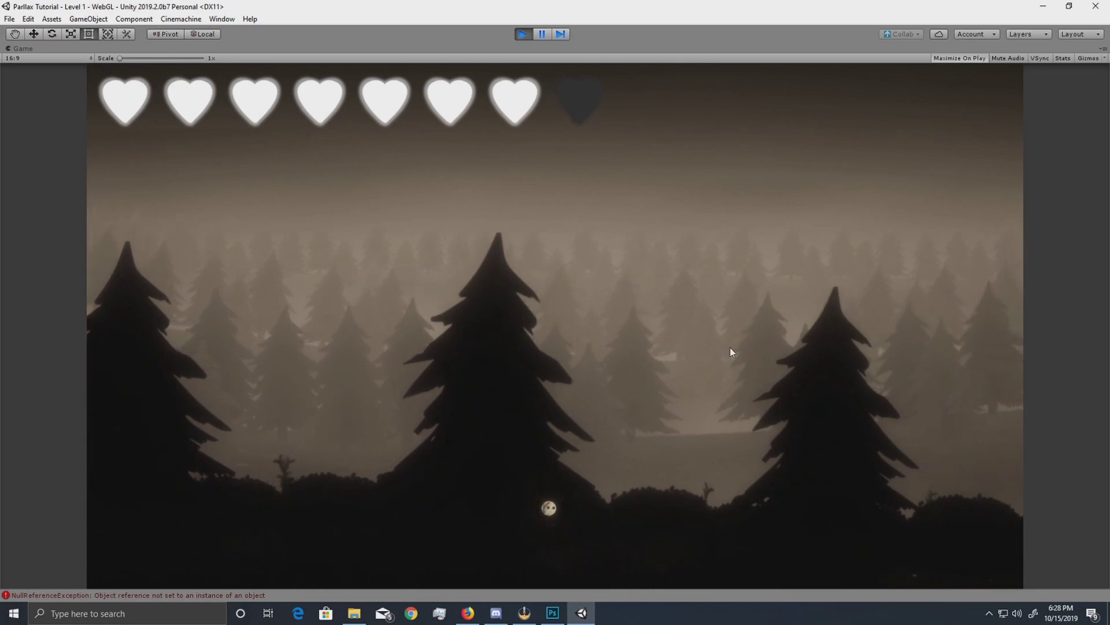
pyautogui.press('Left')
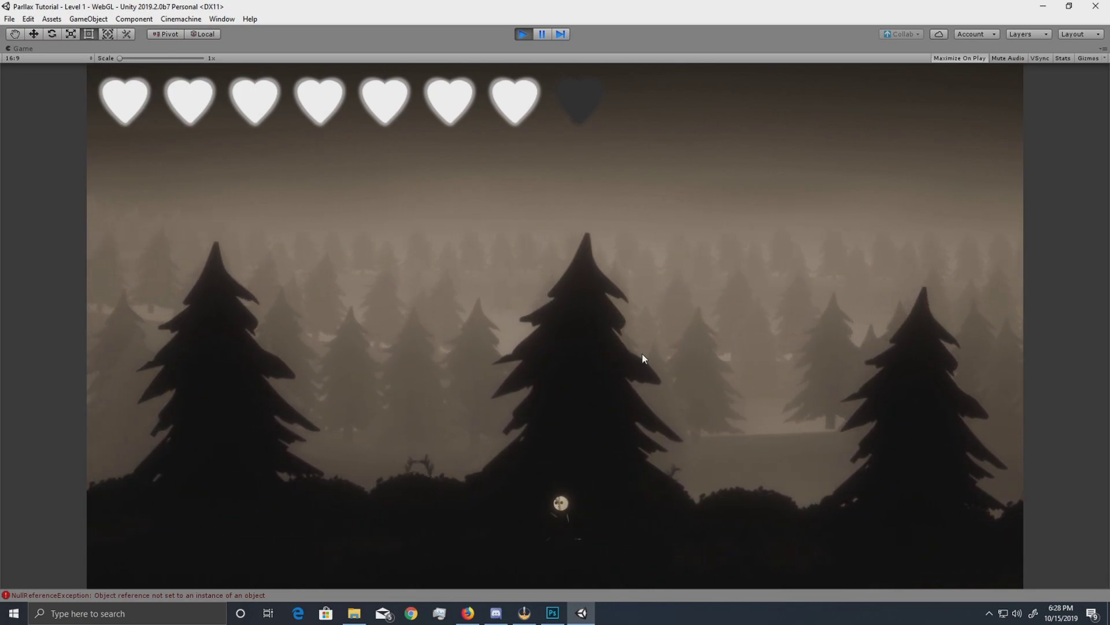
pyautogui.press('Left')
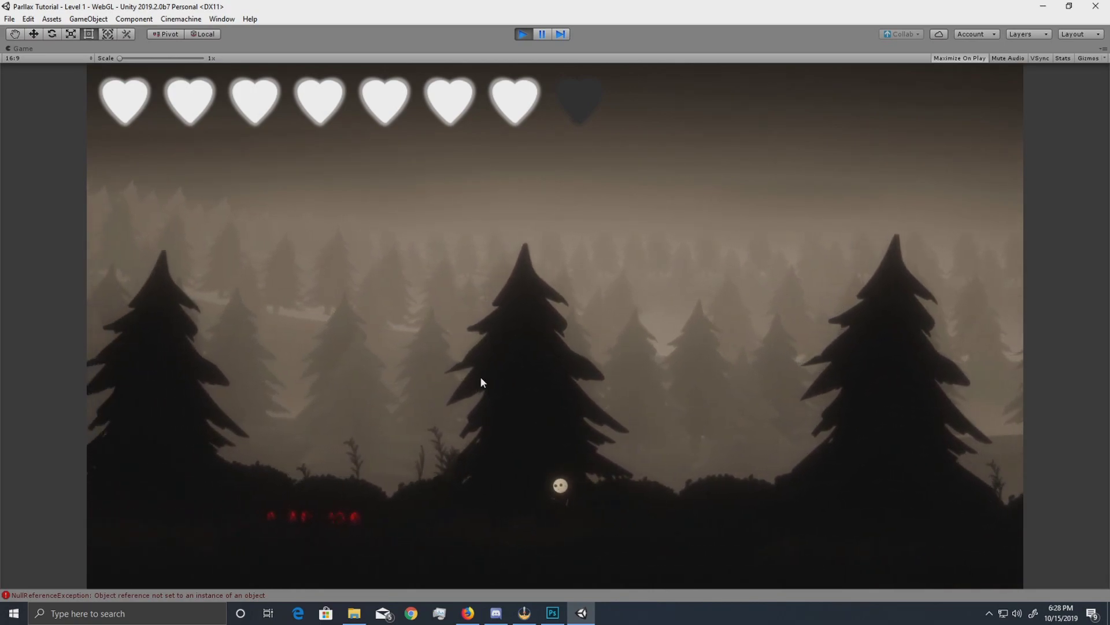
pyautogui.press('Left')
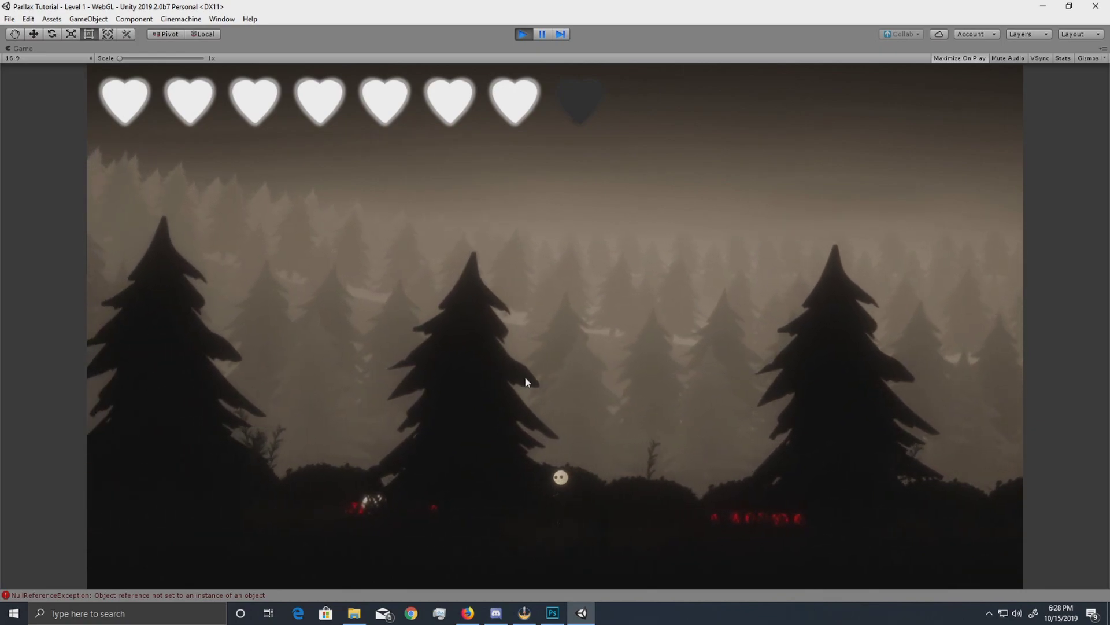
pyautogui.press('Left')
pyautogui.press('Right')
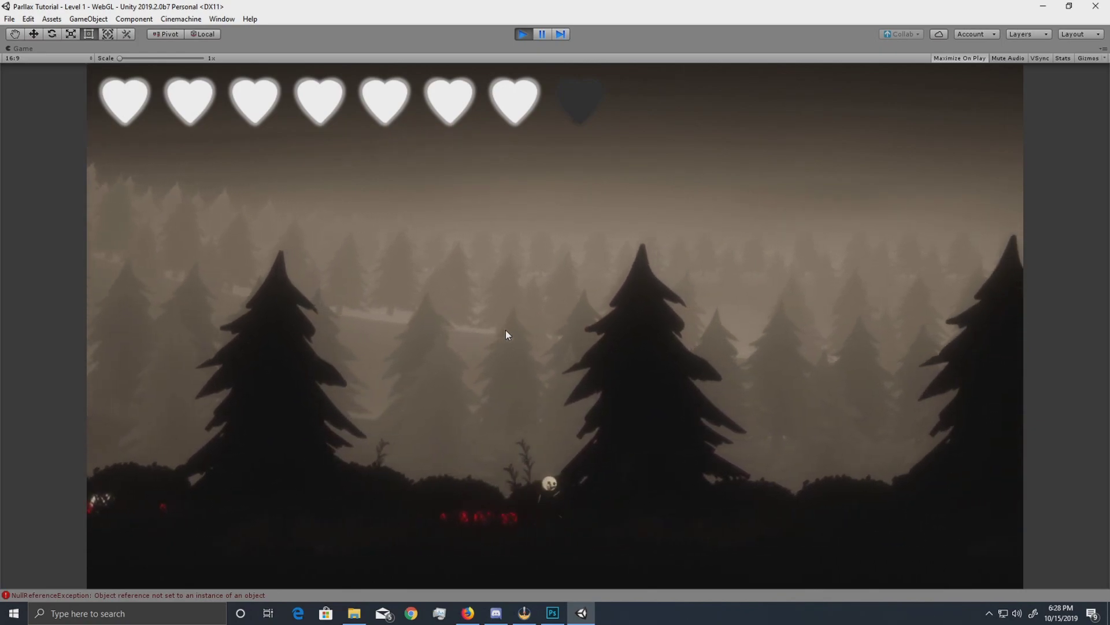
pyautogui.press('Right')
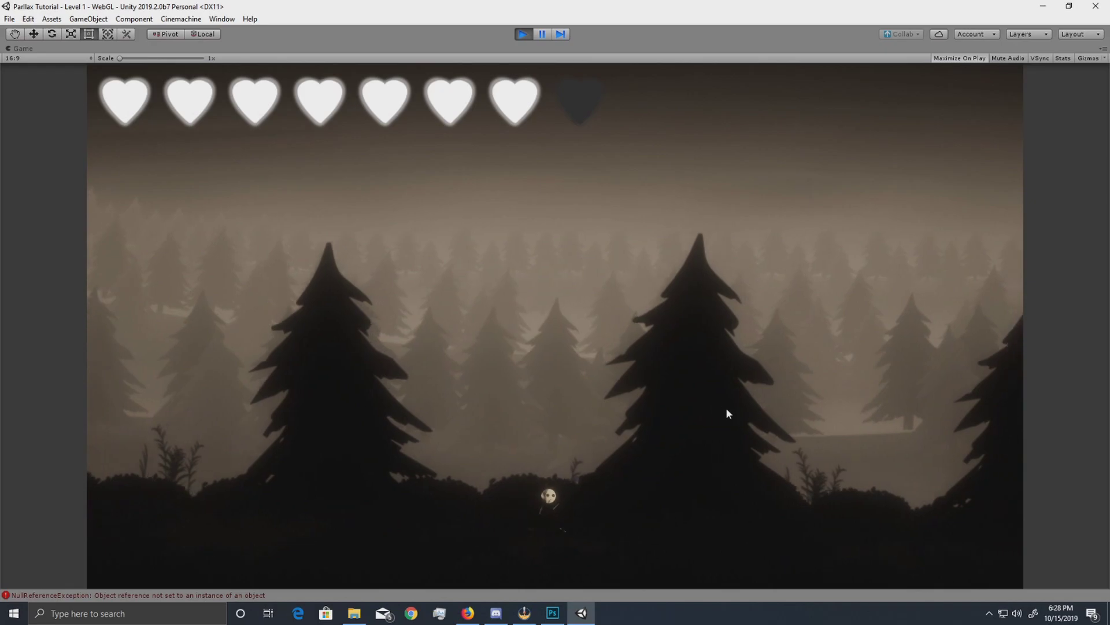
pyautogui.press('Right')
pyautogui.click(523, 35)
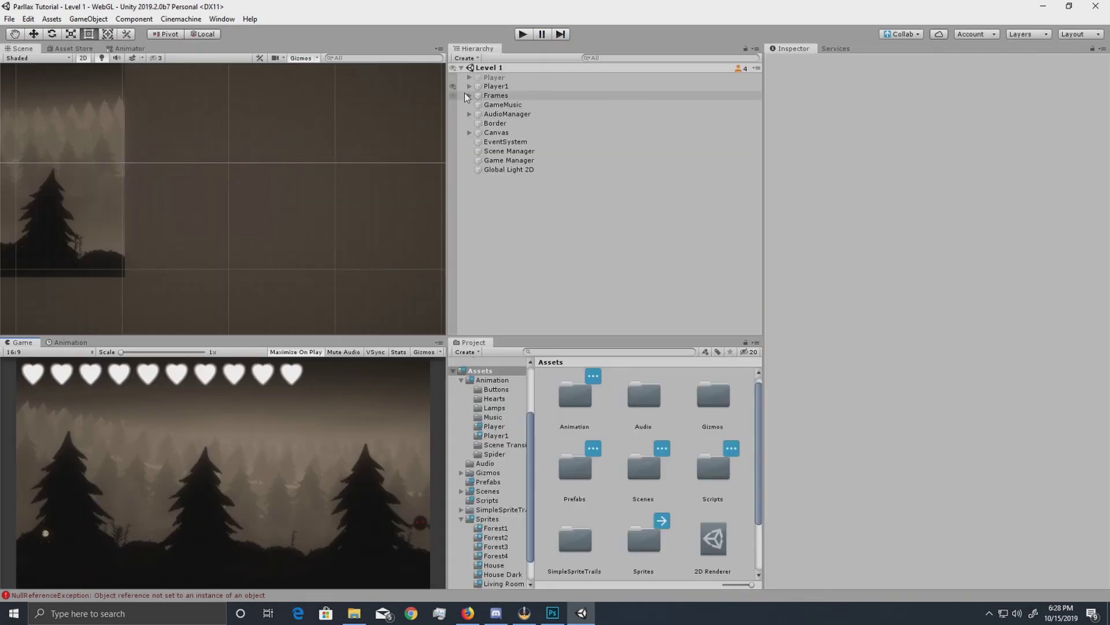
# Disable the Parallax Background script on the Forest object inside Frame 1 of Level 1.
pyautogui.click(467, 96)
pyautogui.click(468, 96)
pyautogui.click(496, 96)
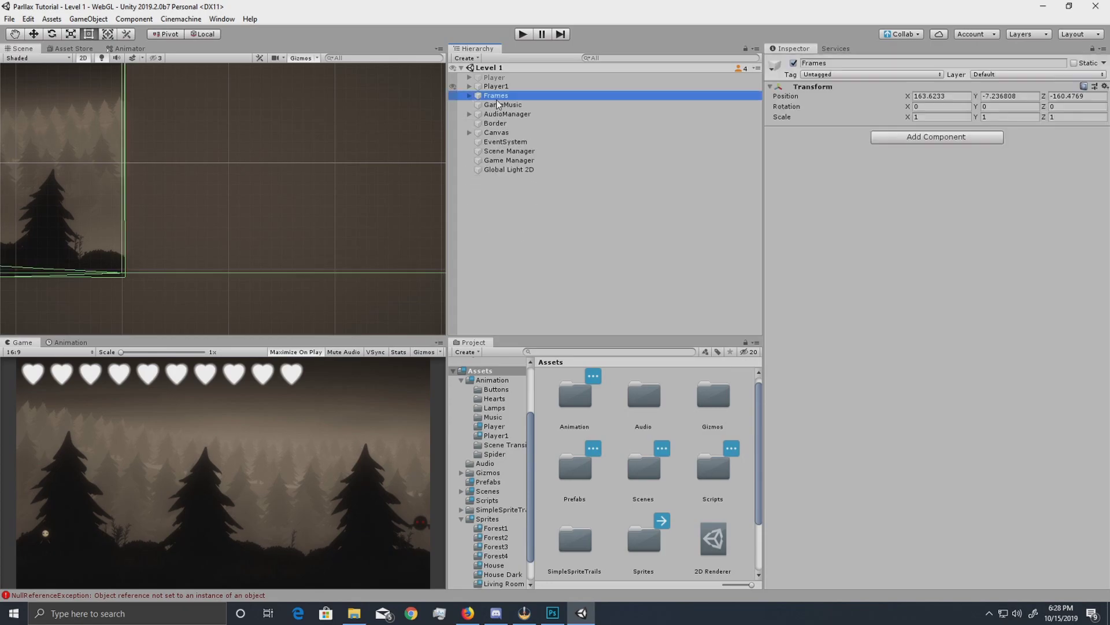
pyautogui.click(496, 86)
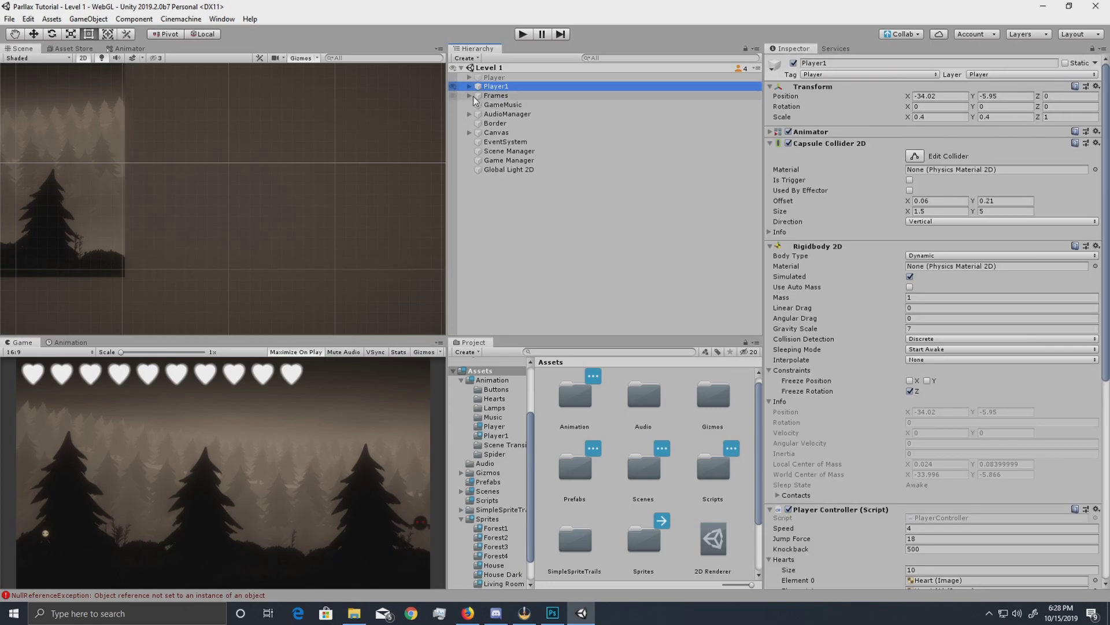
pyautogui.click(468, 96)
pyautogui.click(494, 104)
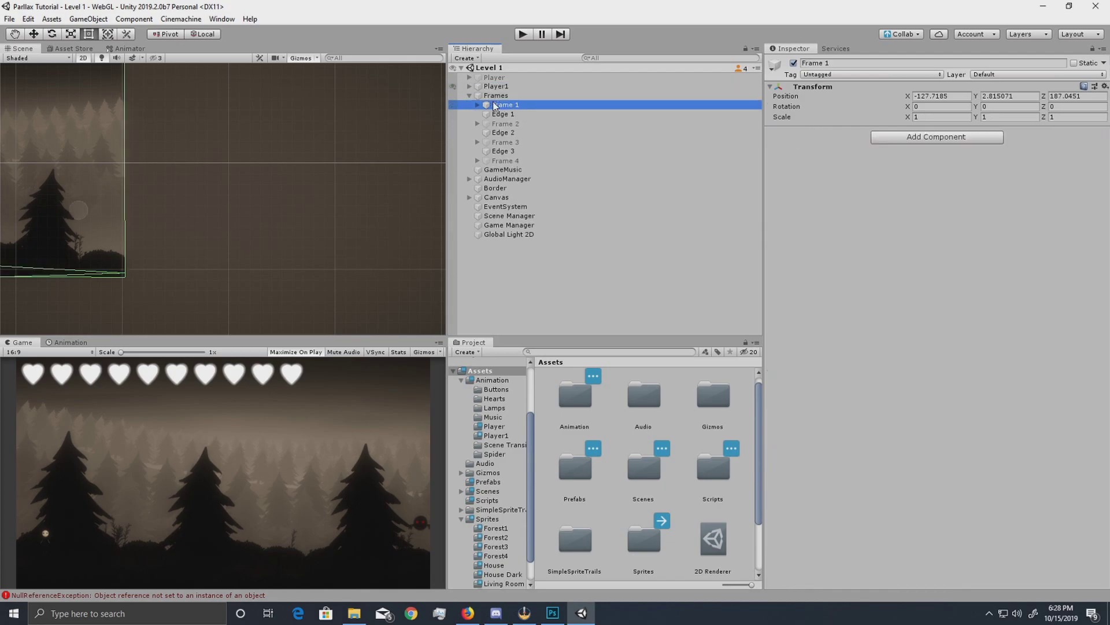
pyautogui.click(478, 104)
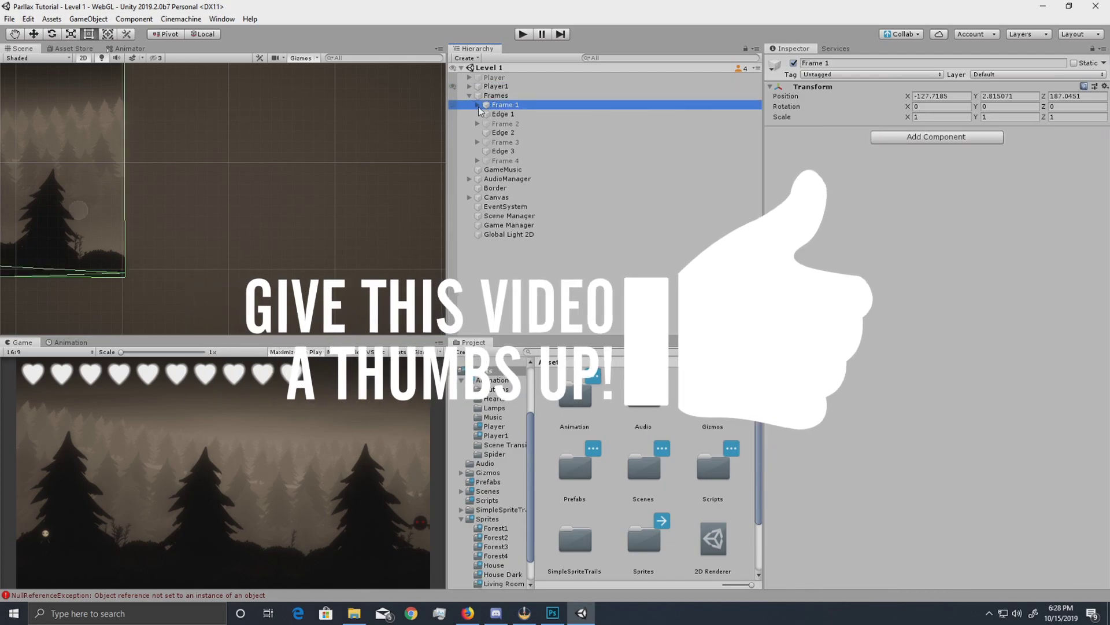
pyautogui.click(503, 114)
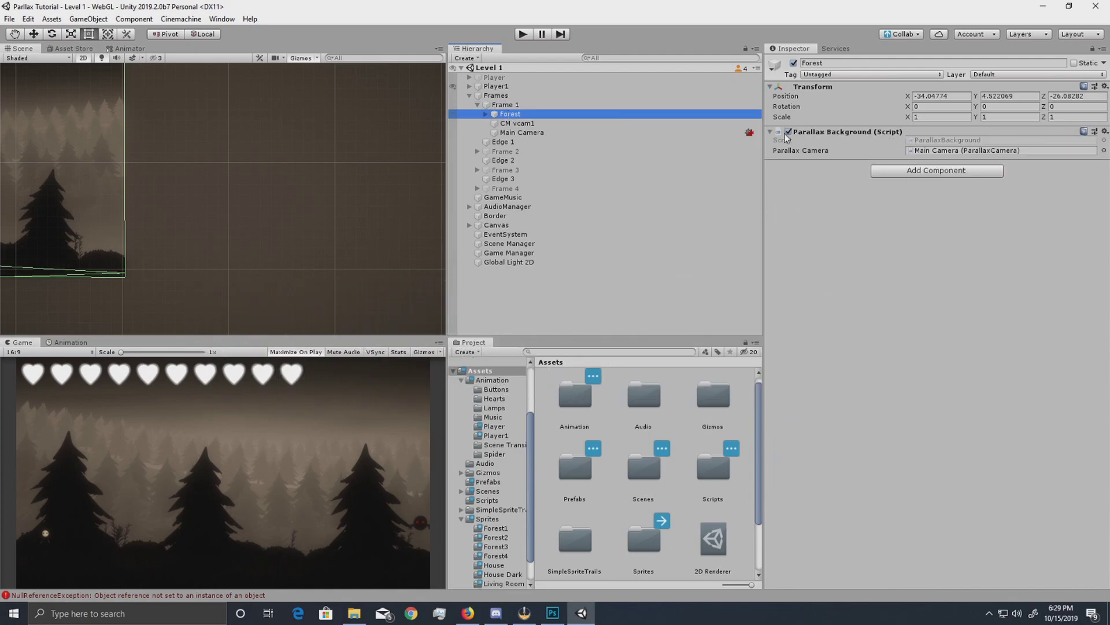
pyautogui.click(789, 131)
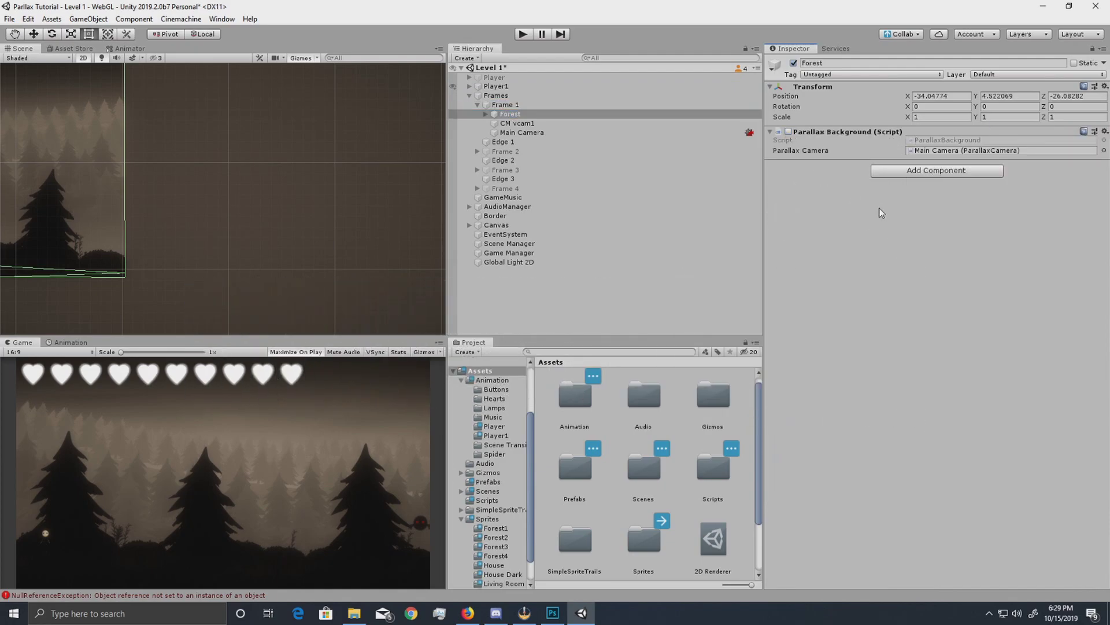
# Play-test Level 1 with the player moving through the static forest, and re-enable Forest's Parallax Background script after stopping.
pyautogui.click(525, 37)
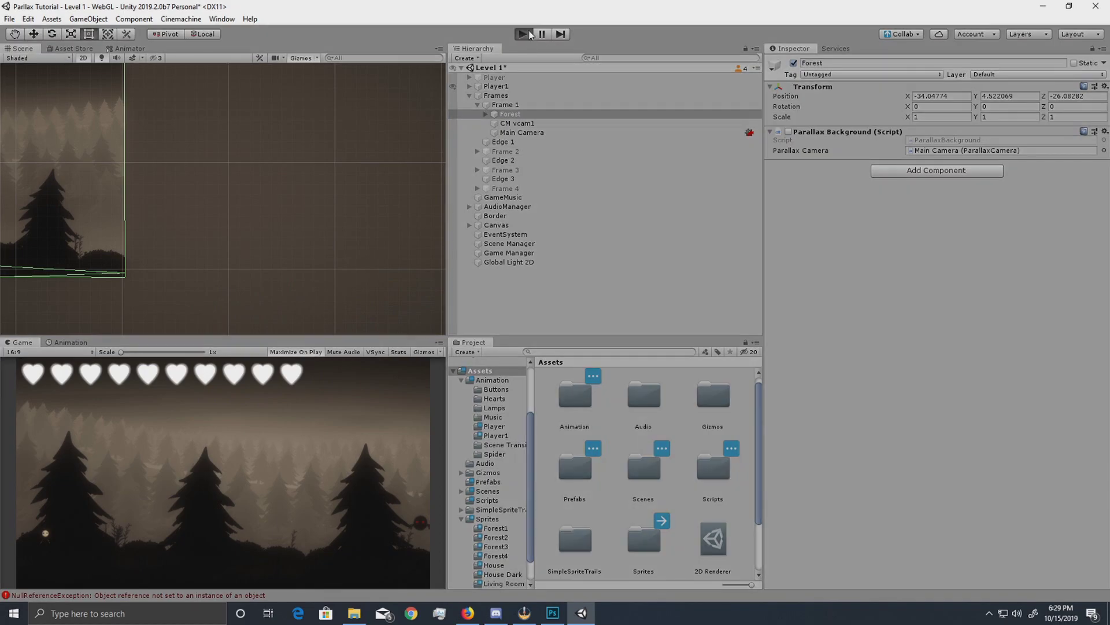
pyautogui.press('Right')
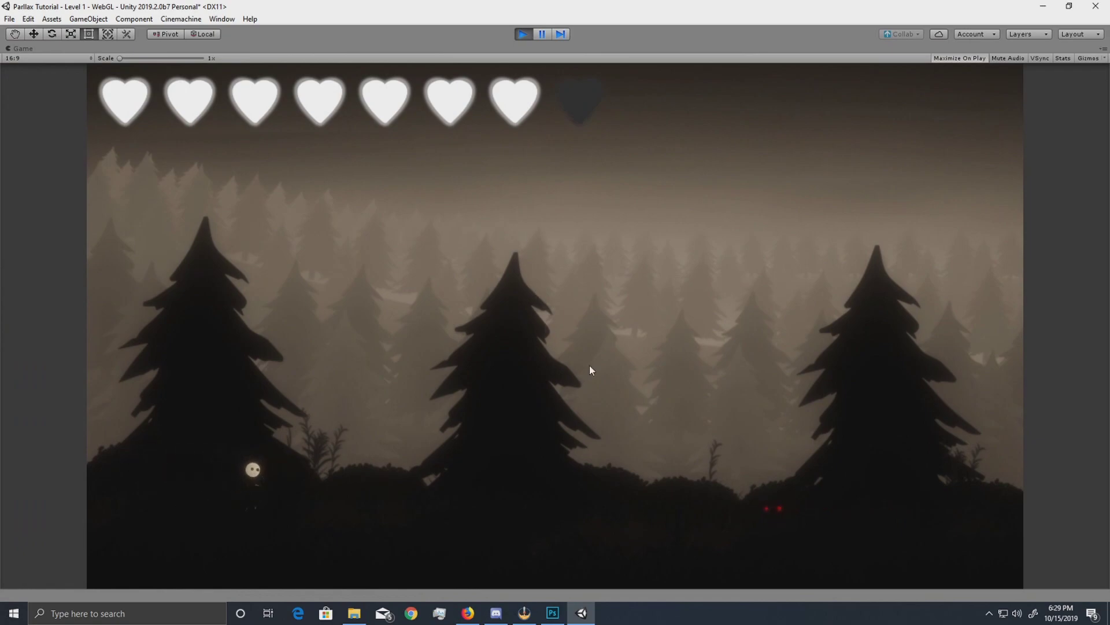
pyautogui.click(754, 370)
pyautogui.press('Right')
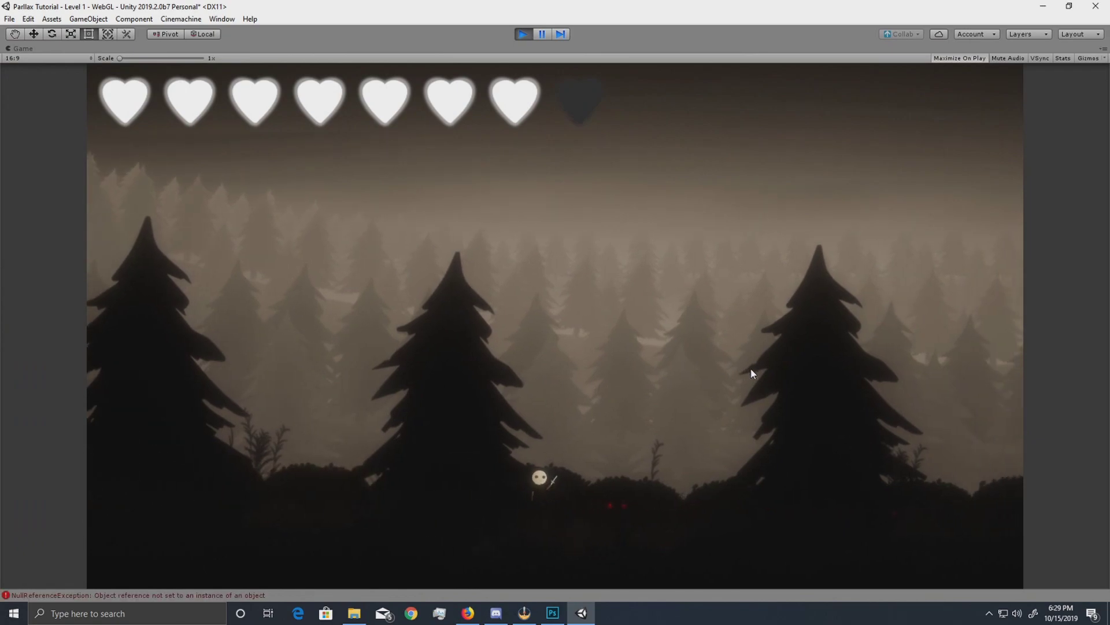
pyautogui.press('Right')
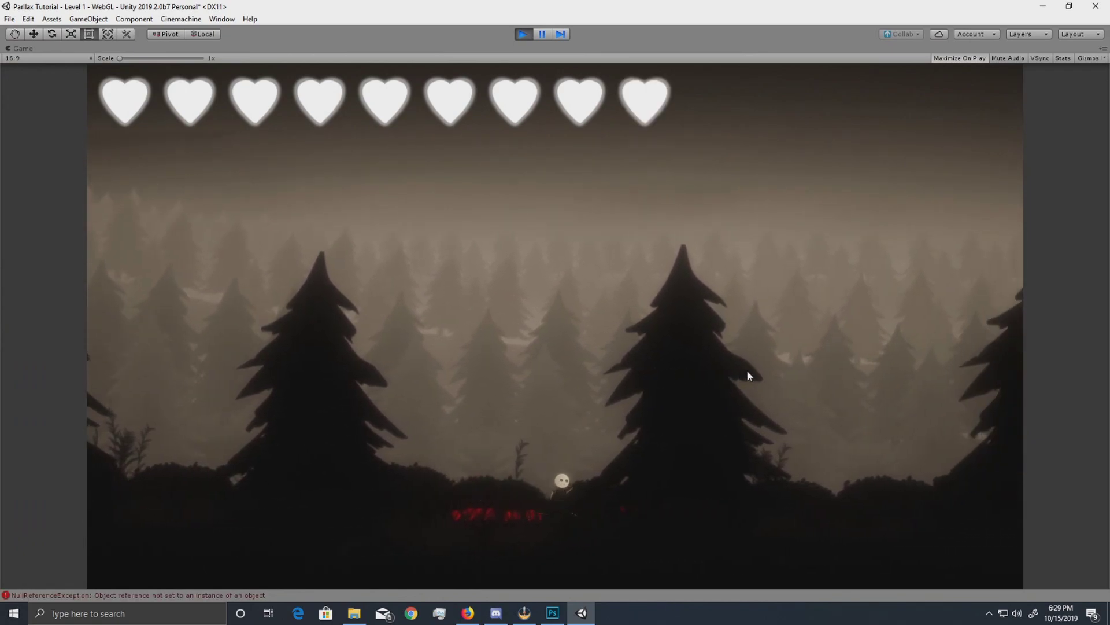
pyautogui.press('Right')
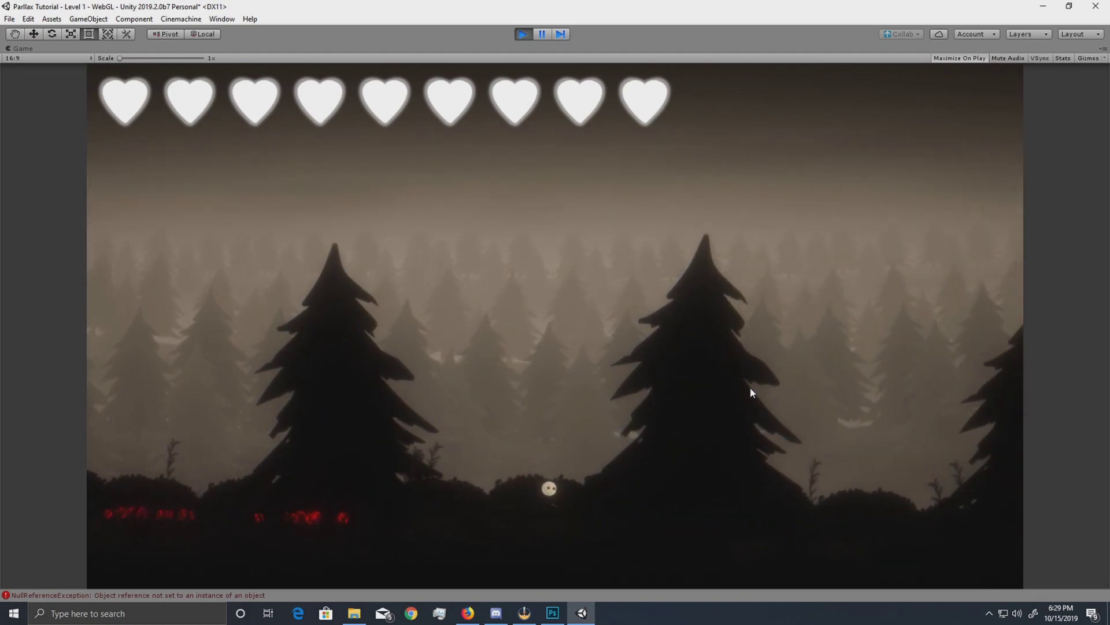
pyautogui.press('Right')
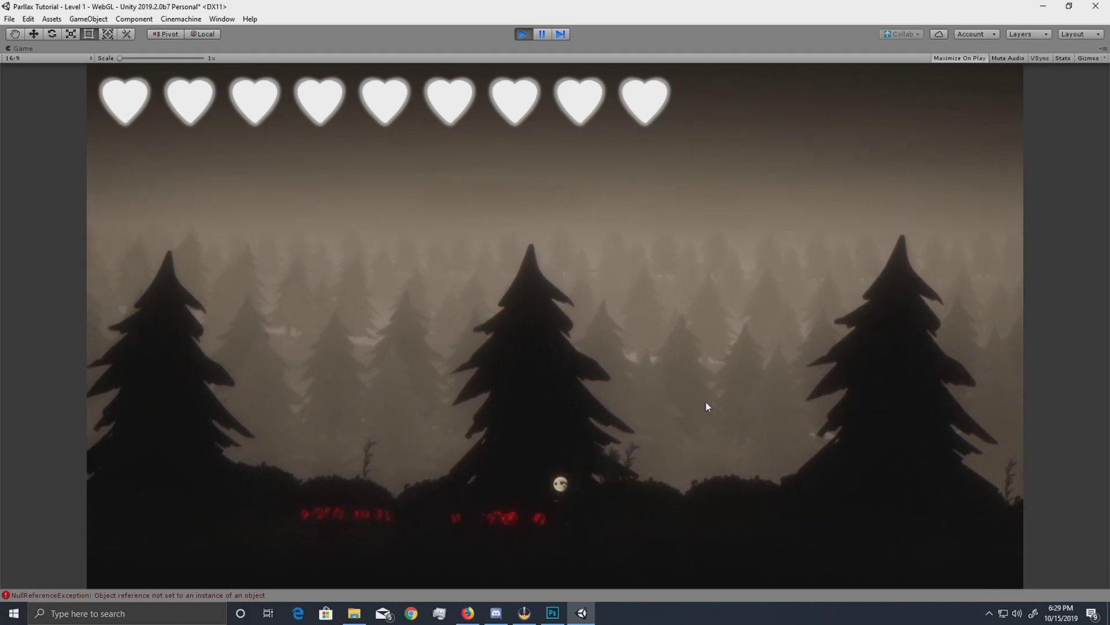
pyautogui.press('Right')
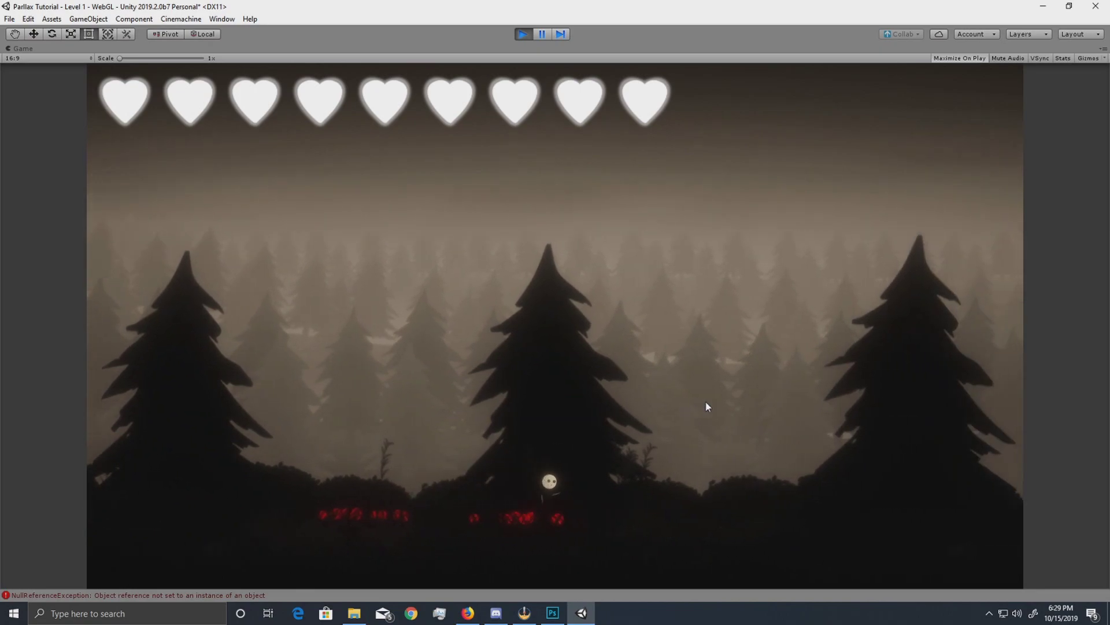
pyautogui.press('Right')
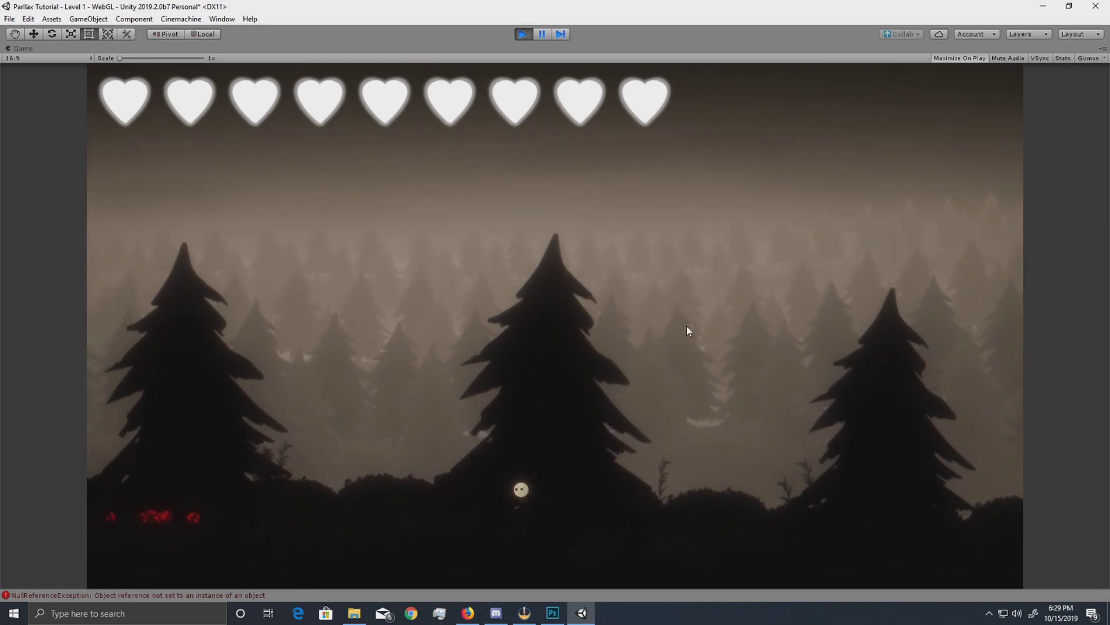
pyautogui.press('Right')
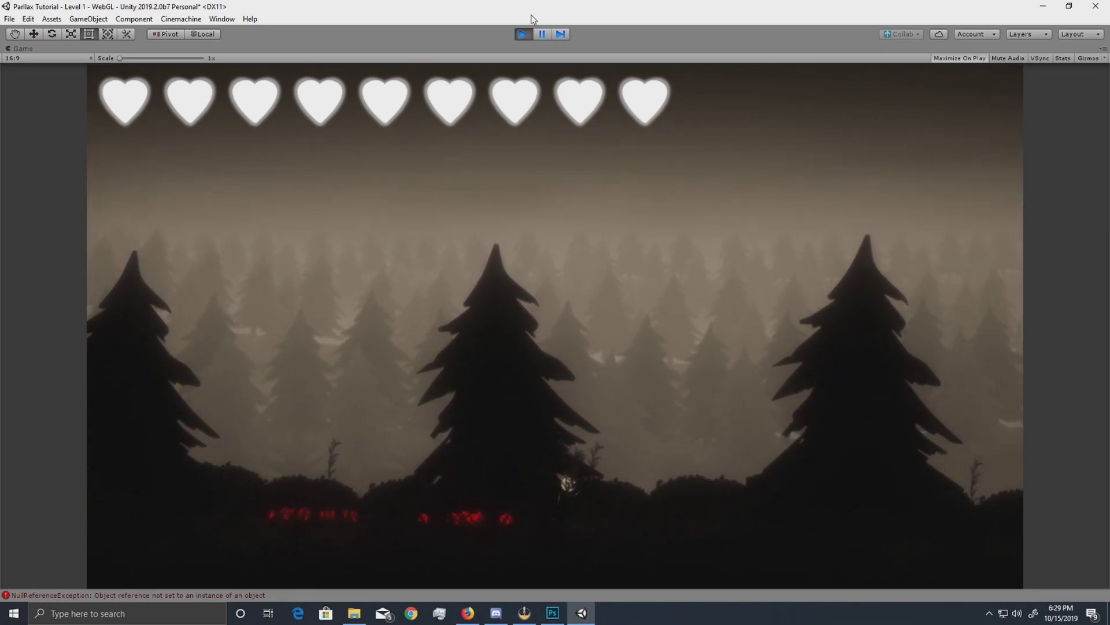
pyautogui.click(520, 34)
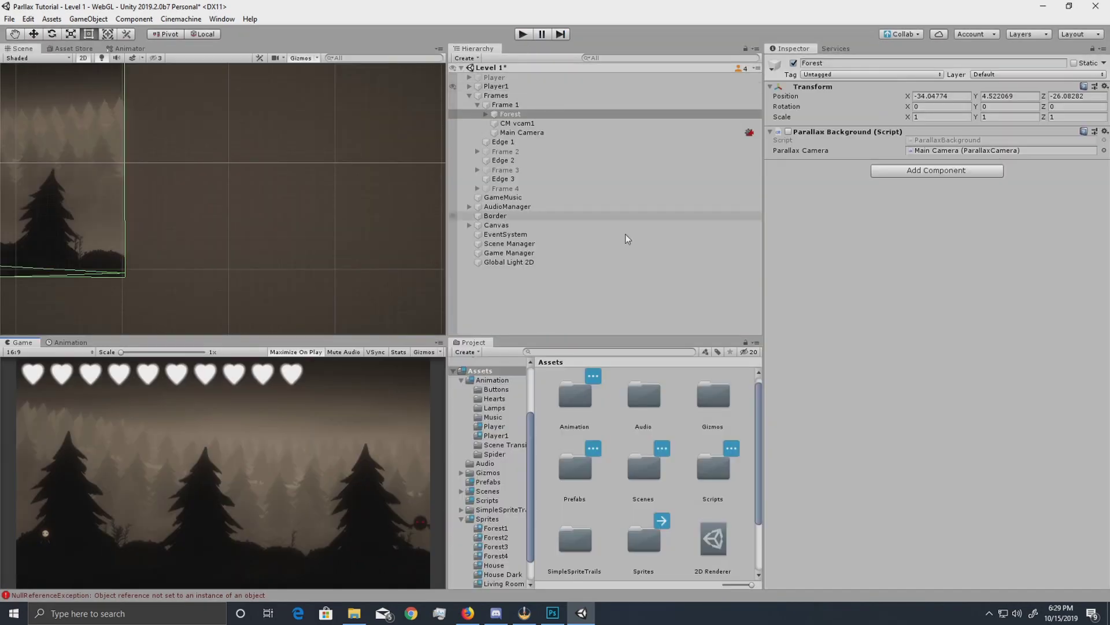
pyautogui.click(788, 132)
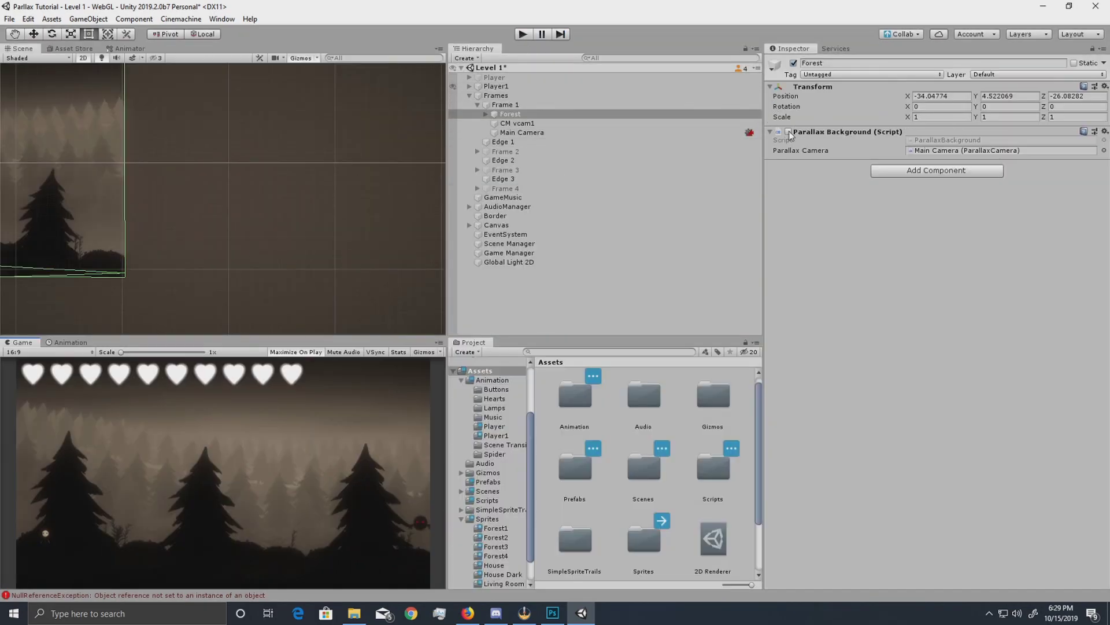
# Play-test Level 1 with Forest's Parallax Background script enabled, and stop the game.
pyautogui.click(525, 35)
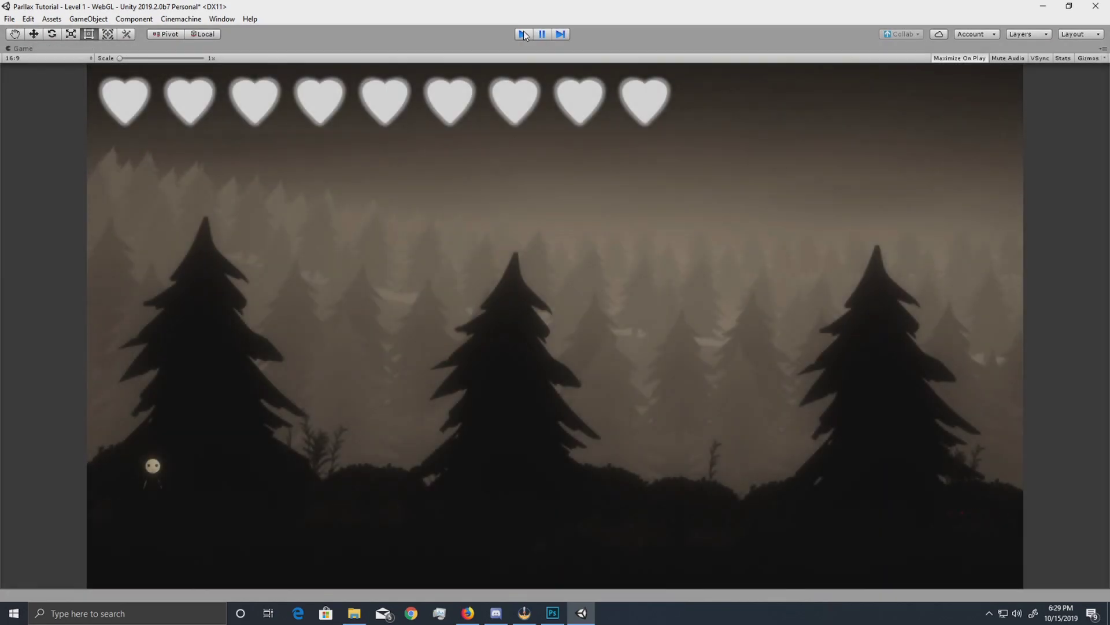
pyautogui.click(523, 33)
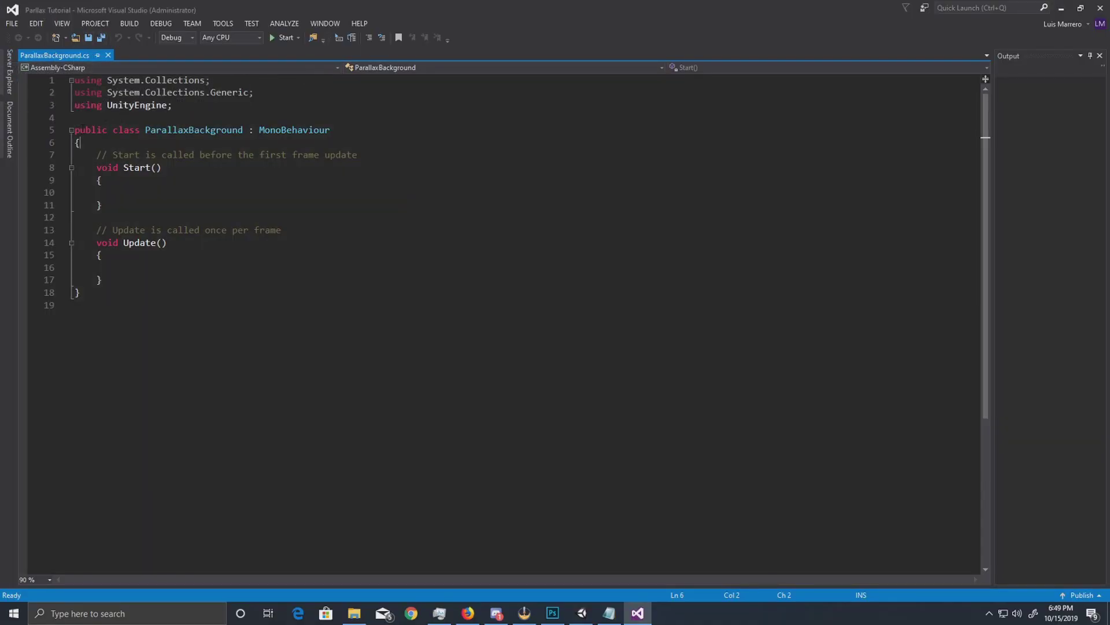
# Delete the default class from ParallaxBackground.cs, keeping only the using directives.
pyautogui.click(76, 129)
pyautogui.moveTo(76, 128); pyautogui.dragTo(263, 292)
pyautogui.press('Delete')
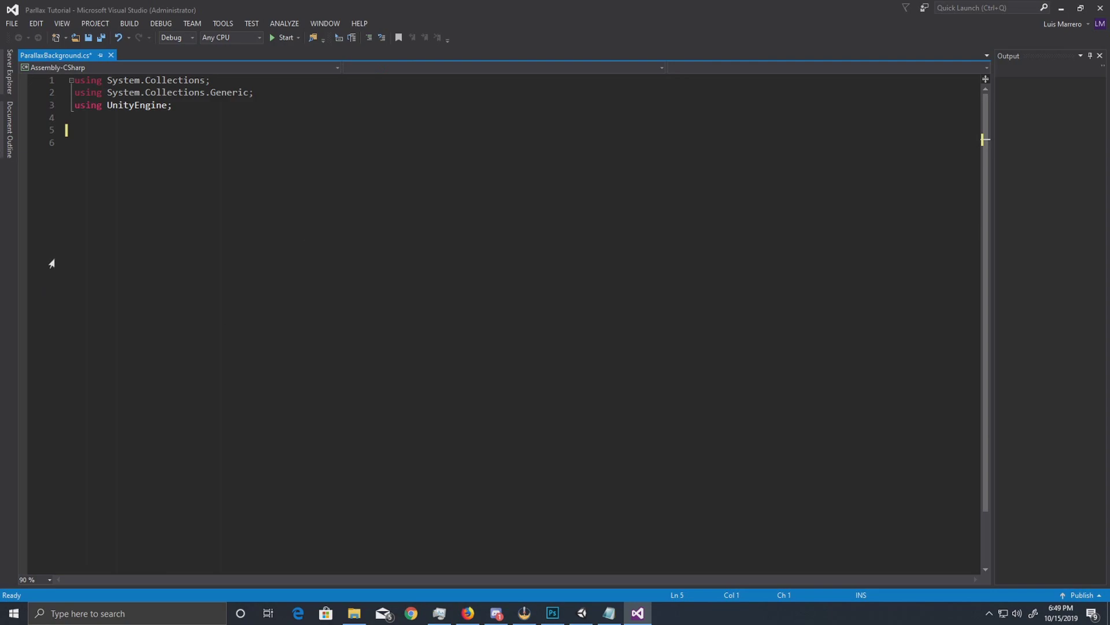
# Switch to Firefox and copy the ParallaxBackground class from the Unity Answers parallax scrolling answer, without its ExecuteInEditMode line.
pyautogui.click(468, 613)
pyautogui.scroll(-10, 352, 278)
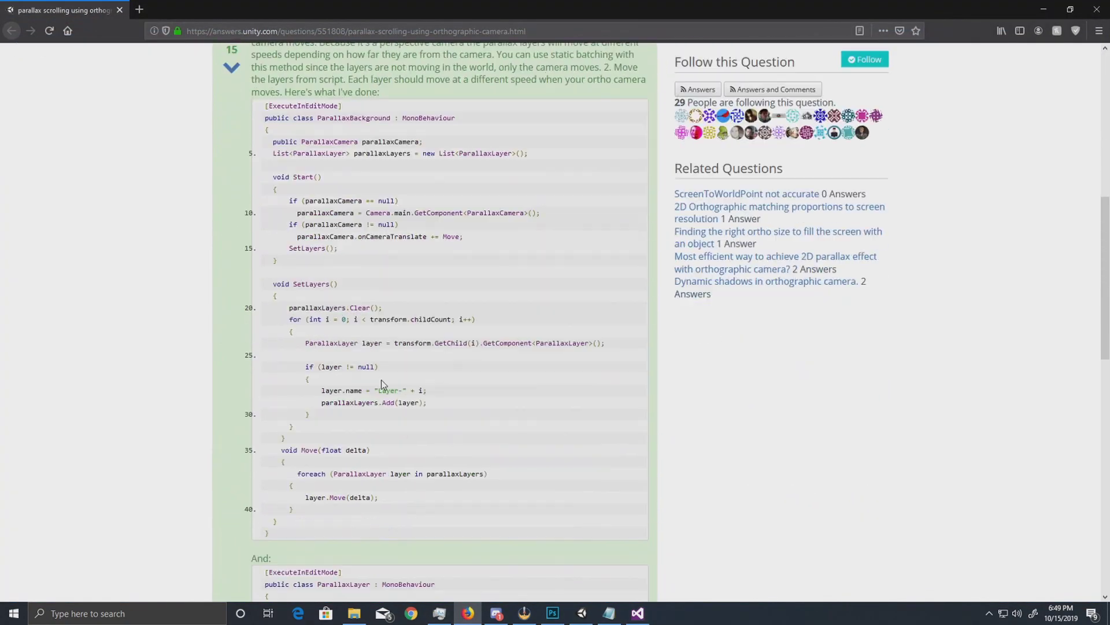
pyautogui.scroll(3, 351, 278)
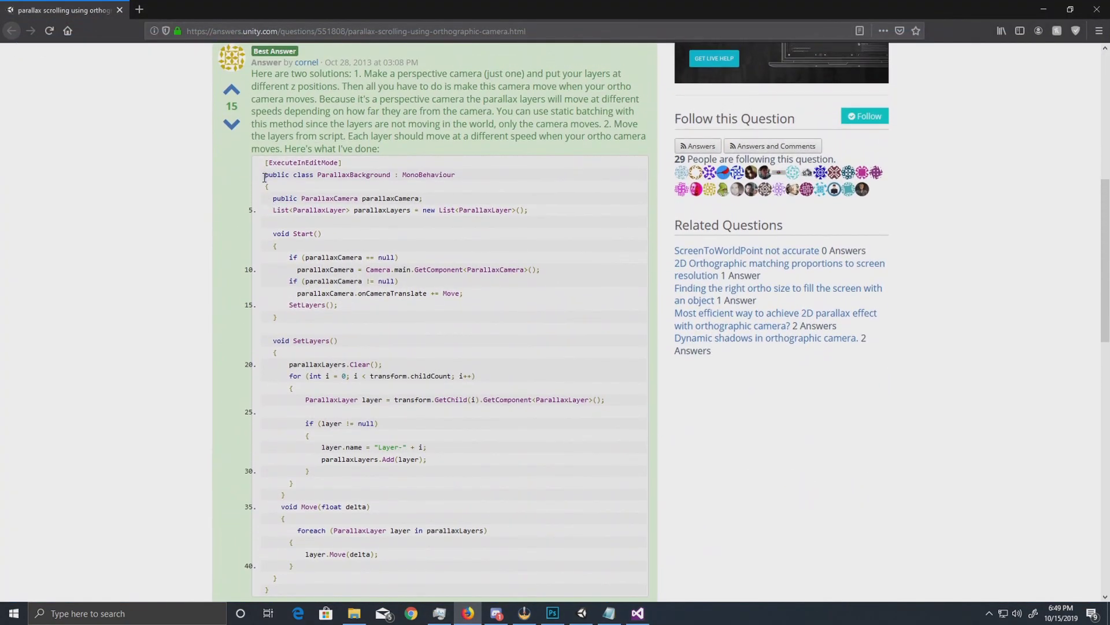
pyautogui.moveTo(271, 176); pyautogui.dragTo(521, 474)
pyautogui.hotkey('ctrl', 'c')
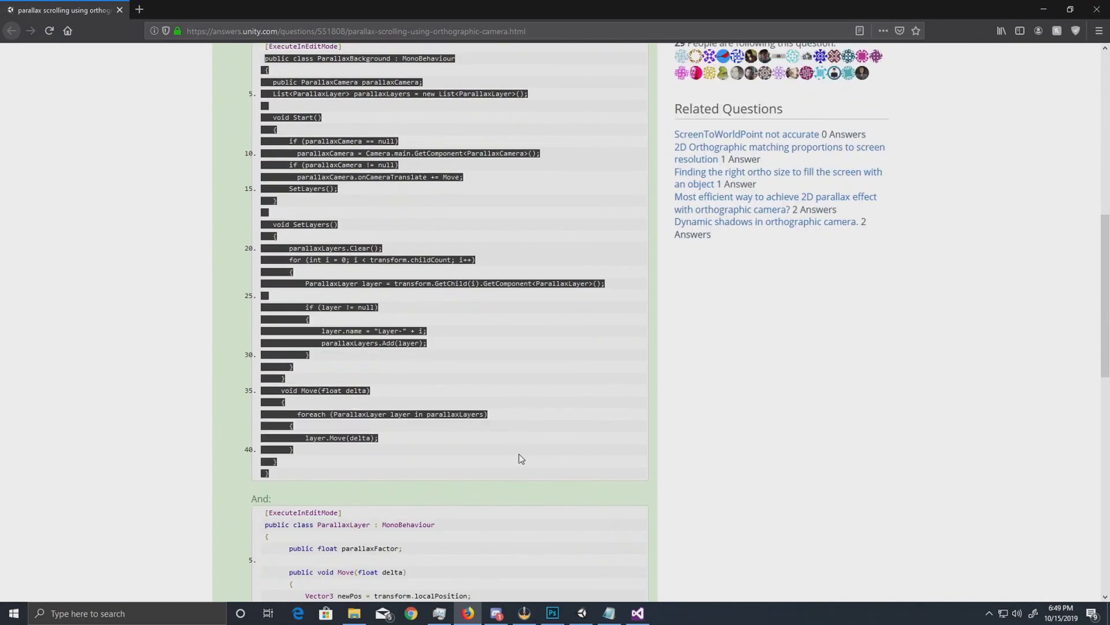
pyautogui.scroll(10, 517, 344)
pyautogui.scroll(-15, 495, 347)
pyautogui.scroll(7, 470, 347)
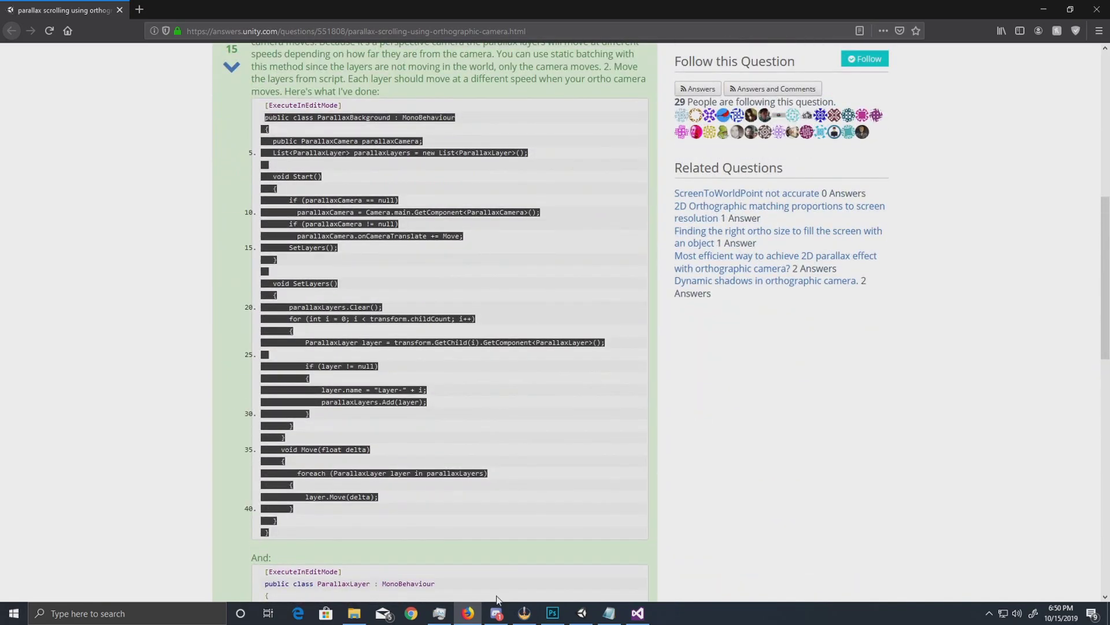
# Paste the copied ParallaxBackground class below the using directives of ParallaxBackground.cs in Visual Studio, and save the file.
pyautogui.click(638, 613)
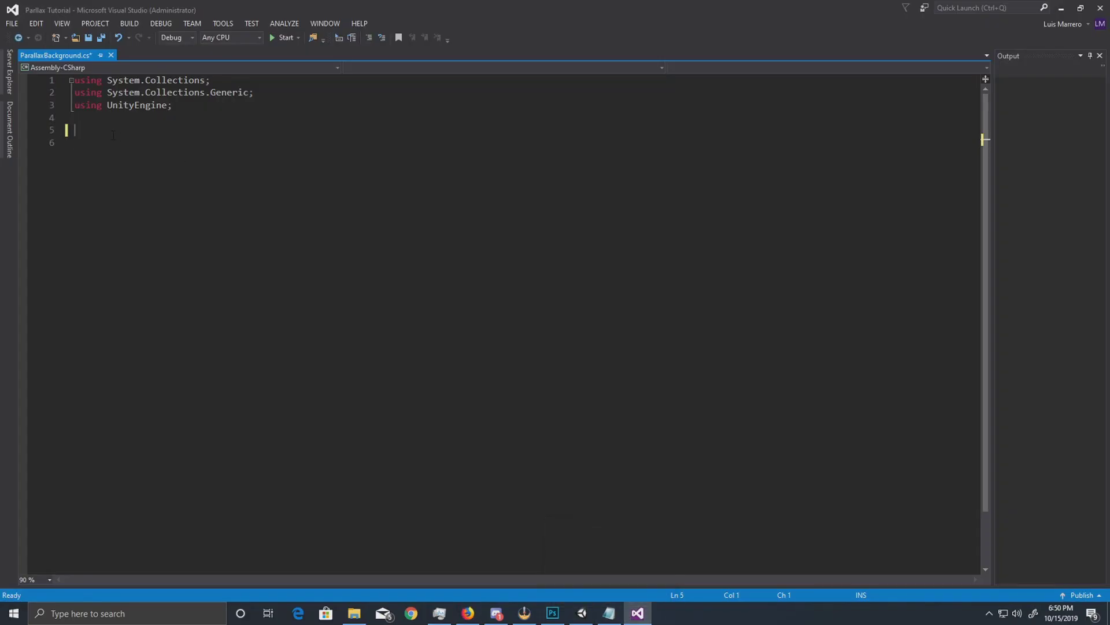
pyautogui.hotkey('ctrl', 'v')
pyautogui.hotkey('ctrl', 's')
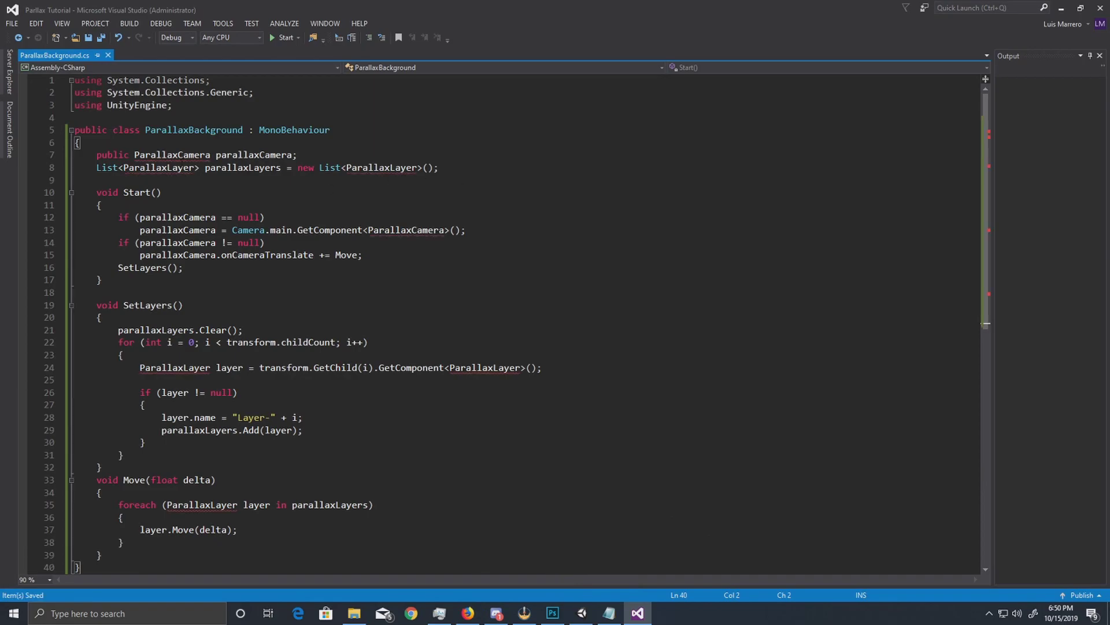
pyautogui.click(165, 167)
pyautogui.click(1060, 7)
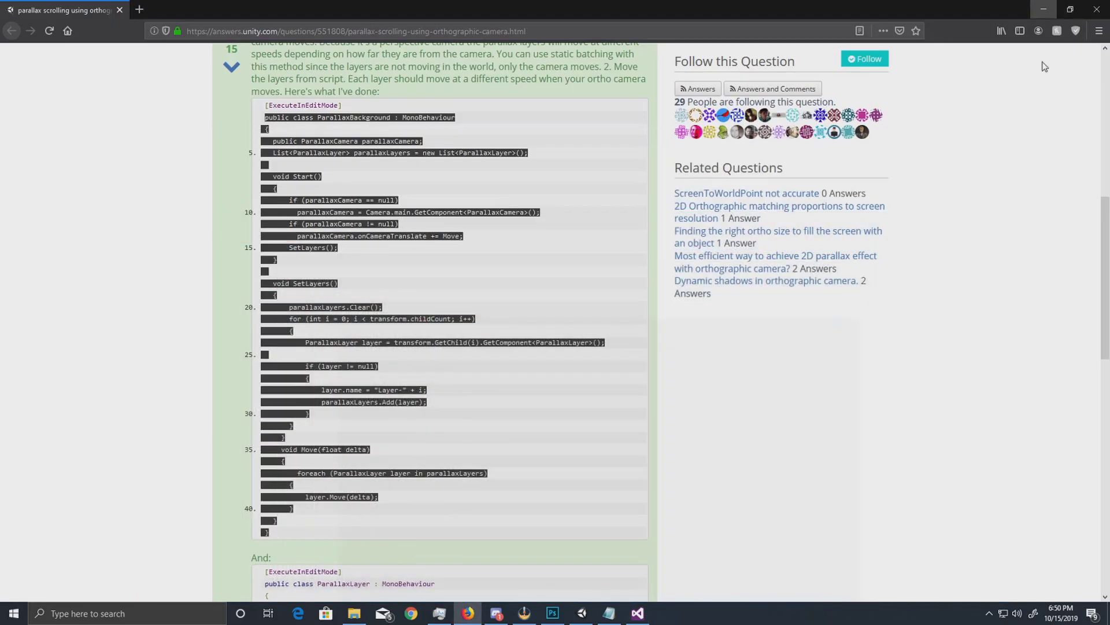
# Switch to Unity and create a C# script named ParallaxLayer in the Scripts folder.
pyautogui.click(582, 613)
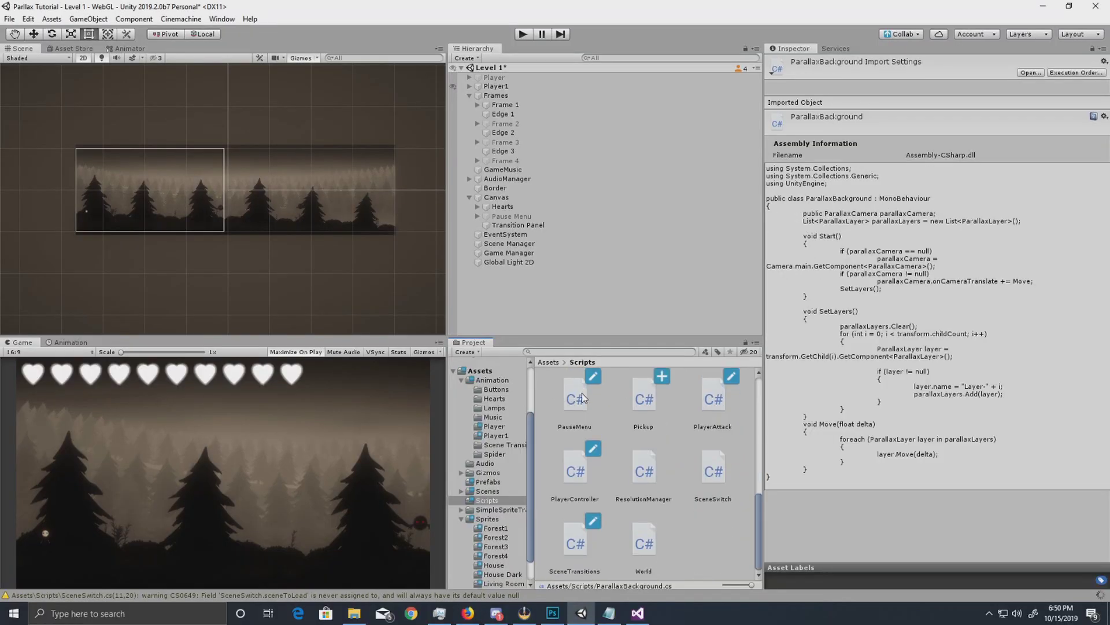
pyautogui.scroll(-3, 702, 547)
pyautogui.rightClick(702, 546)
pyautogui.moveTo(769, 255)
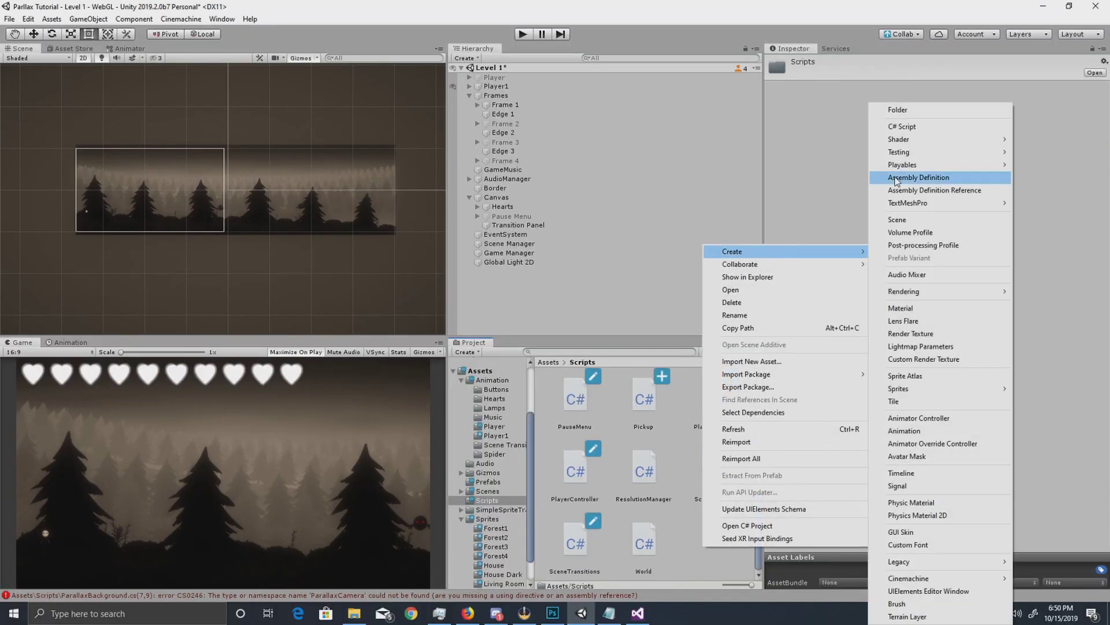
pyautogui.click(893, 128)
pyautogui.press('BackSpace')
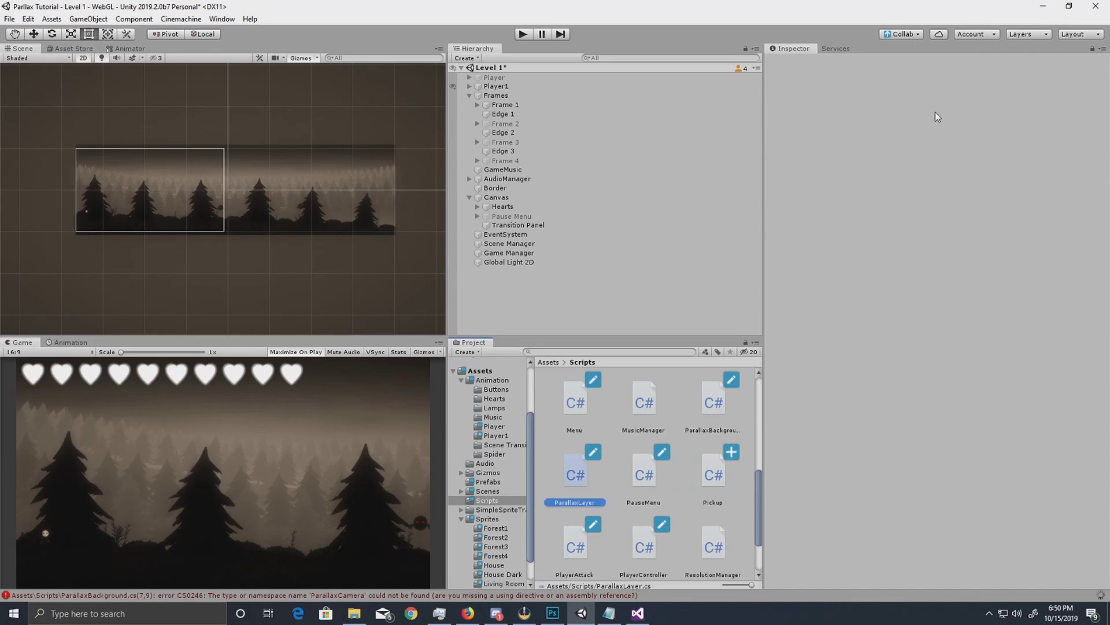
# Examine the ParallaxLayer and ParallaxCamera classes and the explanation of how they work on the Unity Answers page.
pyautogui.click(468, 613)
pyautogui.scroll(-6, 420, 327)
pyautogui.scroll(-2, 382, 256)
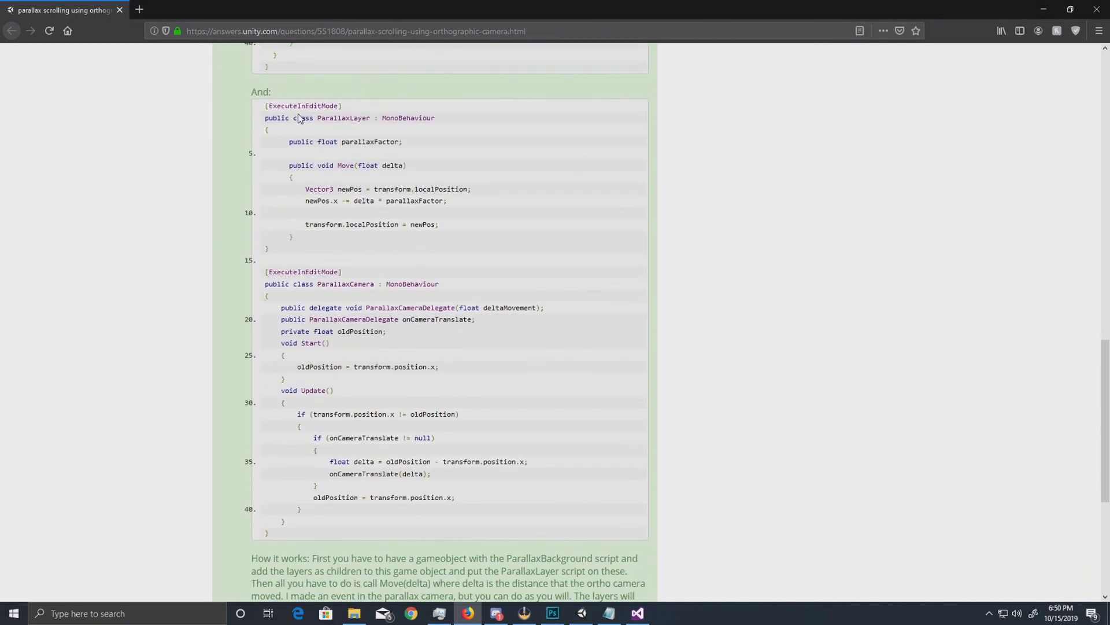
pyautogui.scroll(3, 299, 118)
pyautogui.scroll(-5, 352, 137)
pyautogui.scroll(3, 214, 183)
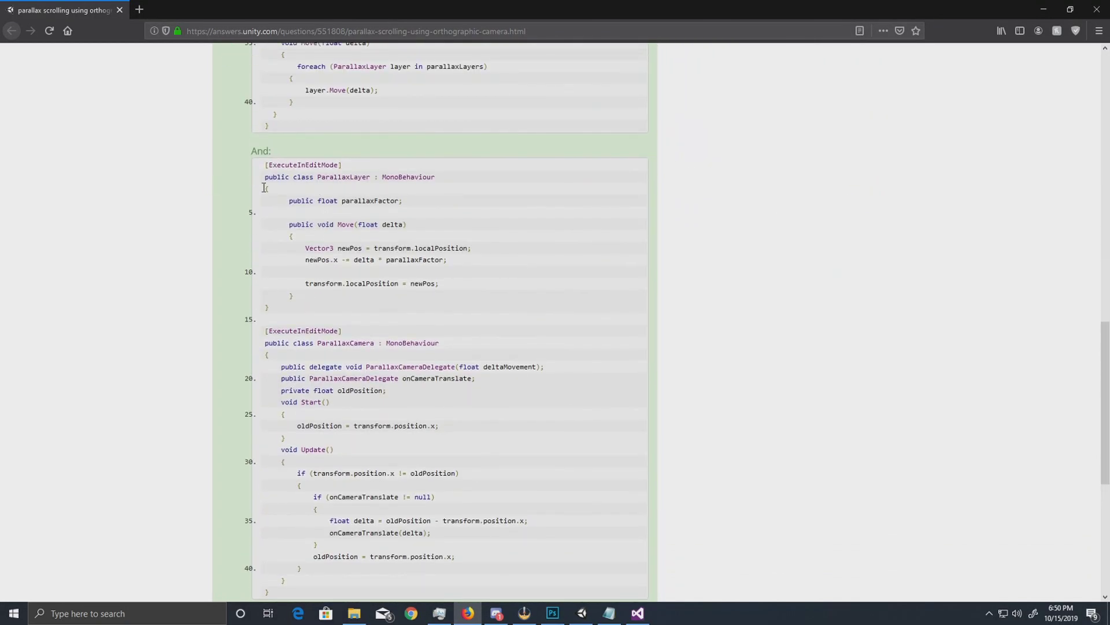
pyautogui.moveTo(263, 176); pyautogui.dragTo(371, 319)
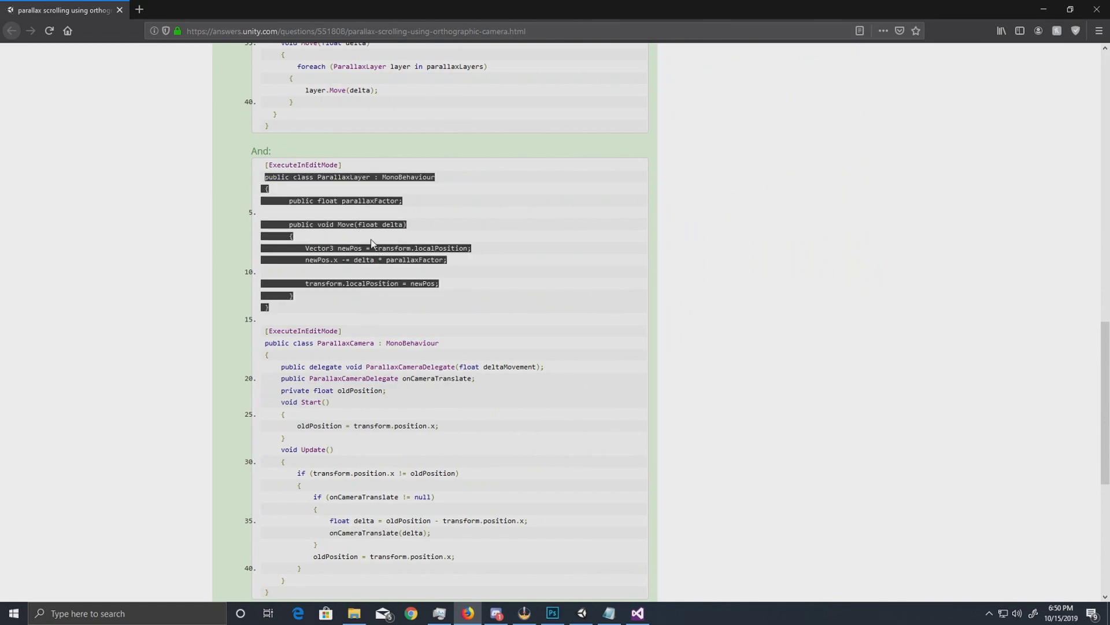
pyautogui.moveTo(371, 318); pyautogui.dragTo(583, 597)
pyautogui.click(379, 258)
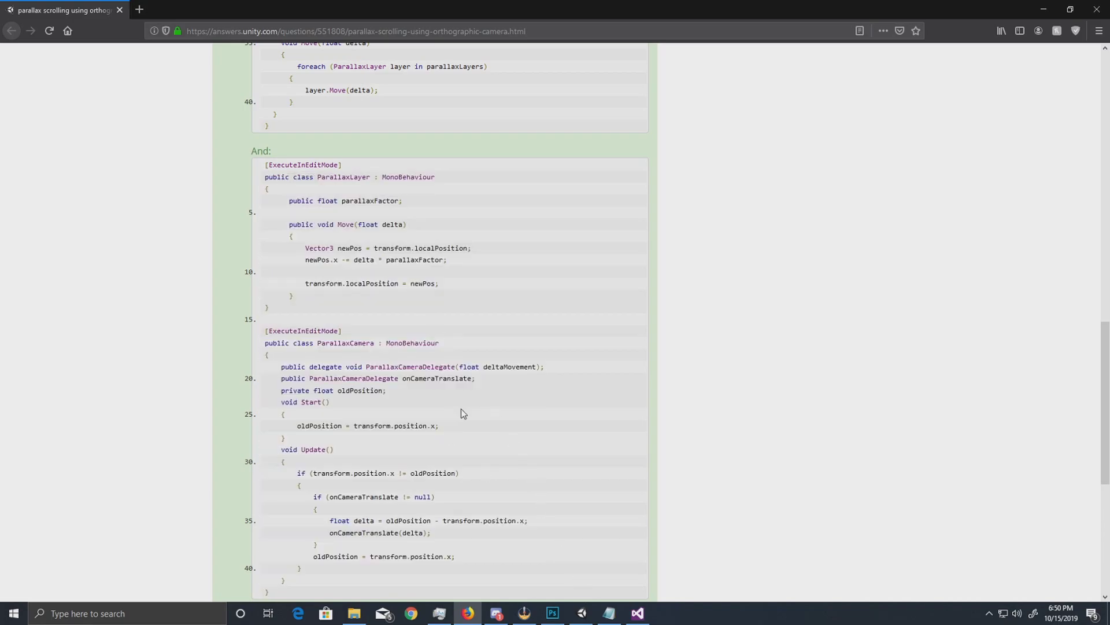
pyautogui.scroll(-5, 356, 319)
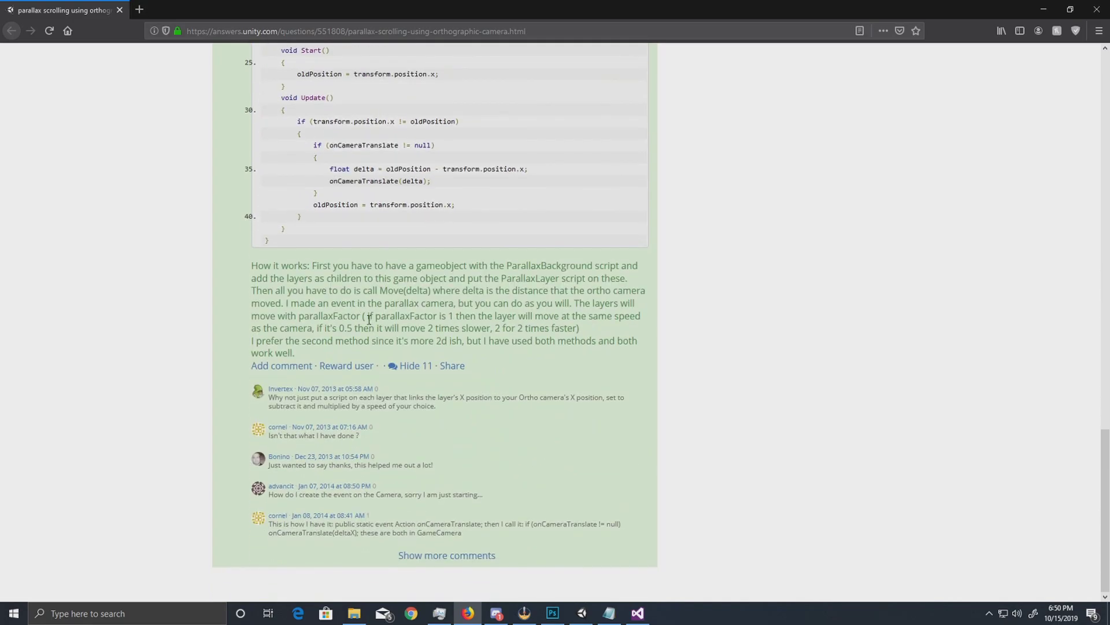
pyautogui.scroll(7, 353, 289)
pyautogui.scroll(-6, 352, 278)
pyautogui.scroll(3, 350, 253)
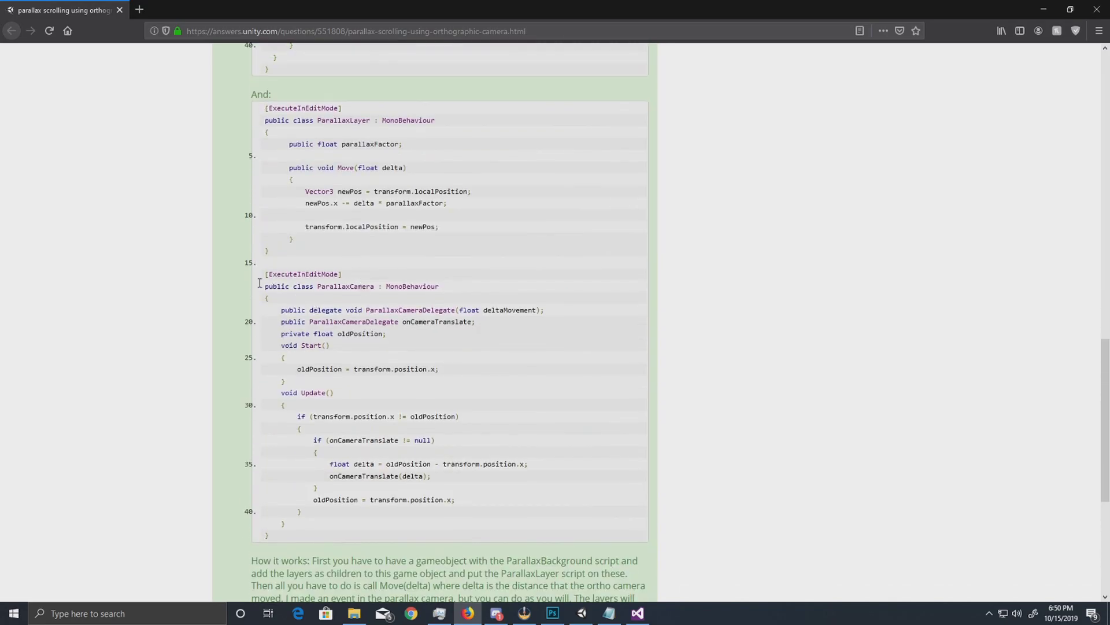
# Copy the ParallaxLayer class from the answer, and reload all externally modified projects in Visual Studio.
pyautogui.moveTo(263, 118); pyautogui.dragTo(366, 256)
pyautogui.hotkey('ctrl', 'c')
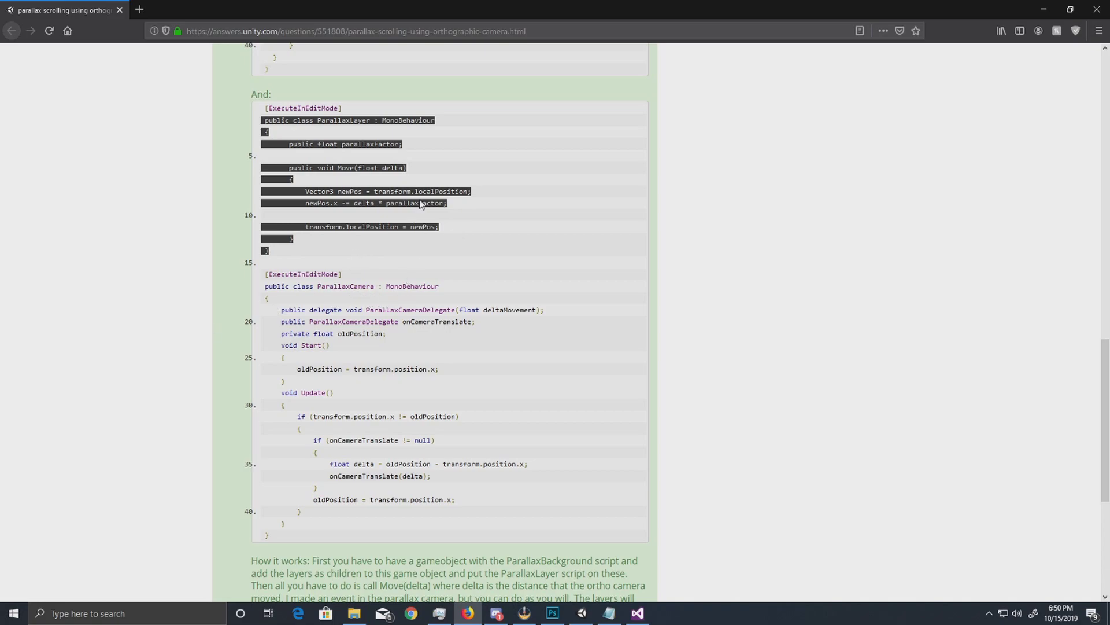
pyautogui.click(637, 613)
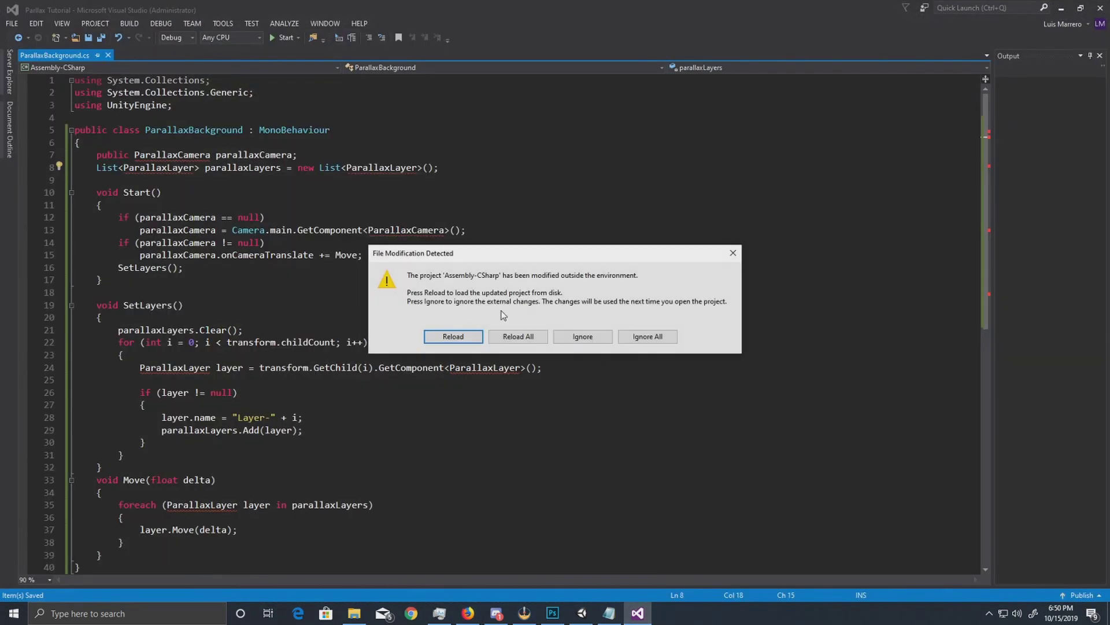
pyautogui.click(533, 335)
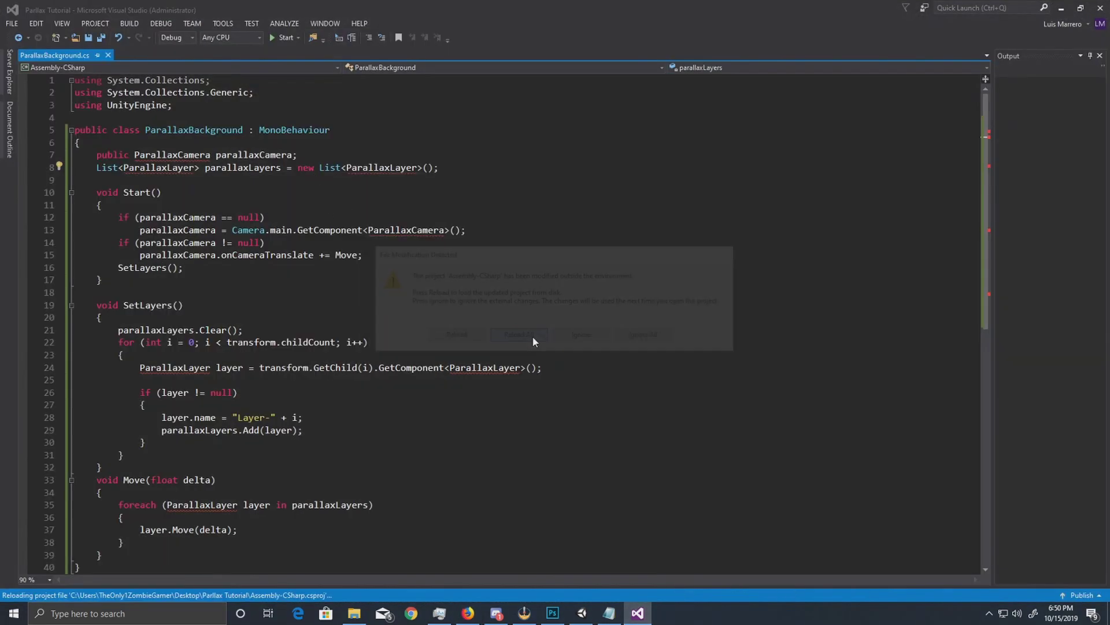
# Open the ParallaxLayer script from Unity, replace its default class with the copied ParallaxLayer code, and save it.
pyautogui.click(1061, 8)
pyautogui.click(582, 613)
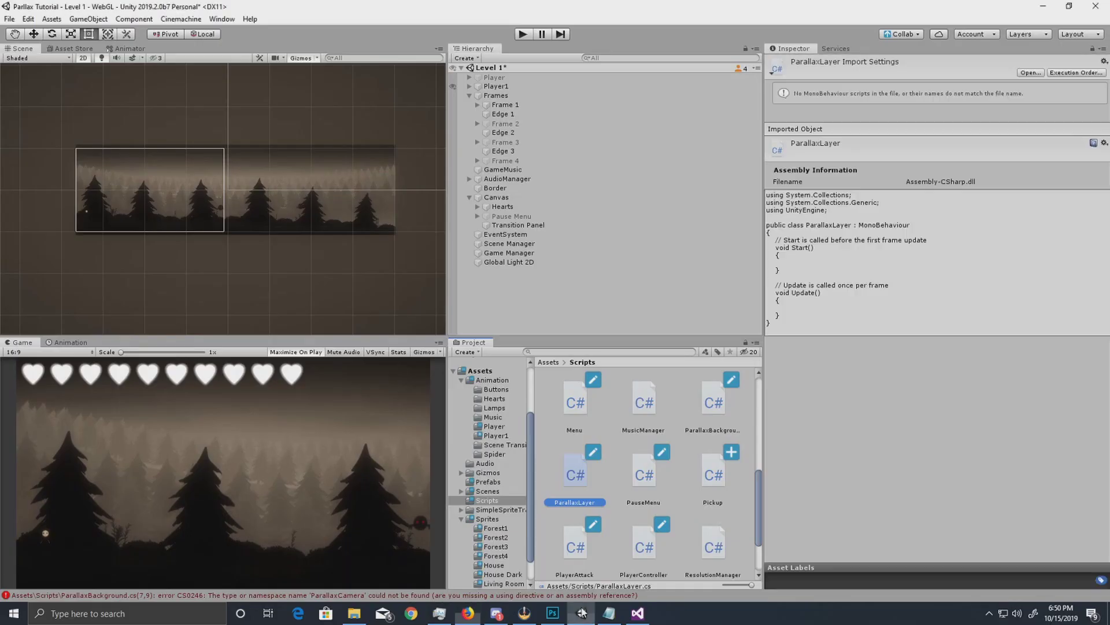
pyautogui.doubleClick(574, 474)
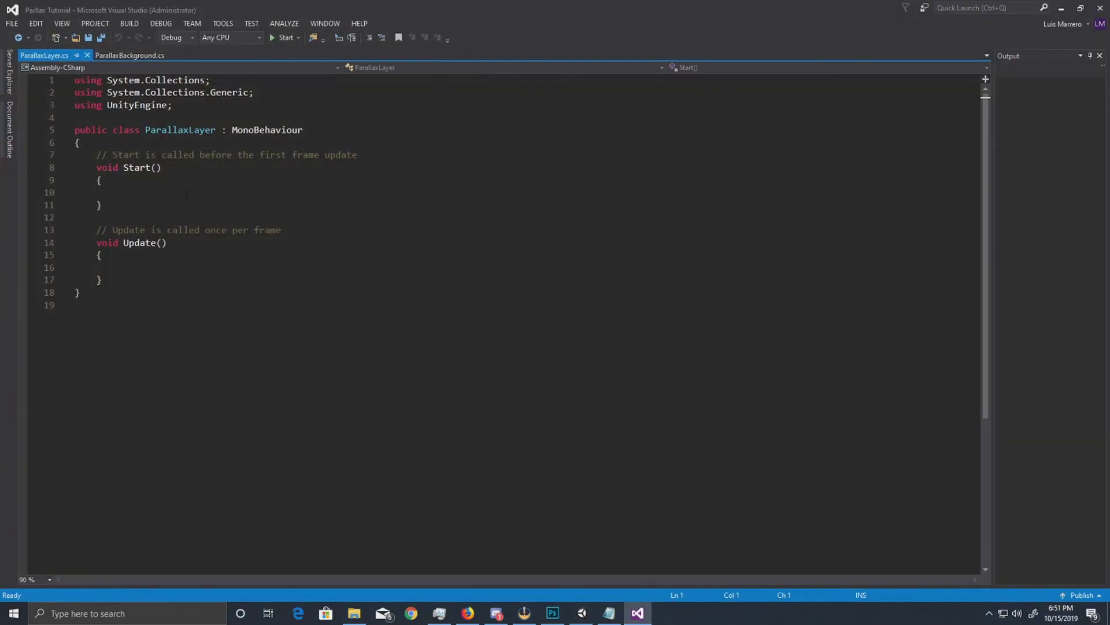
pyautogui.moveTo(75, 129); pyautogui.dragTo(217, 289)
pyautogui.press('Delete')
pyautogui.hotkey('ctrl', 'v')
pyautogui.hotkey('ctrl', 's')
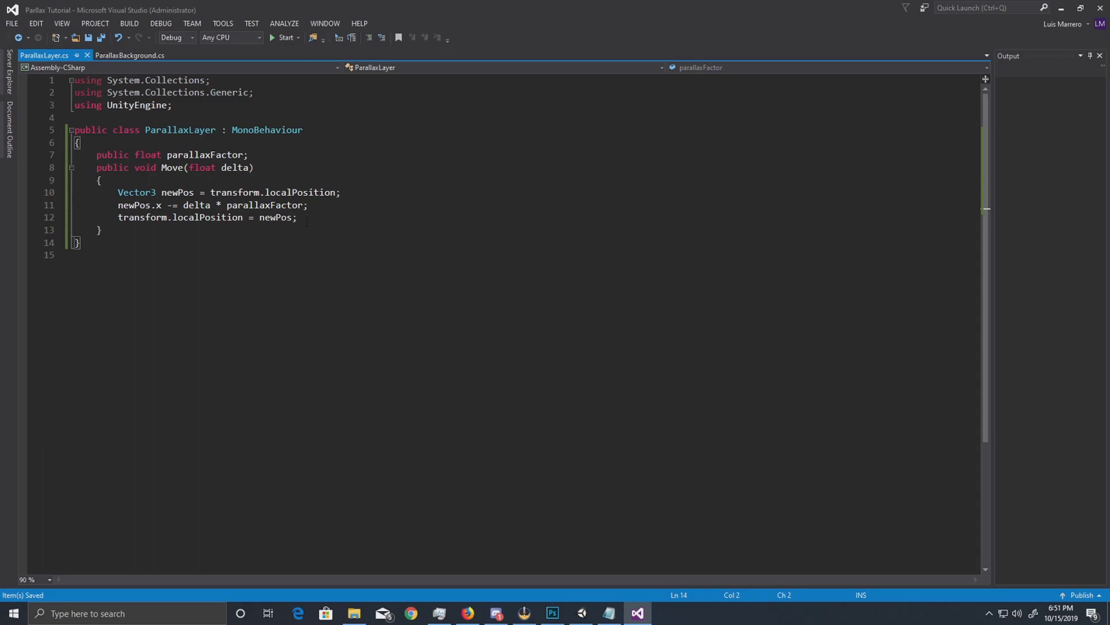
# Create another C# script named ParallaxCamera in Unity's Scripts folder.
pyautogui.click(1061, 8)
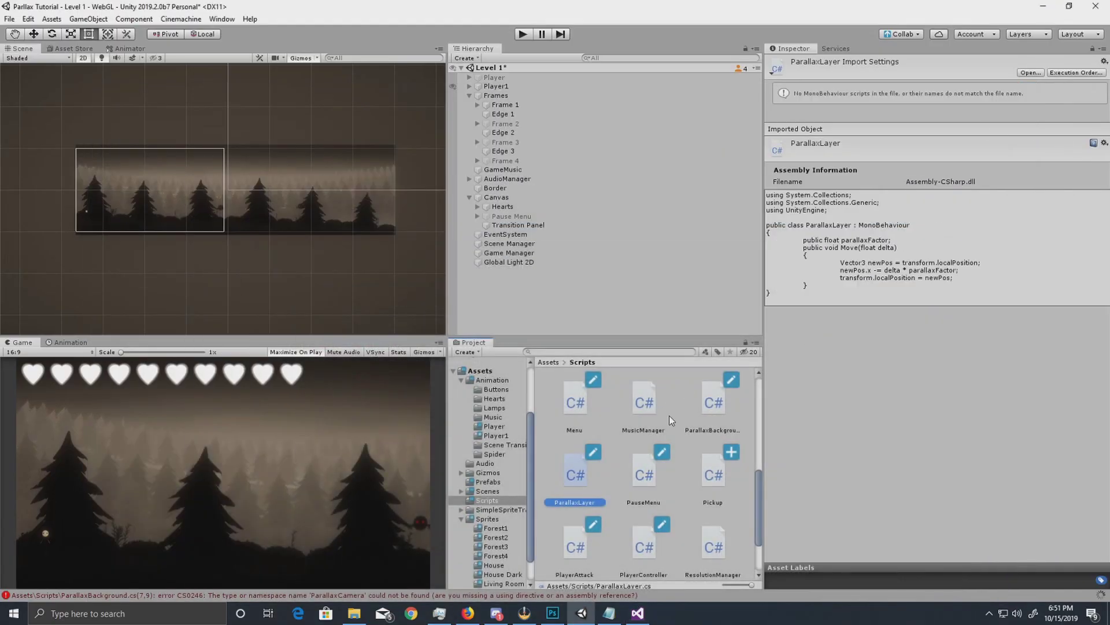
pyautogui.rightClick(738, 516)
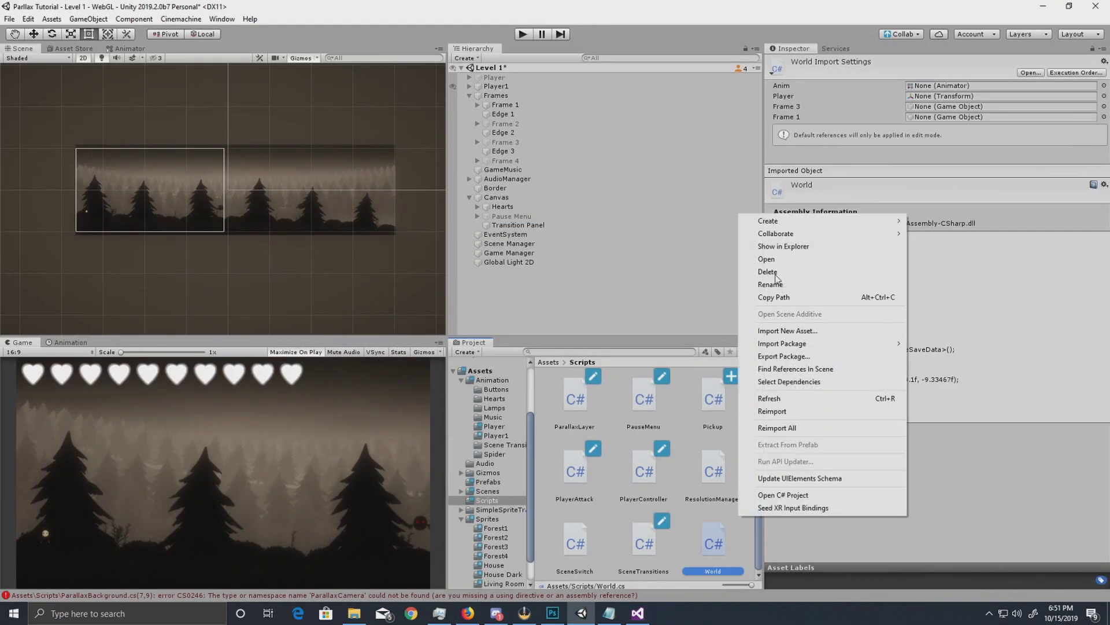
pyautogui.moveTo(769, 221)
pyautogui.click(943, 128)
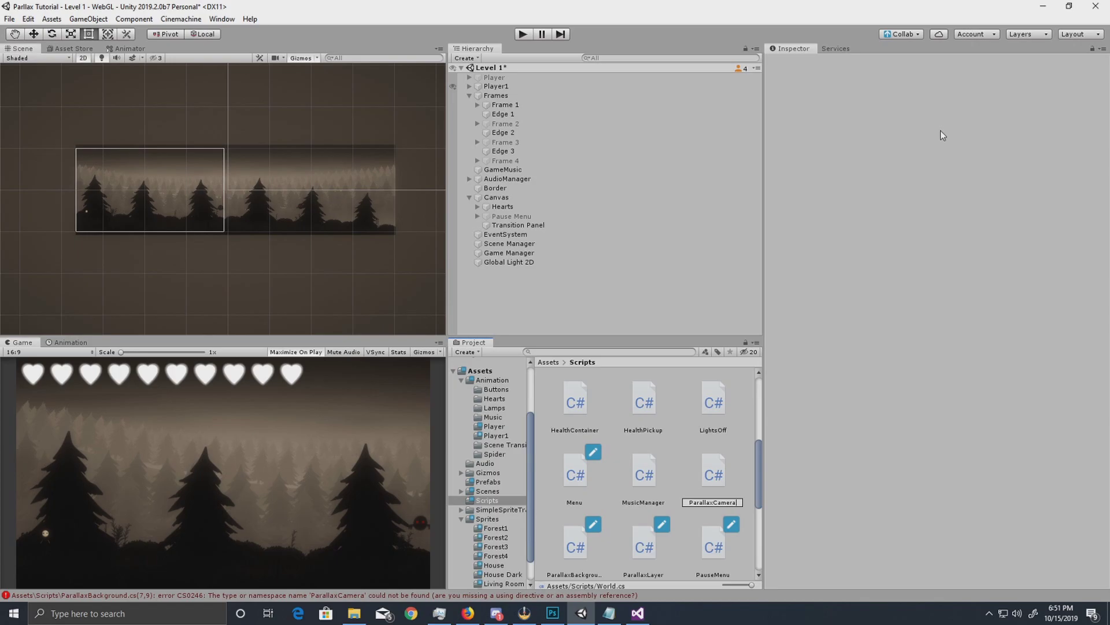
pyautogui.write('ParallaxCamera')
pyautogui.press('Return')
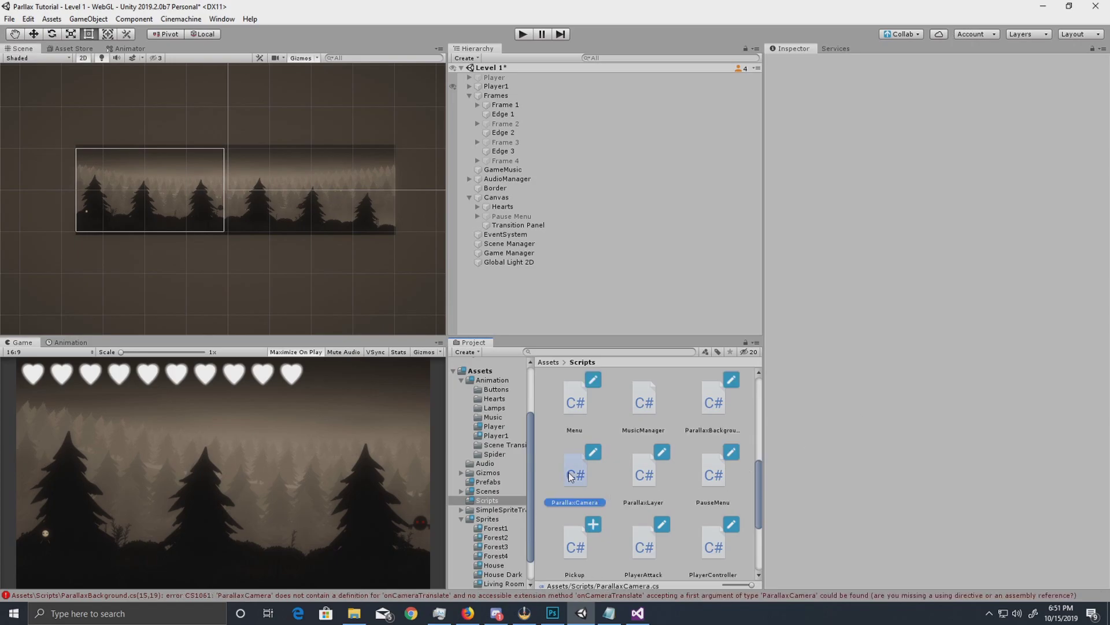
# Open the ParallaxCamera script with the projects reloaded, and delete its default class below the using directives.
pyautogui.doubleClick(570, 472)
pyautogui.click(530, 341)
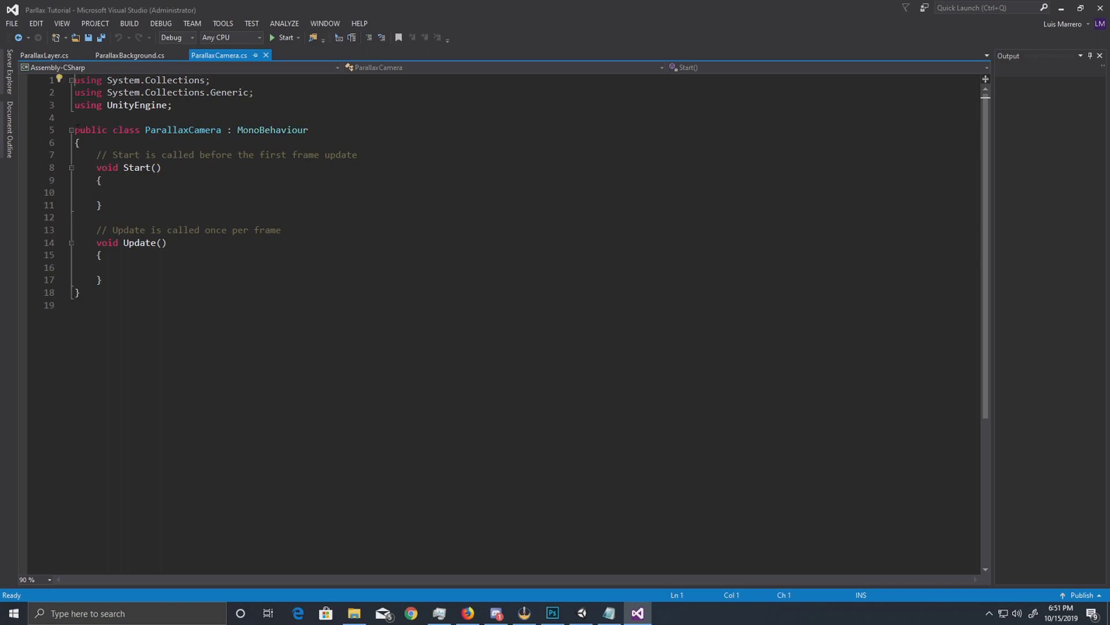
pyautogui.moveTo(77, 125); pyautogui.dragTo(418, 288)
pyautogui.press('Delete')
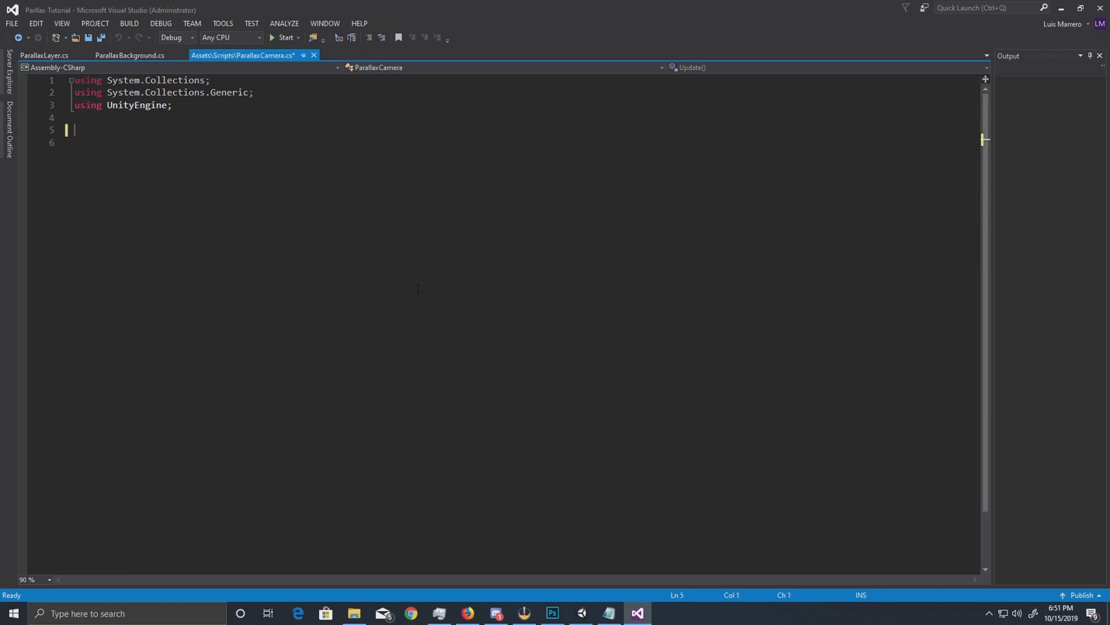
# Copy the ParallaxCamera class from the Unity Answers page in Firefox, paste it into ParallaxCamera.cs, and save the file.
pyautogui.moveTo(472, 621)
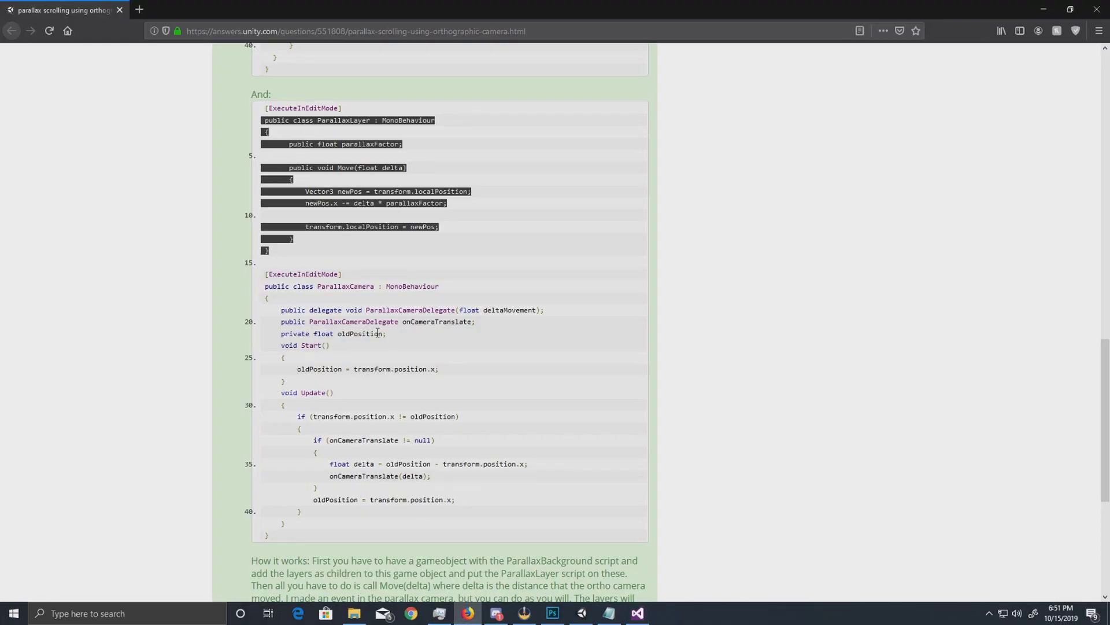
pyautogui.moveTo(264, 287); pyautogui.dragTo(446, 538)
pyautogui.hotkey('ctrl', 'c')
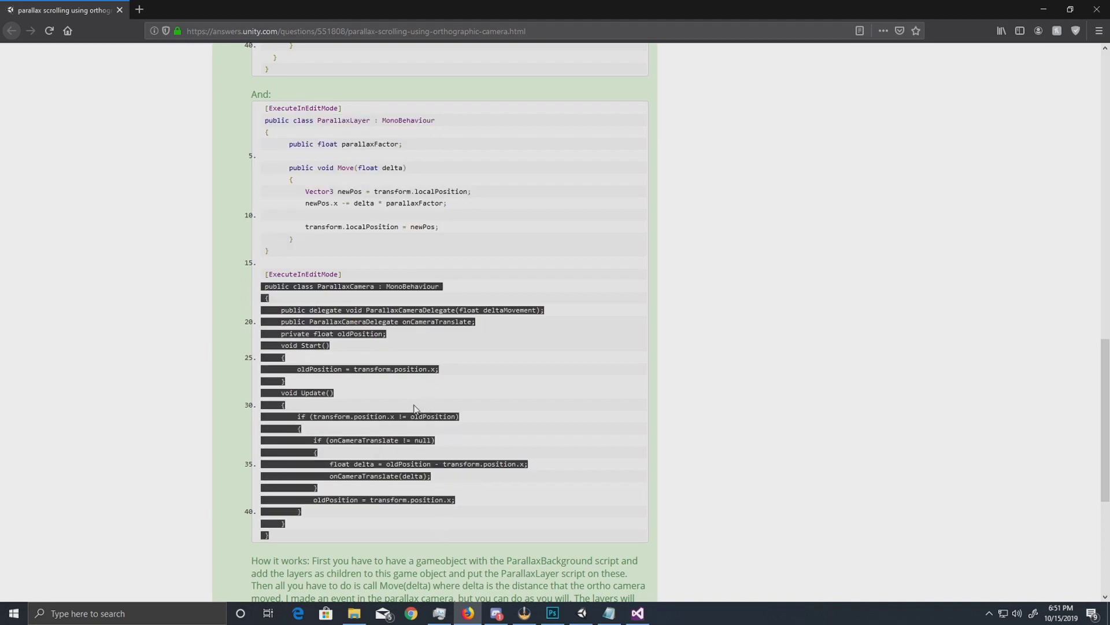
pyautogui.click(636, 614)
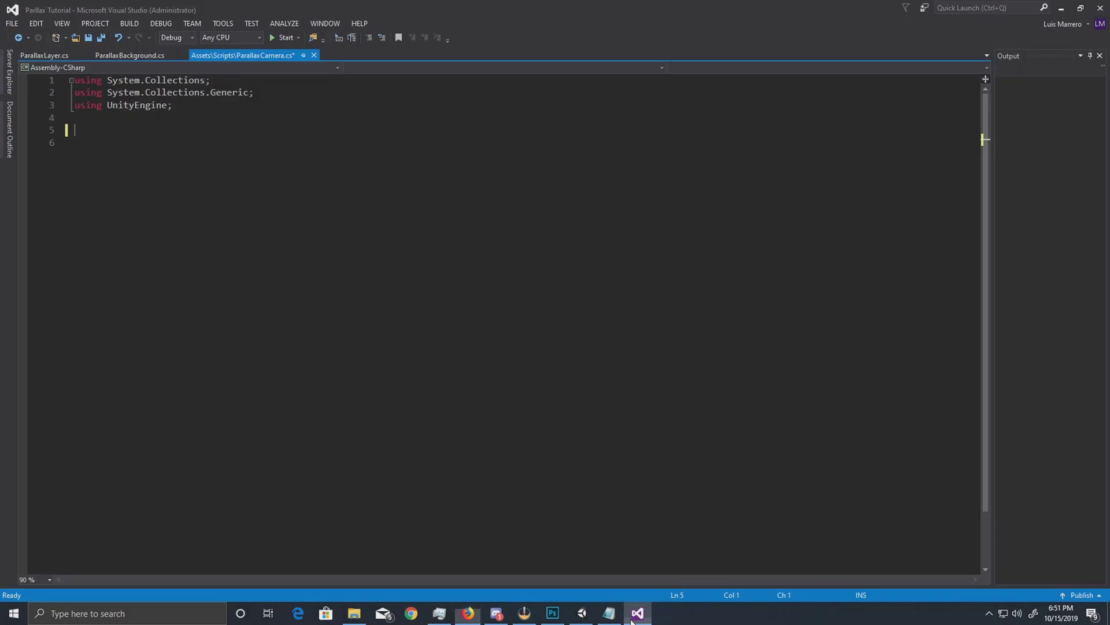
pyautogui.hotkey('ctrl', 'v')
pyautogui.hotkey('ctrl', 's')
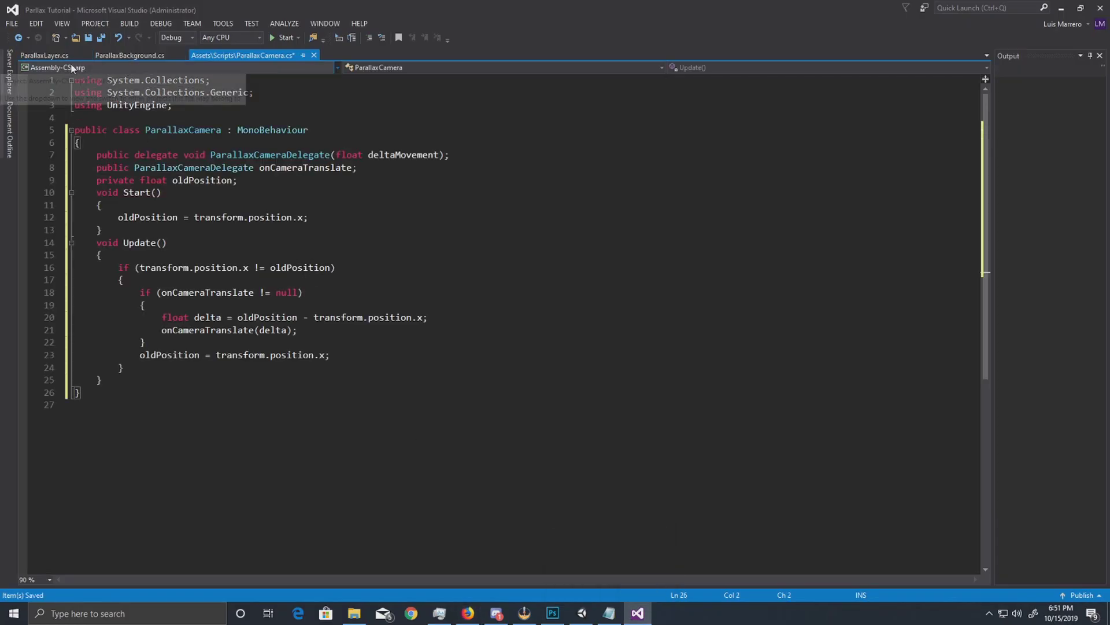
# Review the code in the ParallaxBackground, ParallaxCamera and ParallaxLayer scripts.
pyautogui.click(115, 54)
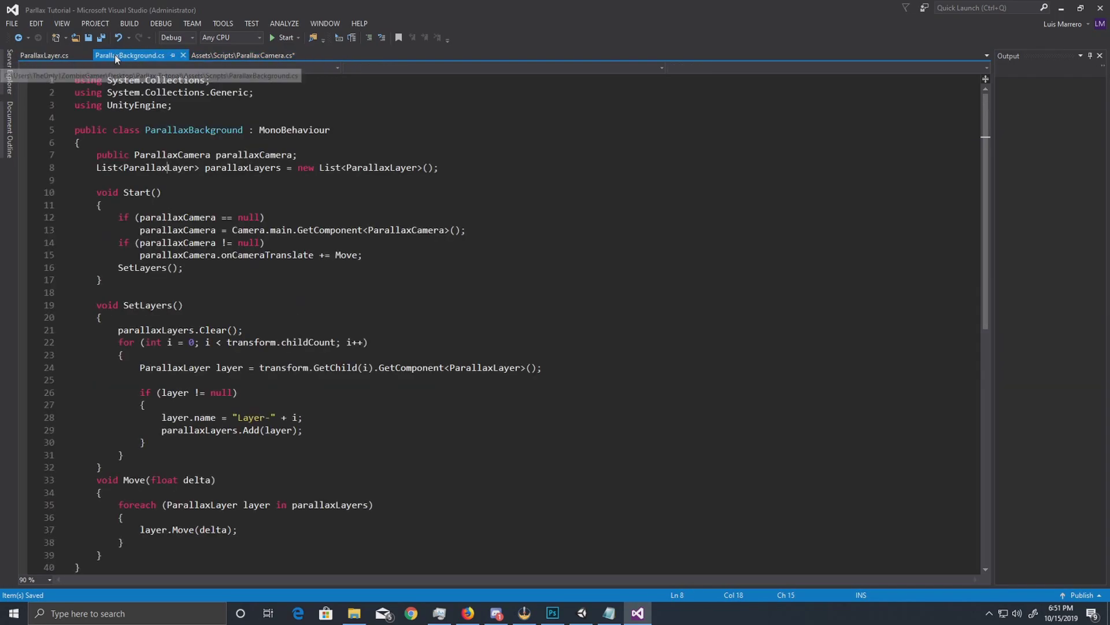
pyautogui.click(487, 229)
pyautogui.scroll(-6, 298, 205)
pyautogui.scroll(6, 395, 257)
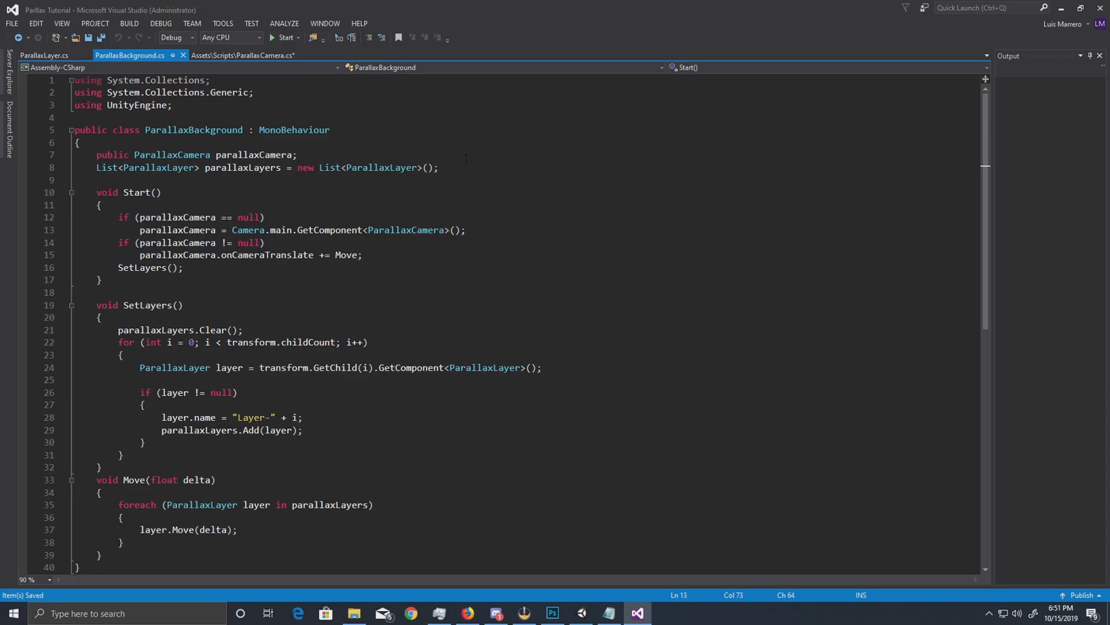
pyautogui.click(243, 55)
pyautogui.click(149, 56)
pyautogui.click(41, 55)
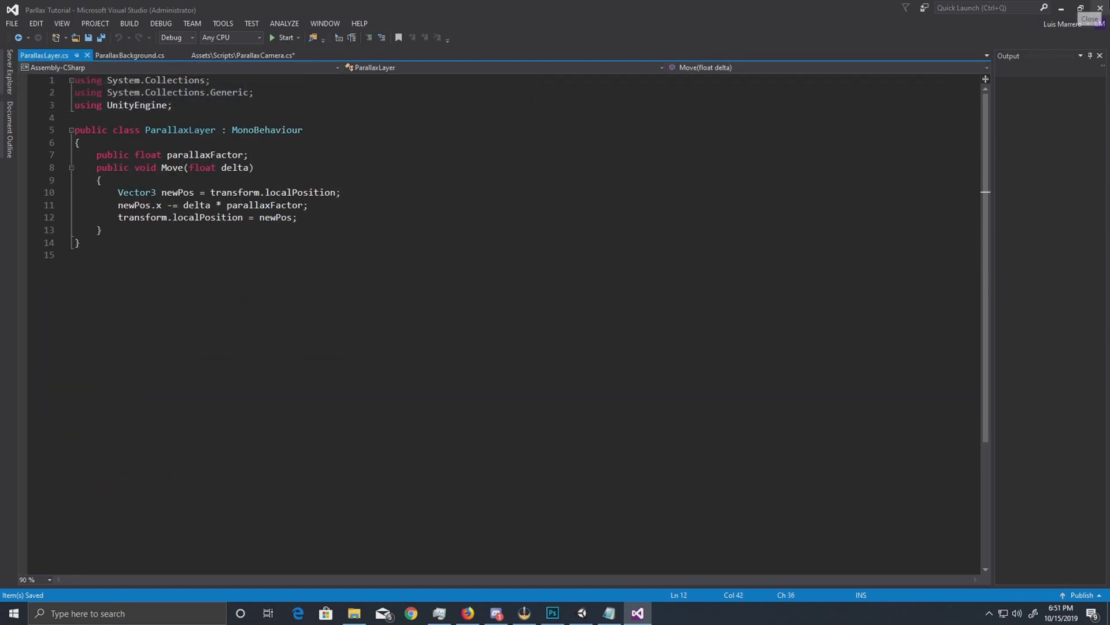
# Close Visual Studio, saving the pending ParallaxCamera.cs changes, and switch back to Unity.
pyautogui.click(1100, 7)
pyautogui.click(542, 376)
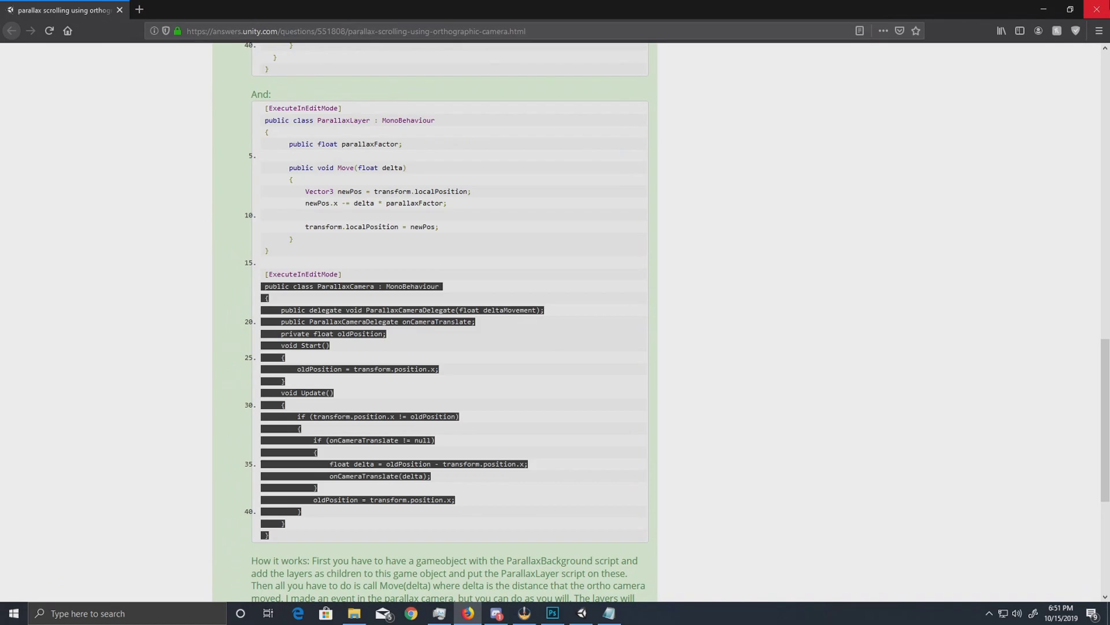
pyautogui.hotkey('alt', 'Tab')
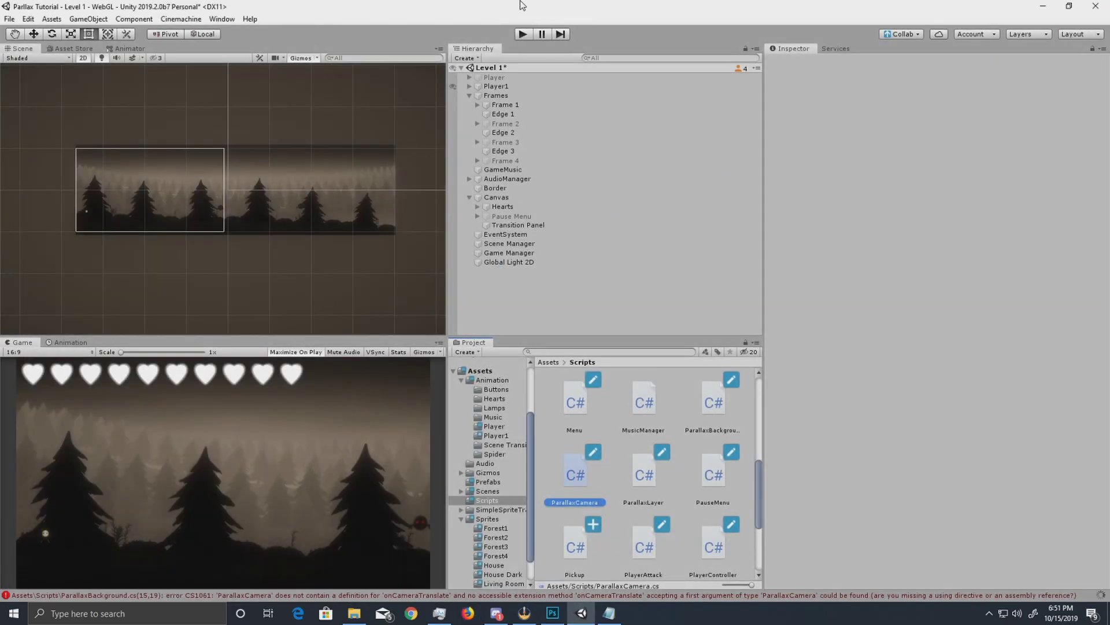
# Expand Frame 1 and its Forest group in the scene hierarchy, and reopen the project's Scripts folder.
pyautogui.click(549, 361)
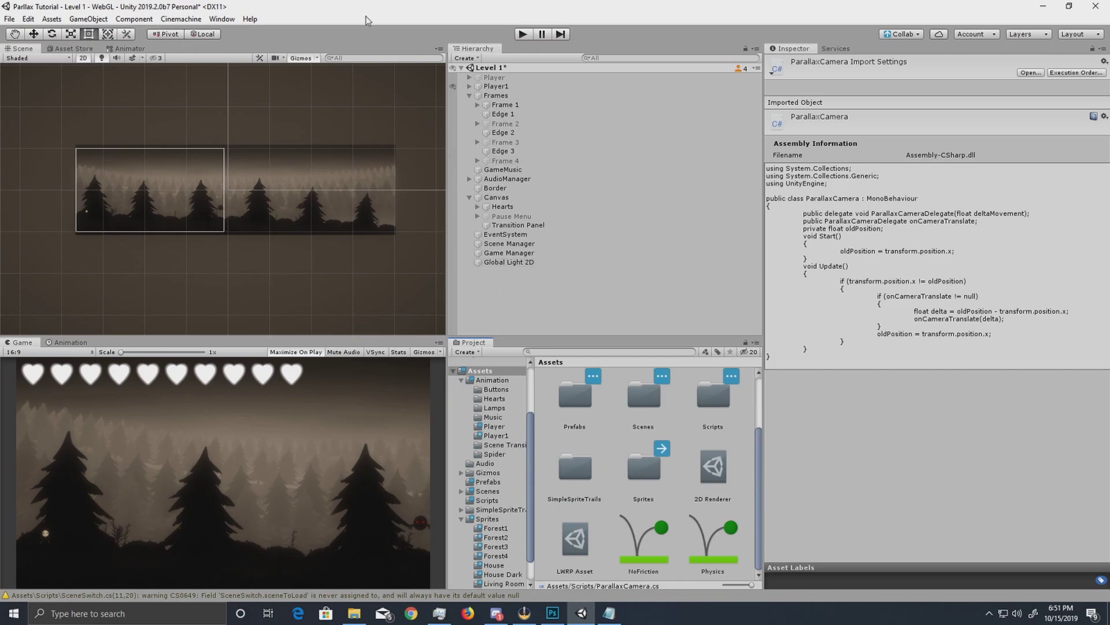
pyautogui.click(470, 96)
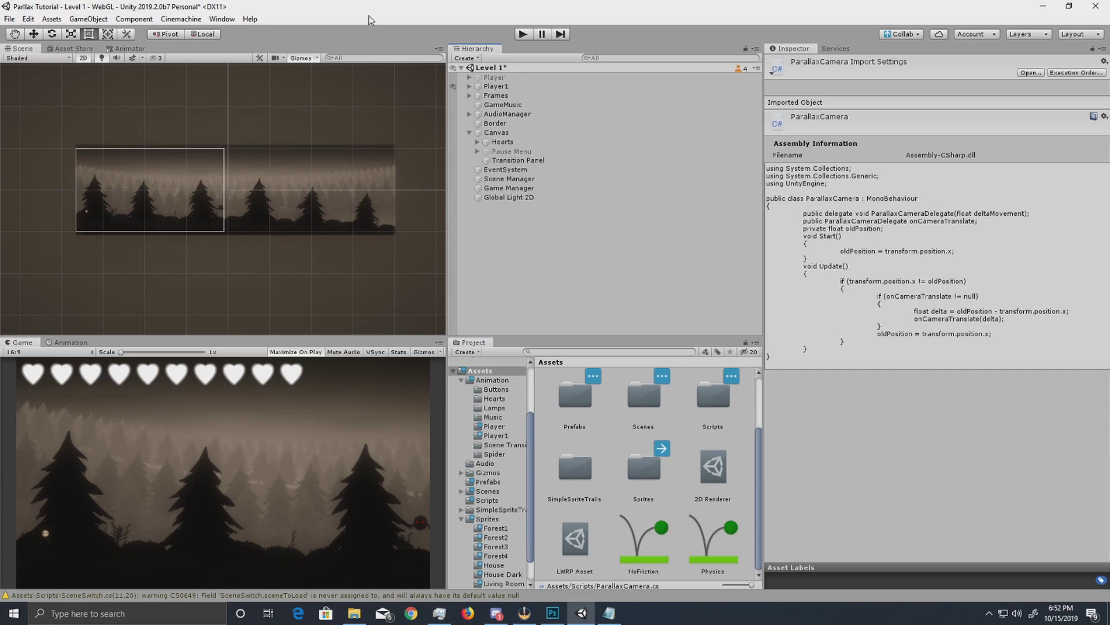
pyautogui.click(469, 95)
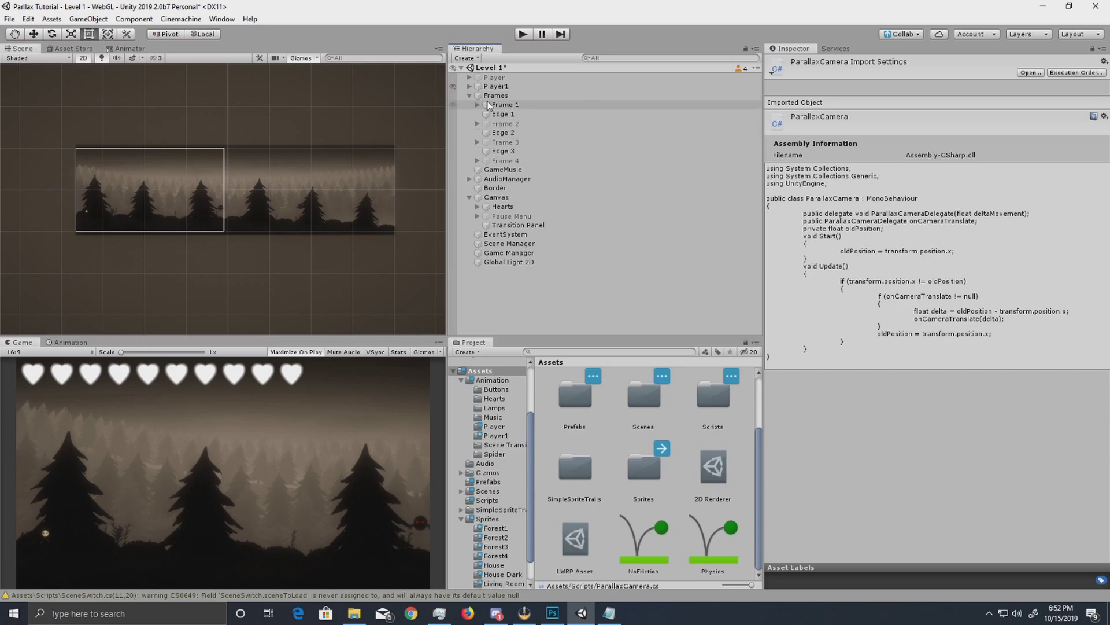
pyautogui.click(505, 105)
pyautogui.click(477, 104)
pyautogui.click(485, 114)
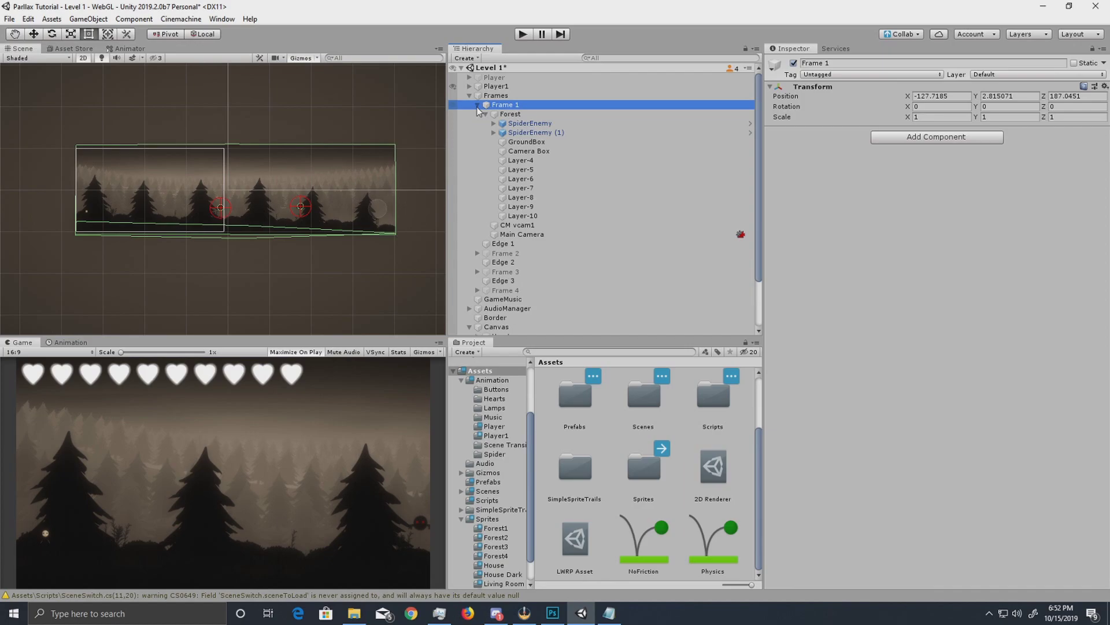
pyautogui.click(485, 114)
pyautogui.click(485, 114)
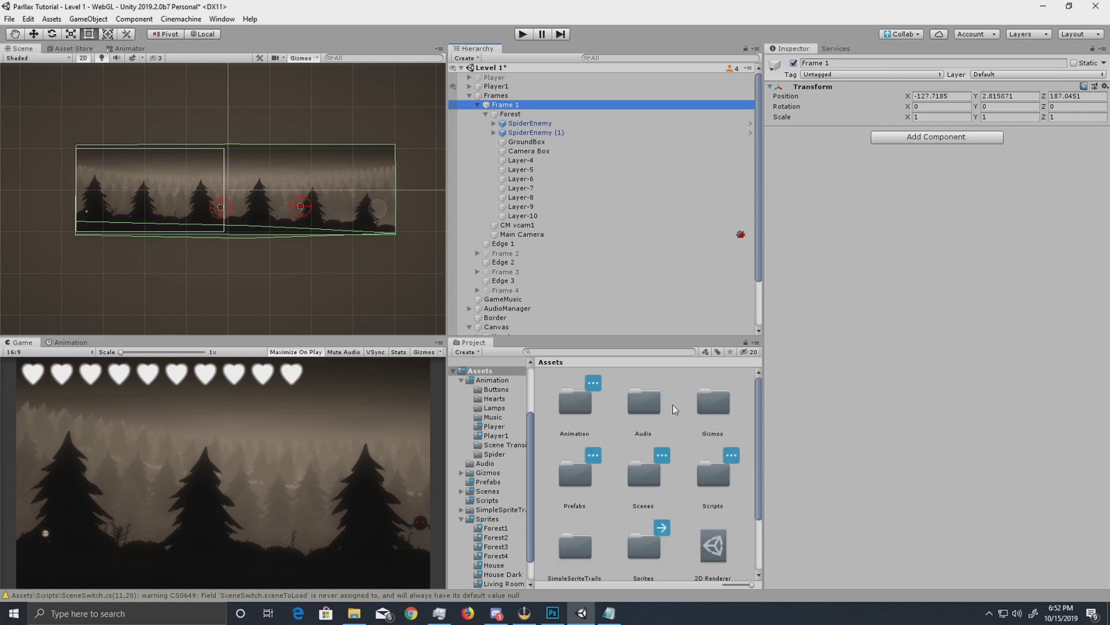
pyautogui.doubleClick(717, 399)
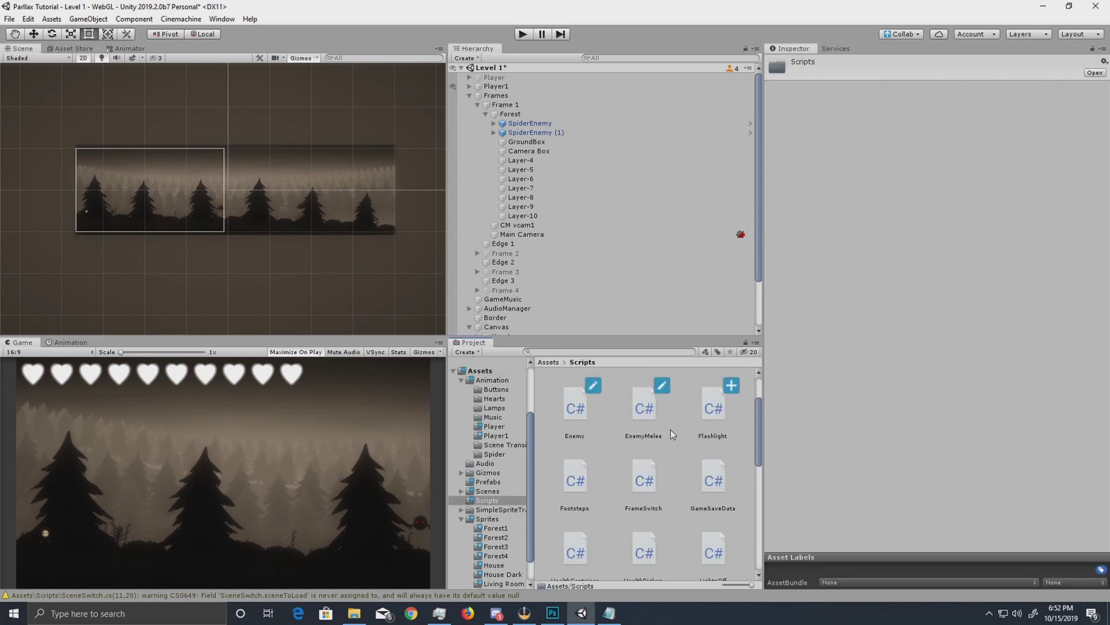
# Examine the Forest object under Frame 1 and its children from SpiderEnemy through Layer-10.
pyautogui.click(509, 105)
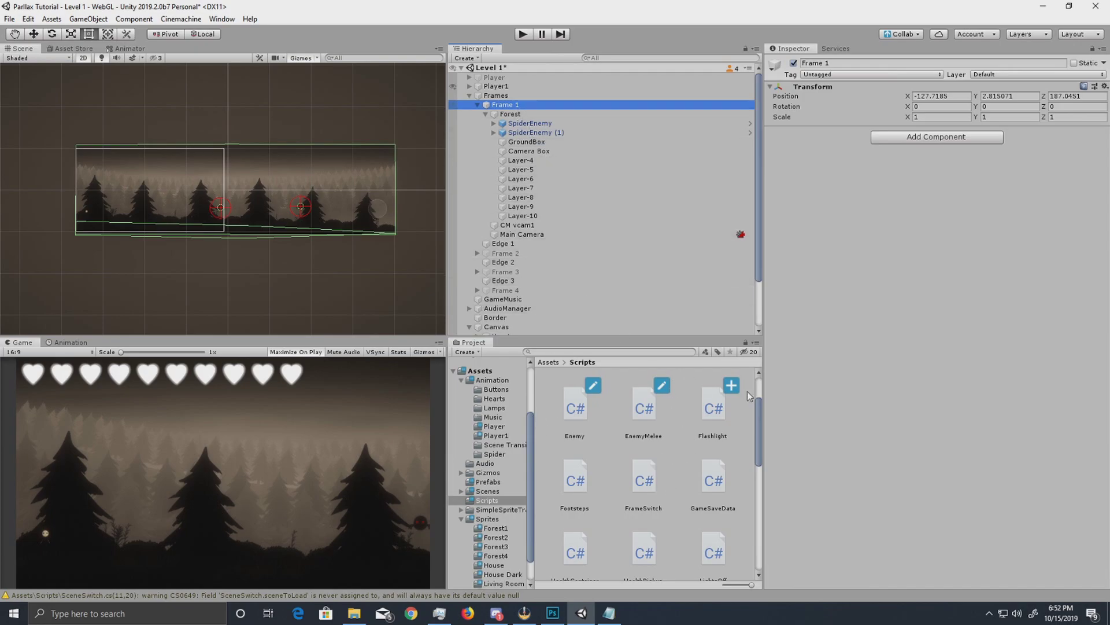
pyautogui.click(510, 114)
pyautogui.click(529, 123)
pyautogui.click(510, 114)
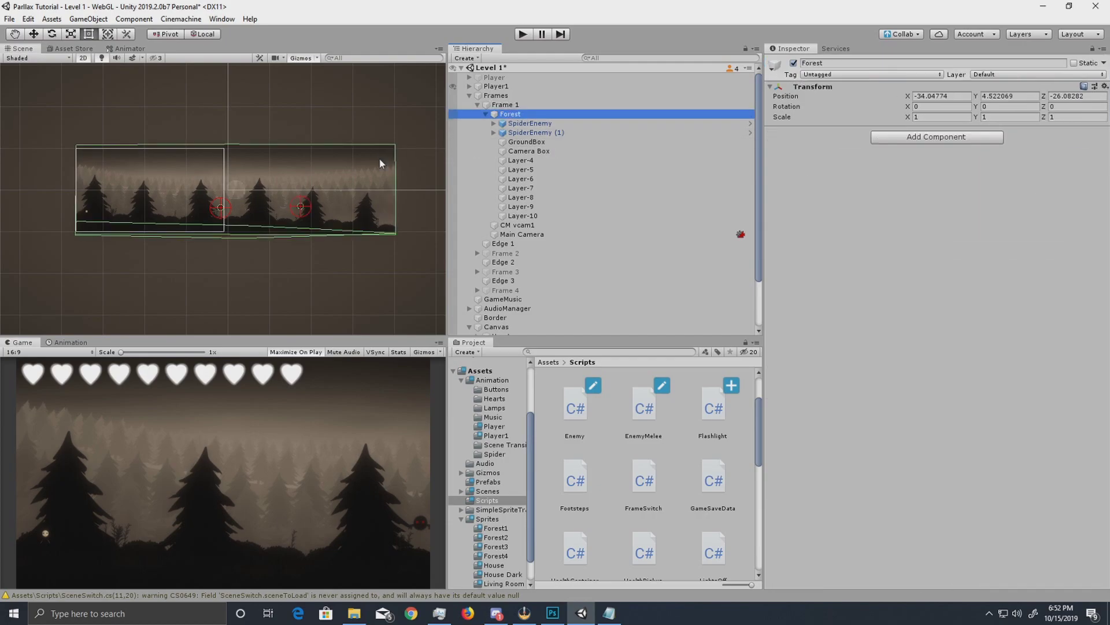
pyautogui.click(560, 126)
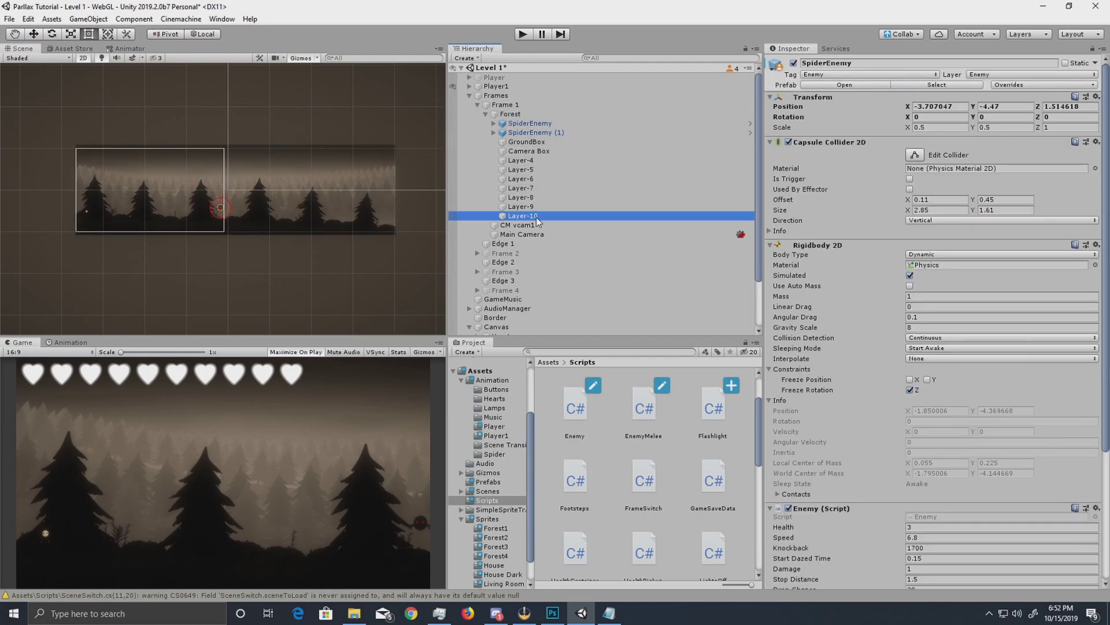
pyautogui.click(536, 215)
pyautogui.click(514, 115)
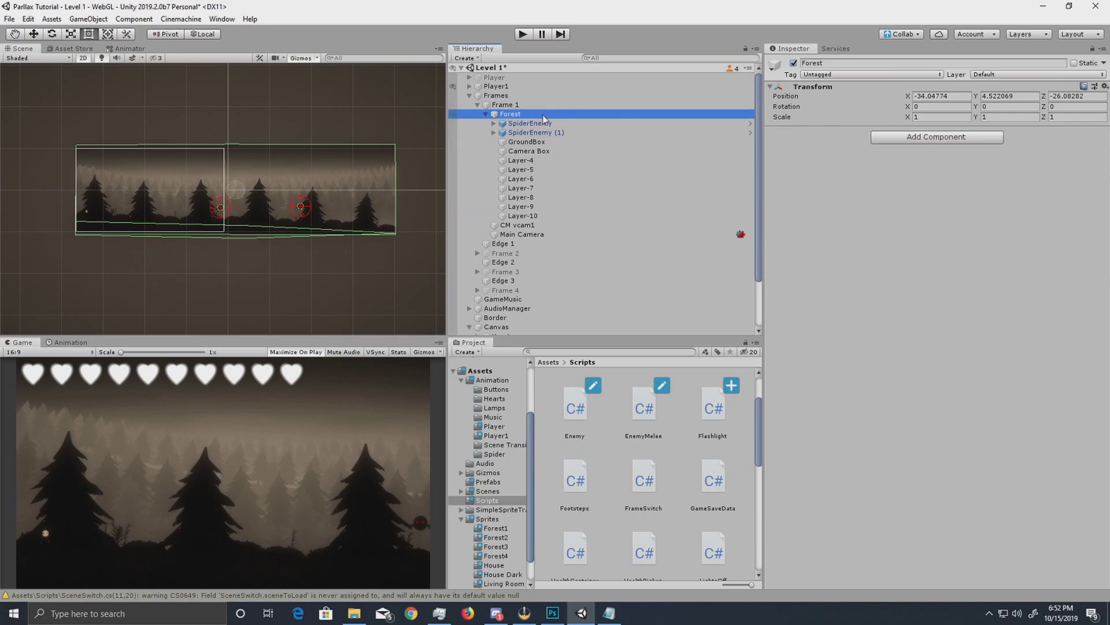
pyautogui.click(536, 216)
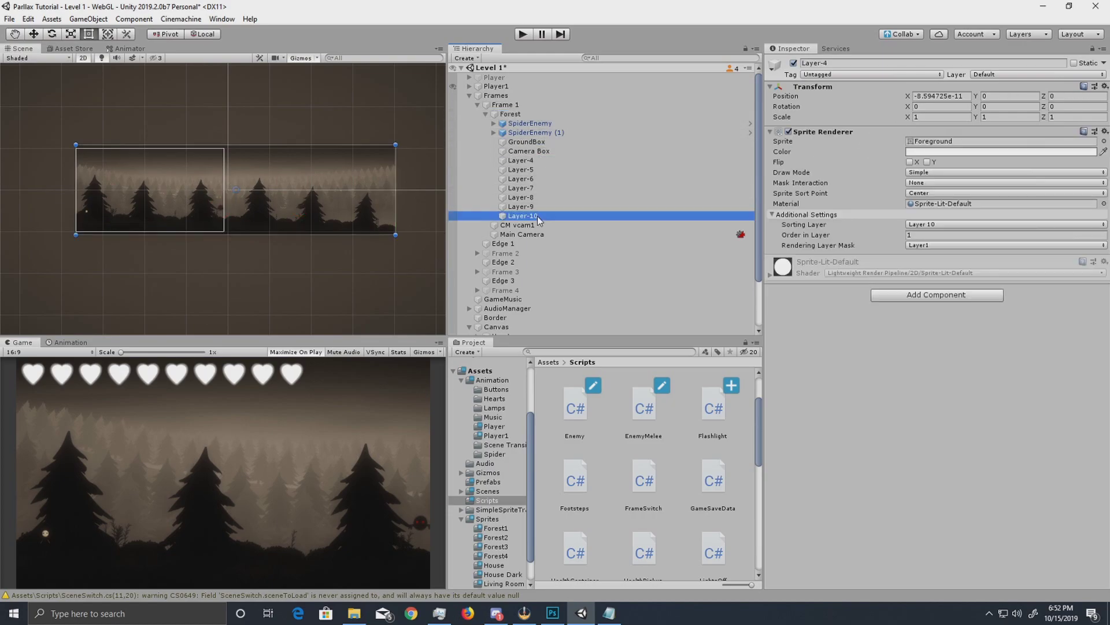
# Attach the ParallaxBackground script to the Forest object in Frame 1.
pyautogui.click(513, 115)
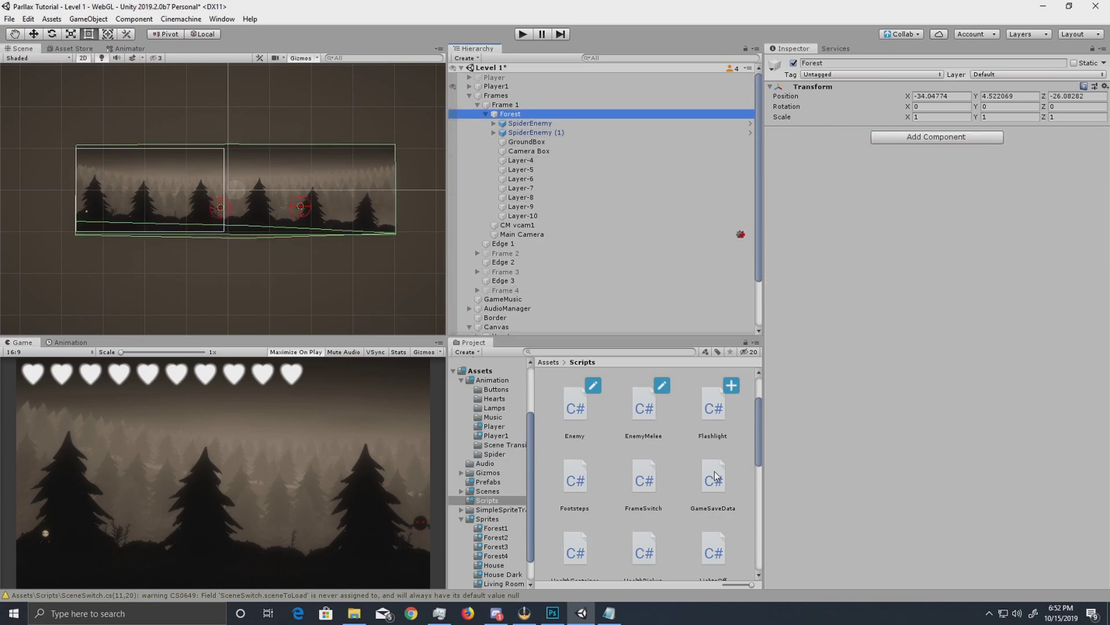
pyautogui.scroll(-3, 705, 471)
pyautogui.scroll(-1, 700, 472)
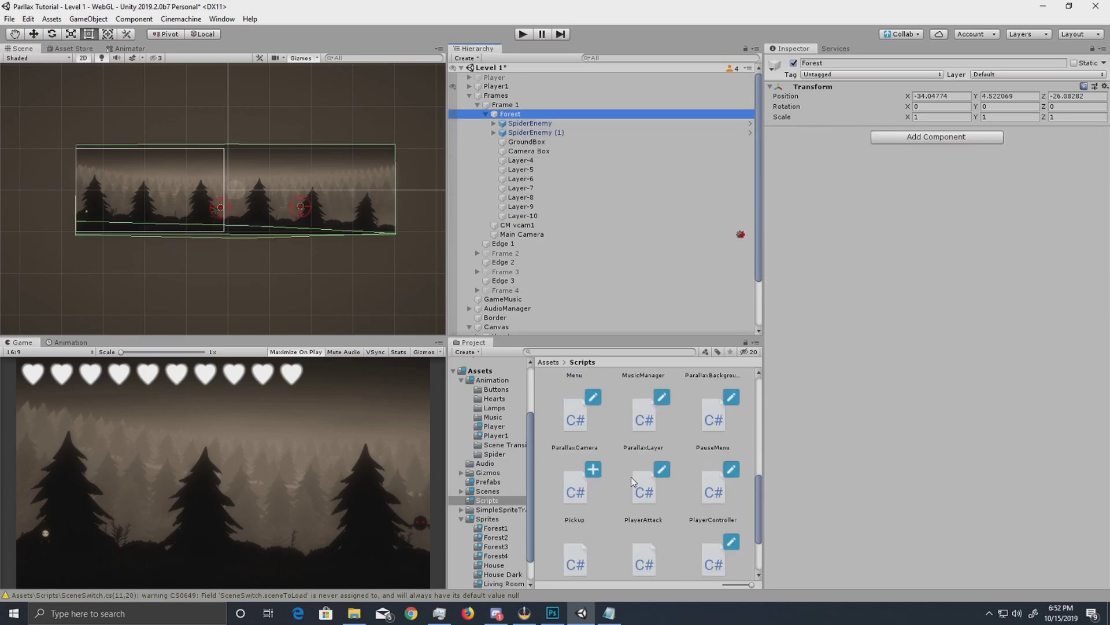
pyautogui.scroll(1, 639, 427)
pyautogui.moveTo(714, 408); pyautogui.dragTo(870, 174)
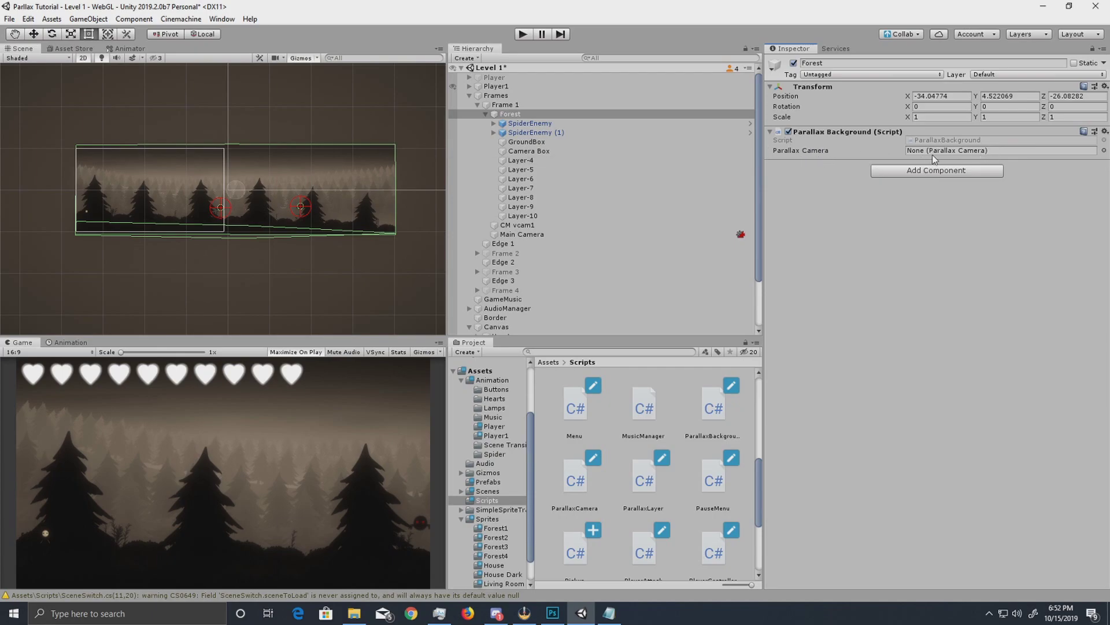
# Delete Camera 2 from Frame 2 and Camera 3 from Frame 3, and collapse both frames.
pyautogui.click(508, 234)
pyautogui.click(477, 254)
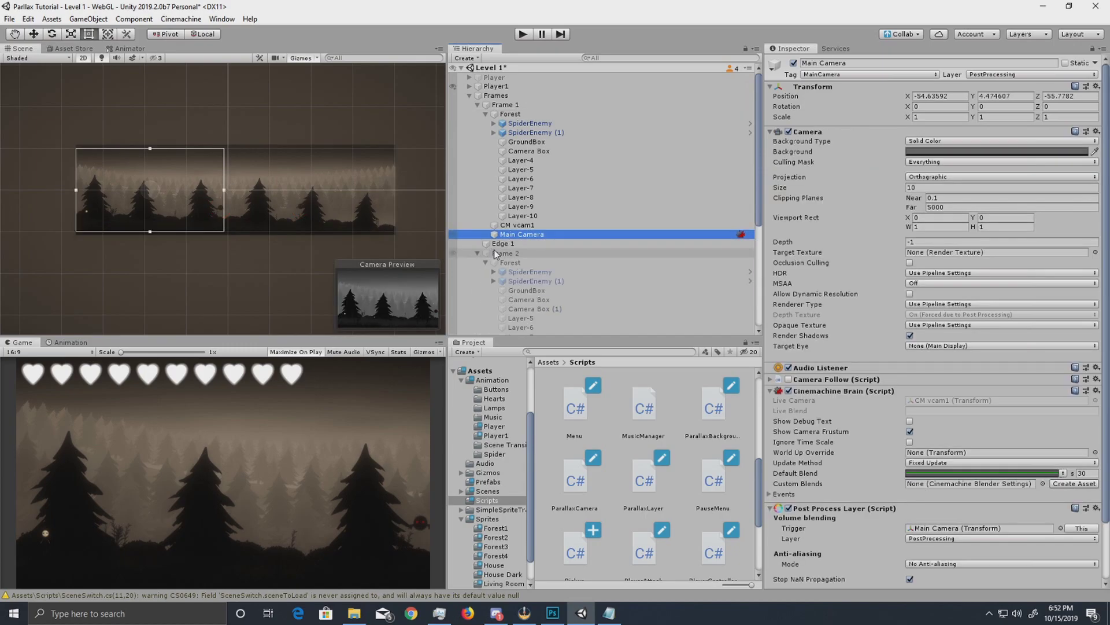
pyautogui.scroll(-3, 547, 216)
pyautogui.click(529, 310)
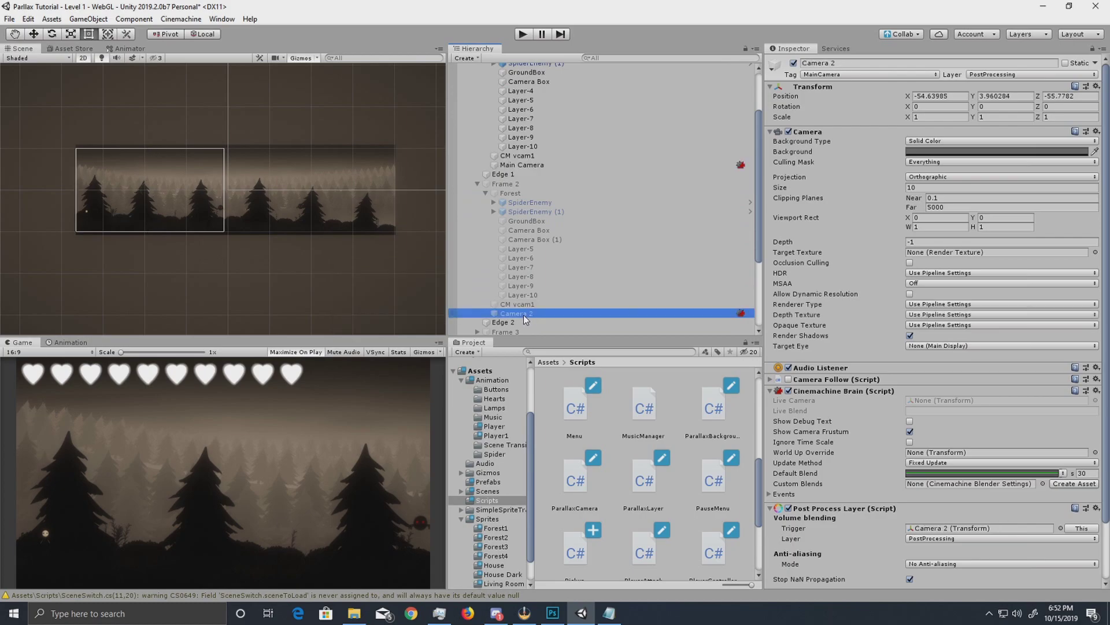
pyautogui.press('Delete')
pyautogui.scroll(-3, 509, 260)
pyautogui.click(478, 253)
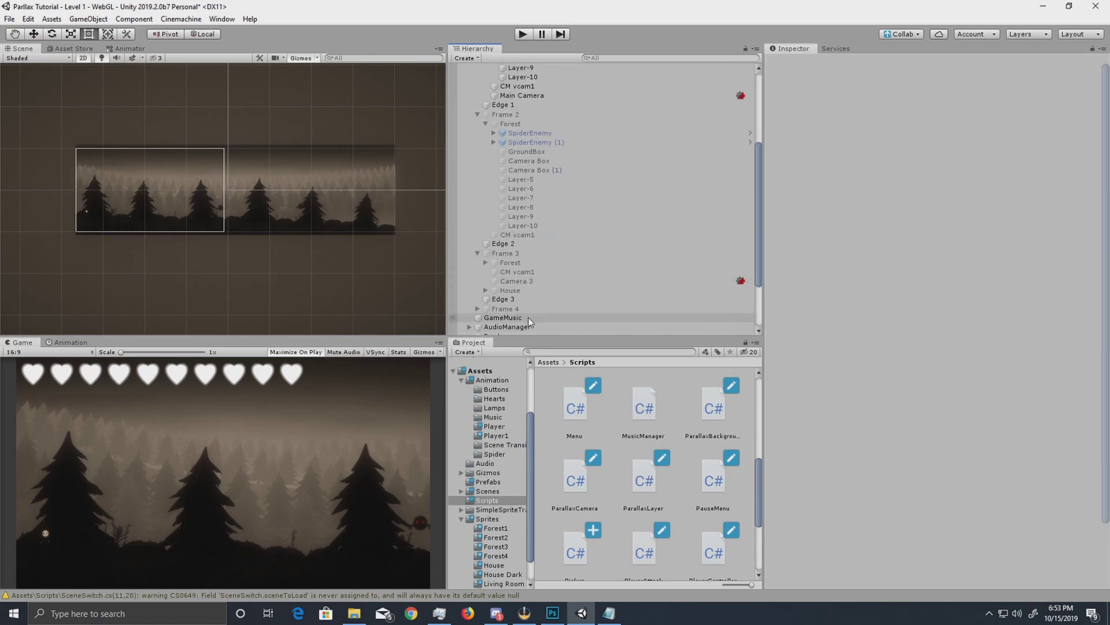
pyautogui.click(520, 282)
pyautogui.press('Delete')
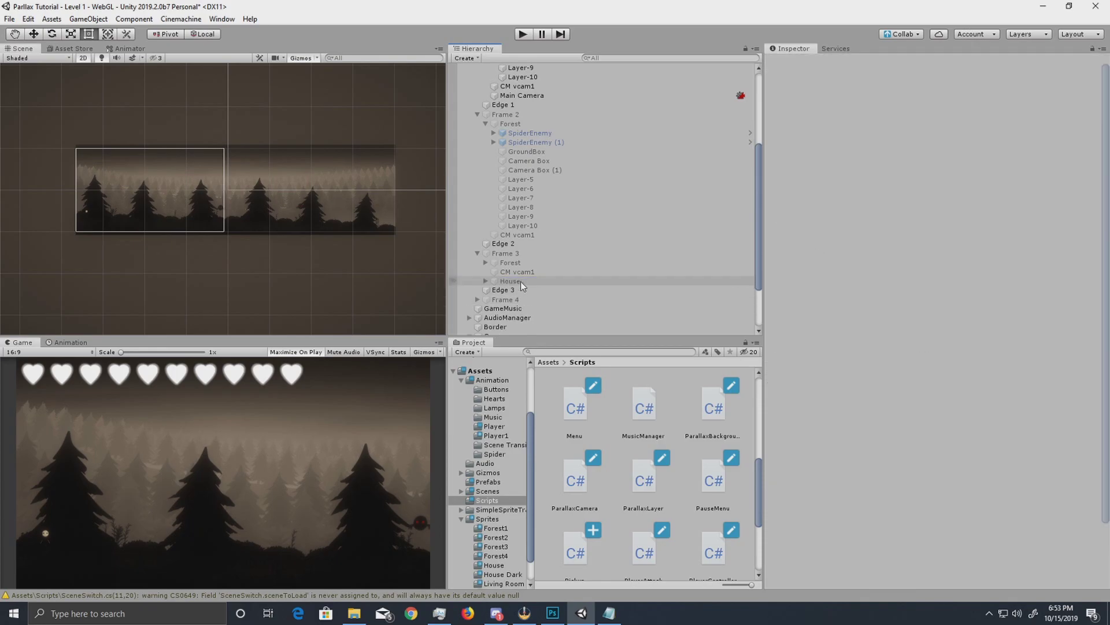
pyautogui.click(478, 254)
pyautogui.click(478, 114)
# Move Main Camera out of Frame 1 to the top level of the Level 1 scene, above Player.
pyautogui.scroll(5, 475, 112)
pyautogui.moveTo(518, 234); pyautogui.dragTo(479, 74)
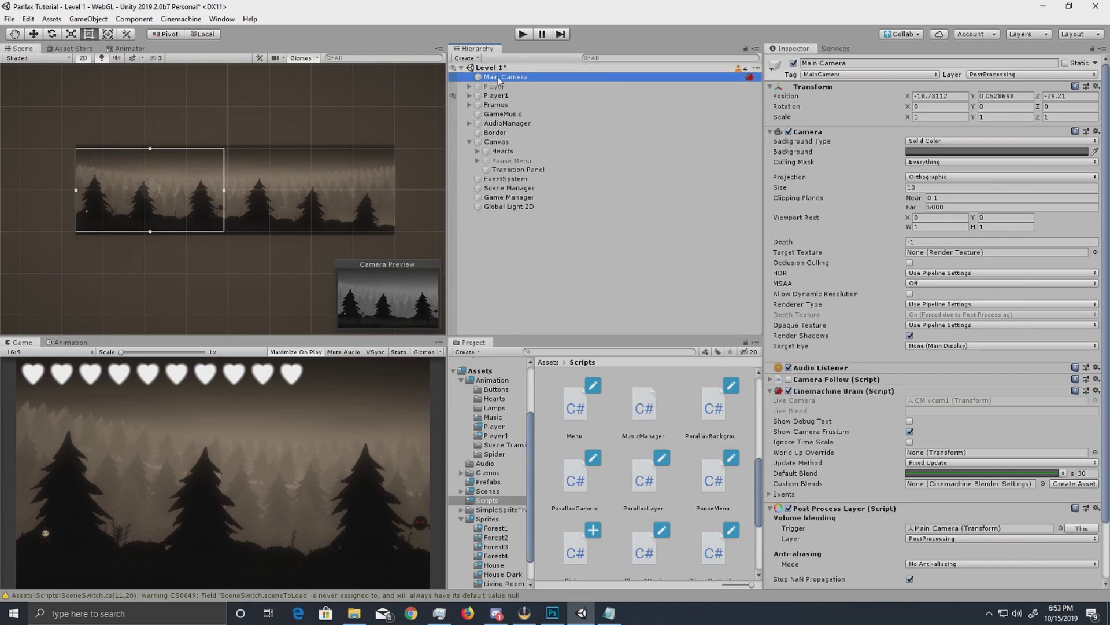
pyautogui.click(659, 239)
pyautogui.click(515, 78)
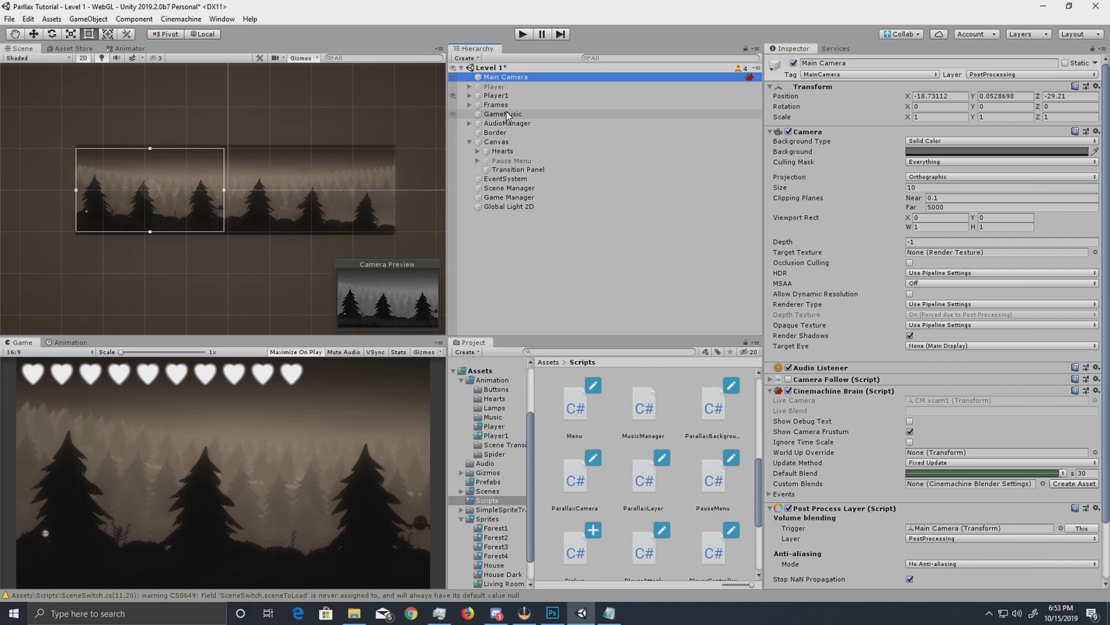
pyautogui.doubleClick(527, 6)
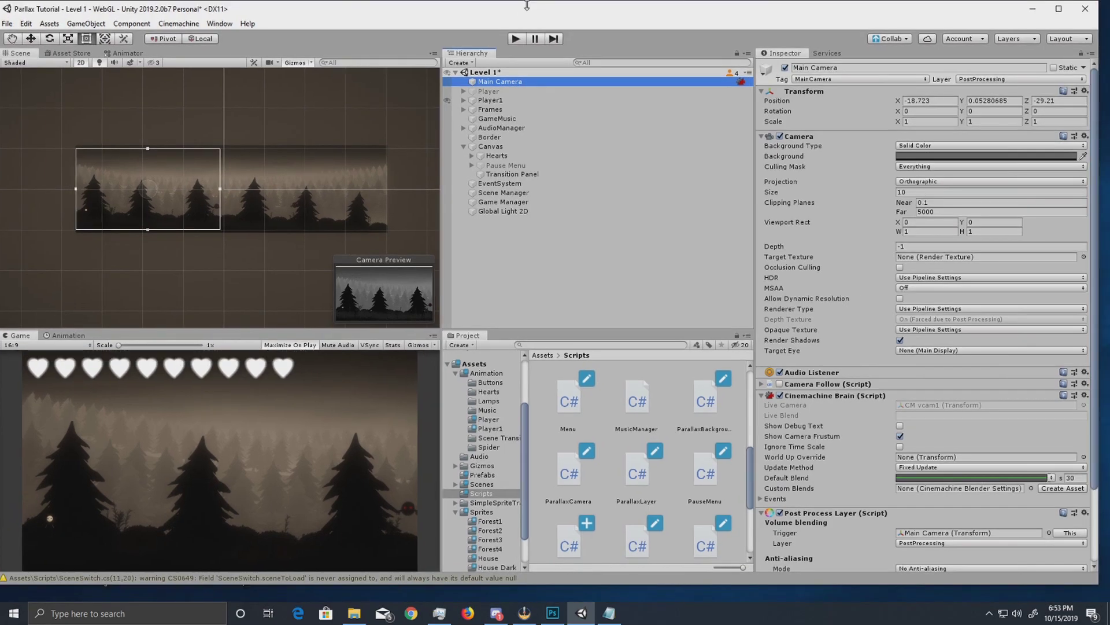
pyautogui.click(1059, 9)
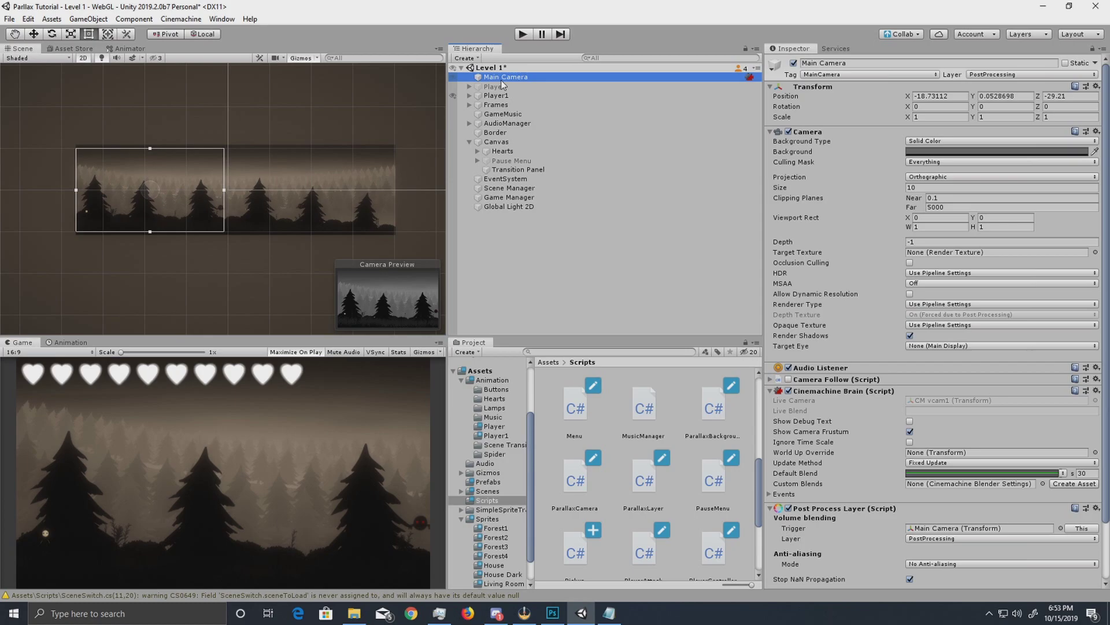
# Attach the ParallaxCamera script to Main Camera, collapsing its Post Process Layer, Post Process Volume and Parallax Camera components.
pyautogui.scroll(-3, 872, 243)
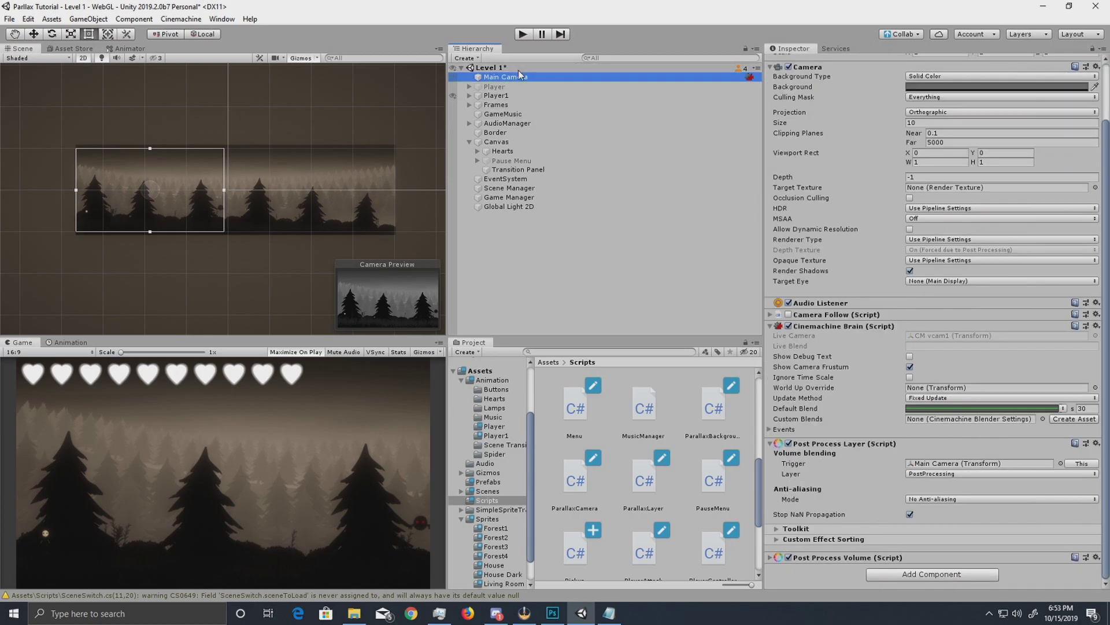
pyautogui.scroll(2, 636, 500)
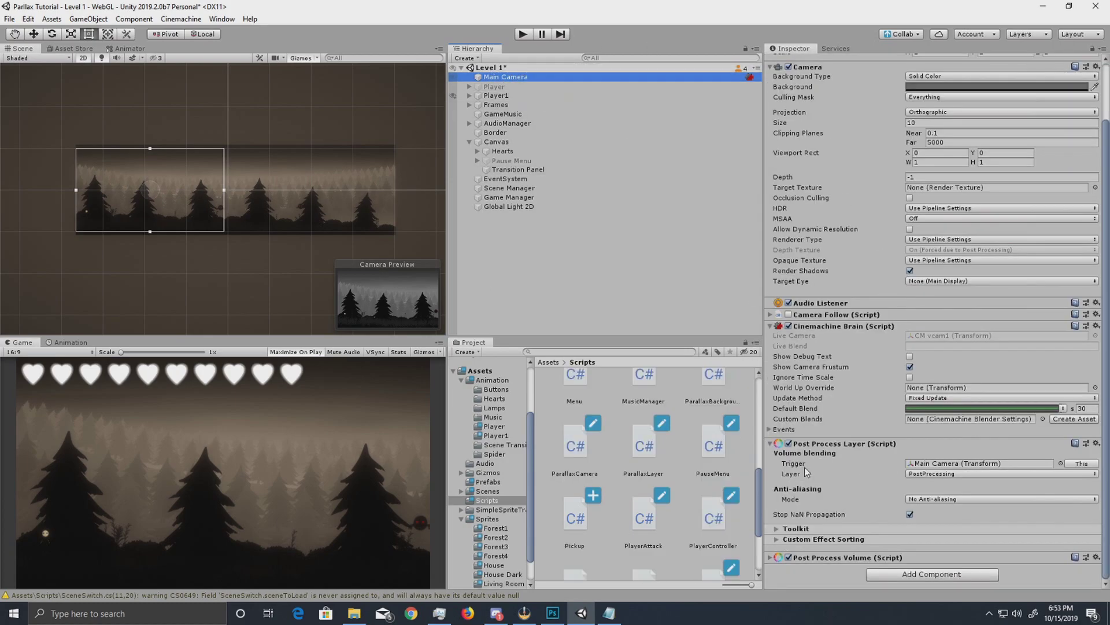
pyautogui.moveTo(570, 517)
pyautogui.mouseDown()
pyautogui.moveTo(836, 589)
pyautogui.moveTo(813, 570)
pyautogui.moveTo(763, 461)
pyautogui.moveTo(842, 564)
pyautogui.moveTo(826, 566)
pyautogui.moveTo(833, 601)
pyautogui.moveTo(878, 617)
pyautogui.moveTo(764, 568)
pyautogui.moveTo(574, 517)
pyautogui.mouseUp()
pyautogui.scroll(-8, 877, 489)
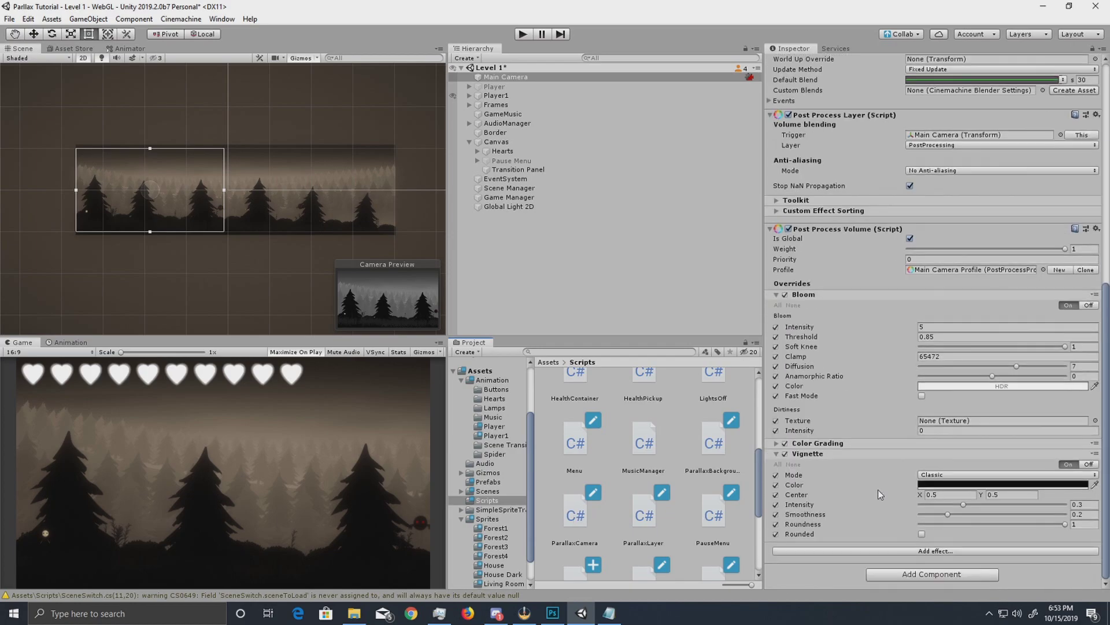
pyautogui.click(770, 229)
pyautogui.click(771, 326)
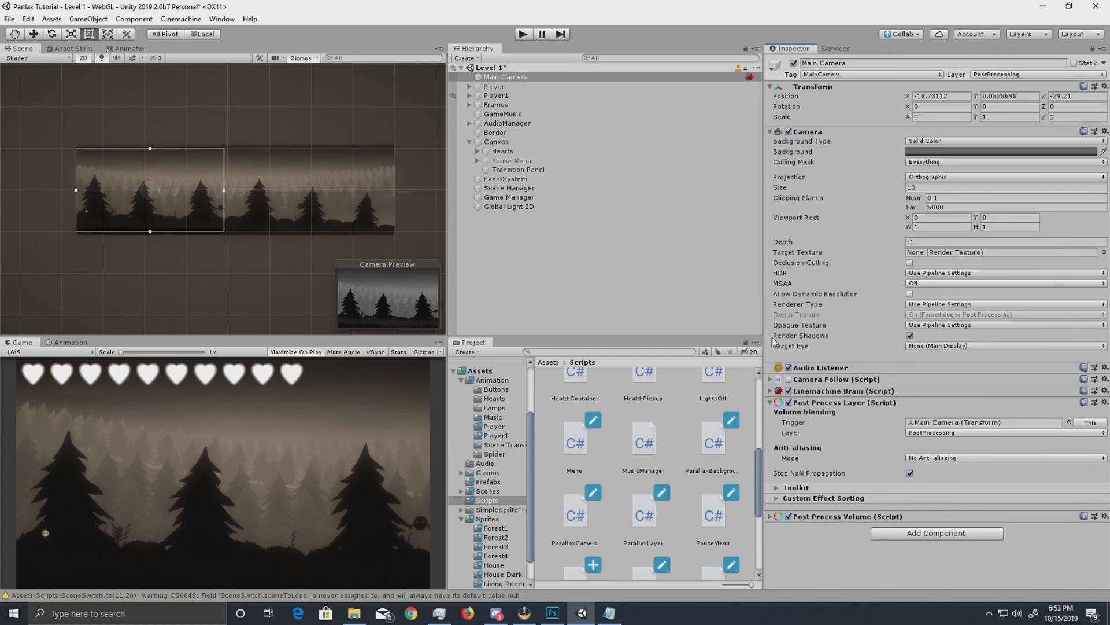
pyautogui.click(771, 402)
pyautogui.moveTo(543, 536); pyautogui.dragTo(790, 458)
pyautogui.click(770, 426)
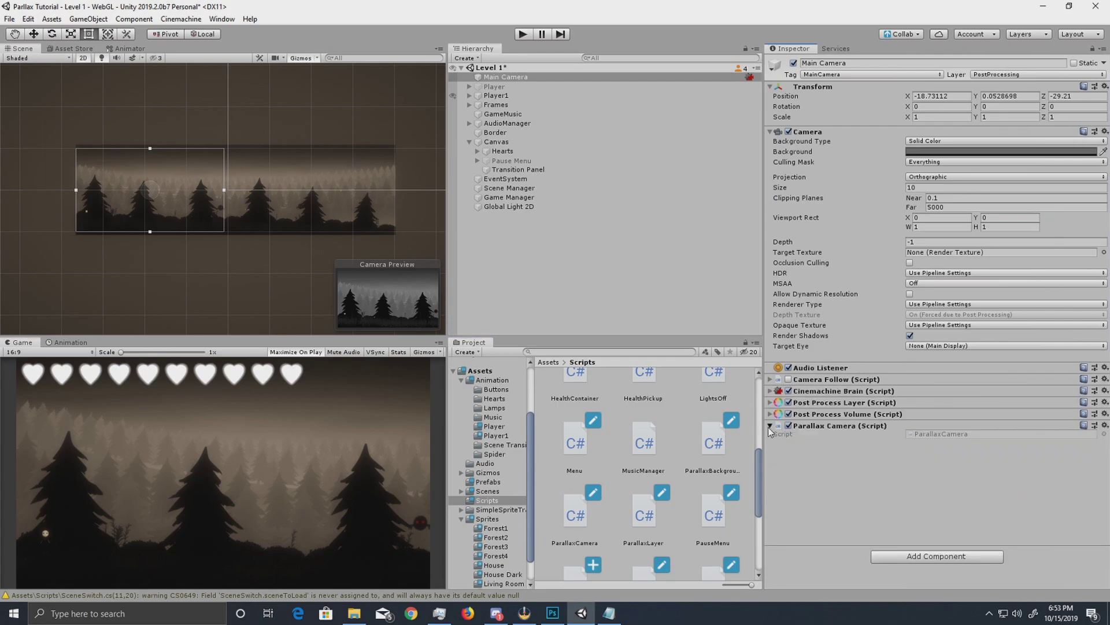
# Assign Main Camera as the Parallax Camera of the Parallax Background component on Frame 1's Forest object.
pyautogui.click(469, 105)
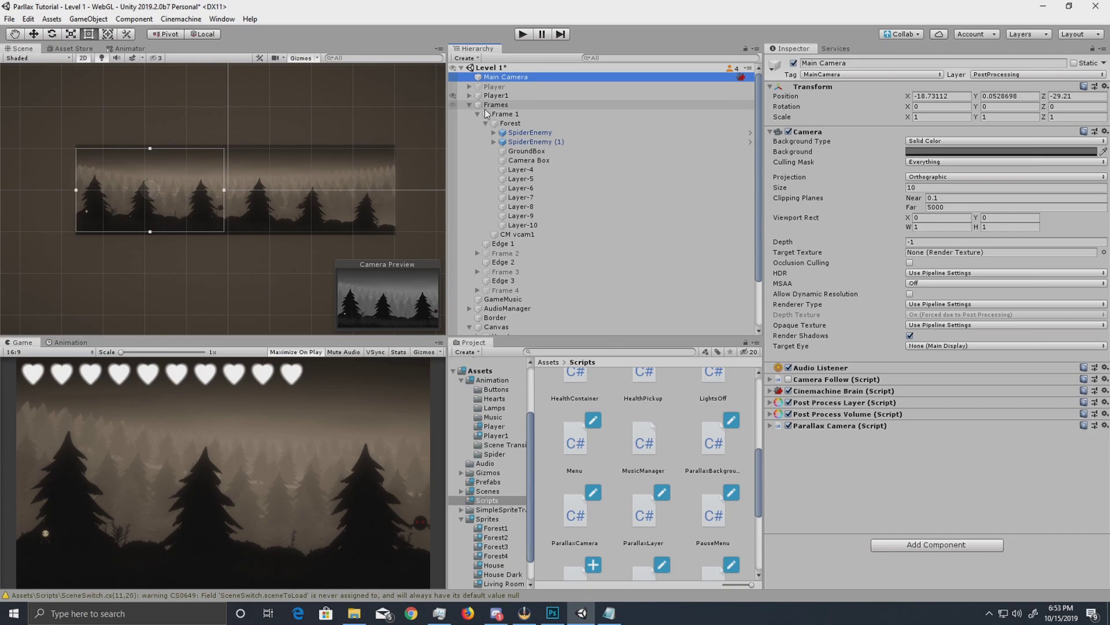
pyautogui.click(507, 114)
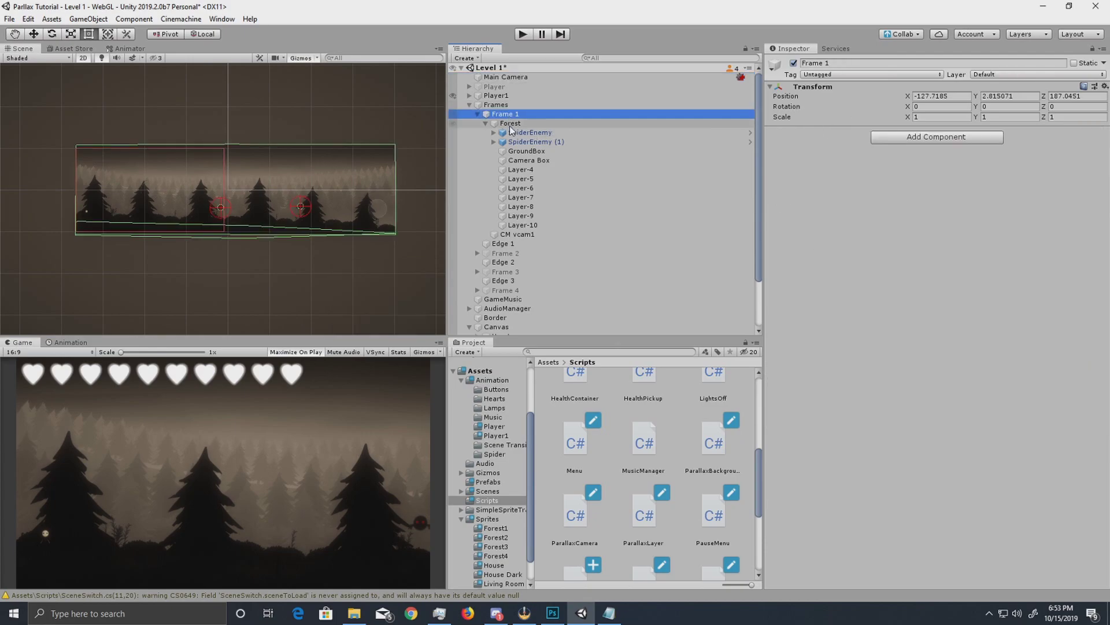
pyautogui.click(510, 123)
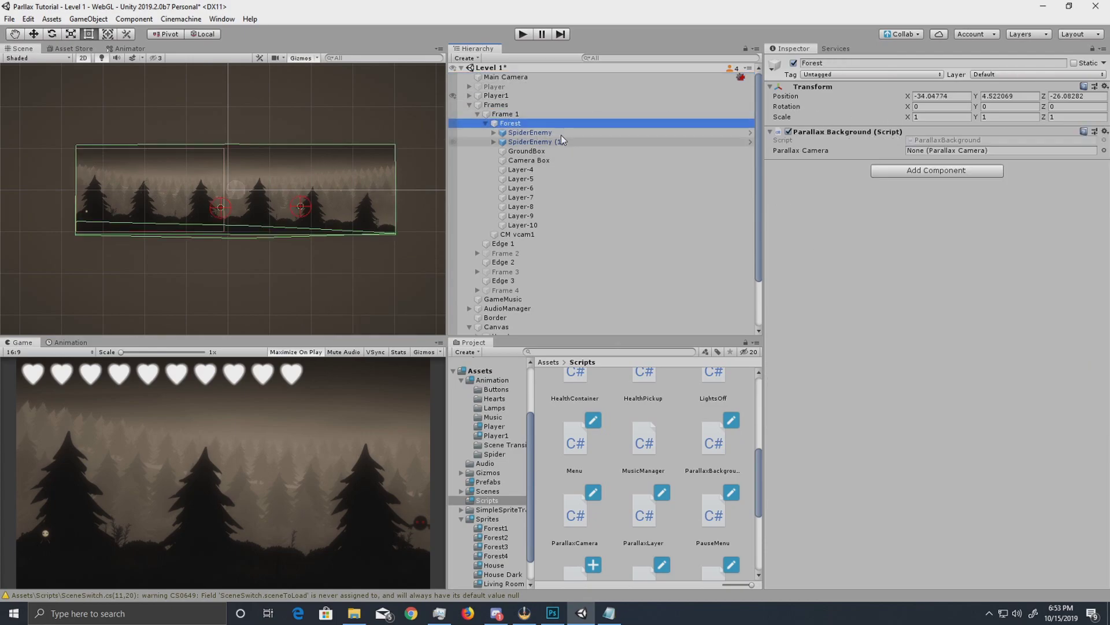
pyautogui.moveTo(497, 77); pyautogui.dragTo(960, 151)
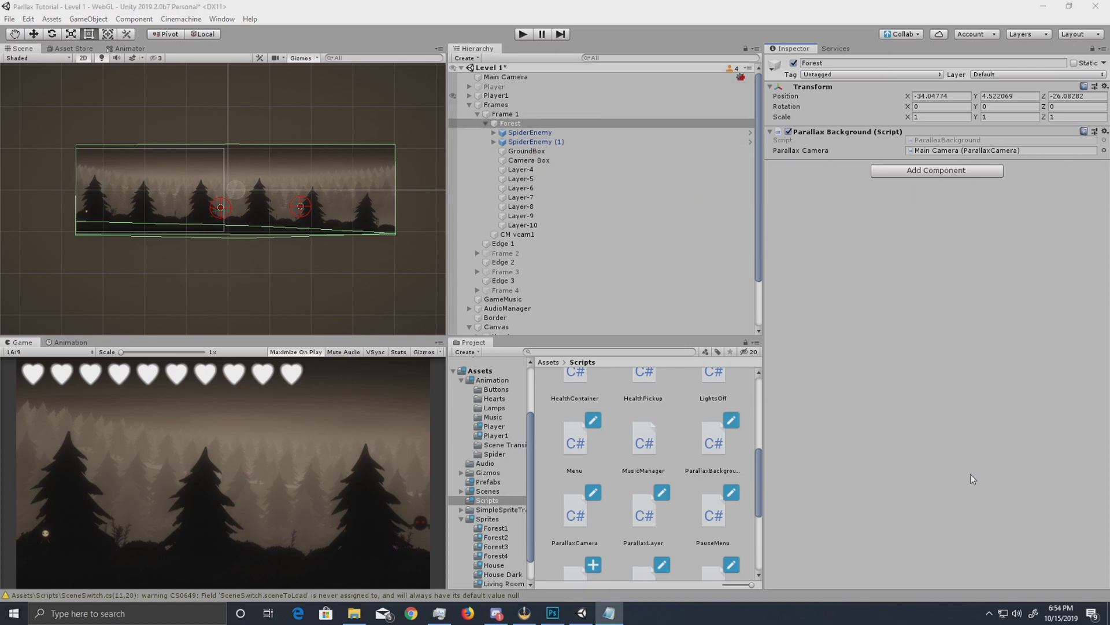
# Collapse the Sprite Renderer on Layer-4 and attach the ParallaxLayer script to Layer-4 through Layer-10 together.
pyautogui.click(530, 170)
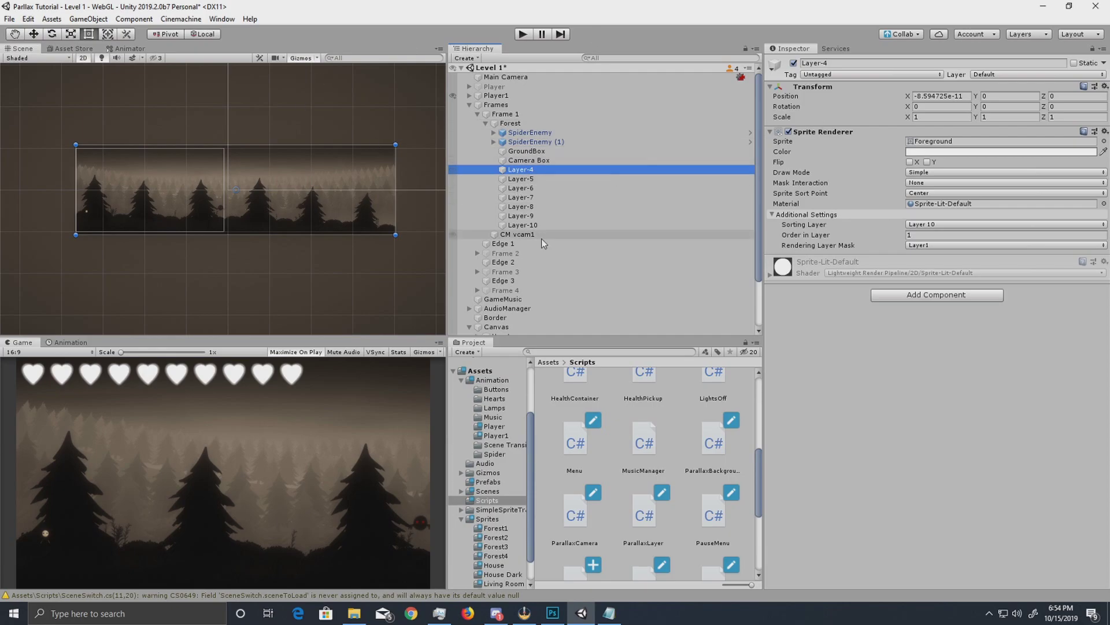
pyautogui.moveTo(517, 164)
pyautogui.mouseDown()
pyautogui.moveTo(521, 196)
pyautogui.moveTo(522, 171)
pyautogui.mouseUp()
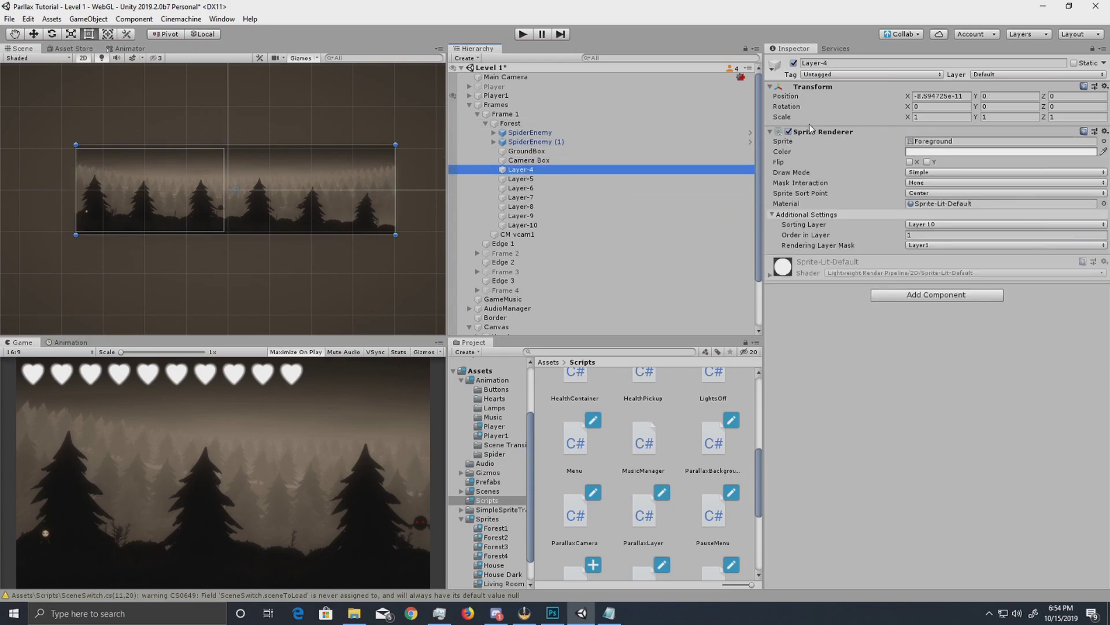
pyautogui.click(770, 133)
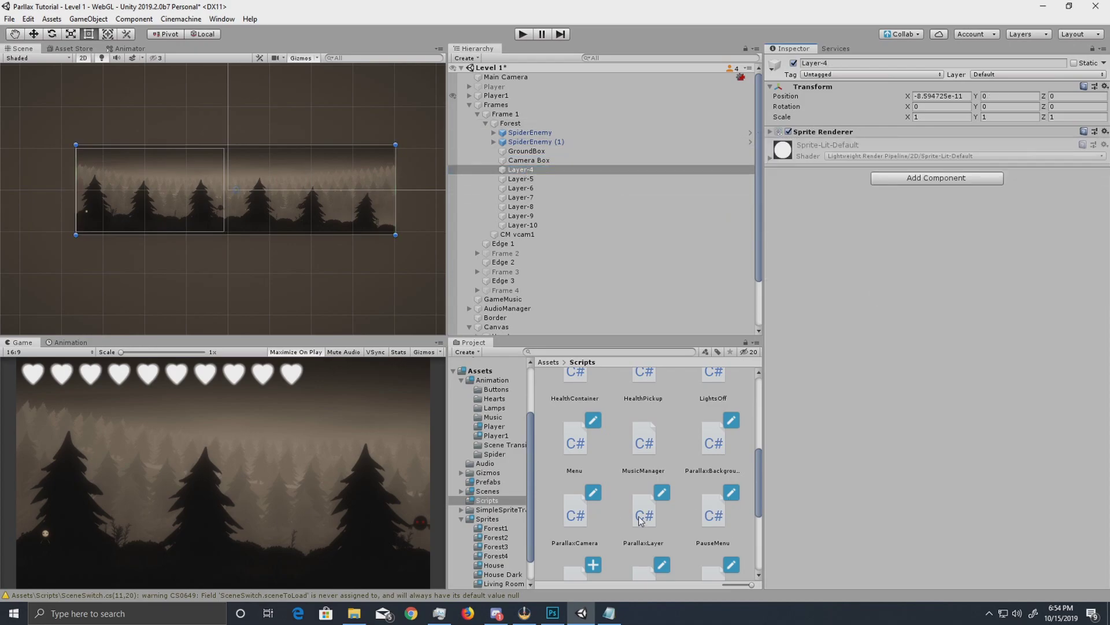
pyautogui.keyDown('shift'); pyautogui.click(533, 225); pyautogui.keyUp('shift')
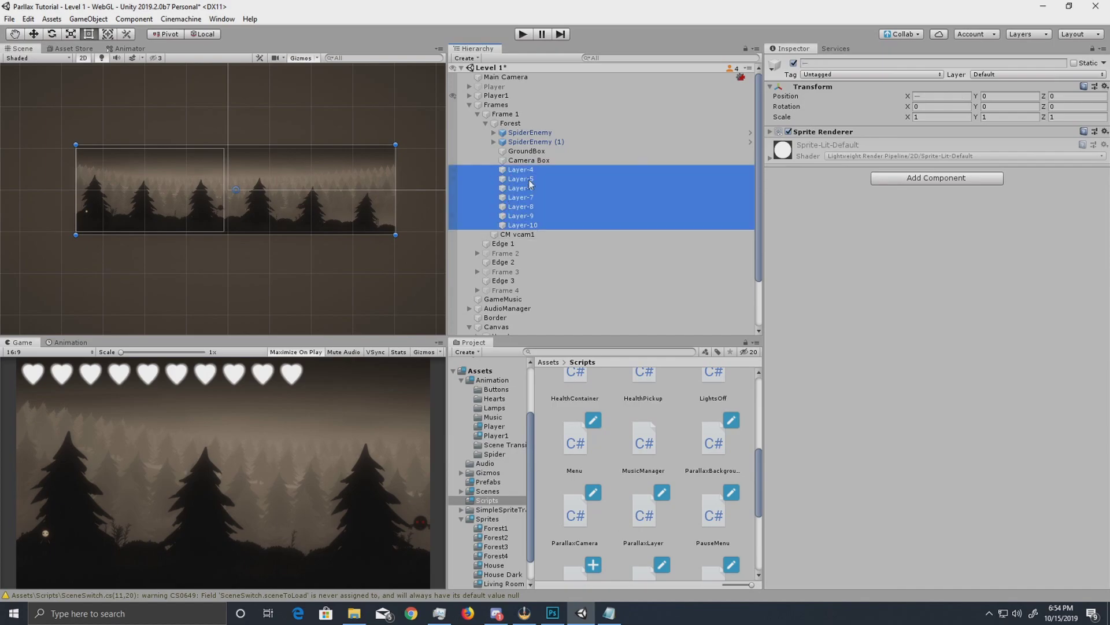
pyautogui.moveTo(630, 506); pyautogui.dragTo(910, 240)
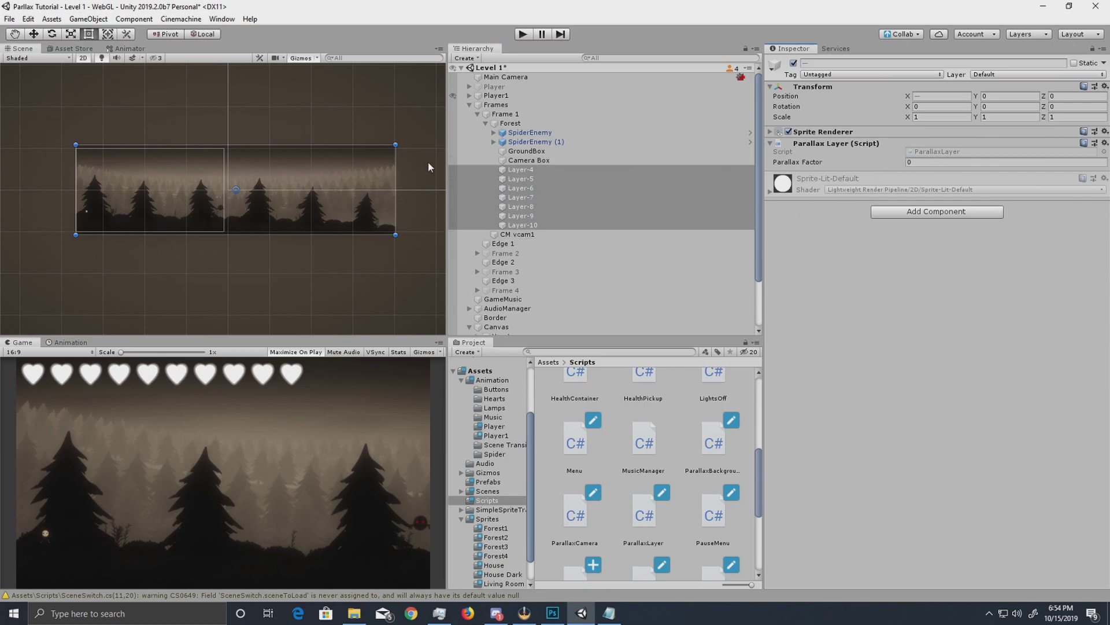
# Examine the Parallax Factor setting in Layer-4's Parallax Layer component.
pyautogui.click(546, 169)
pyautogui.click(972, 164)
pyautogui.click(883, 255)
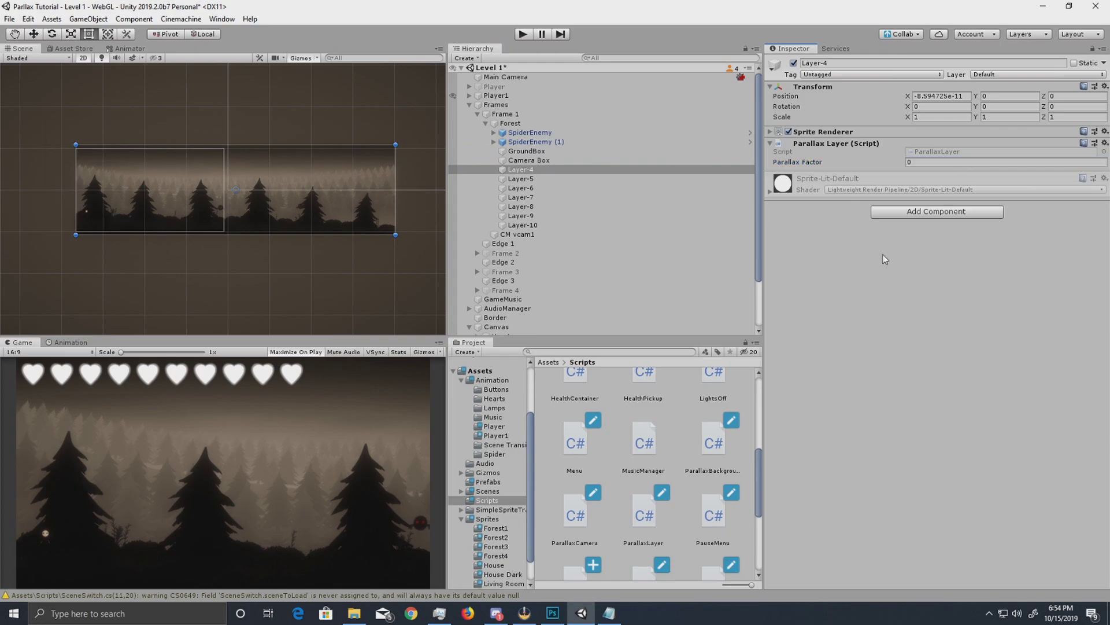
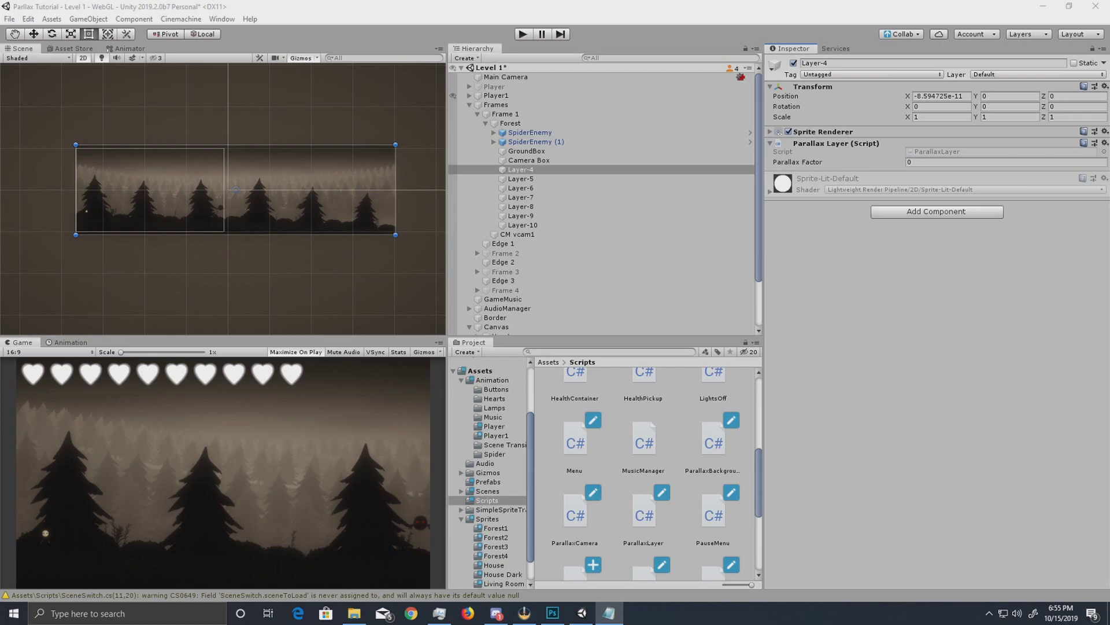
pyautogui.click(441, 5)
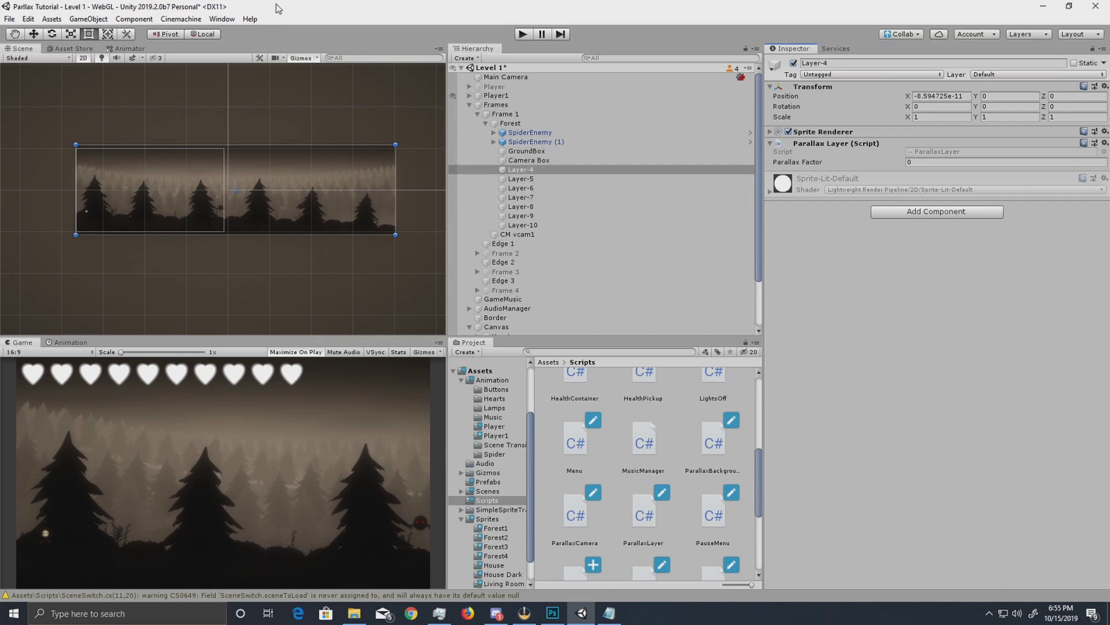
# Set the Parallax Factor of Layer-10 to 0.9 and compare it with Layer-9 and Layer-8.
pyautogui.click(530, 227)
pyautogui.click(803, 64)
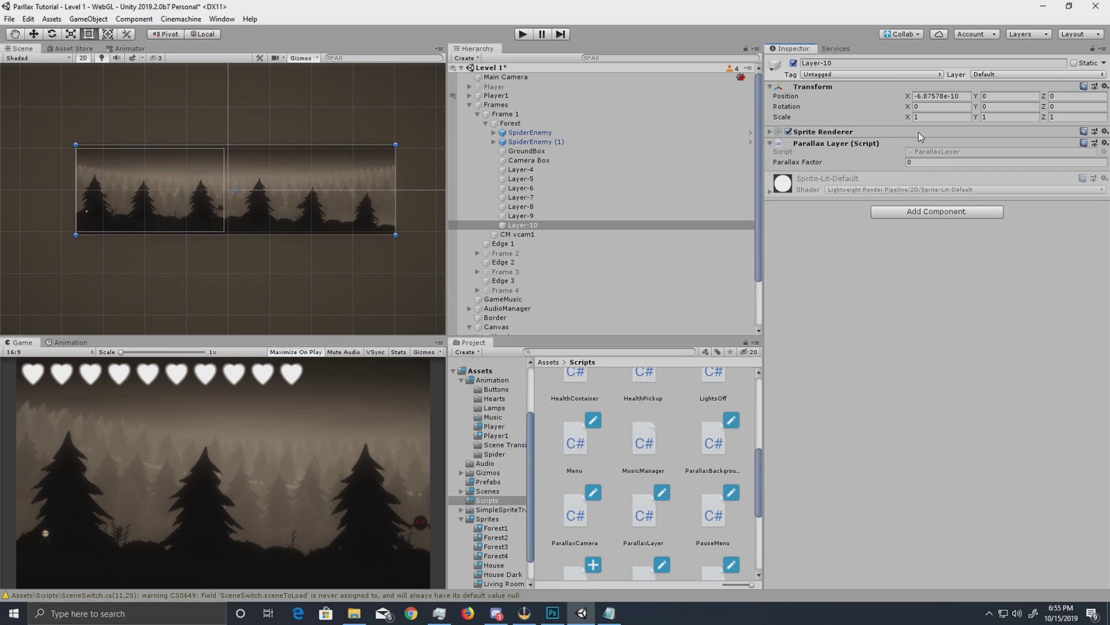
pyautogui.click(923, 162)
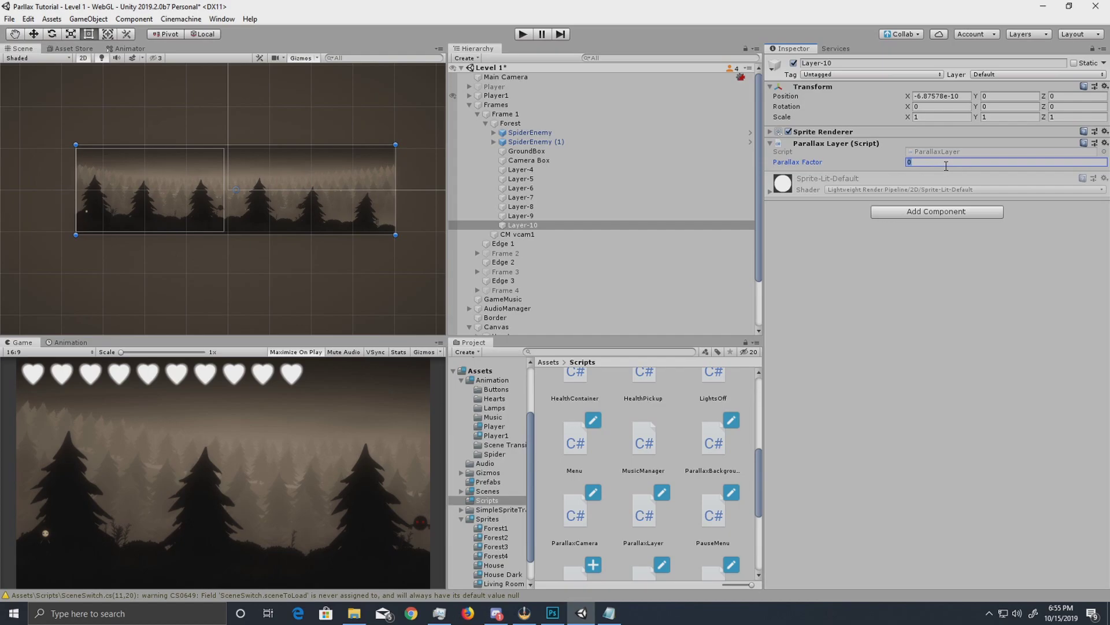
pyautogui.write('0.9')
pyautogui.click(526, 216)
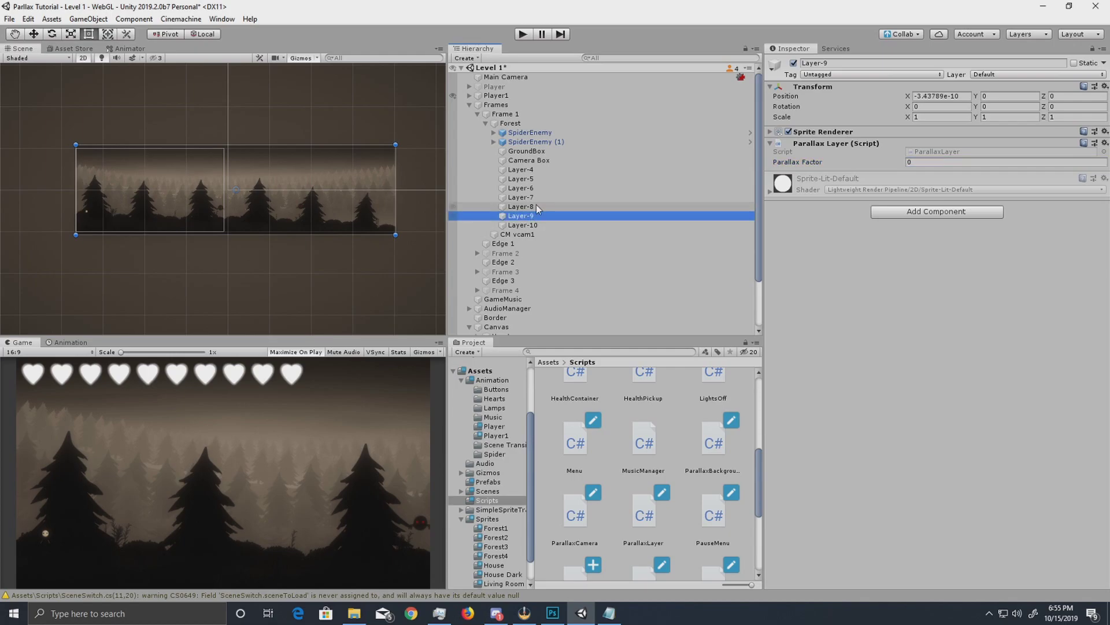
pyautogui.click(523, 207)
pyautogui.click(528, 215)
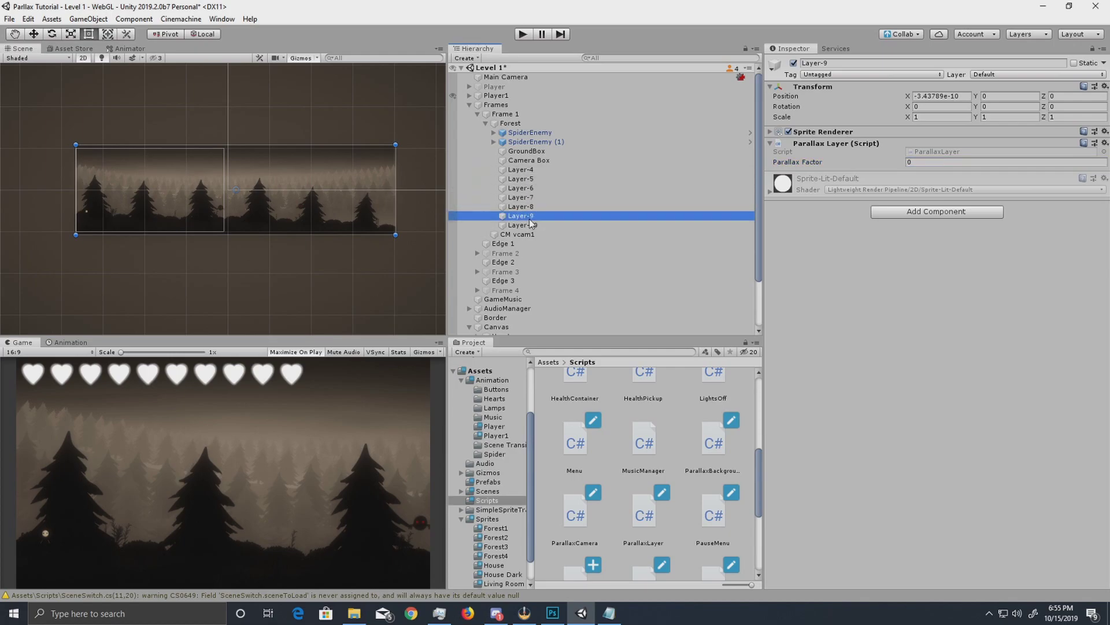
pyautogui.click(530, 225)
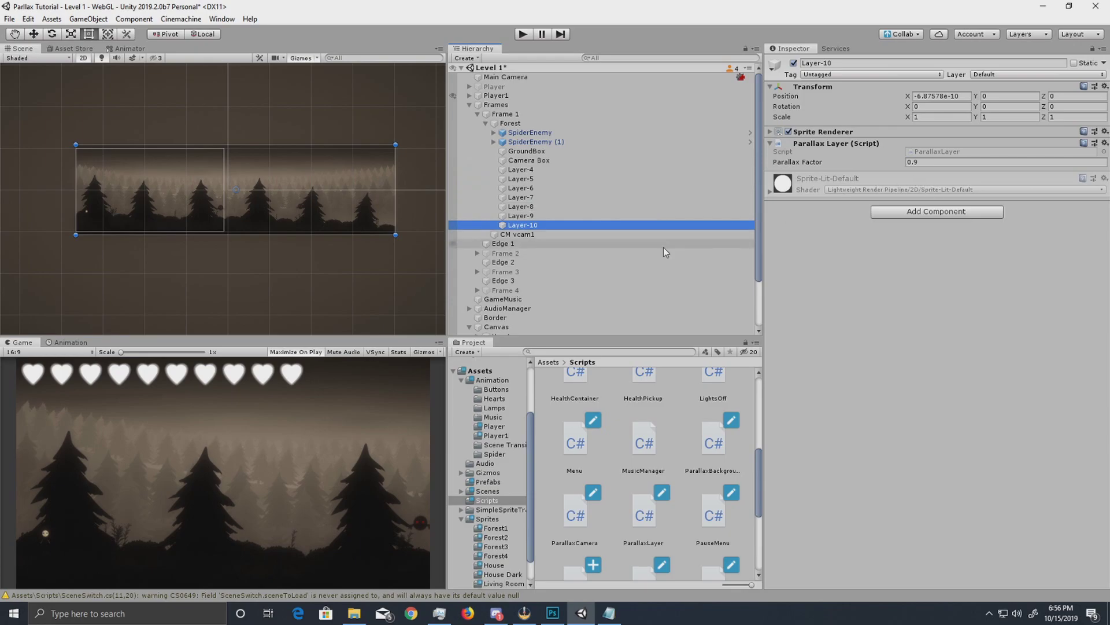
# Toggle Layer-9 off and on to identify its artwork, and set its Parallax Factor to 0.7.
pyautogui.click(561, 217)
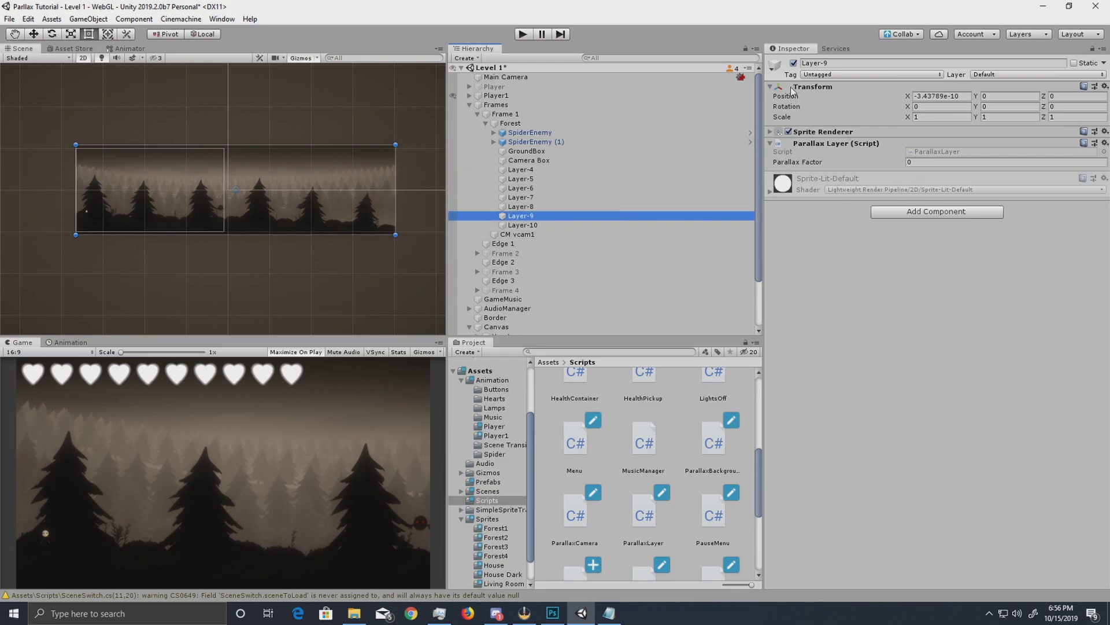
pyautogui.click(794, 63)
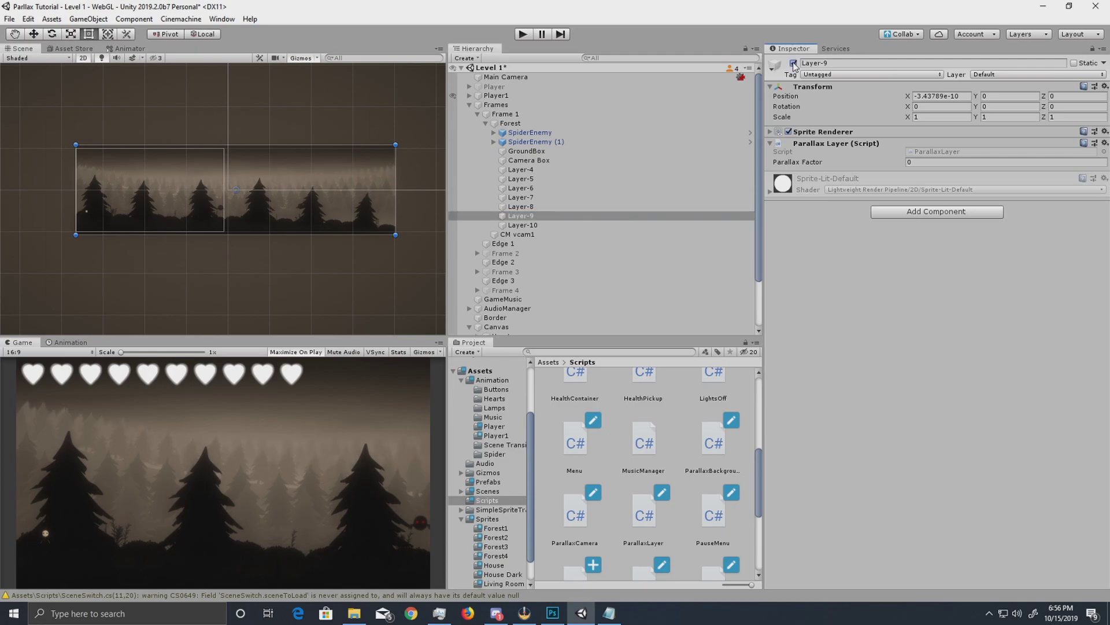
pyautogui.click(919, 162)
pyautogui.write('.7')
pyautogui.press('Return')
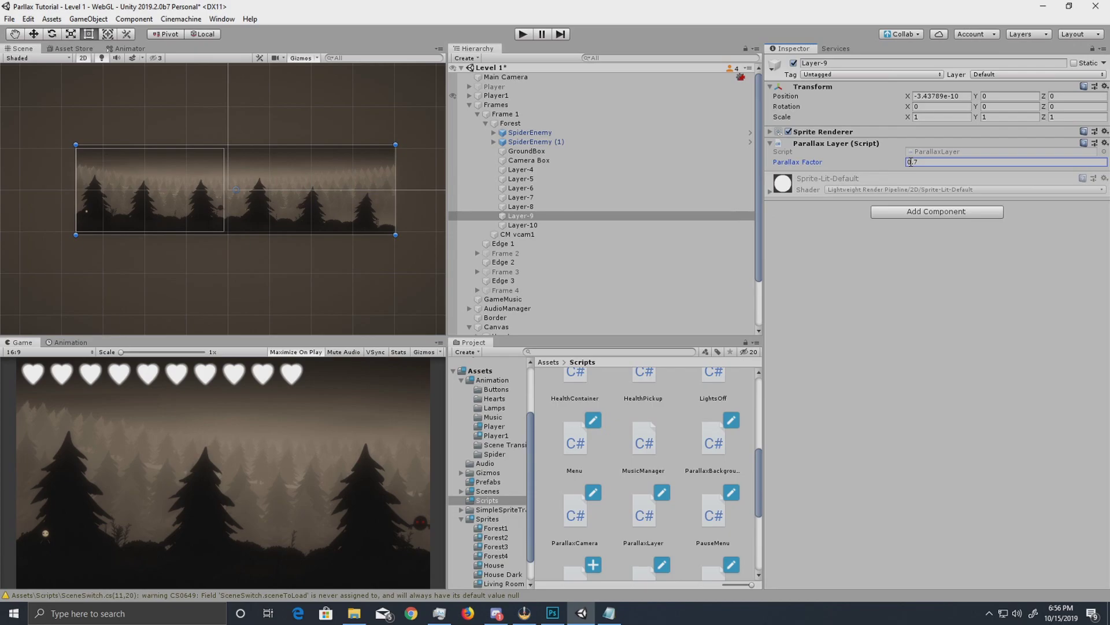
# Toggle Layer-8 off and on to identify its artwork, and set its Parallax Factor to 0.6.
pyautogui.click(551, 207)
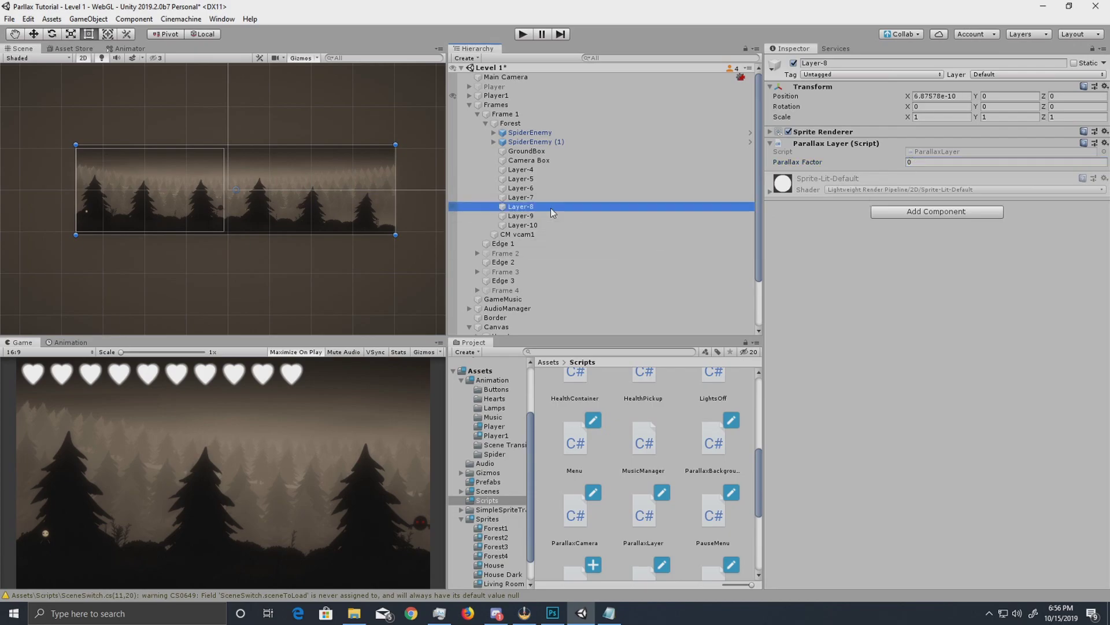
pyautogui.click(792, 62)
pyautogui.click(793, 63)
pyautogui.click(917, 165)
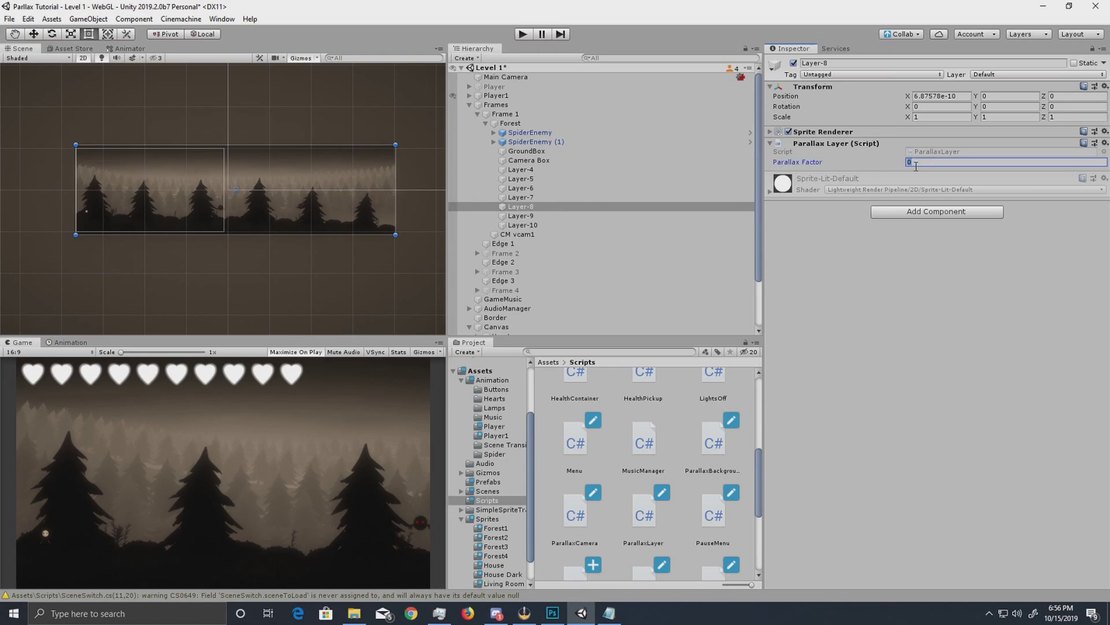
pyautogui.write('.6')
# Toggle Layer-7 off and on to identify its artwork, and set its Parallax Factor to 0.5.
pyautogui.click(549, 198)
pyautogui.click(796, 67)
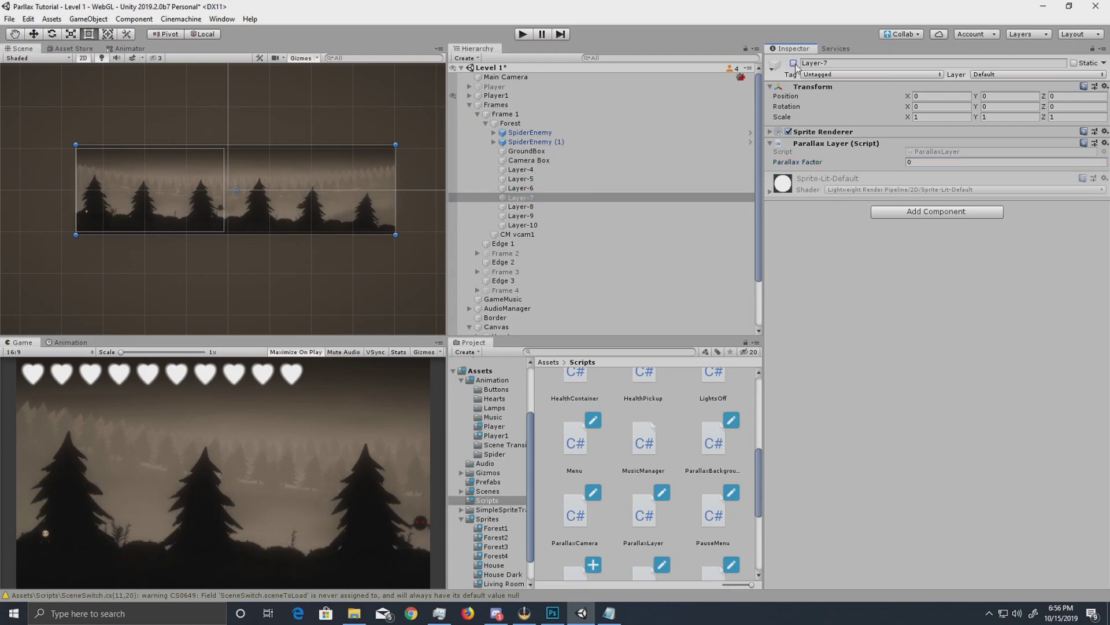
pyautogui.click(923, 161)
pyautogui.write('0.5')
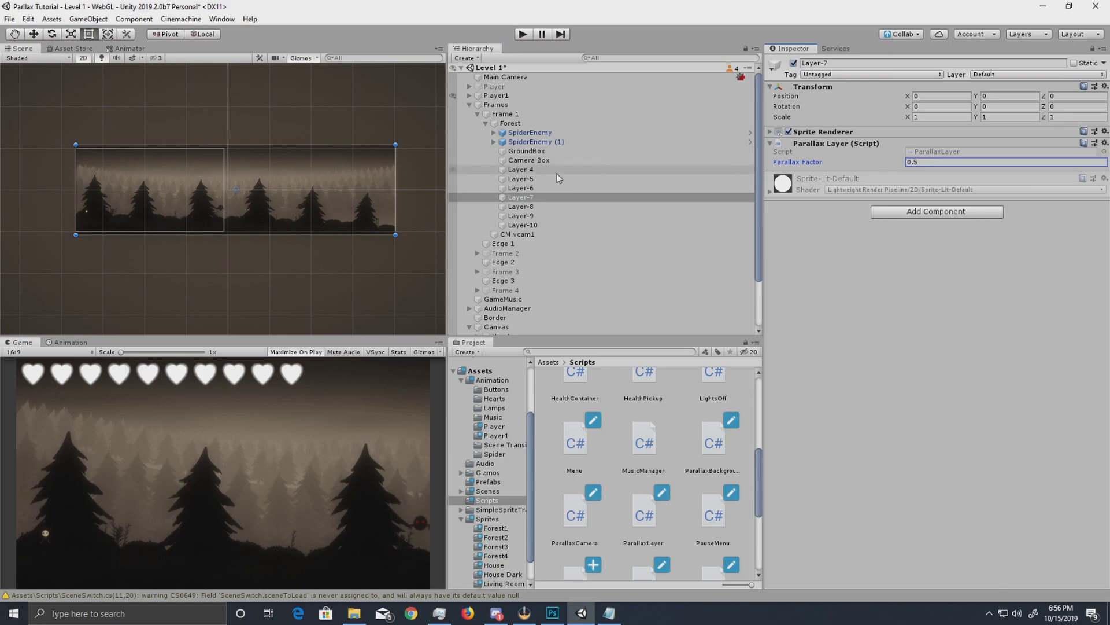
# Toggle Layer-6 off and on to identify its artwork, and set its Parallax Factor to 0.3.
pyautogui.click(558, 186)
pyautogui.click(793, 62)
pyautogui.click(794, 63)
pyautogui.click(930, 163)
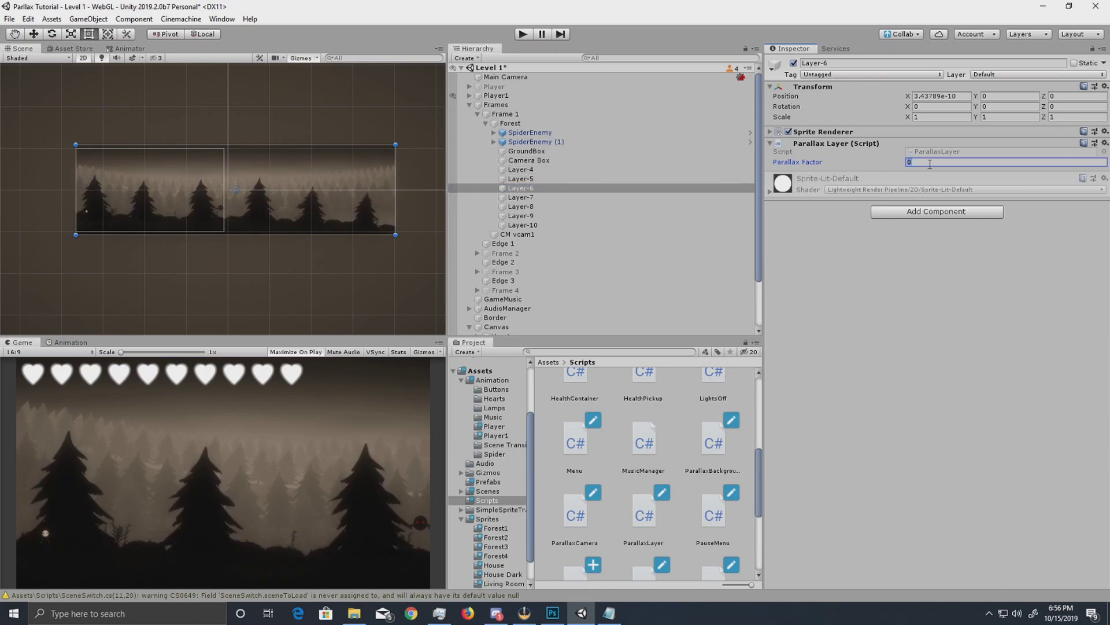
pyautogui.write('.3')
pyautogui.press('Return')
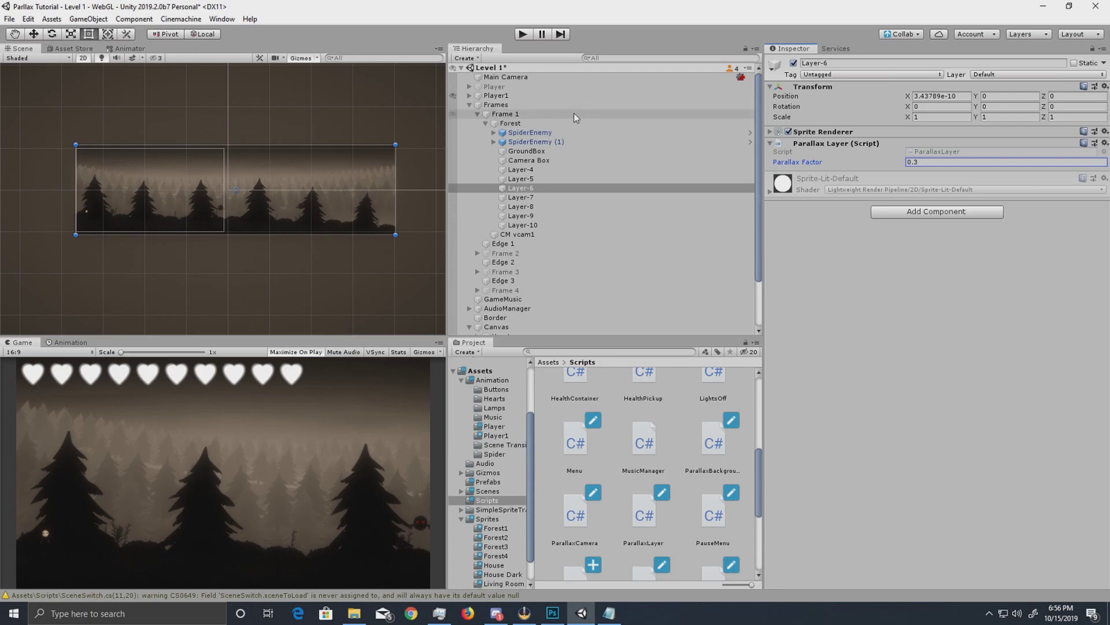
# Toggle Layer-5 off and on repeatedly to examine its artwork, and check its Parallax Factor.
pyautogui.click(523, 178)
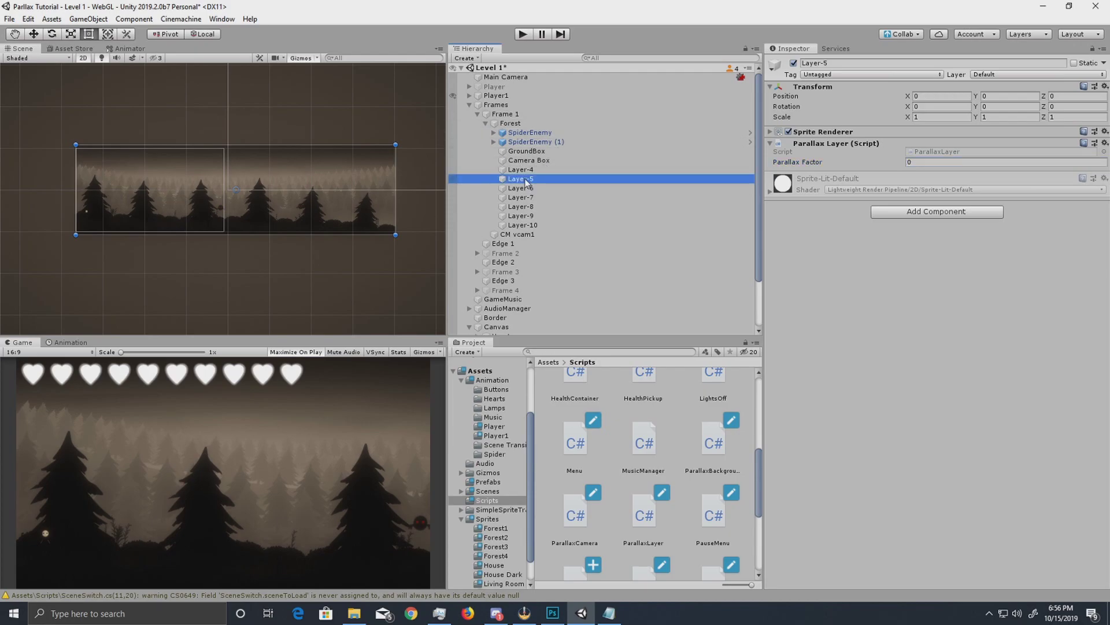
pyautogui.click(794, 63)
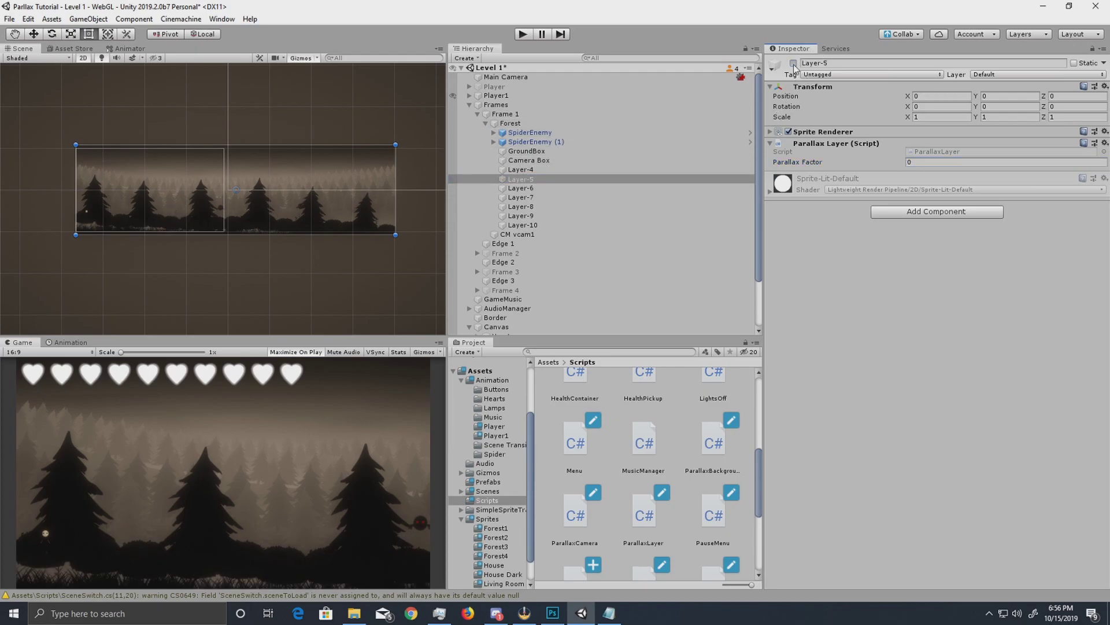
pyautogui.click(794, 63)
pyautogui.click(793, 63)
pyautogui.click(794, 63)
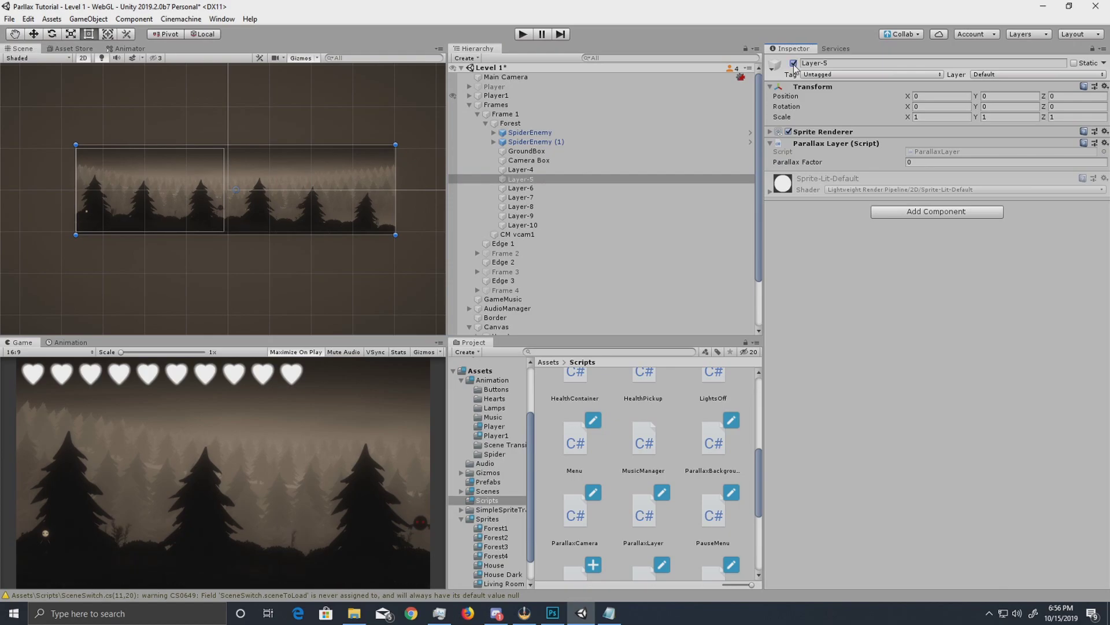
pyautogui.click(794, 63)
pyautogui.click(794, 63)
pyautogui.click(951, 163)
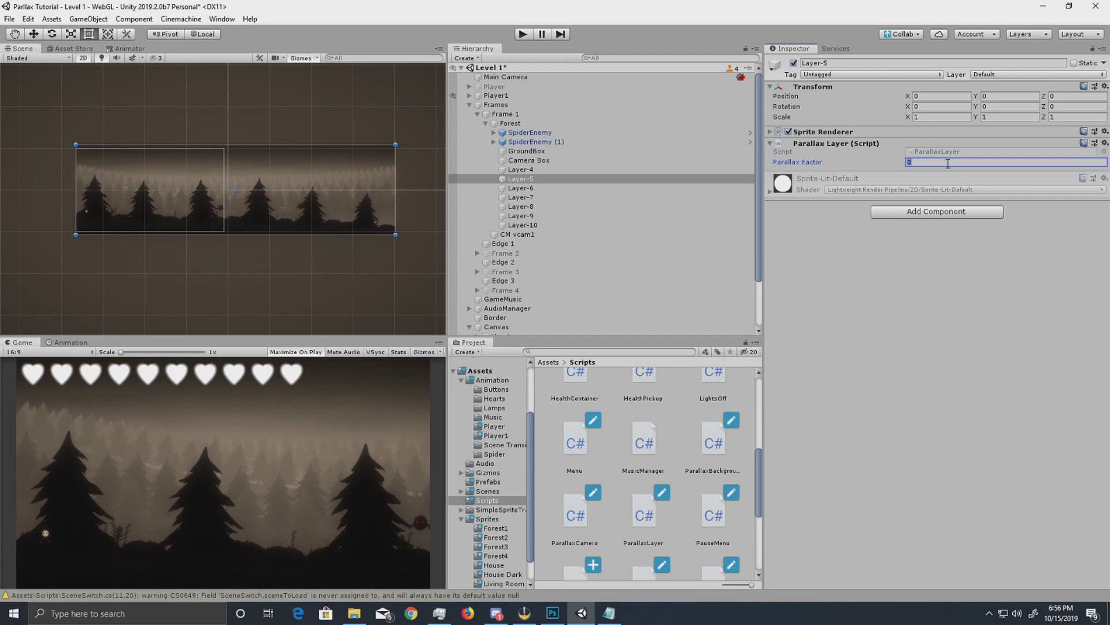
# Toggle Layer-4 off and on to identify its artwork, and set its Parallax Factor to -0.2, keeping the layer's name.
pyautogui.click(521, 169)
pyautogui.scroll(3, 293, 206)
pyautogui.scroll(-2, 279, 197)
pyautogui.moveTo(232, 196); pyautogui.dragTo(328, 180, button='middle')
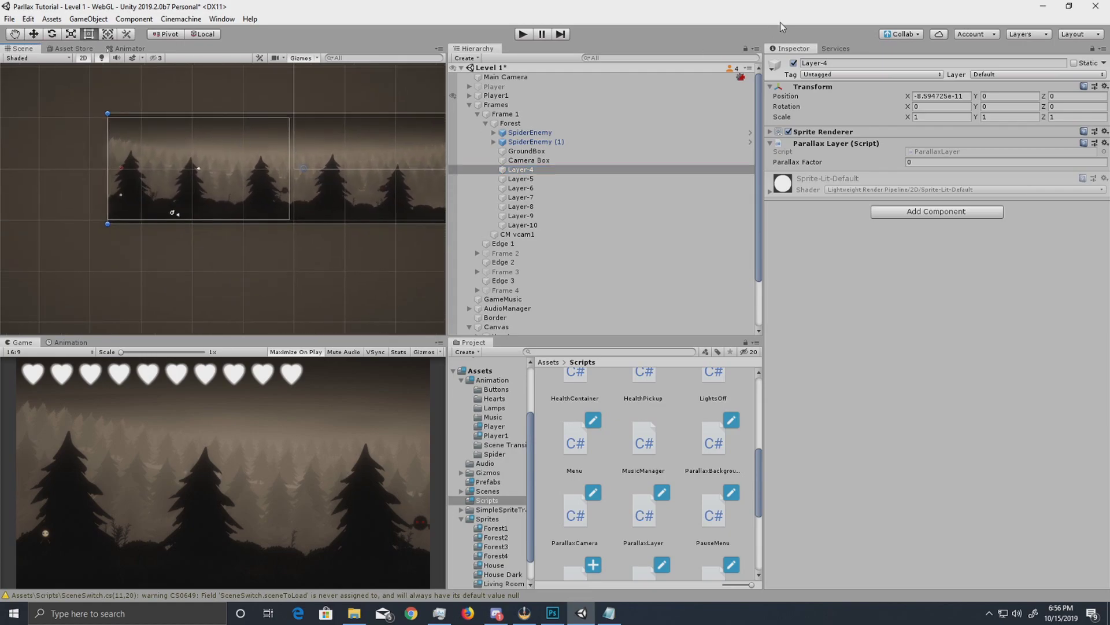
pyautogui.click(794, 63)
pyautogui.click(925, 162)
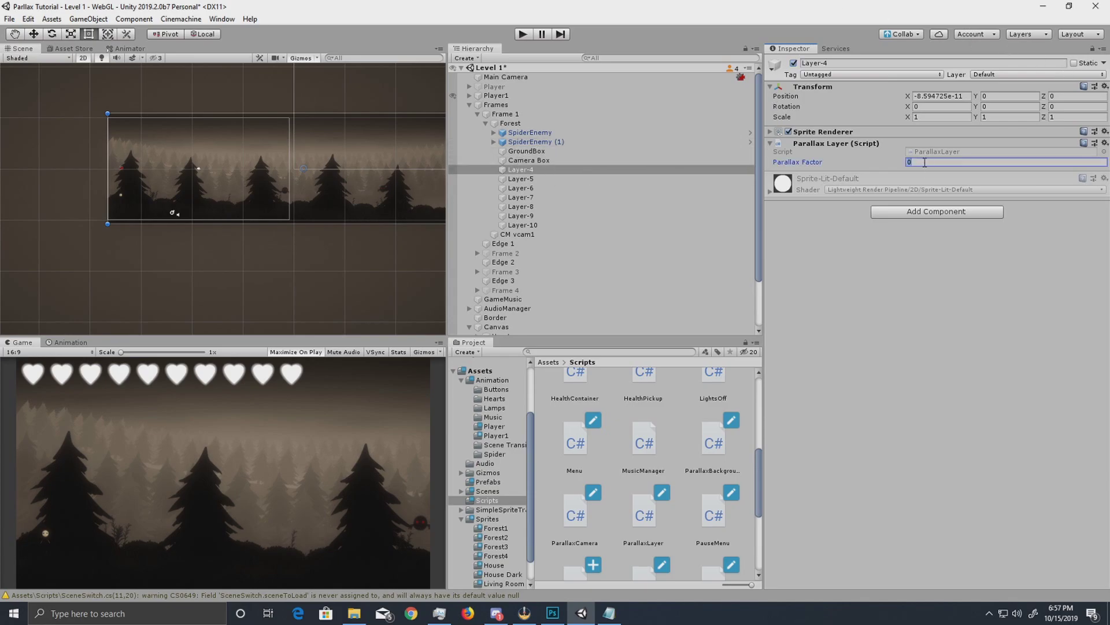
pyautogui.write('-0.2')
pyautogui.click(546, 169)
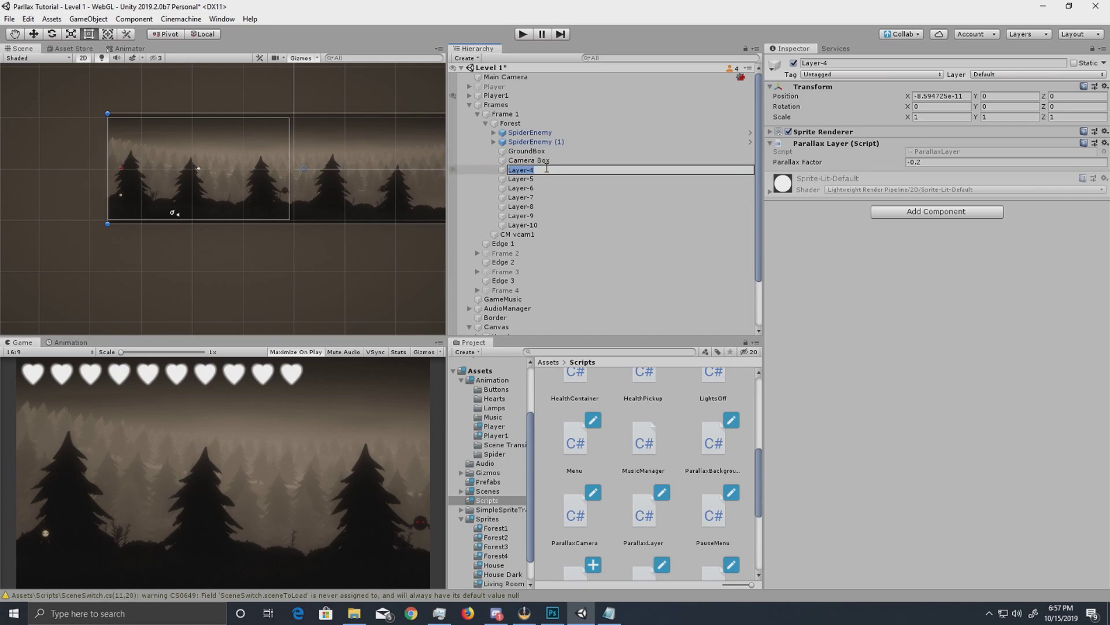
pyautogui.click(586, 289)
pyautogui.click(546, 169)
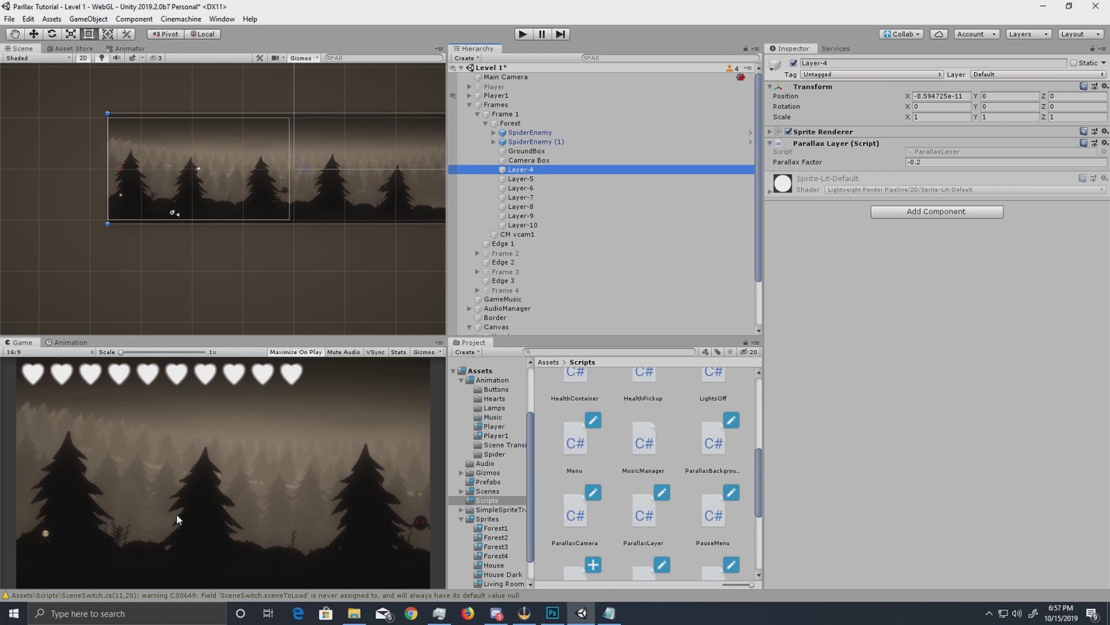
pyautogui.click(970, 162)
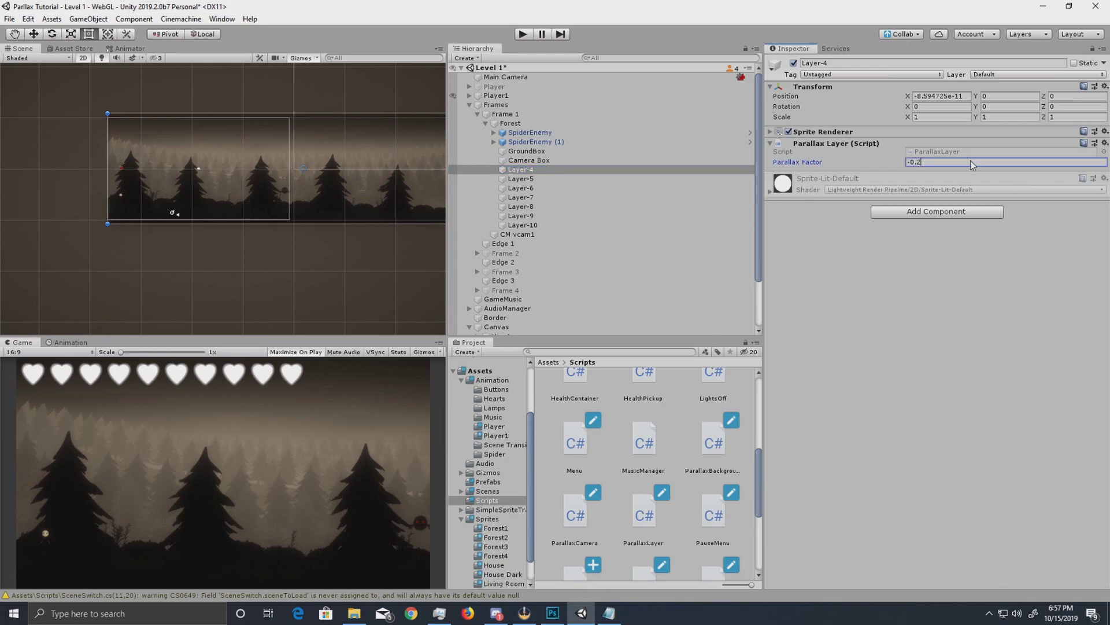
# Compare the Parallax Factor values of Layer-4, Layer-5 and Layer-6.
pyautogui.click(905, 320)
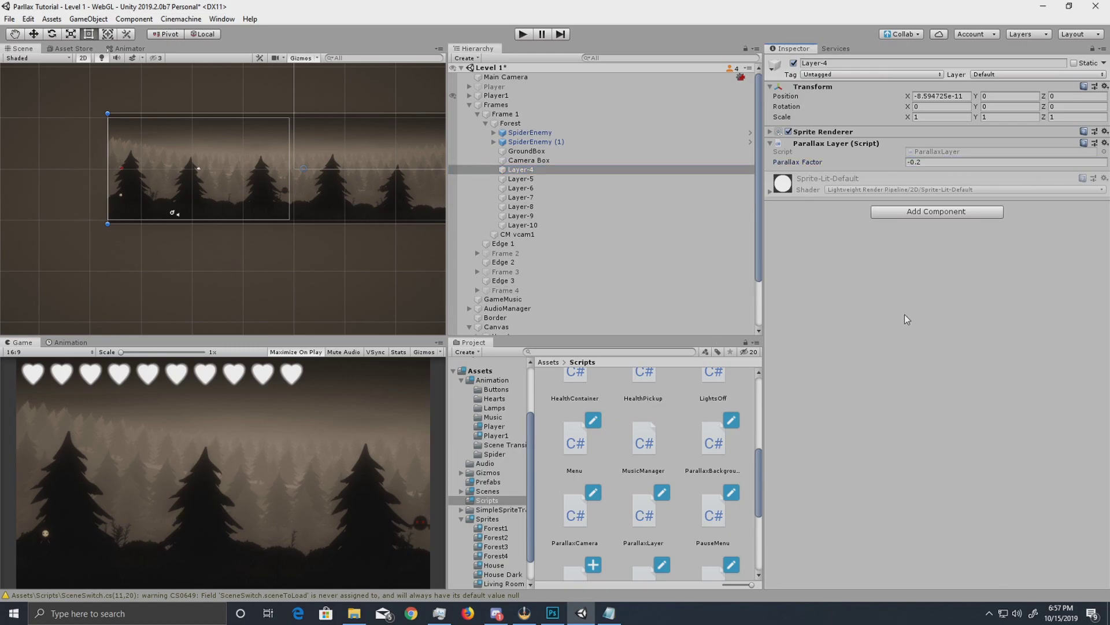
pyautogui.click(523, 179)
pyautogui.click(535, 189)
pyautogui.click(524, 179)
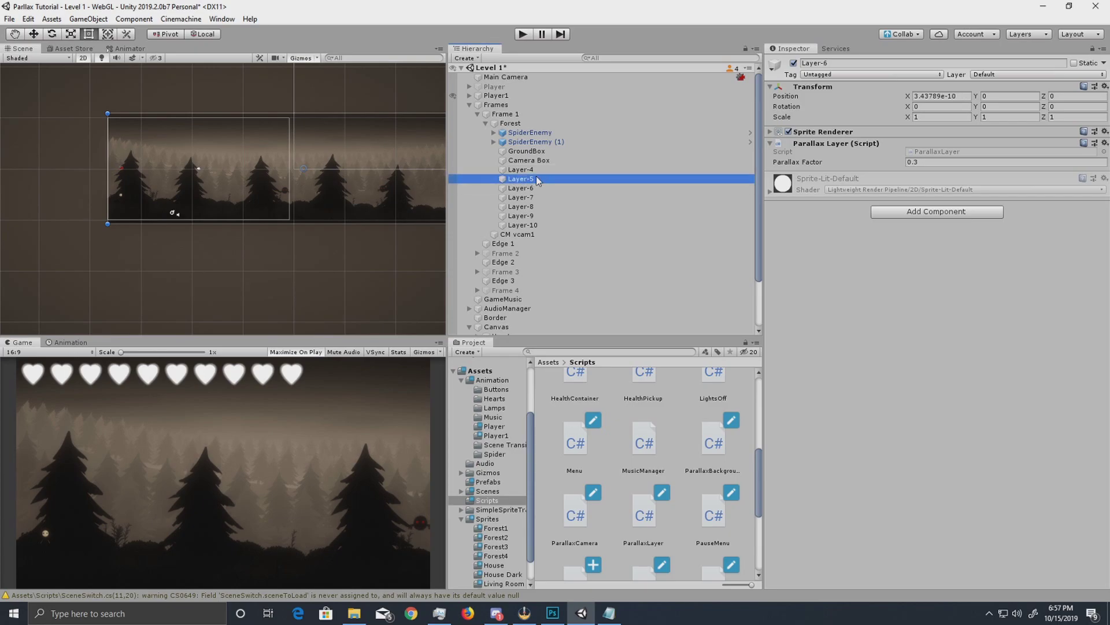
pyautogui.click(529, 190)
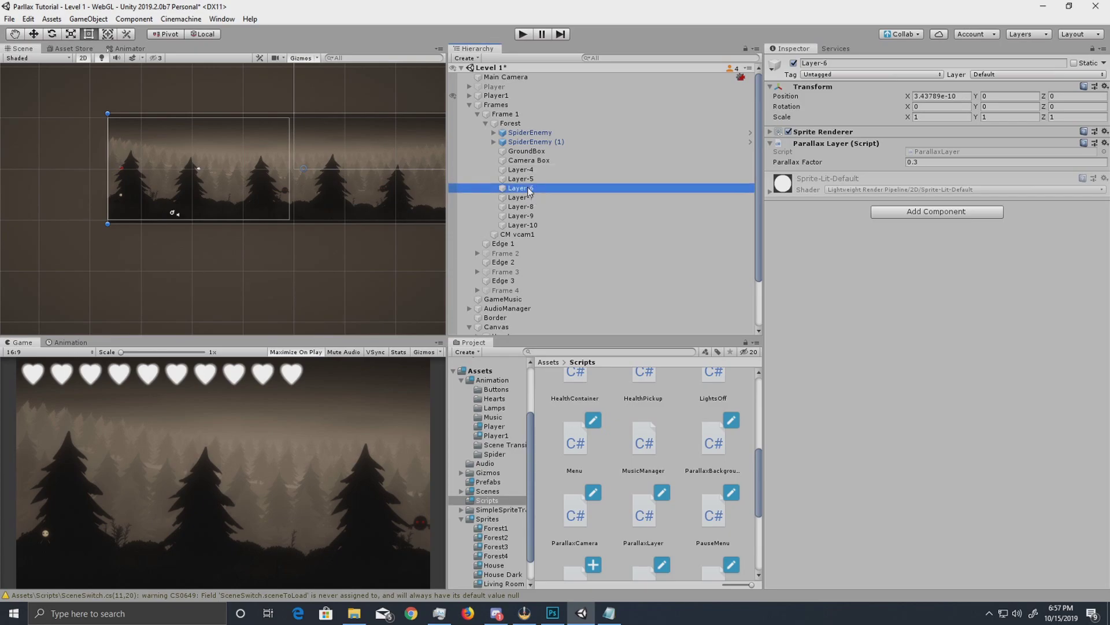
pyautogui.click(533, 182)
pyautogui.click(955, 162)
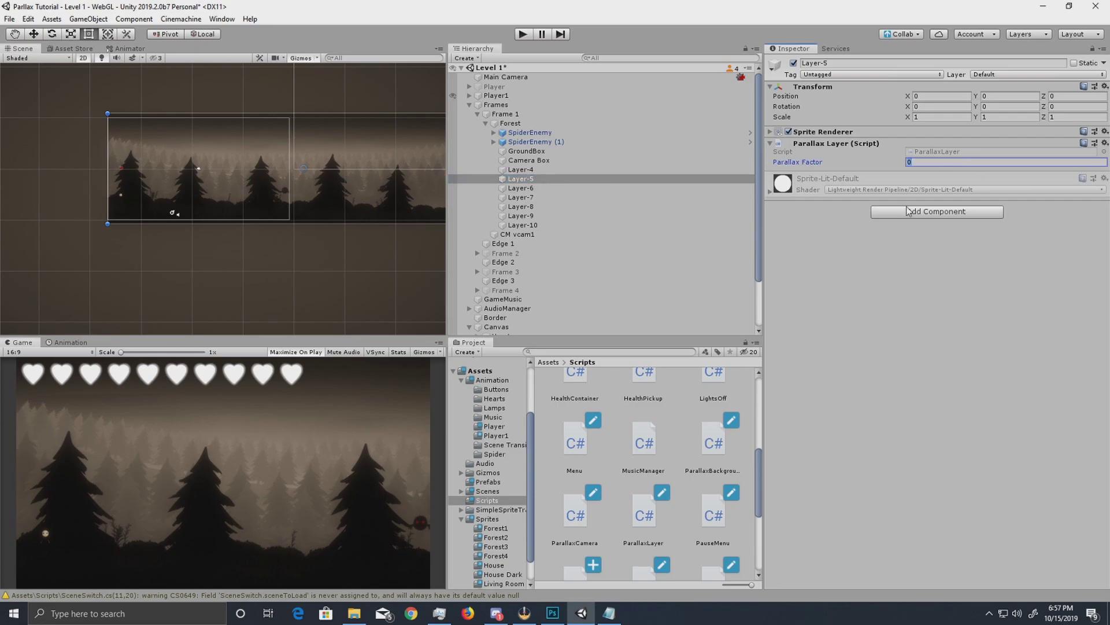
pyautogui.click(564, 225)
pyautogui.click(537, 170)
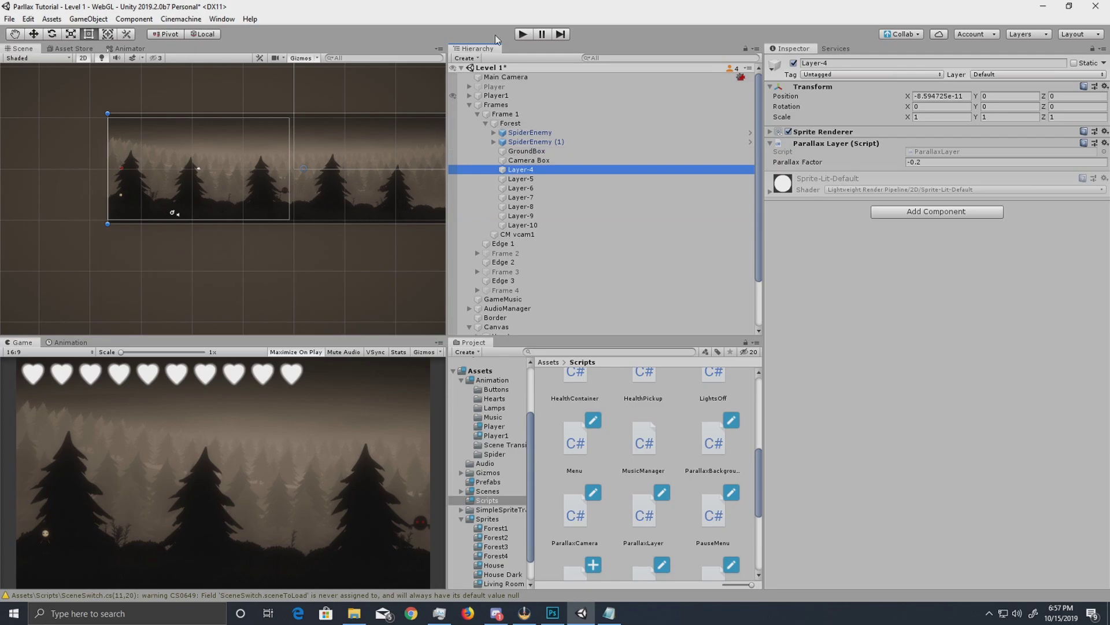
# Play-test the level by walking the character back and forth to examine the forest layers' parallax scrolling, and stop play mode.
pyautogui.click(523, 35)
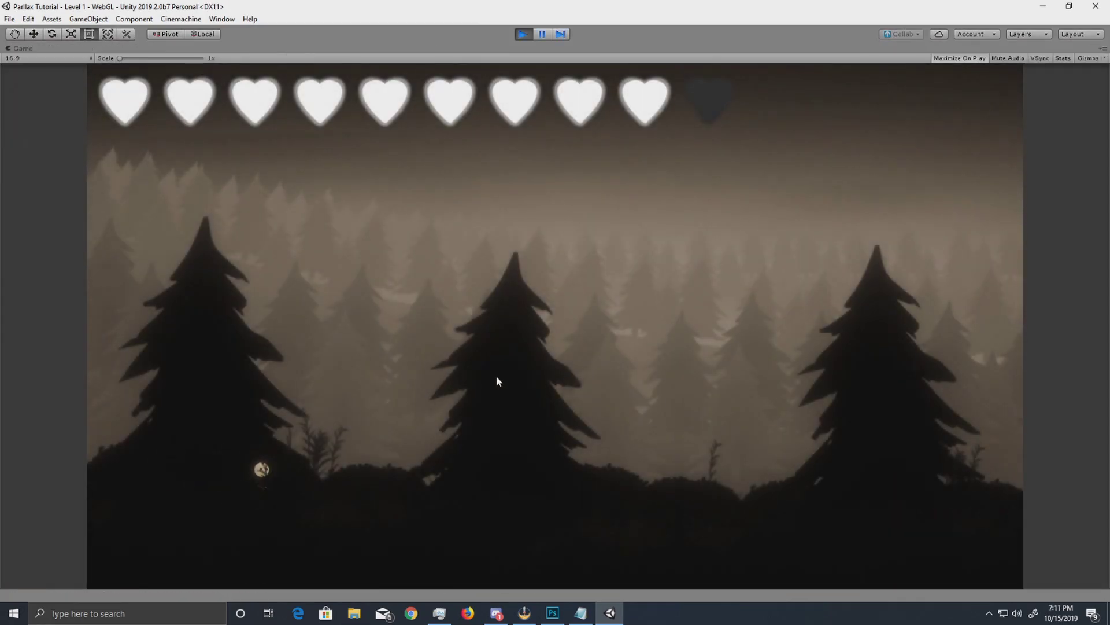
pyautogui.press('Right')
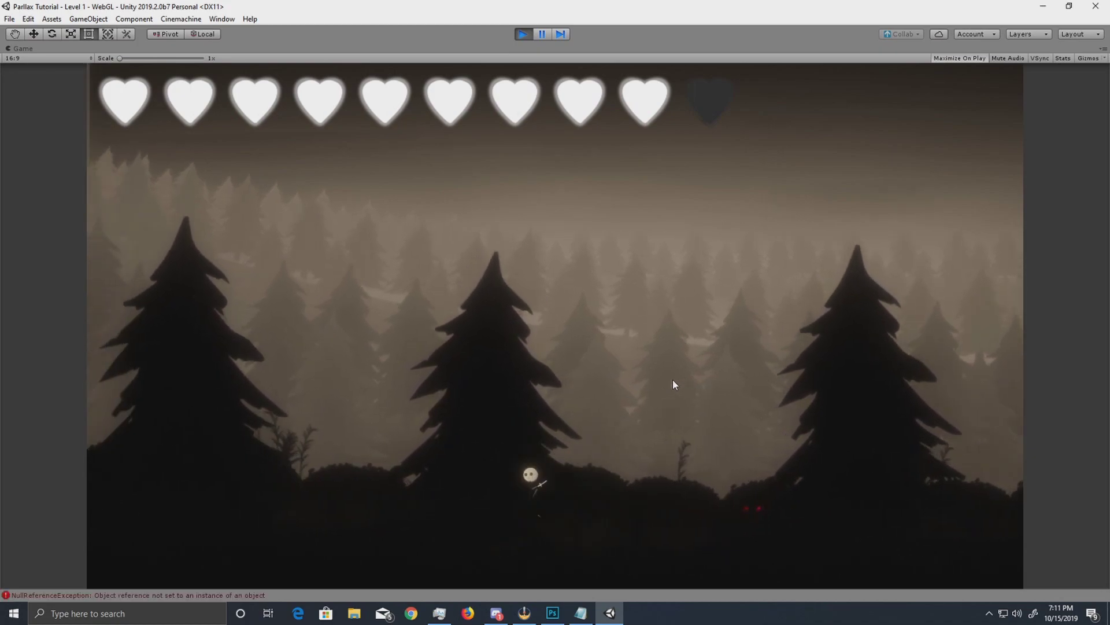
pyautogui.press('Right')
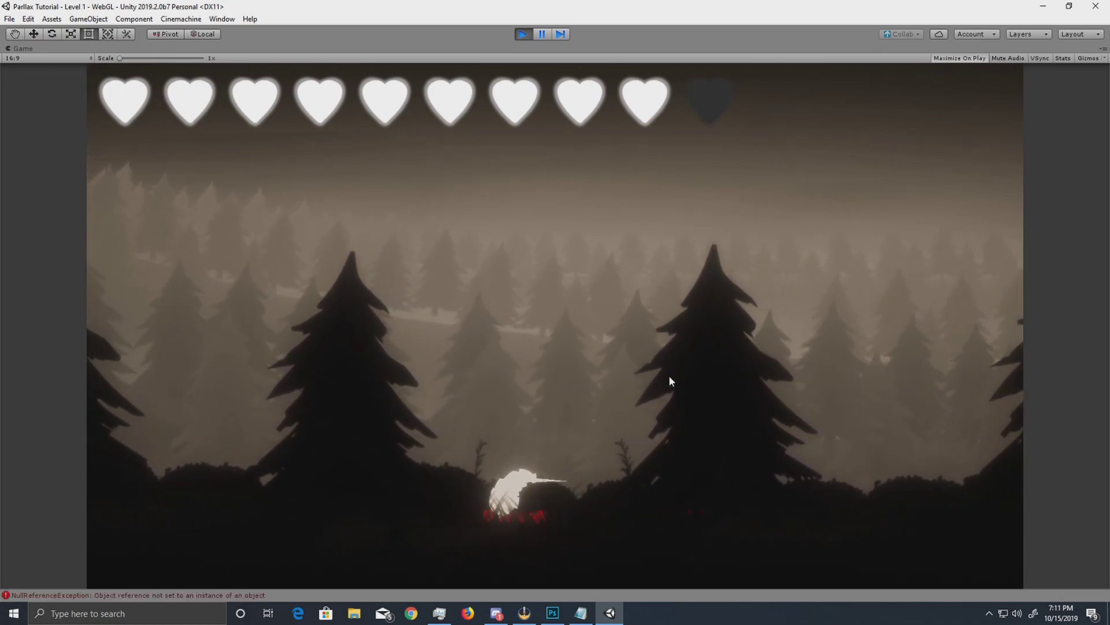
pyautogui.press('Right')
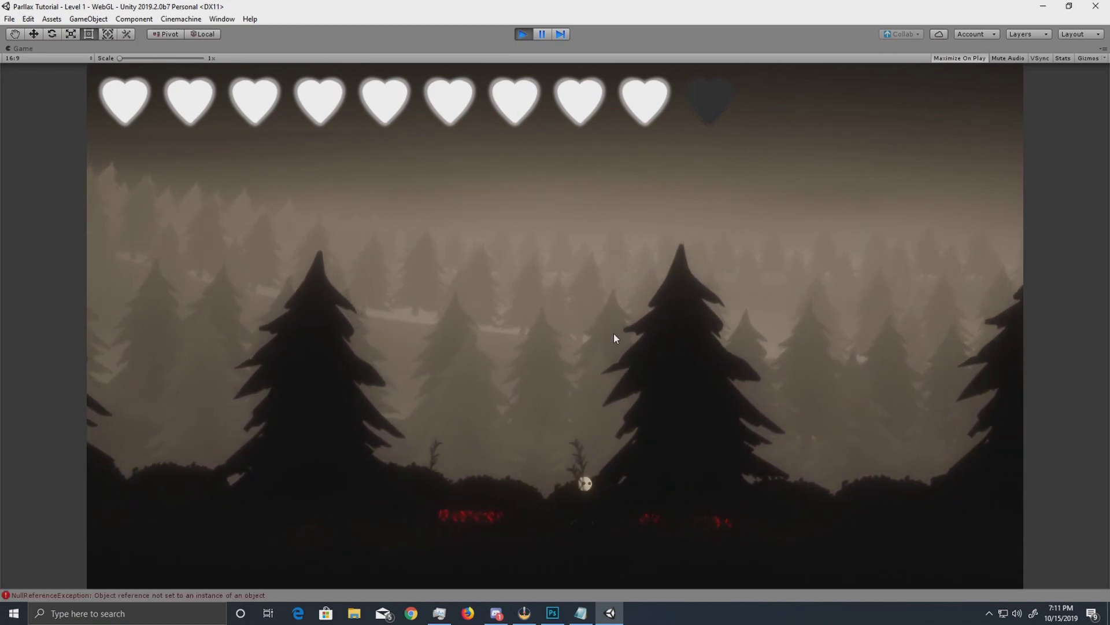
pyautogui.press('Right')
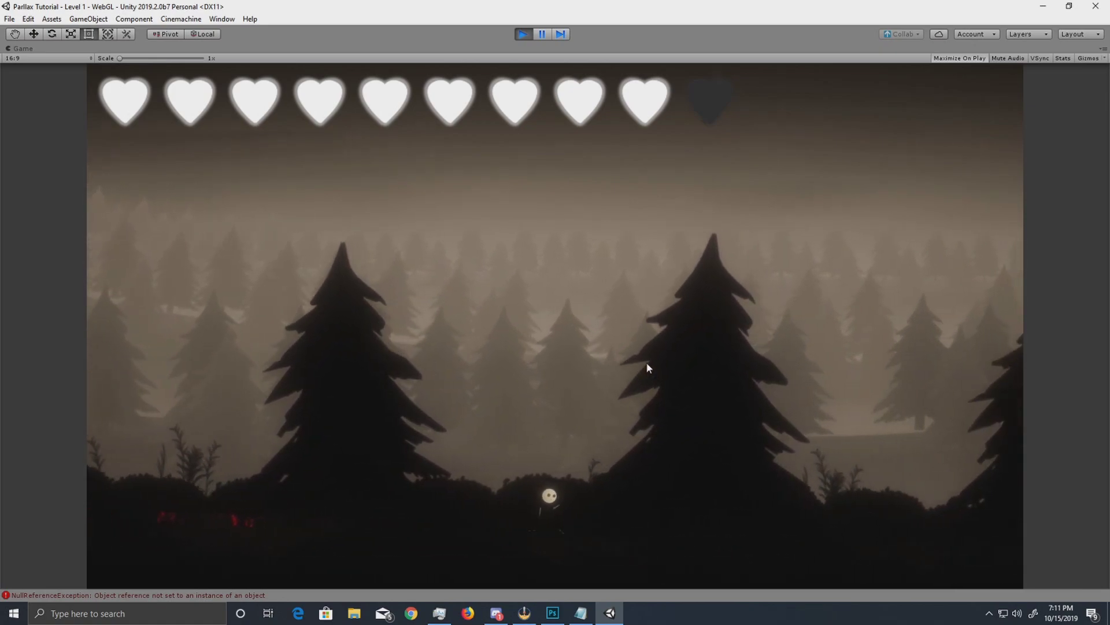
pyautogui.press('Right')
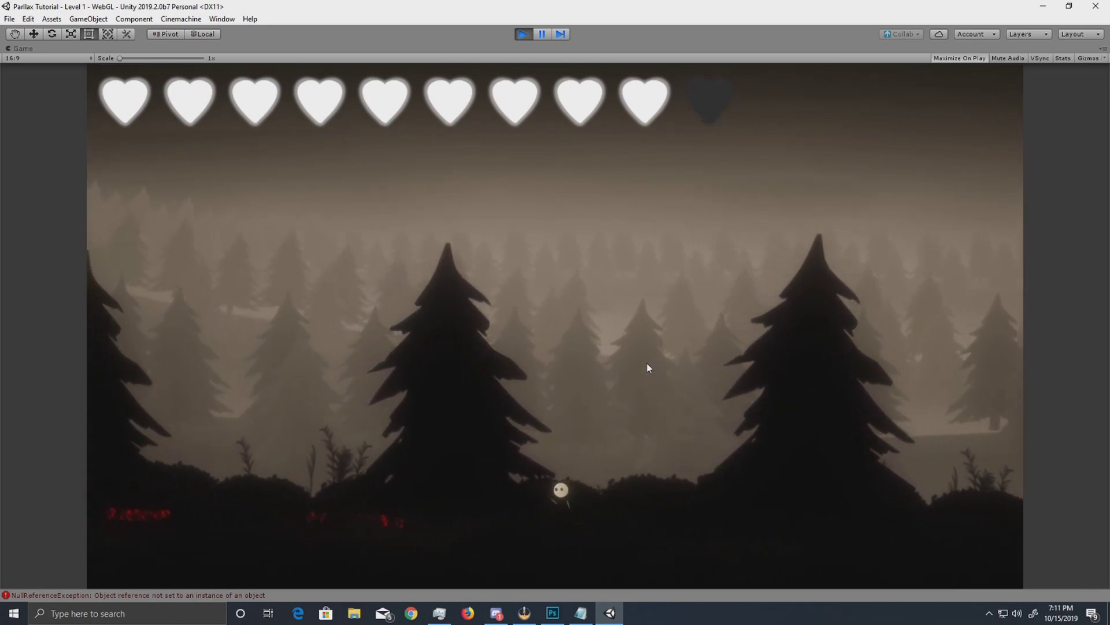
pyautogui.press('Left')
pyautogui.press('Right')
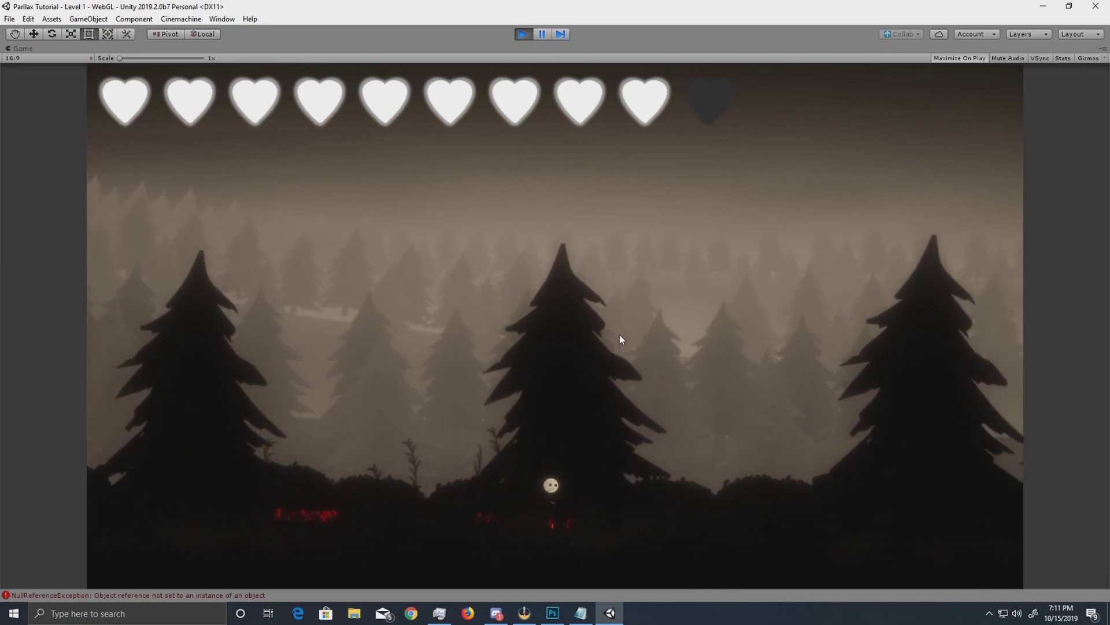
pyautogui.press('Right')
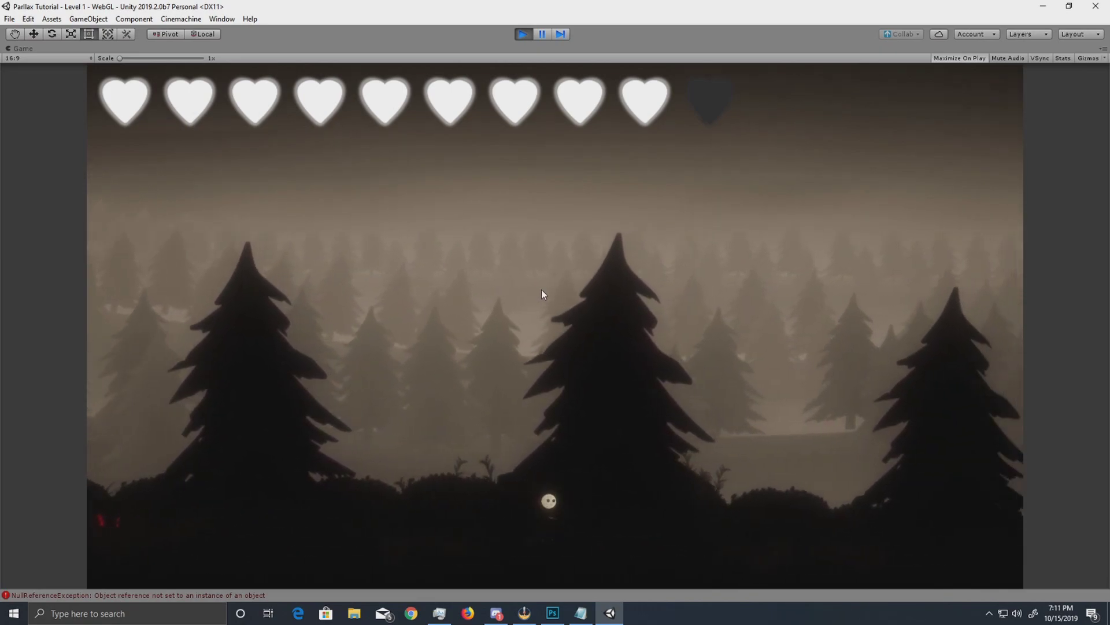
pyautogui.press('Right')
pyautogui.press('Left')
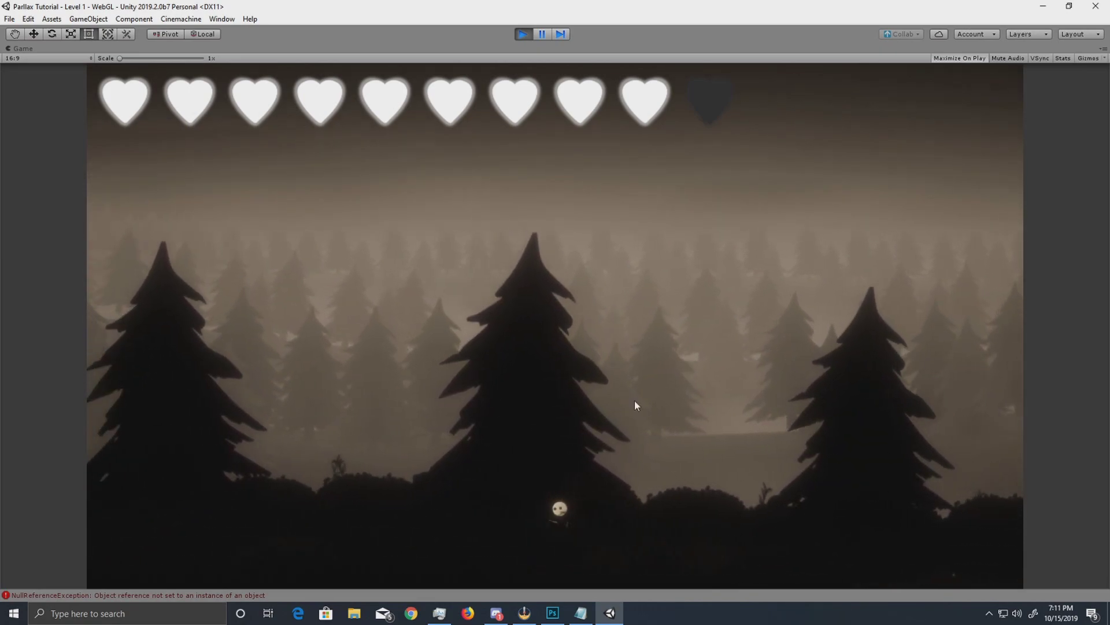
pyautogui.press('Left')
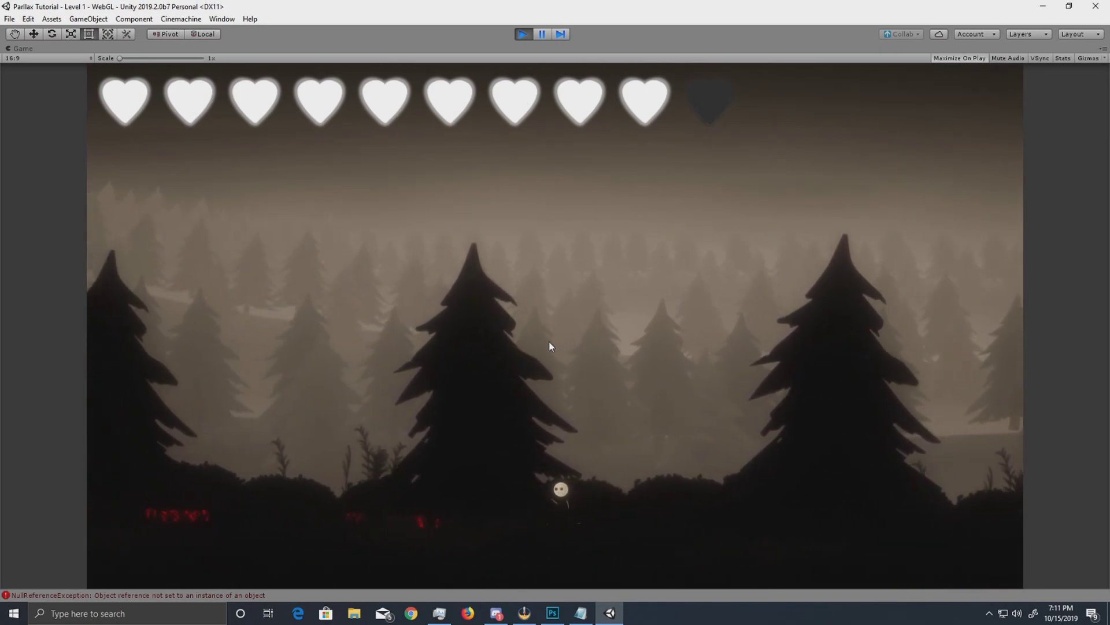
pyautogui.press('Left')
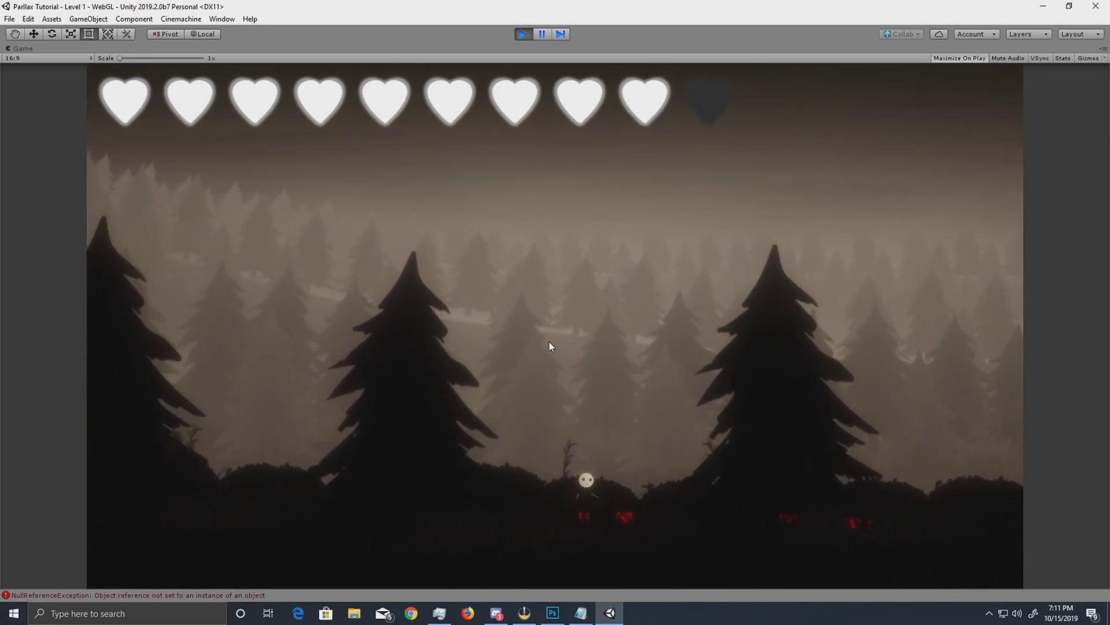
pyautogui.press('Right')
pyautogui.press('Right')
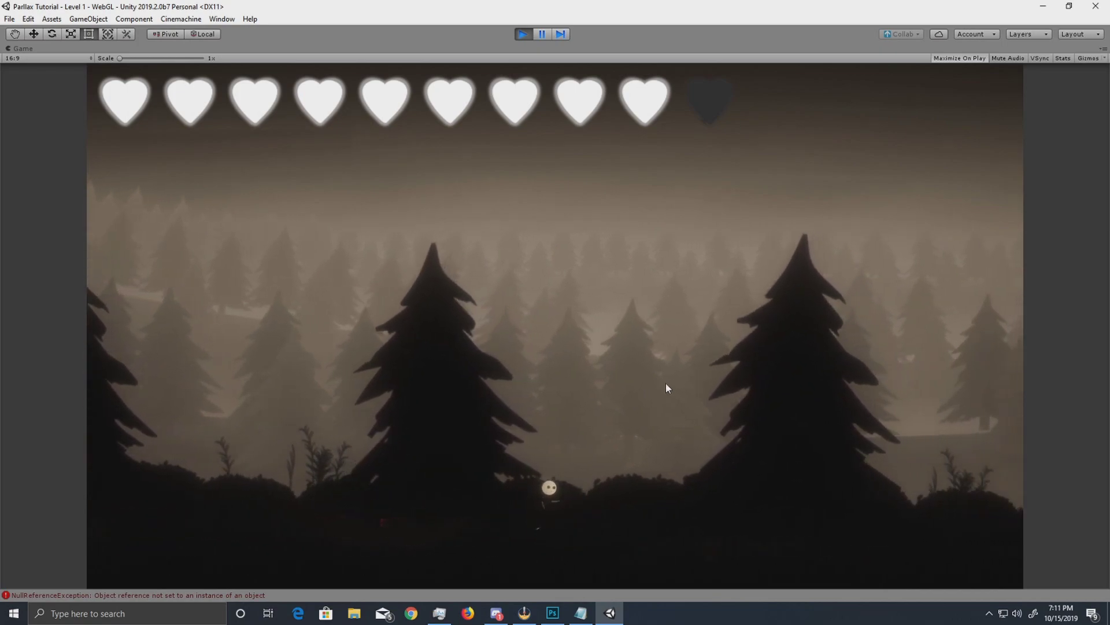
pyautogui.press('Right')
pyautogui.press('Left')
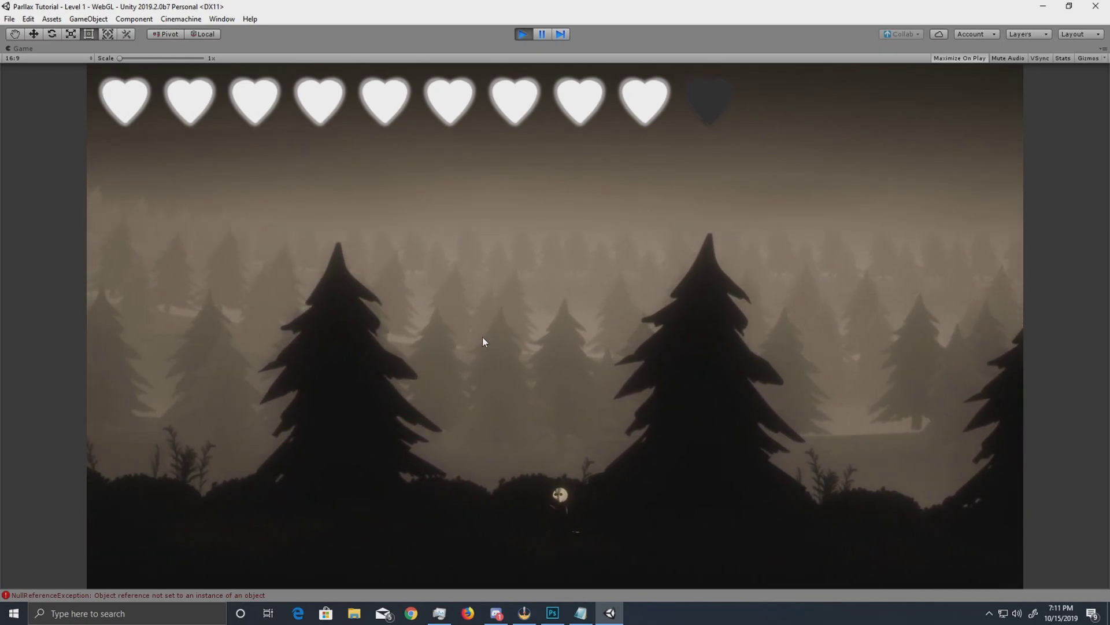
pyautogui.press('Left')
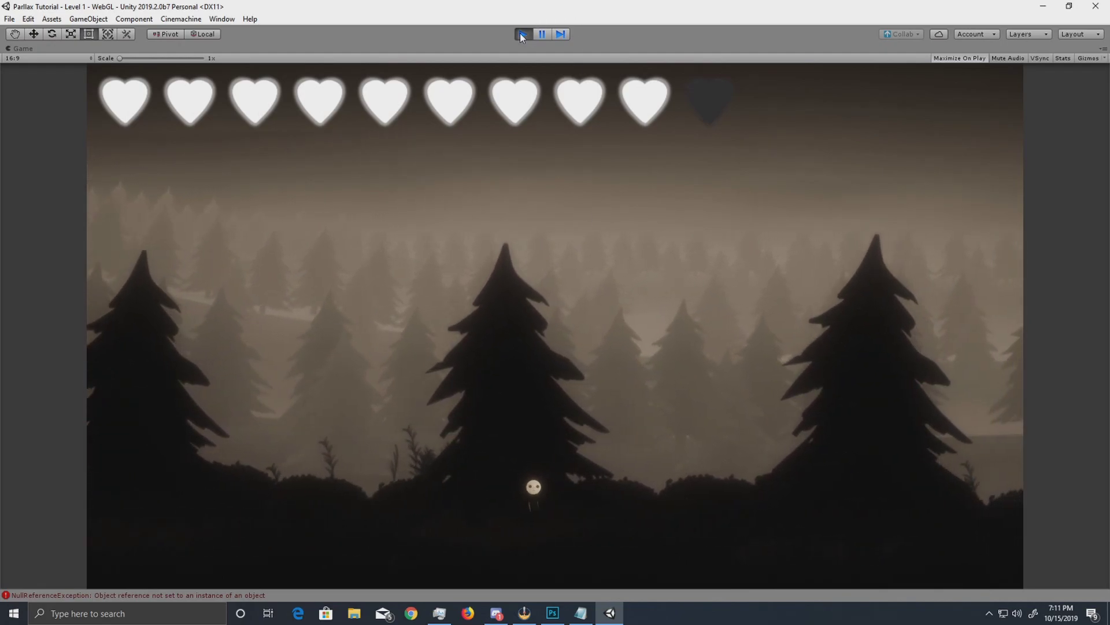
pyautogui.click(521, 34)
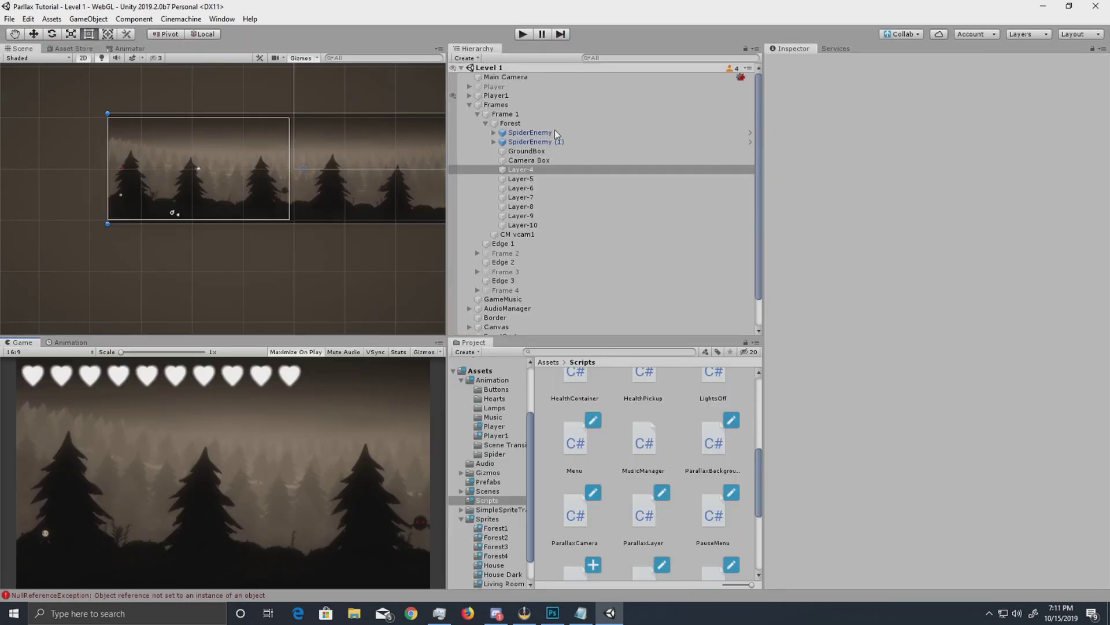
# Inspect Frame 1 and the Cinemachine settings of its CM vcam1 virtual camera.
pyautogui.click(467, 113)
pyautogui.click(469, 105)
pyautogui.click(469, 105)
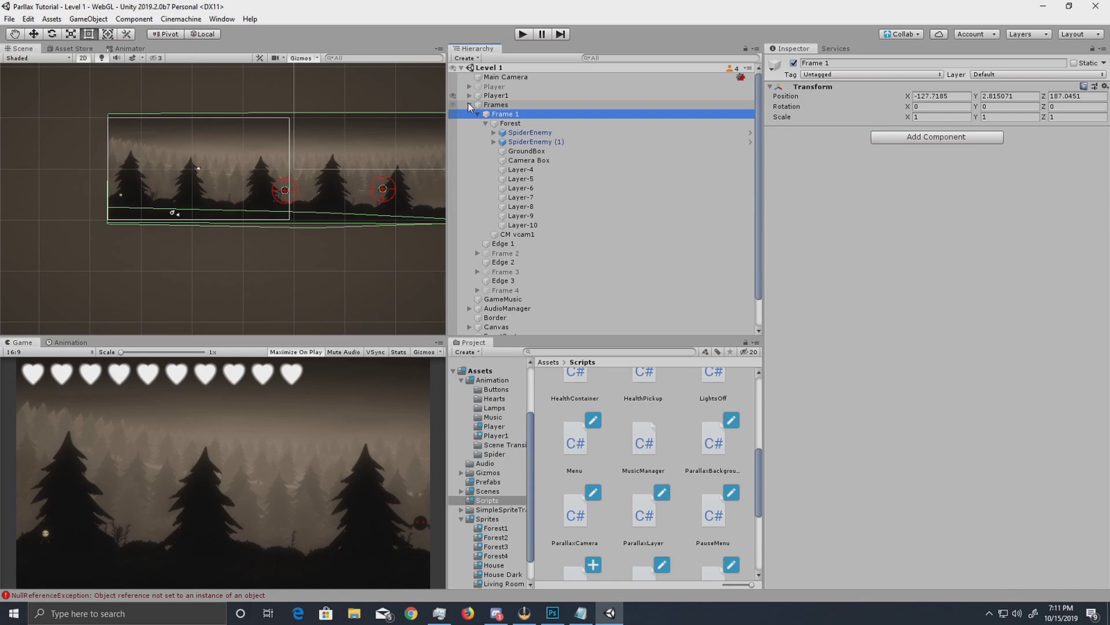
pyautogui.click(533, 235)
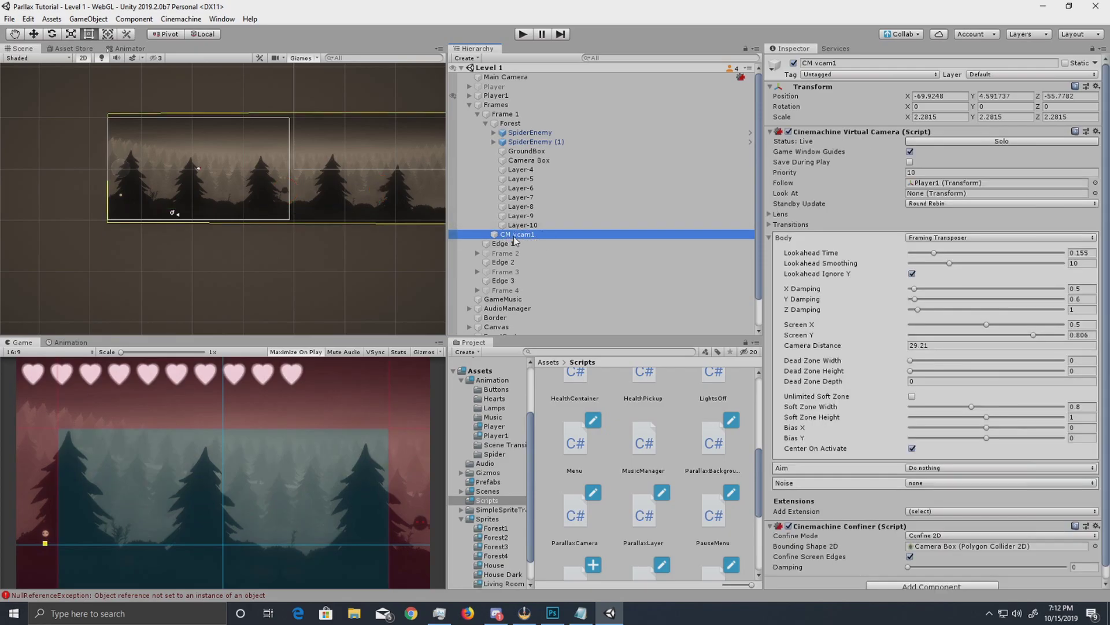
# Set the Update Method of the Main Camera's Cinemachine Brain to Fixed Update, and collapse the Frames hierarchy.
pyautogui.click(521, 78)
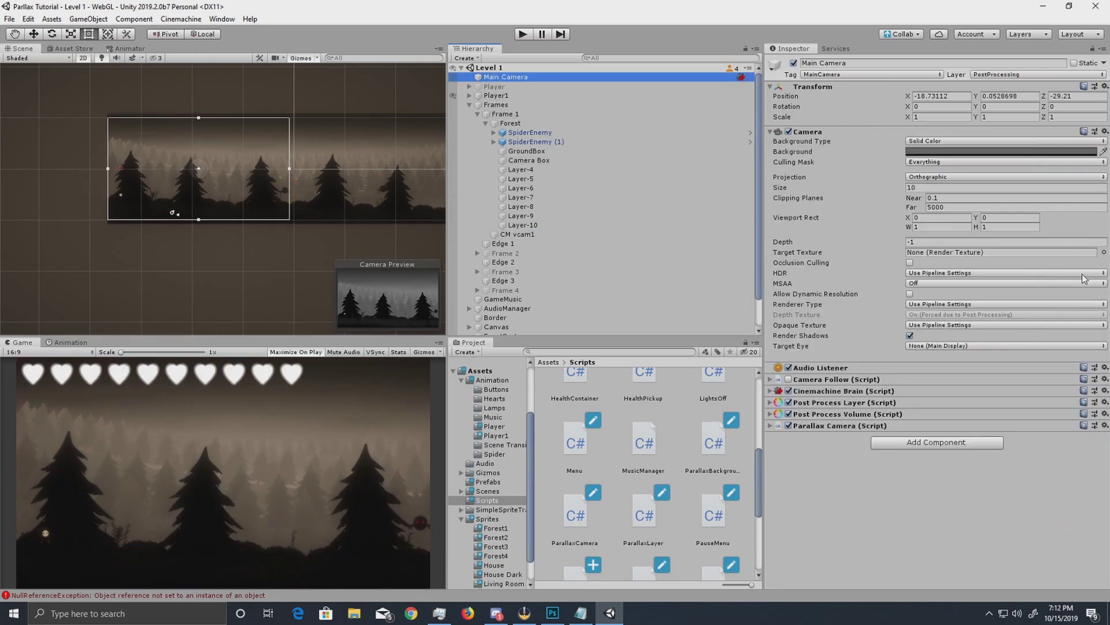
pyautogui.click(772, 391)
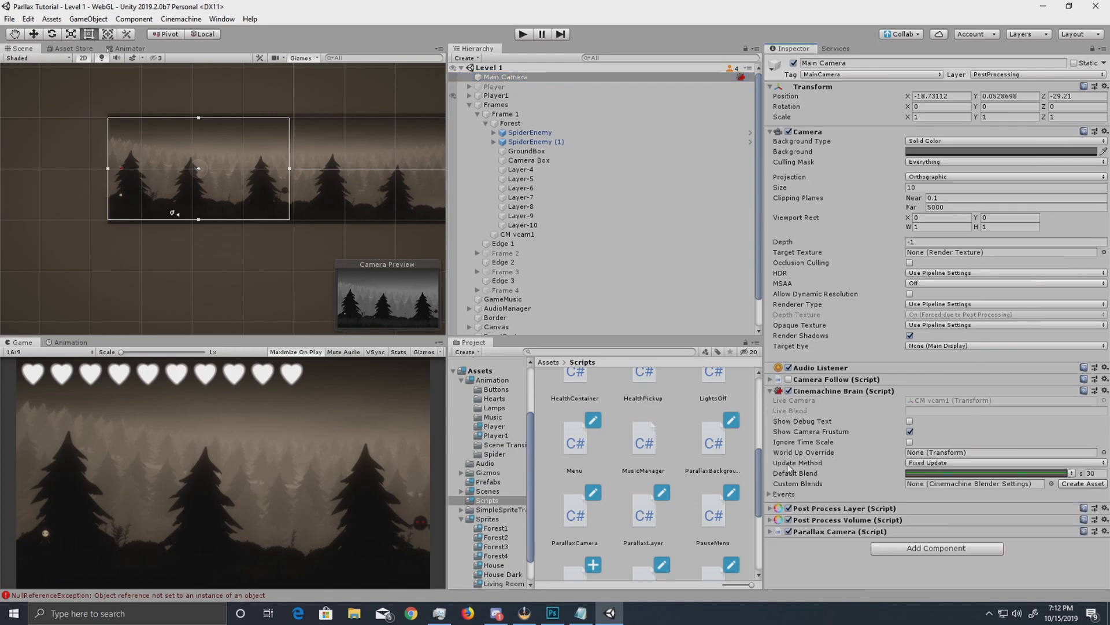
pyautogui.click(925, 463)
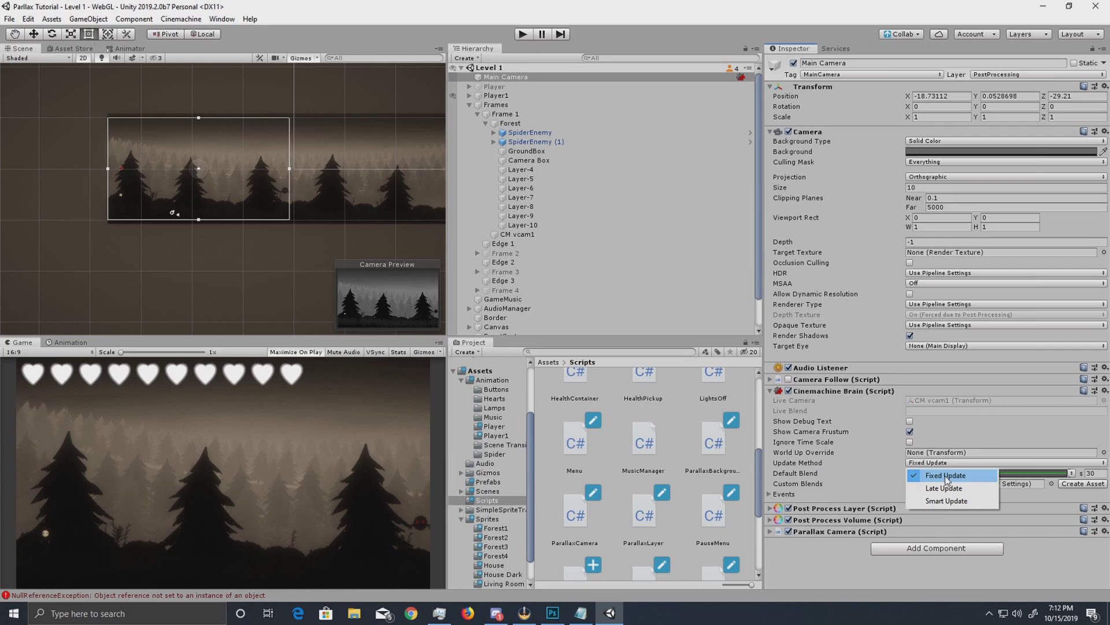
pyautogui.click(946, 476)
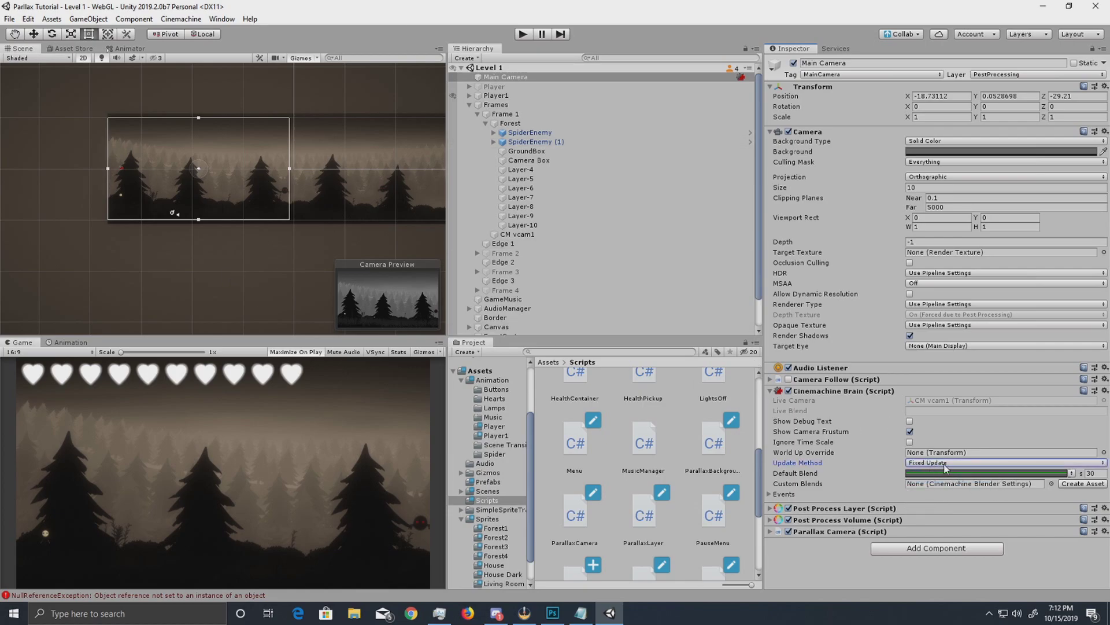
pyautogui.click(468, 105)
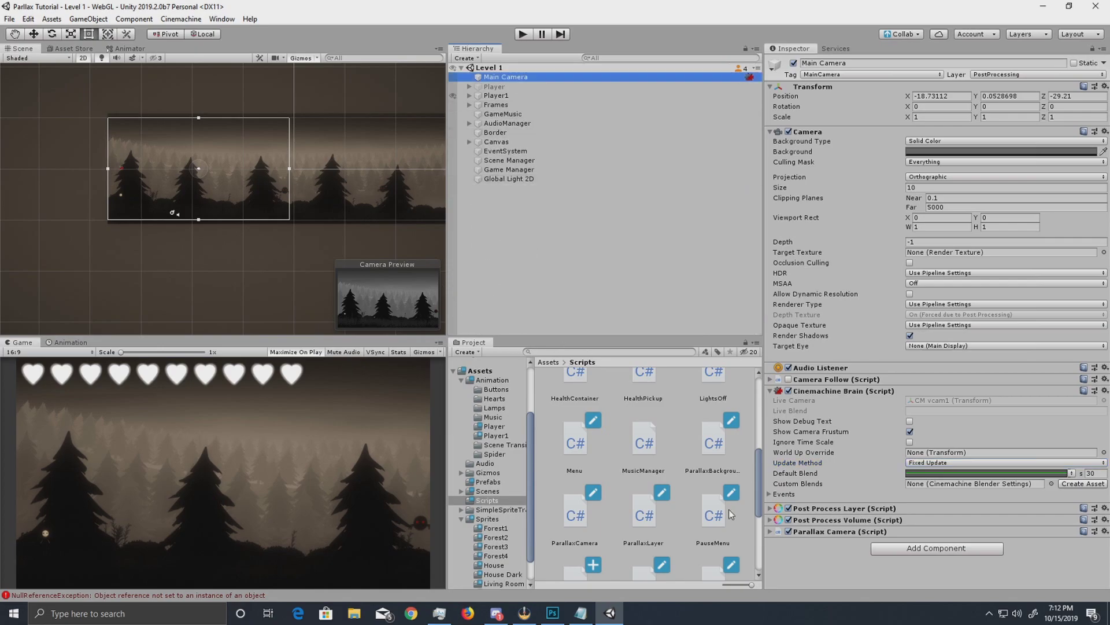
# Open the ParallaxCamera script in Visual Studio, rename its Update method to FixedUpdate, save the script and return to Unity.
pyautogui.doubleClick(583, 509)
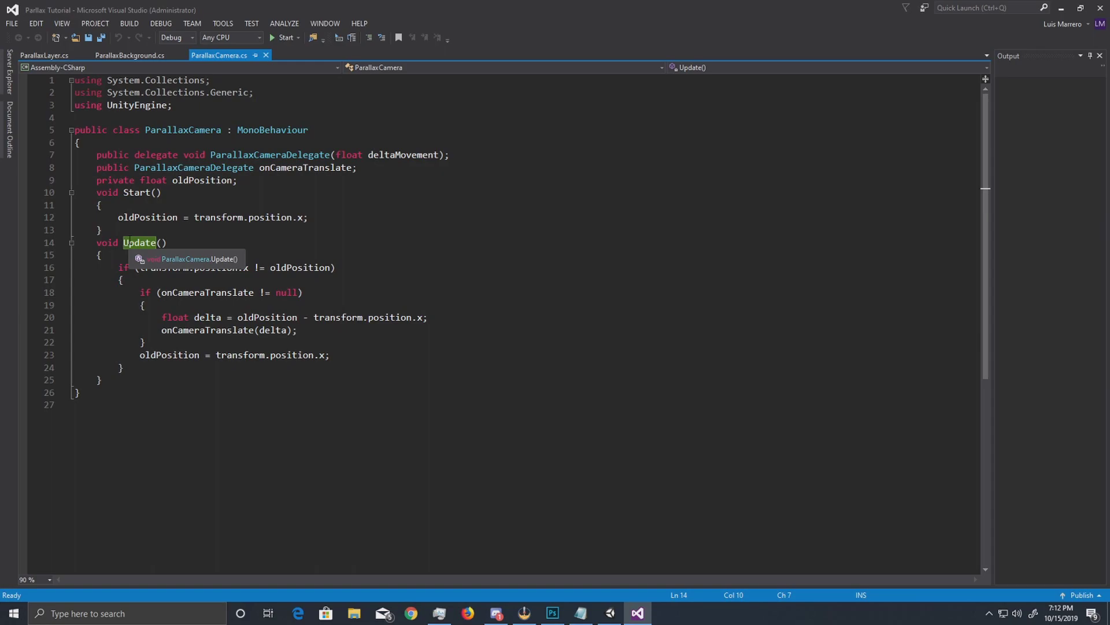
pyautogui.write('Fixed')
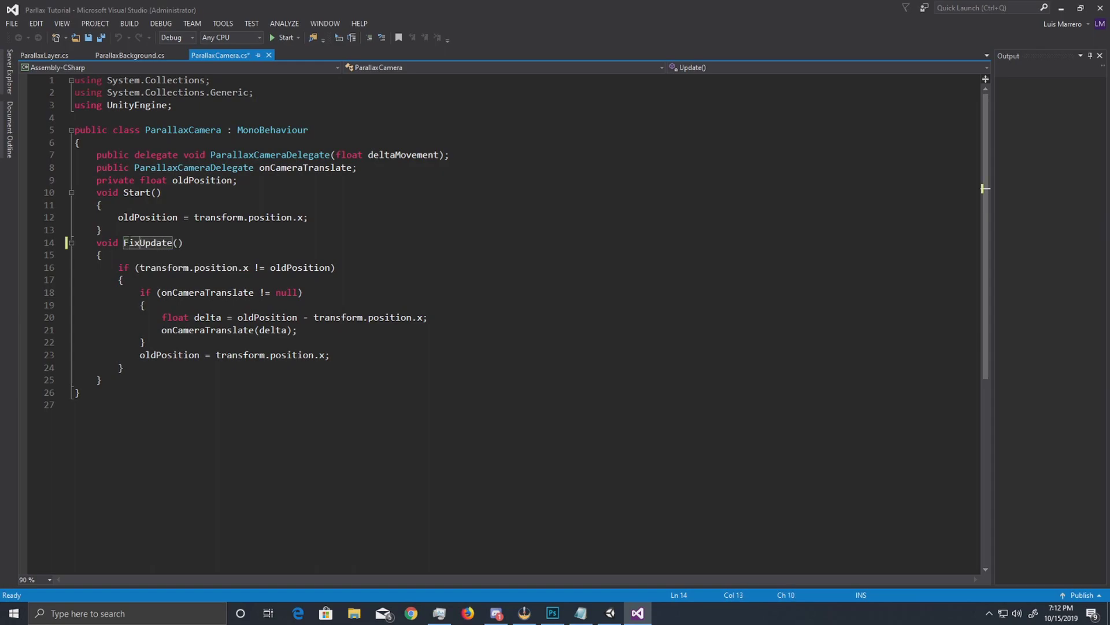
pyautogui.hotkey('ctrl', 's')
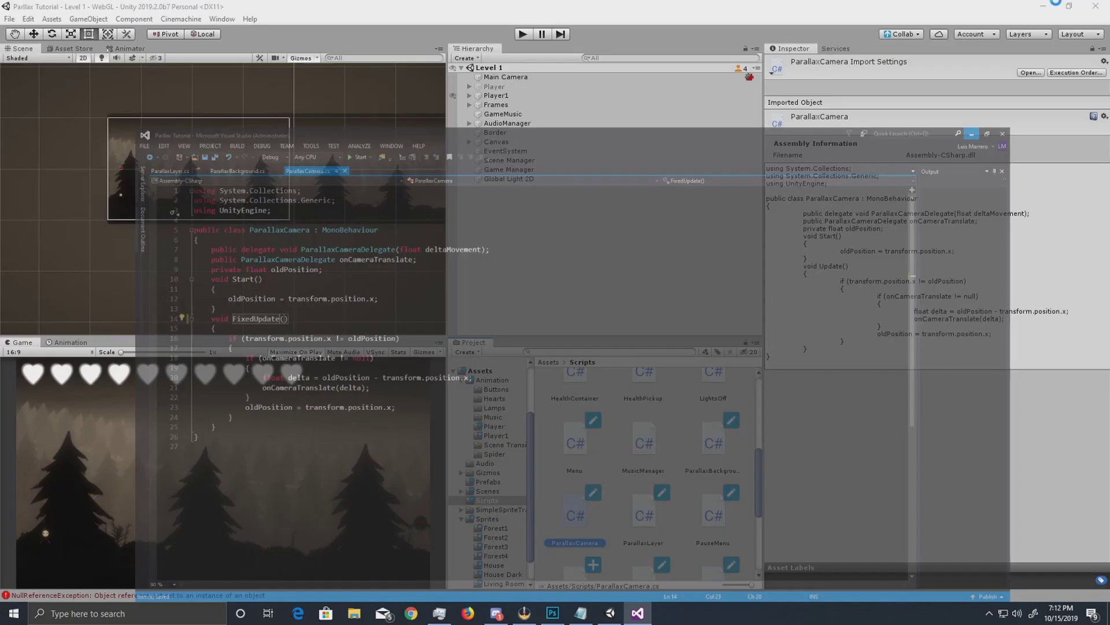
pyautogui.click(1061, 8)
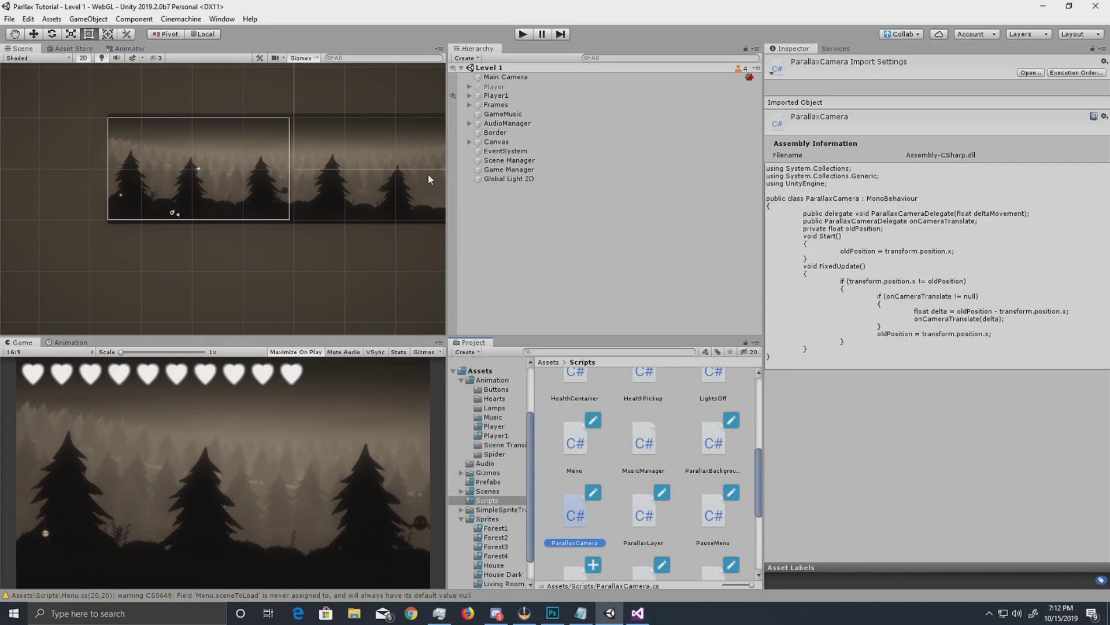
# Play-test the level by walking the character through the forest to check the scrolling with the FixedUpdate camera script, and stop play mode.
pyautogui.click(521, 35)
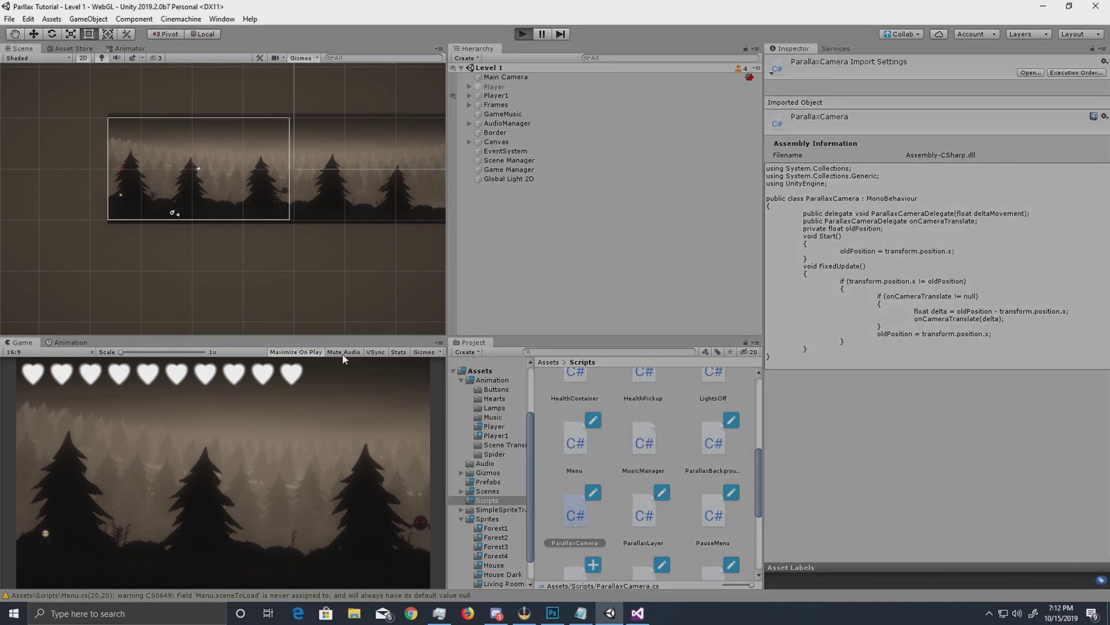
pyautogui.press('Right')
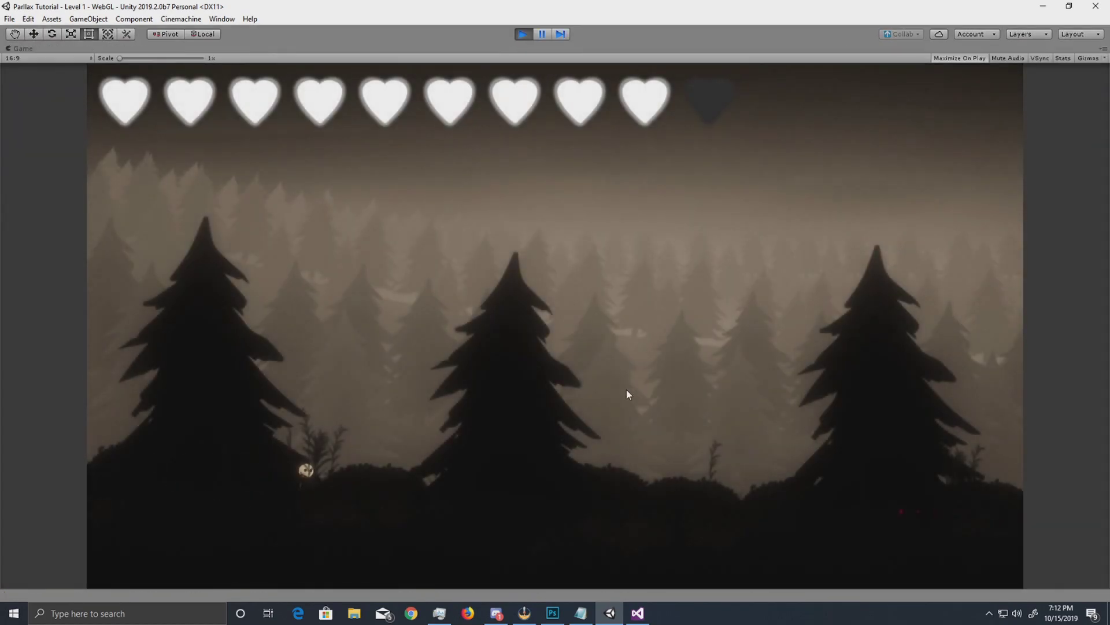
pyautogui.press('Right')
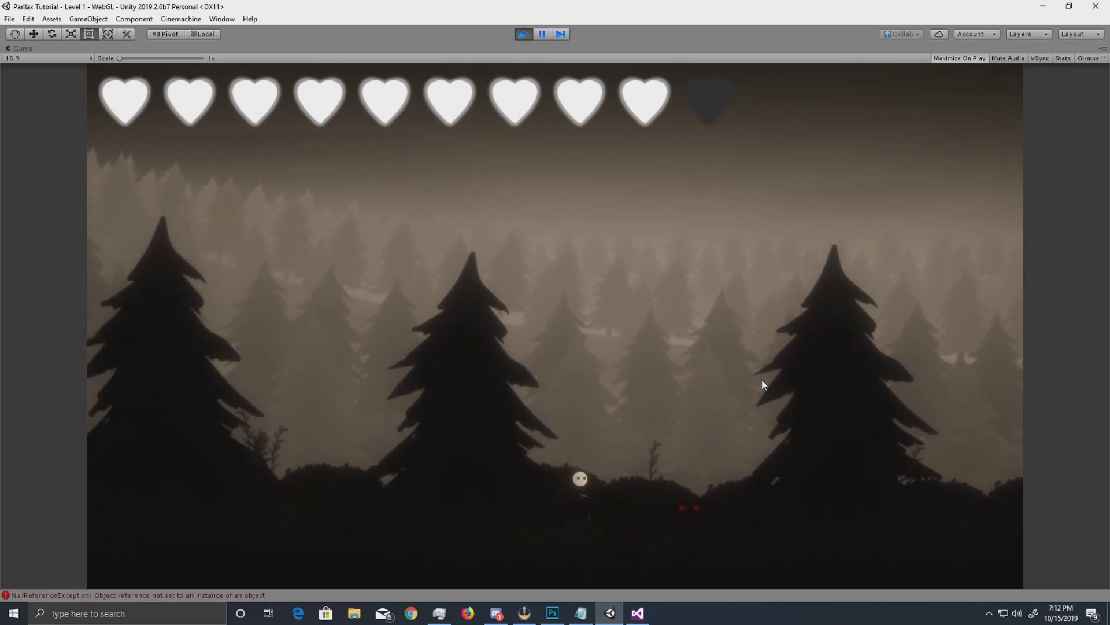
pyautogui.press('Right')
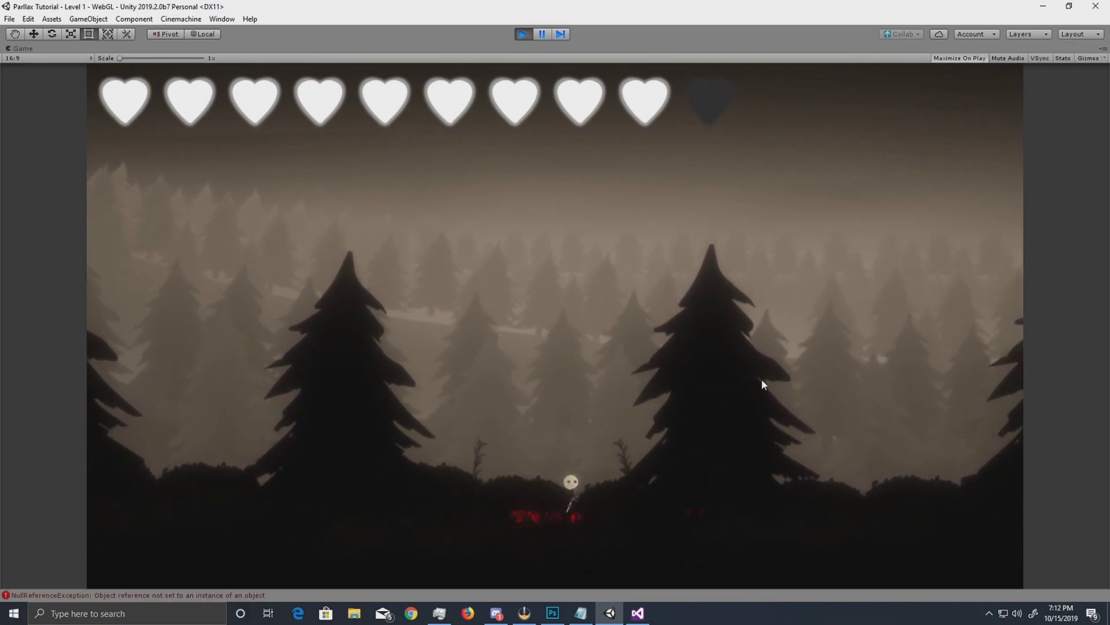
pyautogui.press('Right')
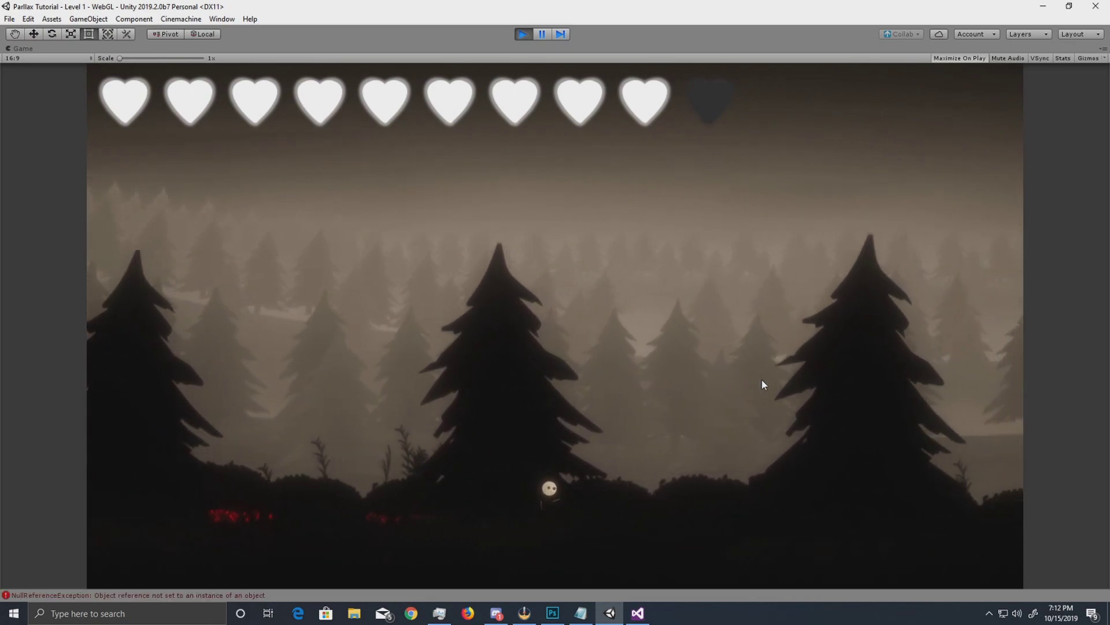
pyautogui.press('Right')
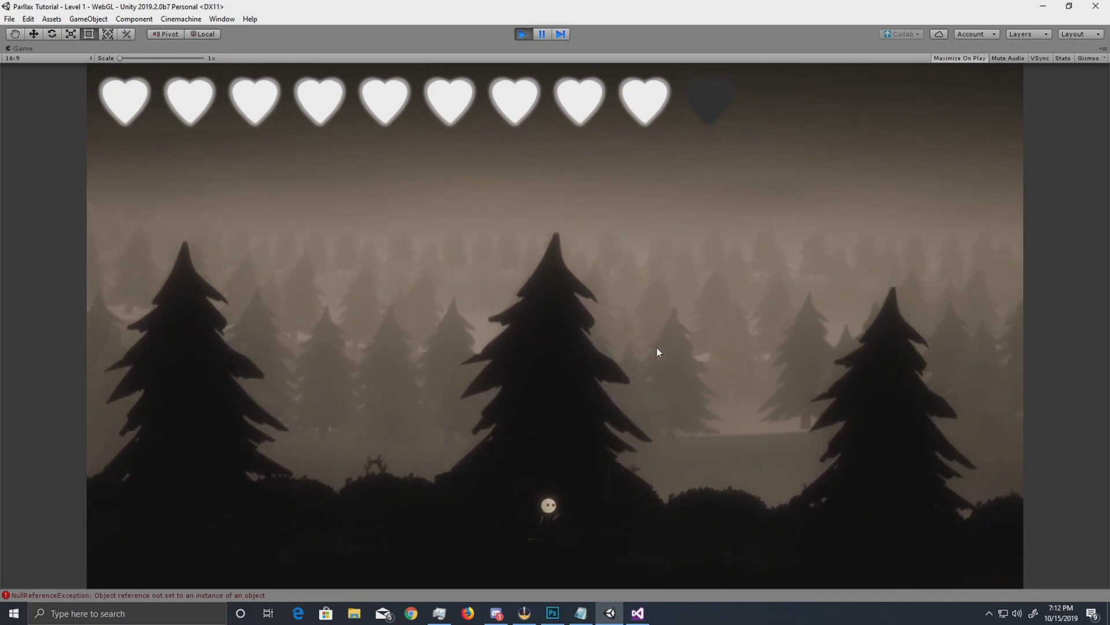
pyautogui.press('Right')
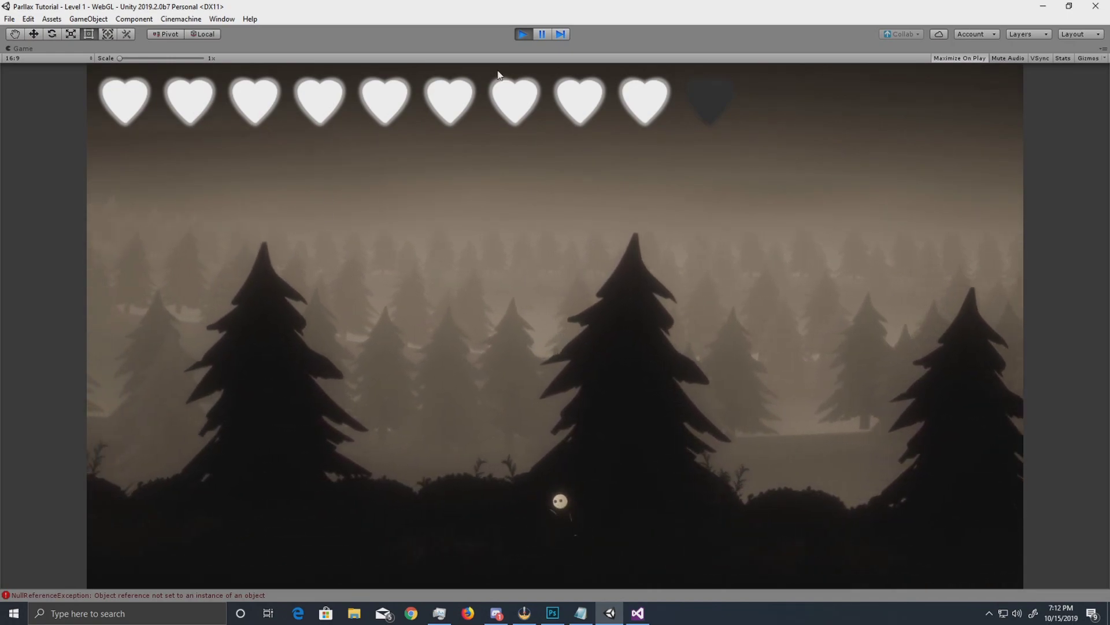
pyautogui.click(526, 34)
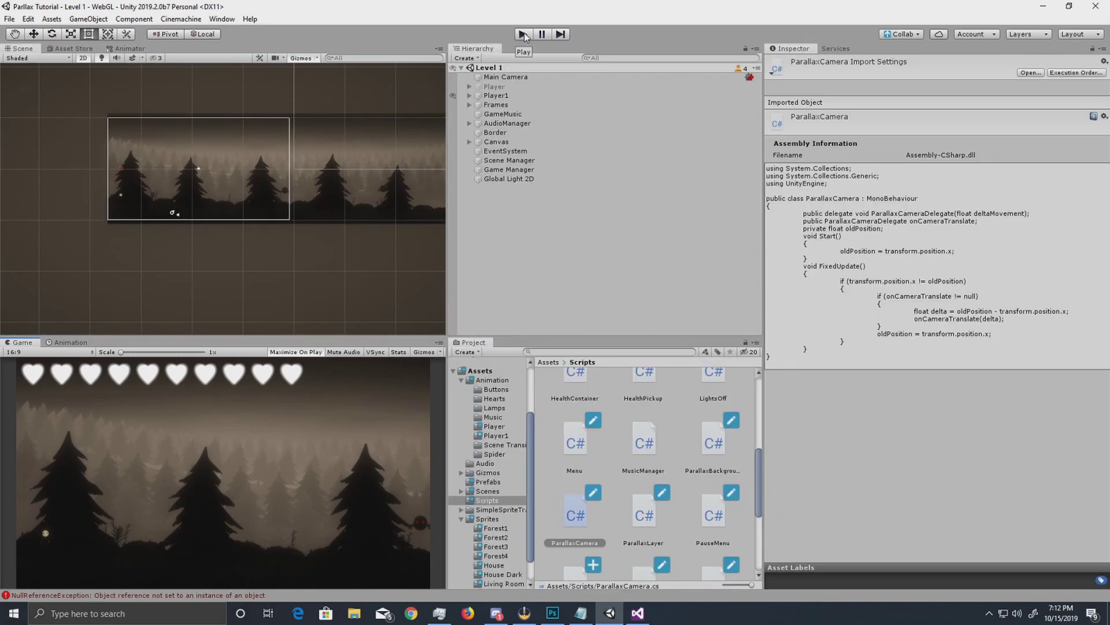
# Inspect the Main Camera's Projection options, keeping it Orthographic.
pyautogui.click(511, 77)
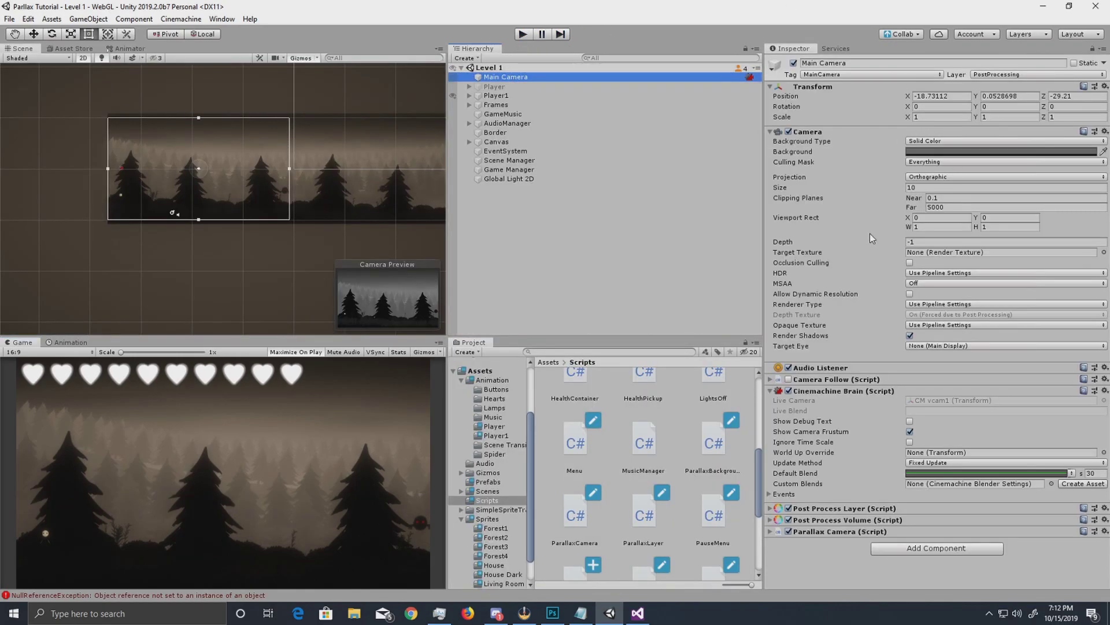
pyautogui.click(936, 176)
pyautogui.click(931, 206)
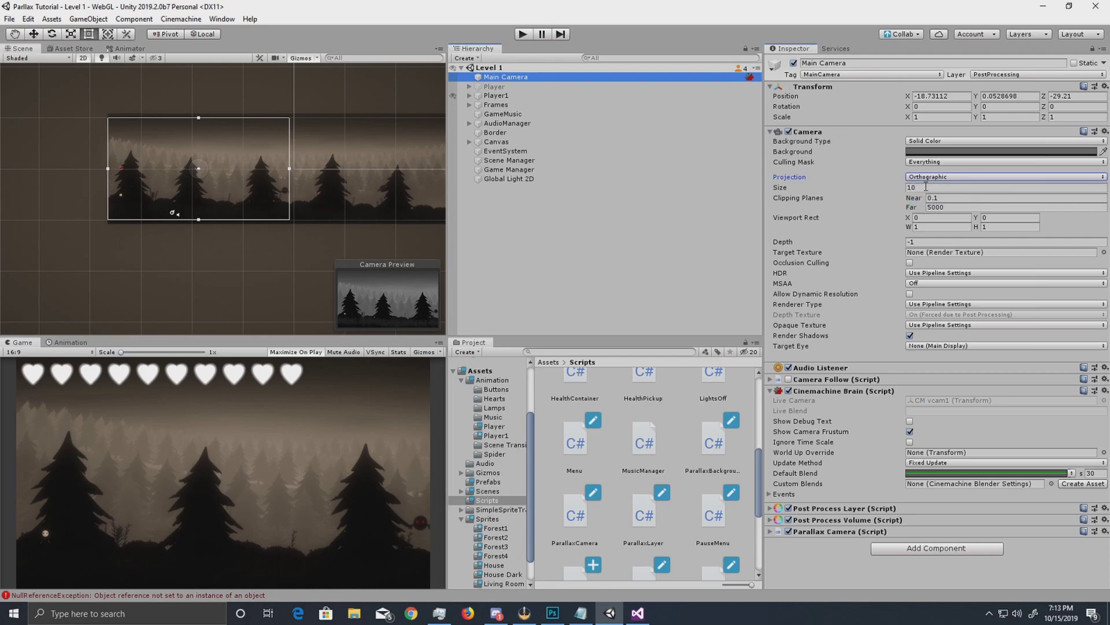
pyautogui.click(923, 177)
pyautogui.click(923, 177)
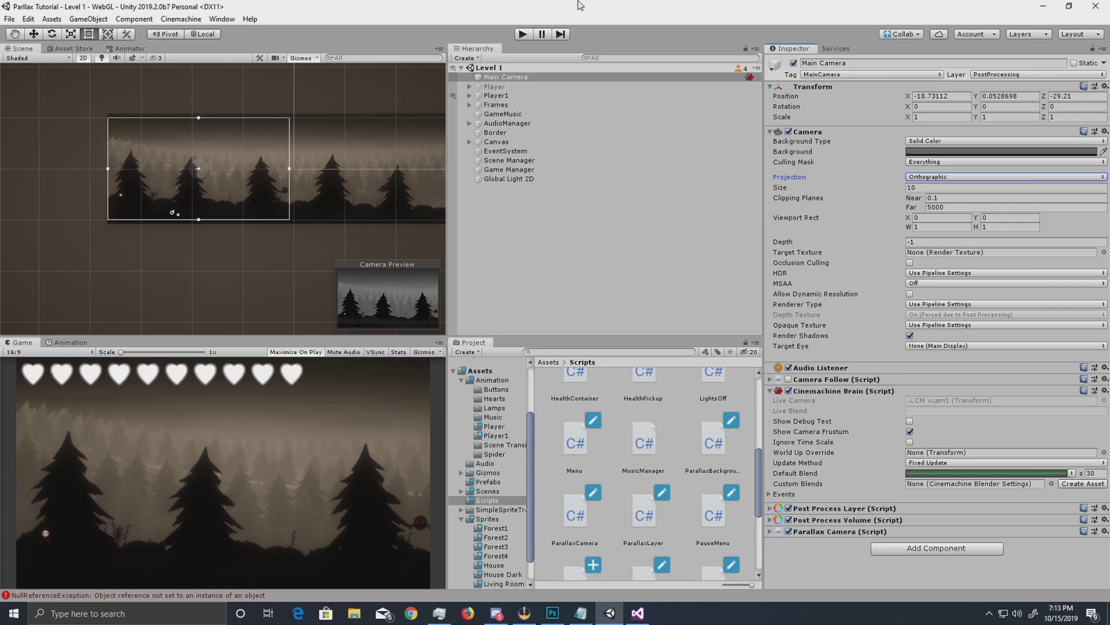
pyautogui.moveTo(580, 5); pyautogui.dragTo(584, 11)
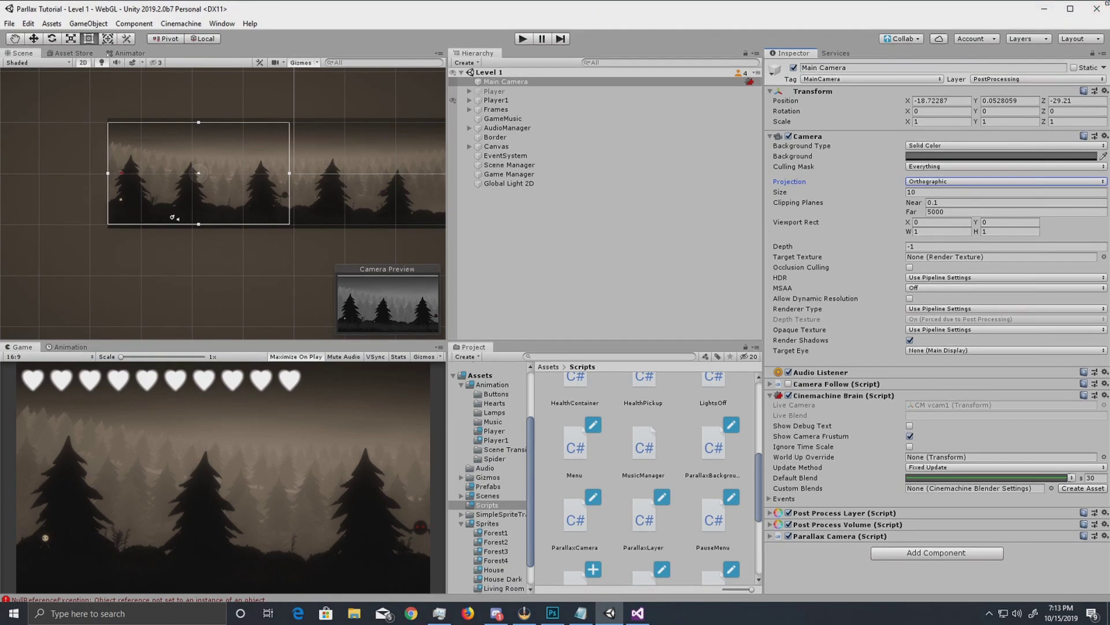
pyautogui.click(1067, 10)
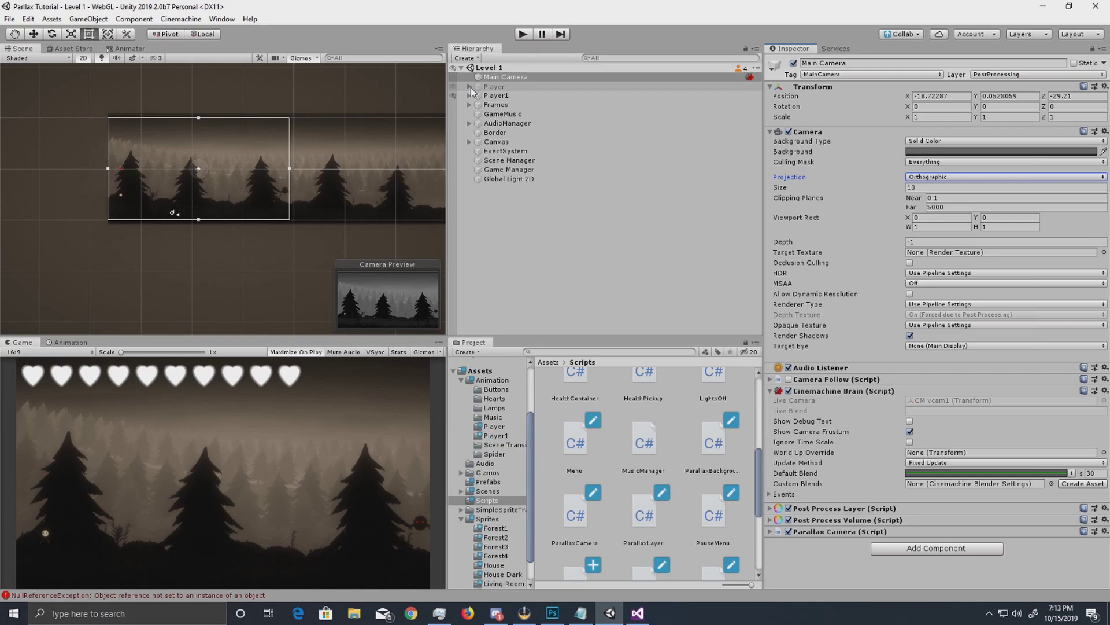
# Run the level once more, walk the character past the spiders to examine the parallax depth, and stop play mode.
pyautogui.click(523, 35)
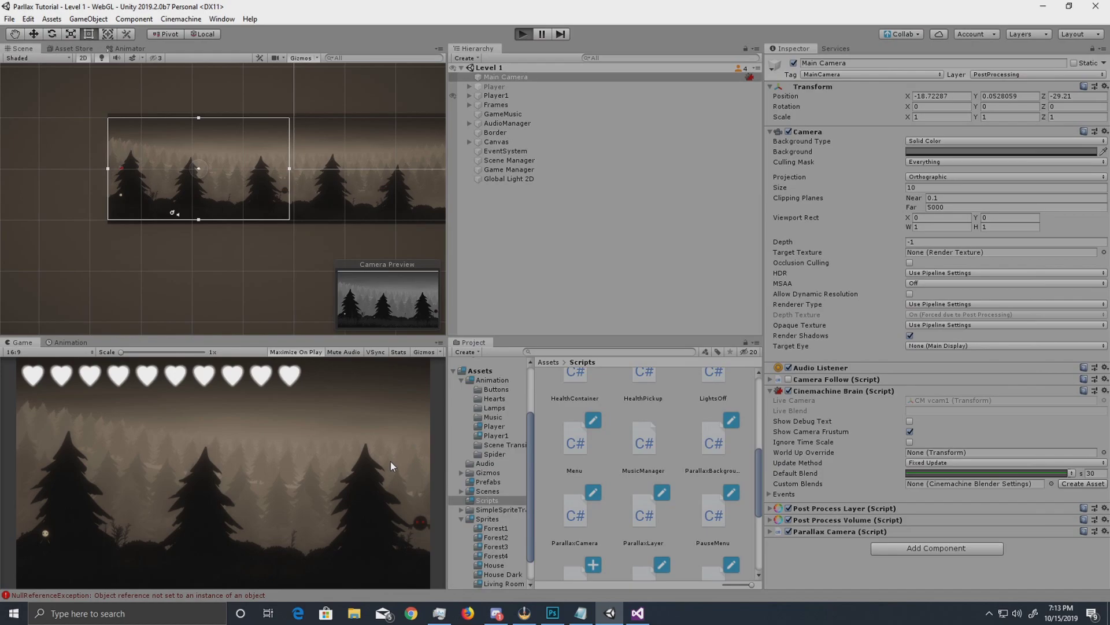
pyautogui.press('Right')
pyautogui.press('Right')
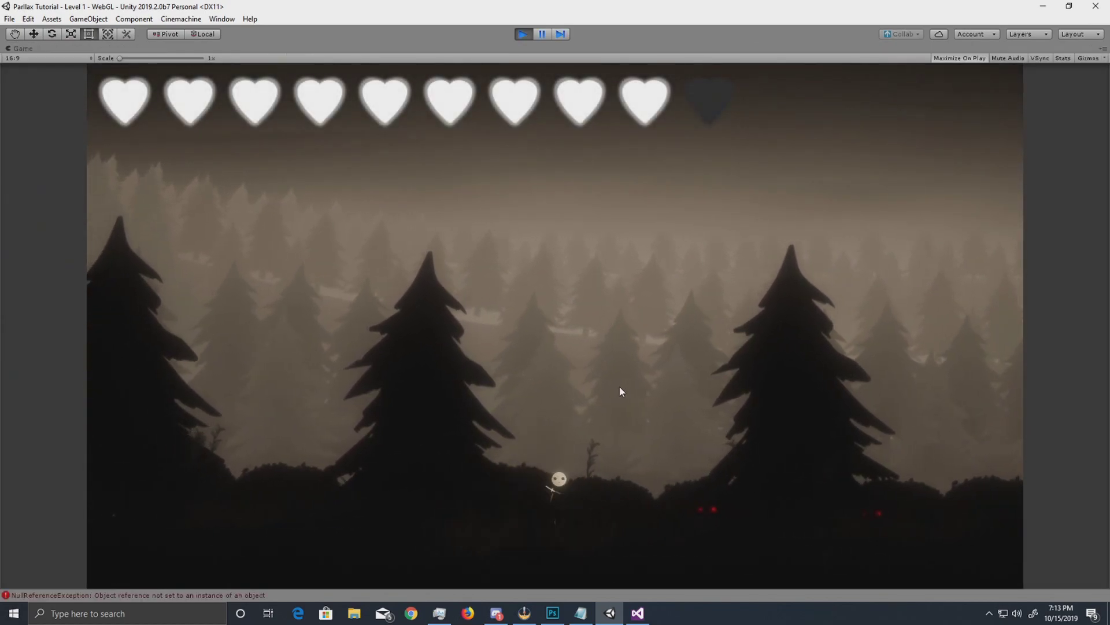
pyautogui.press('Right')
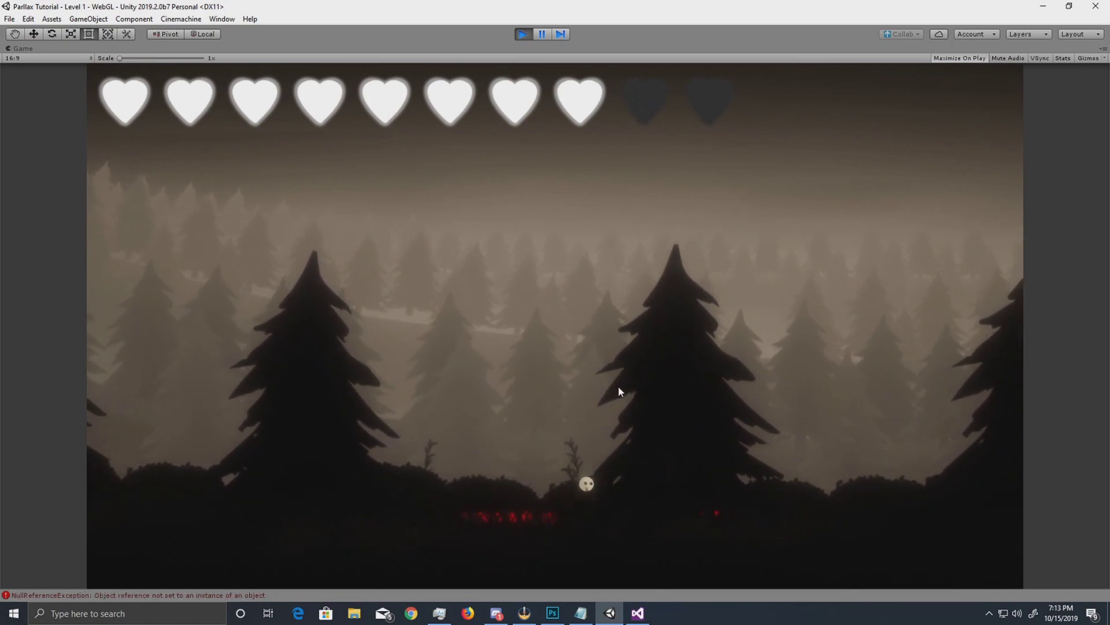
pyautogui.press('Right')
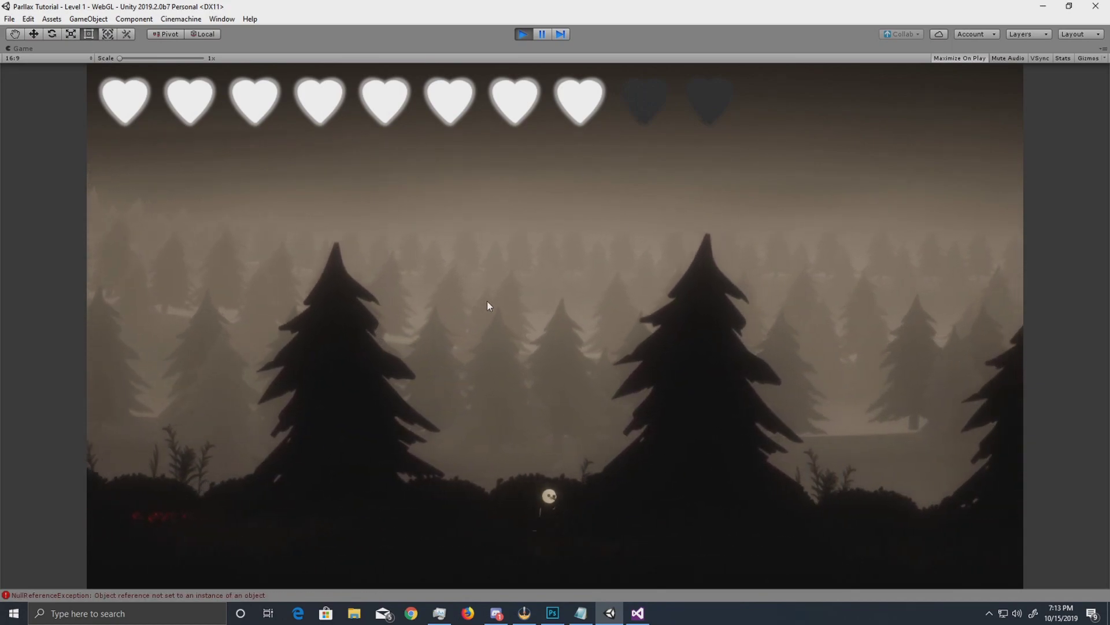
pyautogui.press('Right')
pyautogui.press('Right')
pyautogui.click(522, 34)
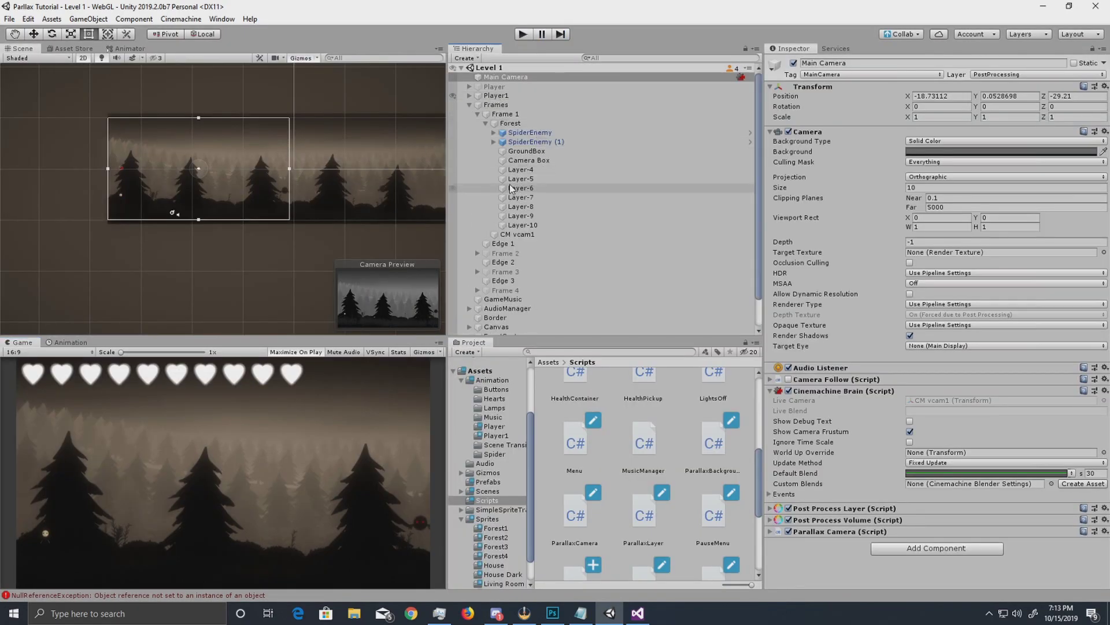
# Collapse Frame 1 in the Frames hierarchy, expand Frame 2 and make it active.
pyautogui.click(477, 113)
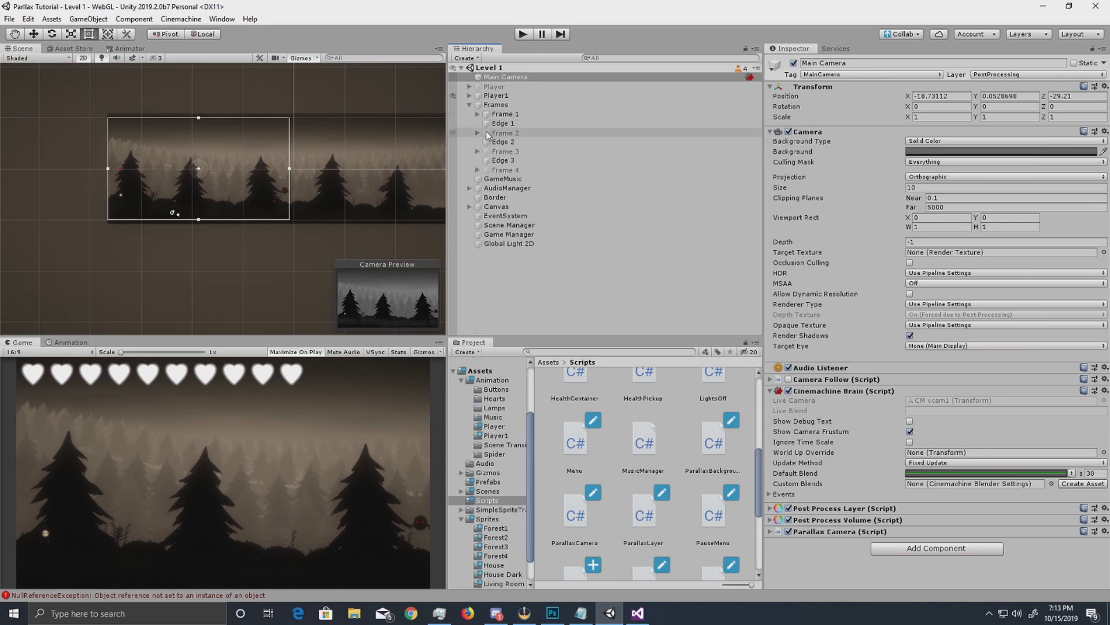
pyautogui.click(477, 133)
pyautogui.click(499, 124)
pyautogui.click(501, 133)
pyautogui.click(793, 63)
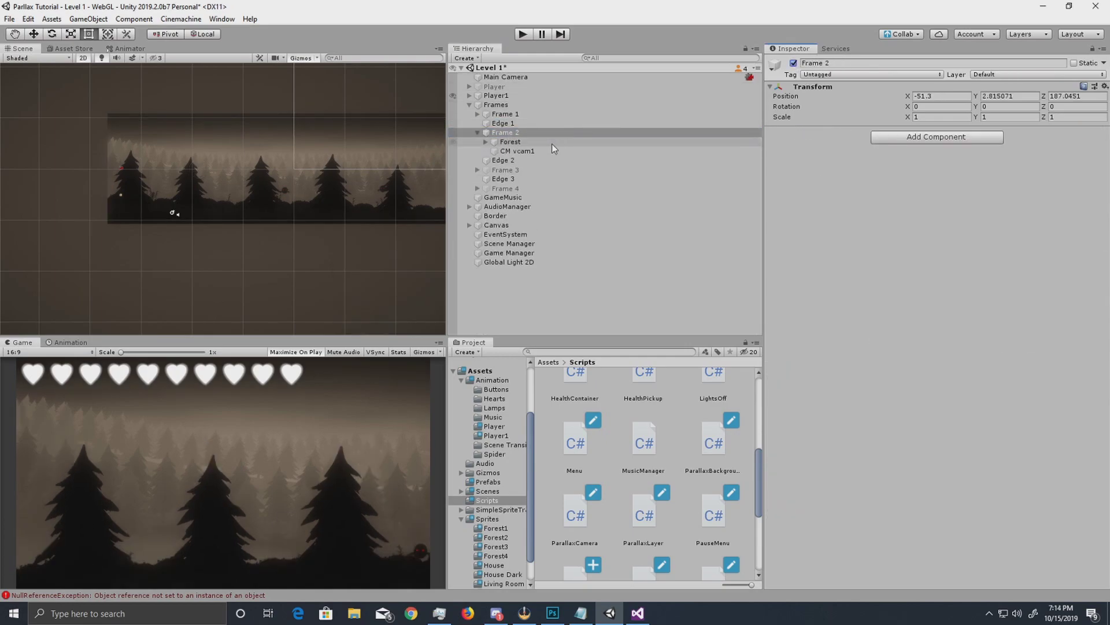
# Add the ParallaxBackground script to Frame 2's Forest object and assign Main Camera as its Parallax Camera.
pyautogui.click(486, 142)
pyautogui.click(504, 142)
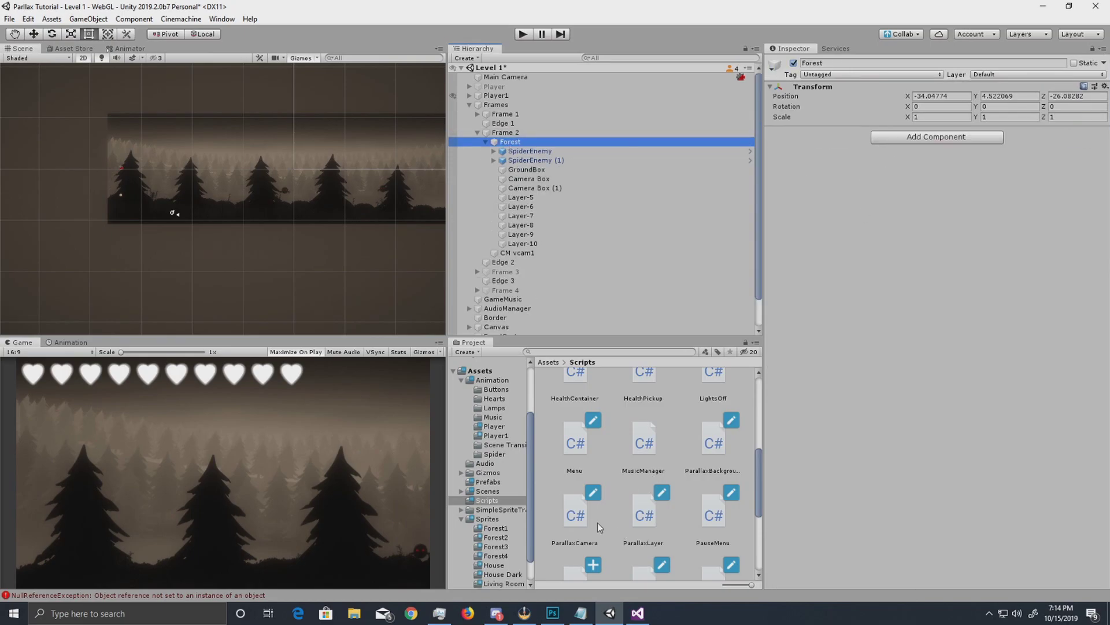
pyautogui.press('Down')
pyautogui.press('Down')
pyautogui.press('Down')
pyautogui.press('Down')
pyautogui.press('Down')
pyautogui.press('Down')
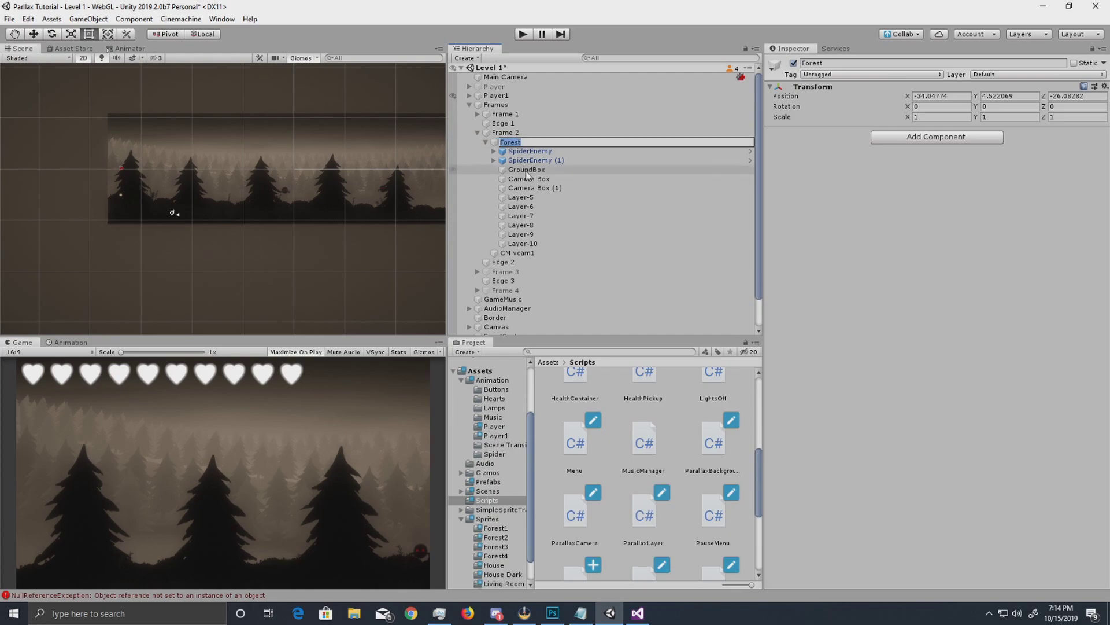
pyautogui.click(521, 142)
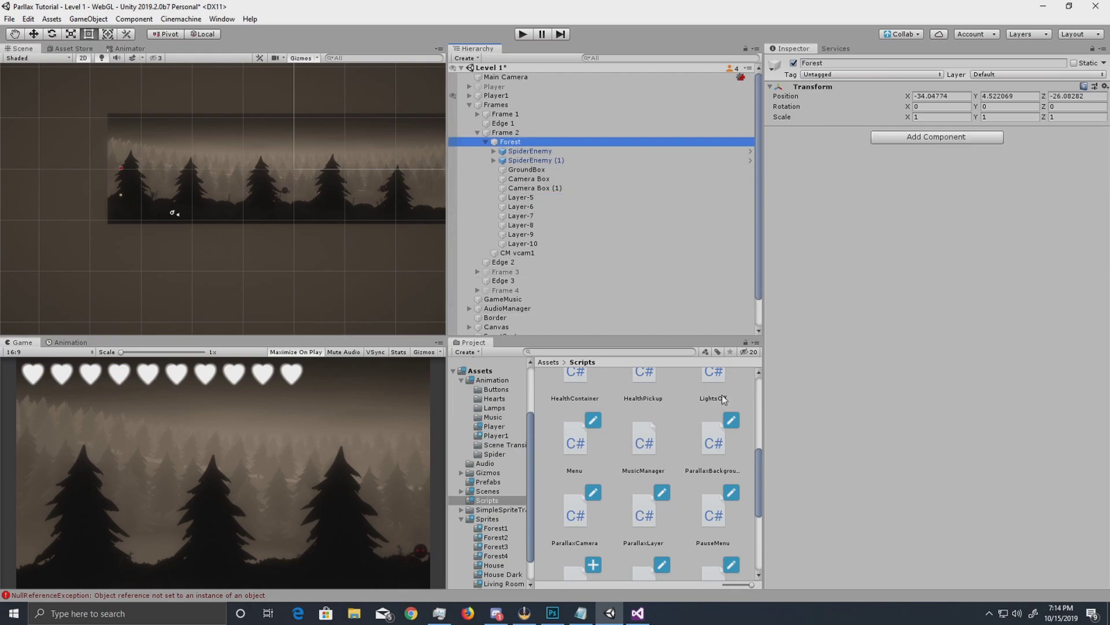
pyautogui.moveTo(712, 429); pyautogui.dragTo(972, 254)
pyautogui.moveTo(506, 77); pyautogui.dragTo(932, 157)
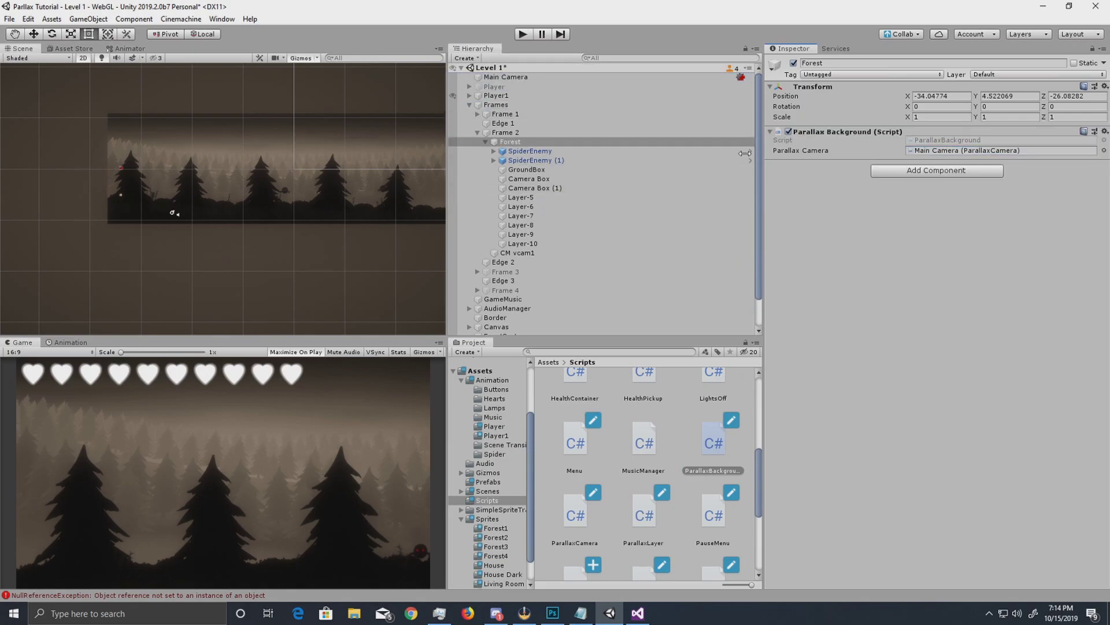
# Attach the ParallaxLayer script to Layer-5 through Layer-10 in Frame 2's Forest.
pyautogui.click(520, 197)
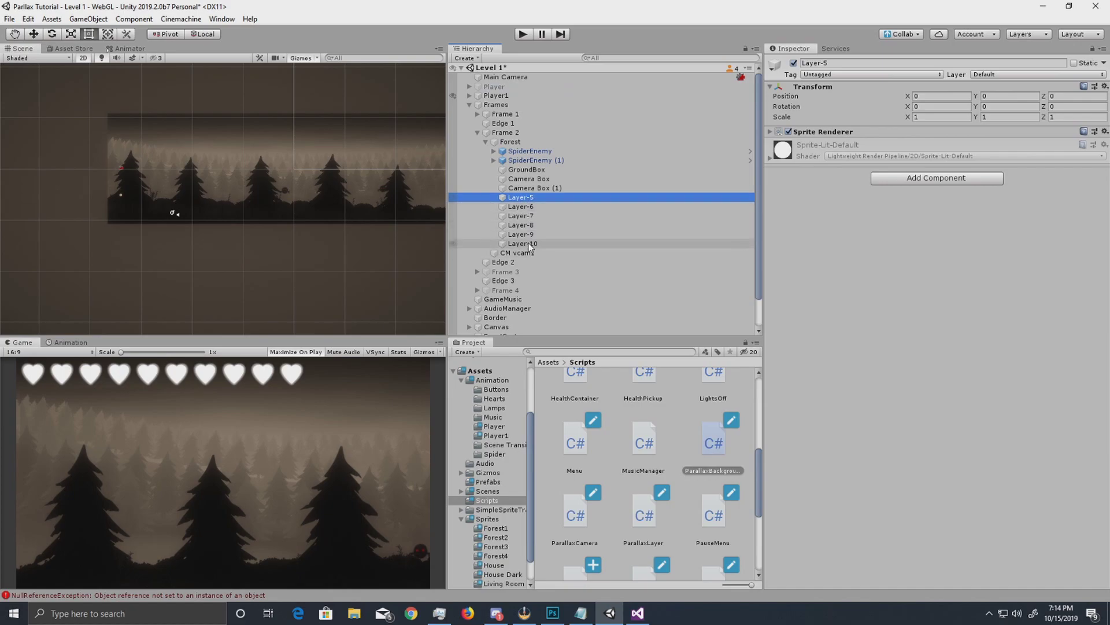
pyautogui.click(532, 225)
pyautogui.doubleClick(522, 244)
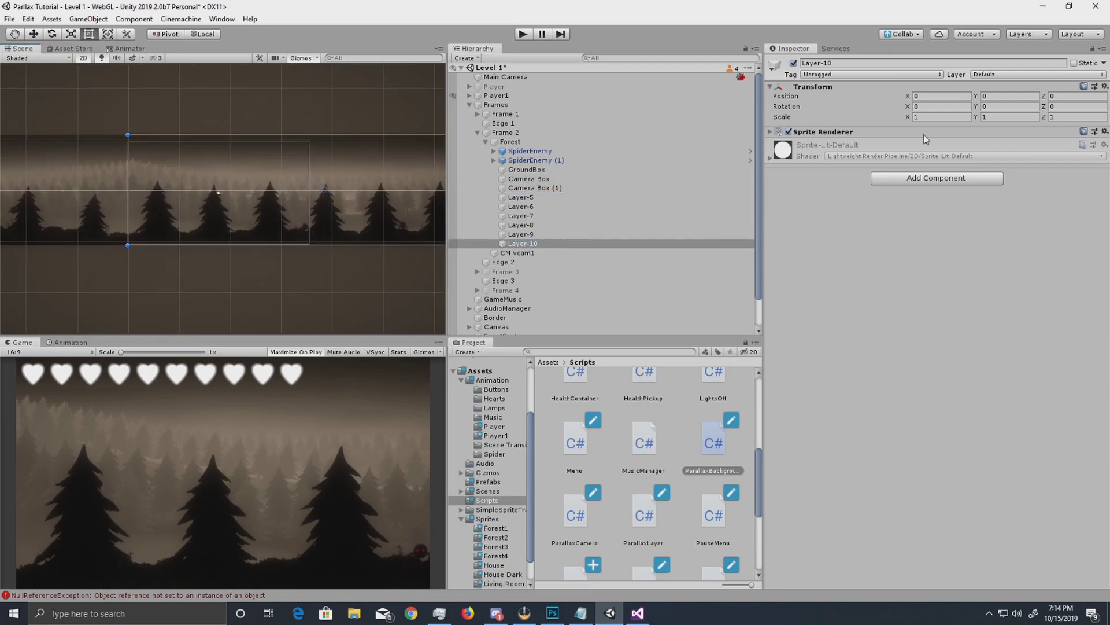
pyautogui.click(793, 63)
pyautogui.click(793, 63)
pyautogui.click(521, 197)
pyautogui.click(794, 63)
pyautogui.moveTo(643, 515); pyautogui.dragTo(894, 310)
pyautogui.click(545, 207)
pyautogui.keyDown('shift'); pyautogui.click(548, 243); pyautogui.keyUp('shift')
pyautogui.moveTo(644, 514); pyautogui.dragTo(894, 173)
# Set the Parallax Factors of Frame 2's forest layers one by one, from 0.9 for Layer-5 to 0 for Layer-10.
pyautogui.click(520, 207)
pyautogui.click(927, 163)
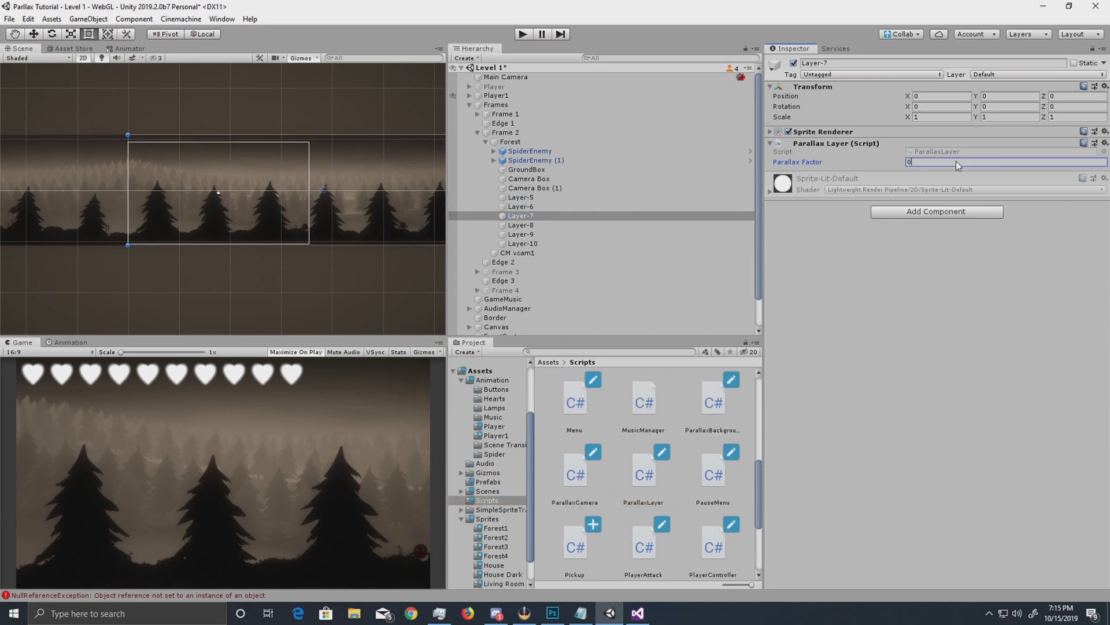
pyautogui.click(520, 225)
pyautogui.click(578, 225)
pyautogui.click(919, 163)
pyautogui.click(578, 234)
pyautogui.click(918, 163)
pyautogui.click(522, 244)
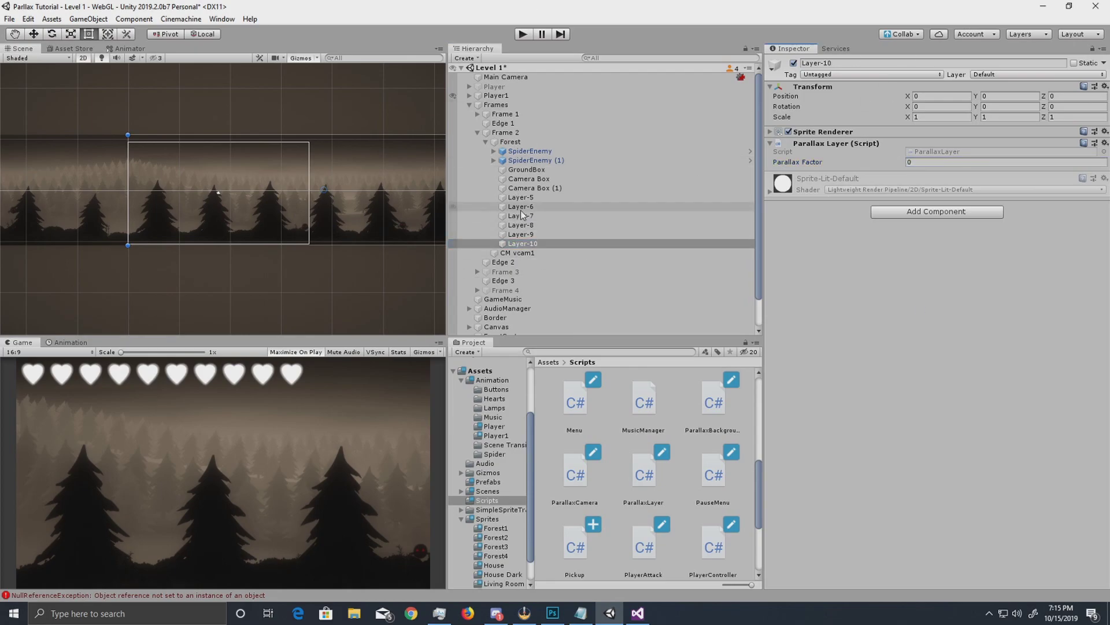
# Compare the Parallax Factors of Frame 2's Layer-5 and Layer-10, and check which part of the scene Layer-10 covers.
pyautogui.click(523, 243)
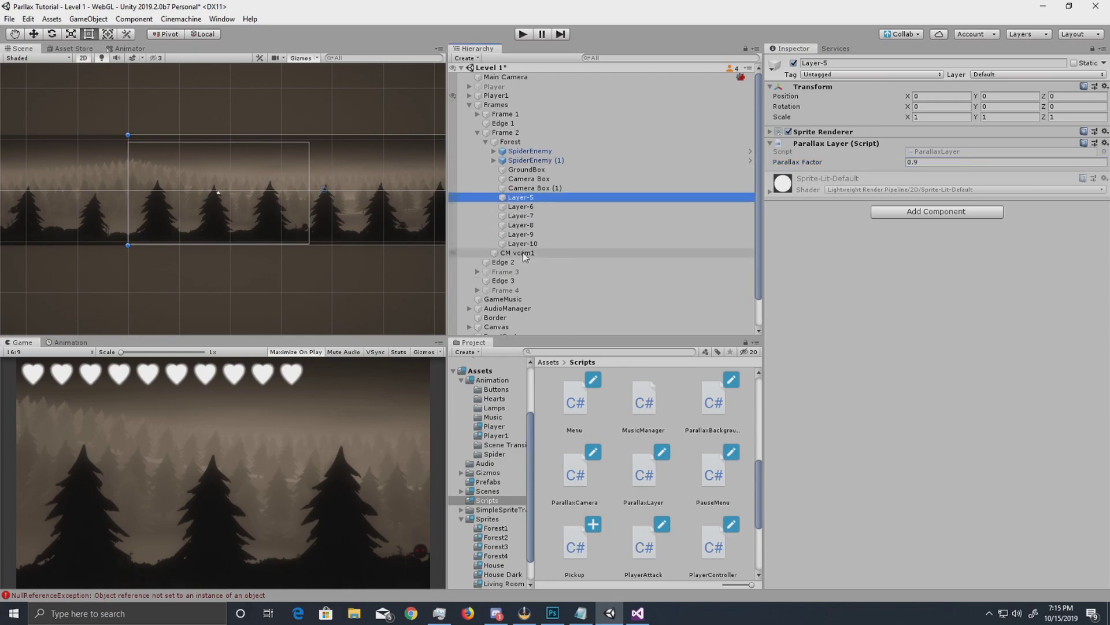
pyautogui.click(519, 198)
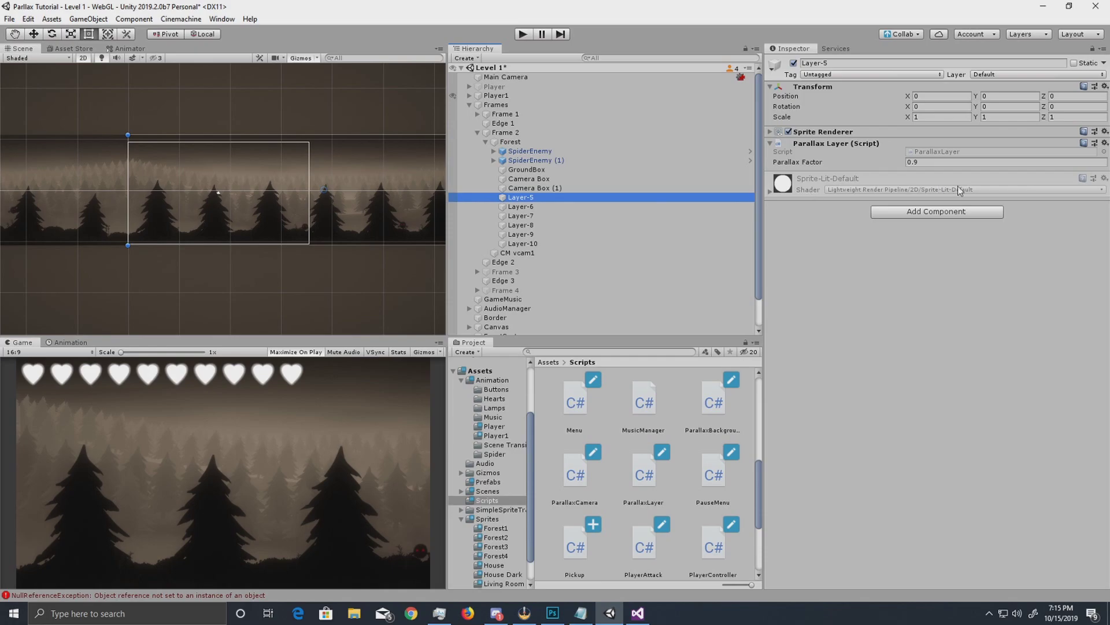
pyautogui.click(935, 162)
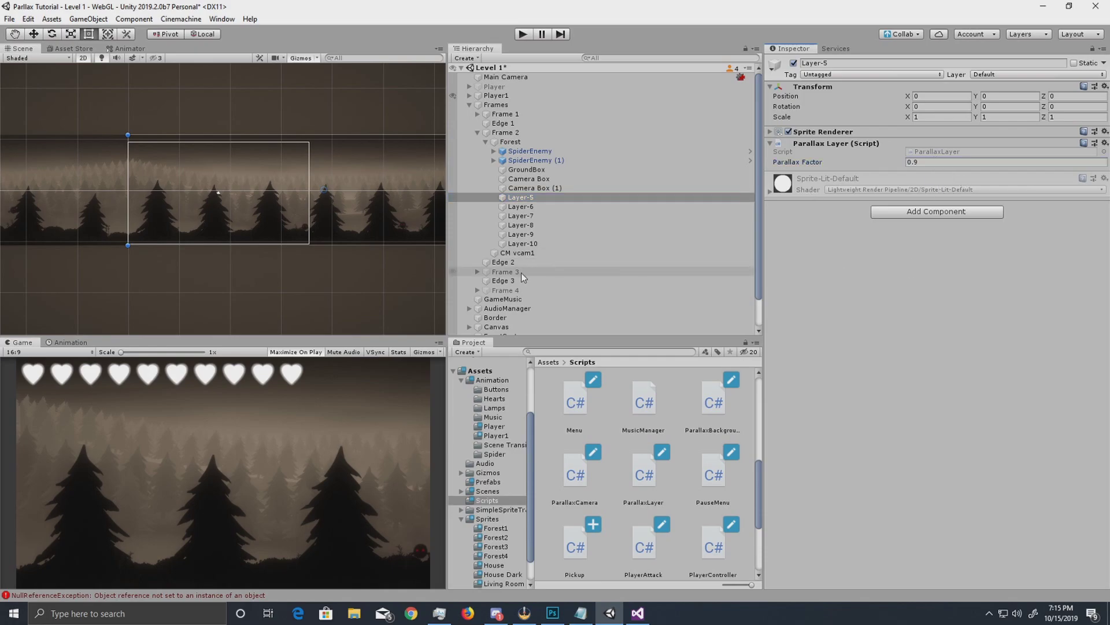
pyautogui.click(535, 244)
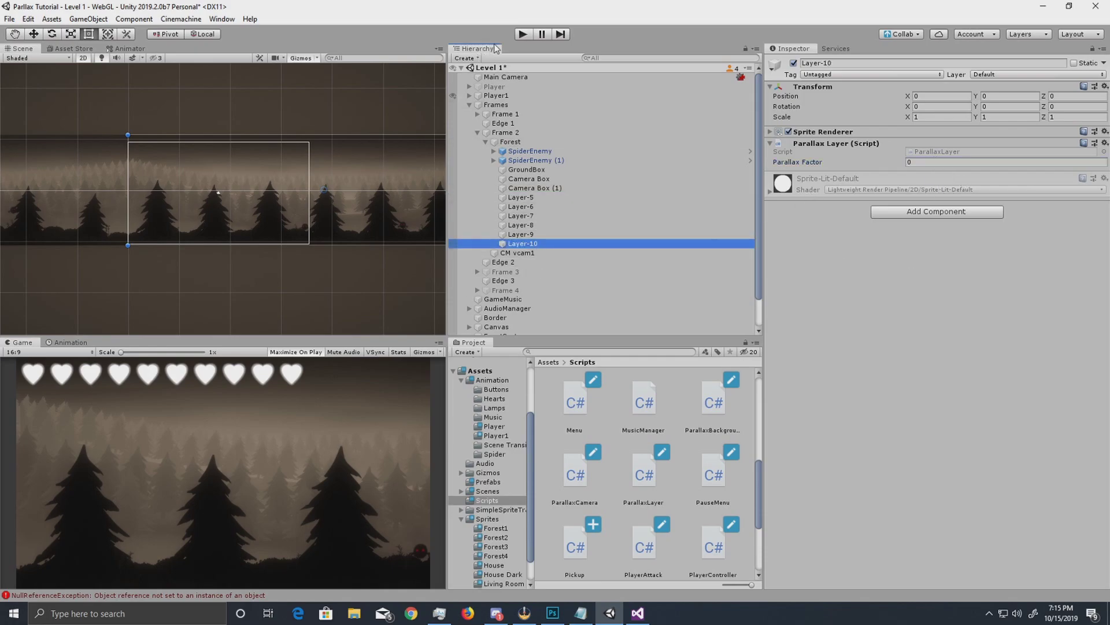
pyautogui.click(793, 63)
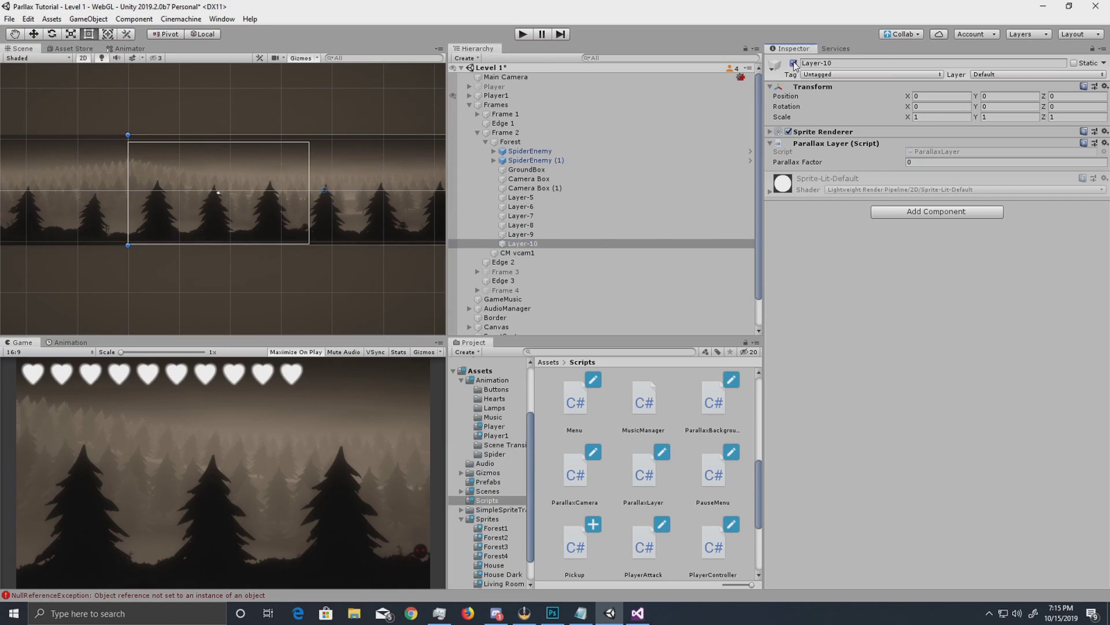
pyautogui.click(860, 312)
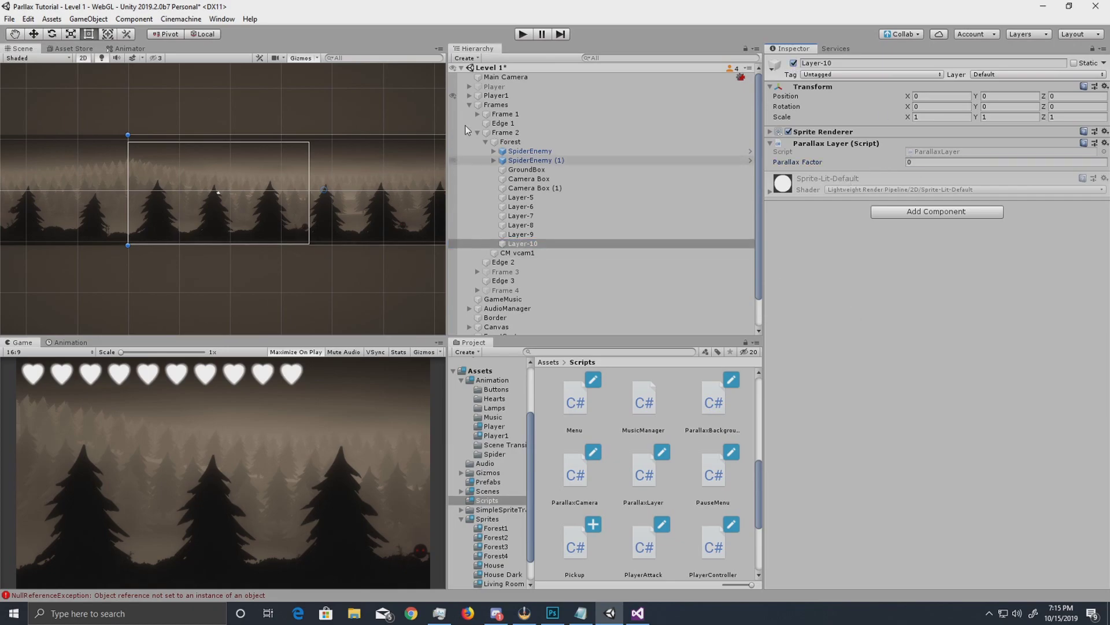
pyautogui.hotkey('ctrl', 'z')
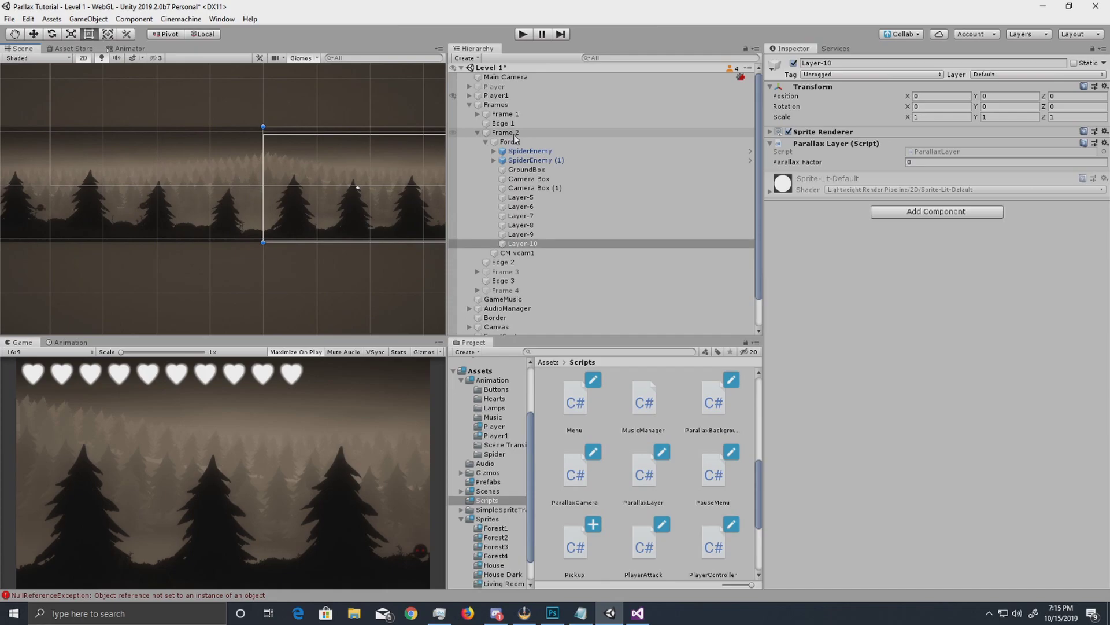
# Deactivate Frame 2, playtest the level, and run the player through Frame 1 into Frame 2.
pyautogui.click(506, 133)
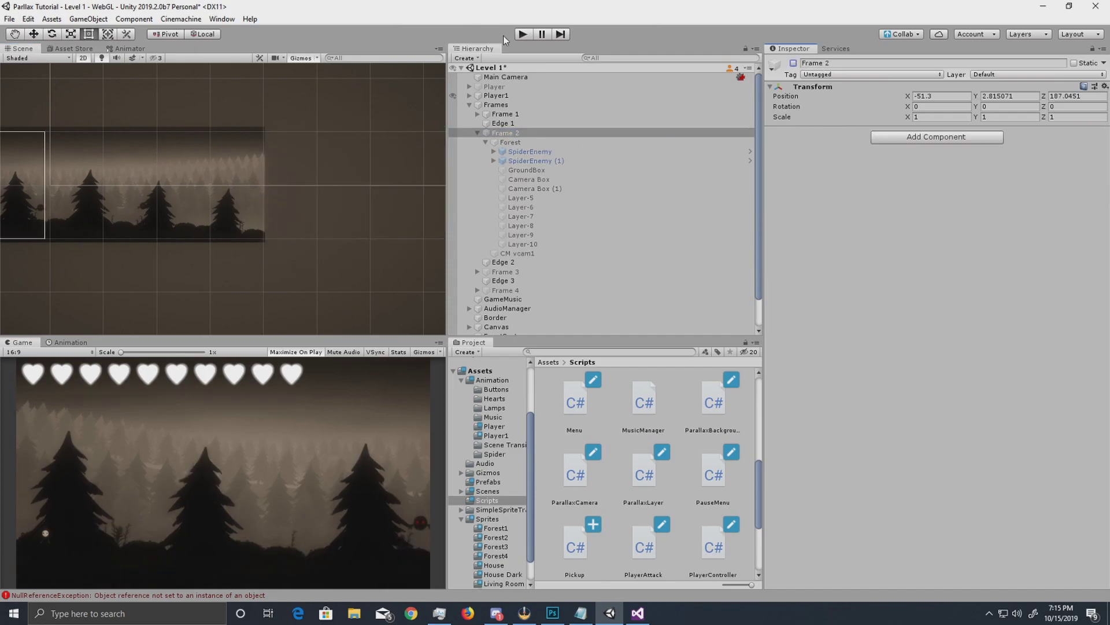
pyautogui.click(522, 35)
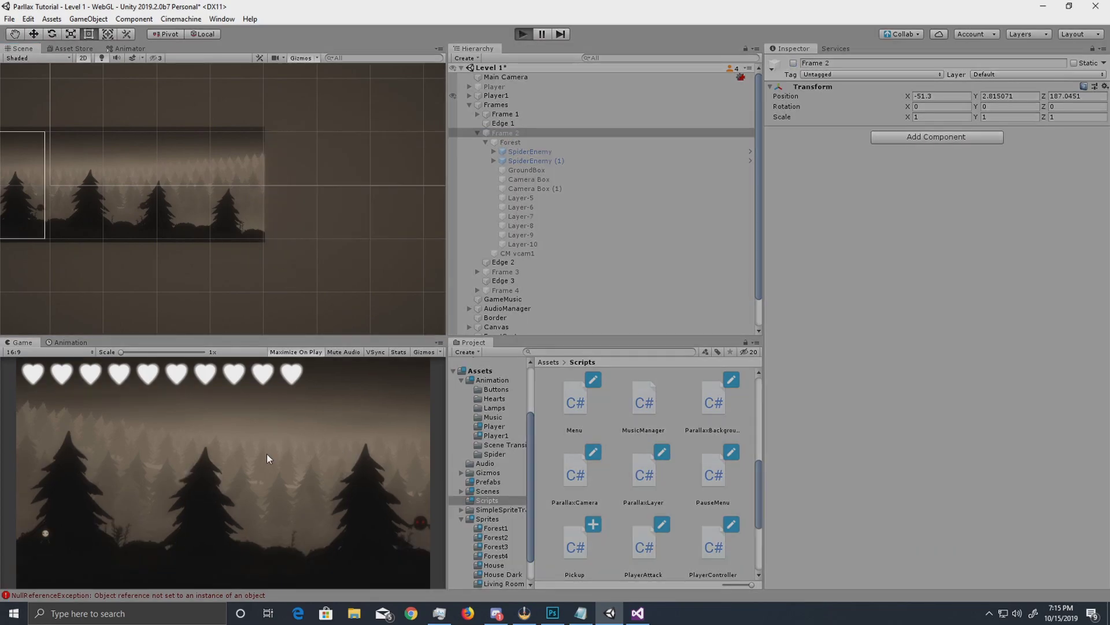
pyautogui.press('d')
pyautogui.press('d')
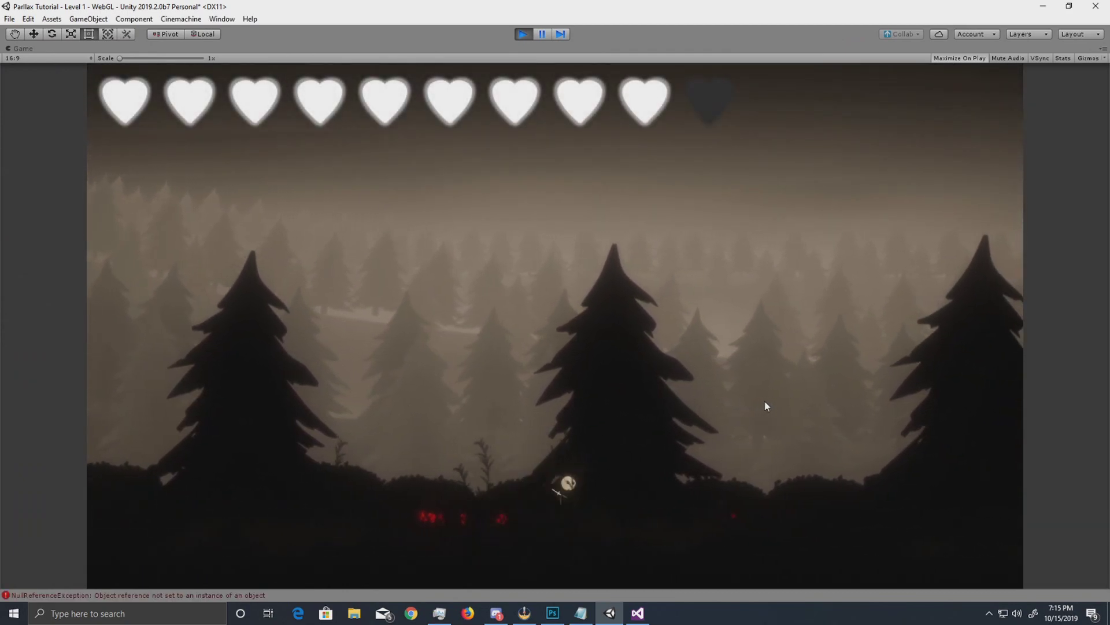
pyautogui.press('d')
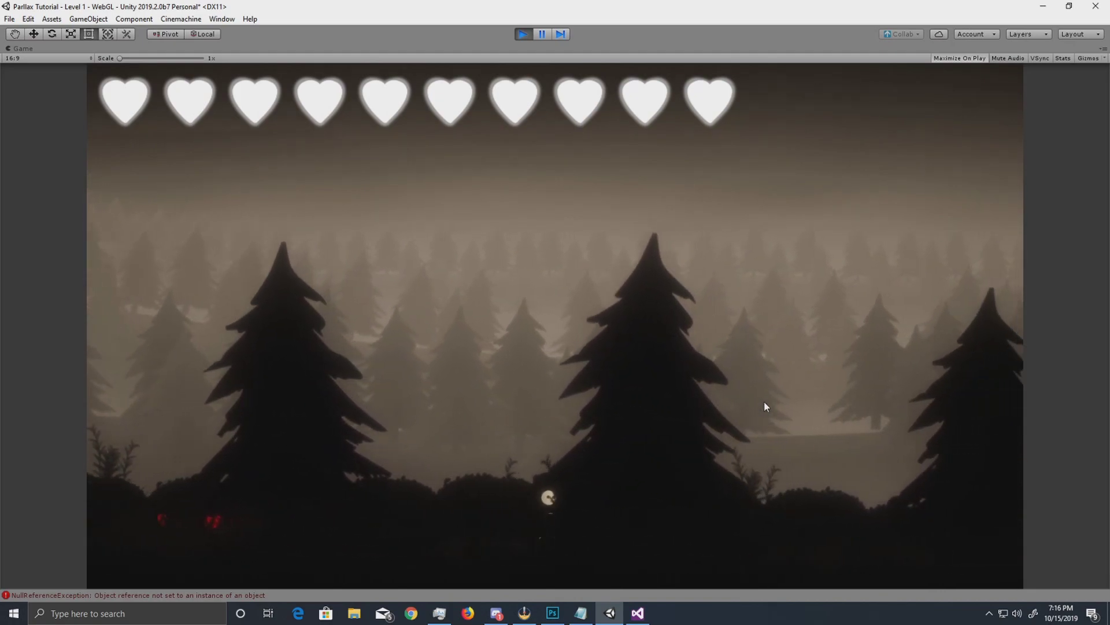
pyautogui.press('d')
pyautogui.press('d')
pyautogui.press('d')
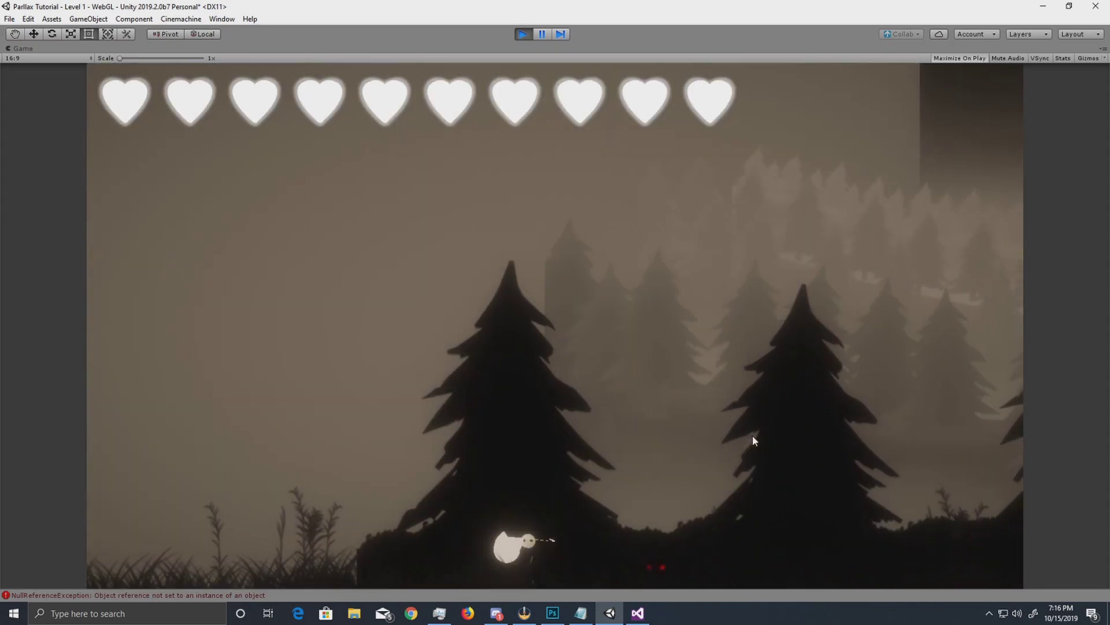
# Walk the player back and forth in Frame 2 to examine how its parallax layers line up, and end the playtest.
pyautogui.press('d')
pyautogui.press('d')
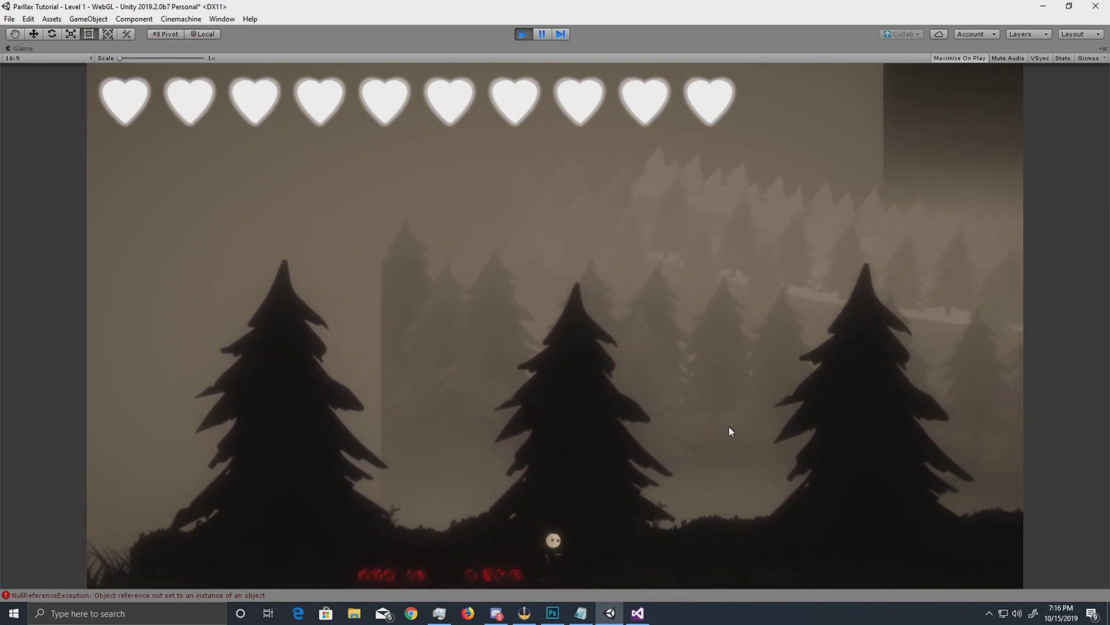
pyautogui.press('d')
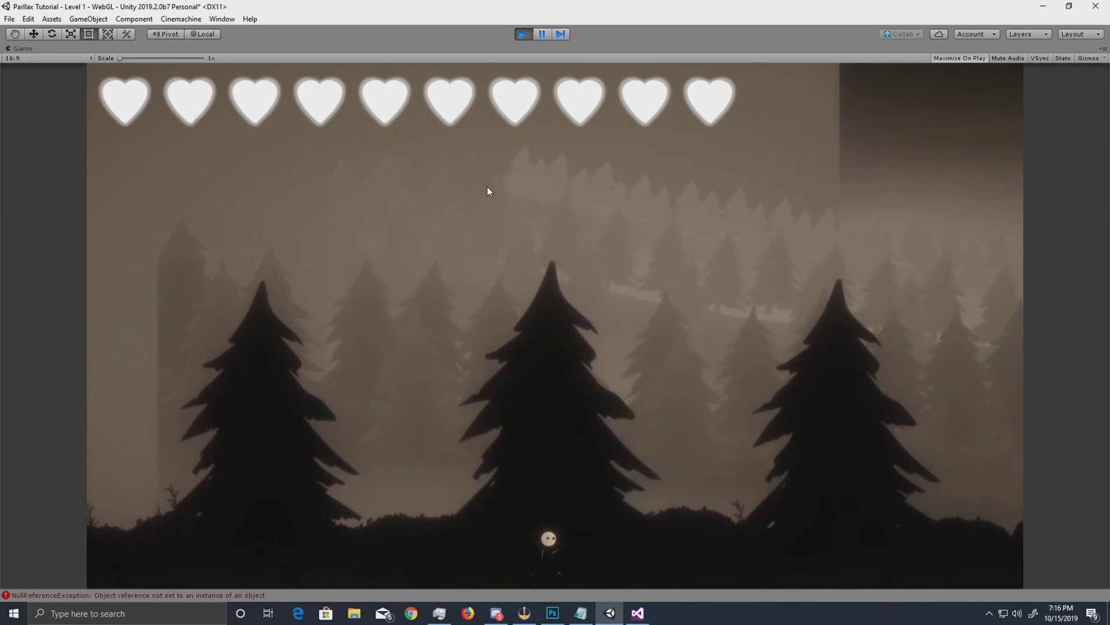
pyautogui.press('d')
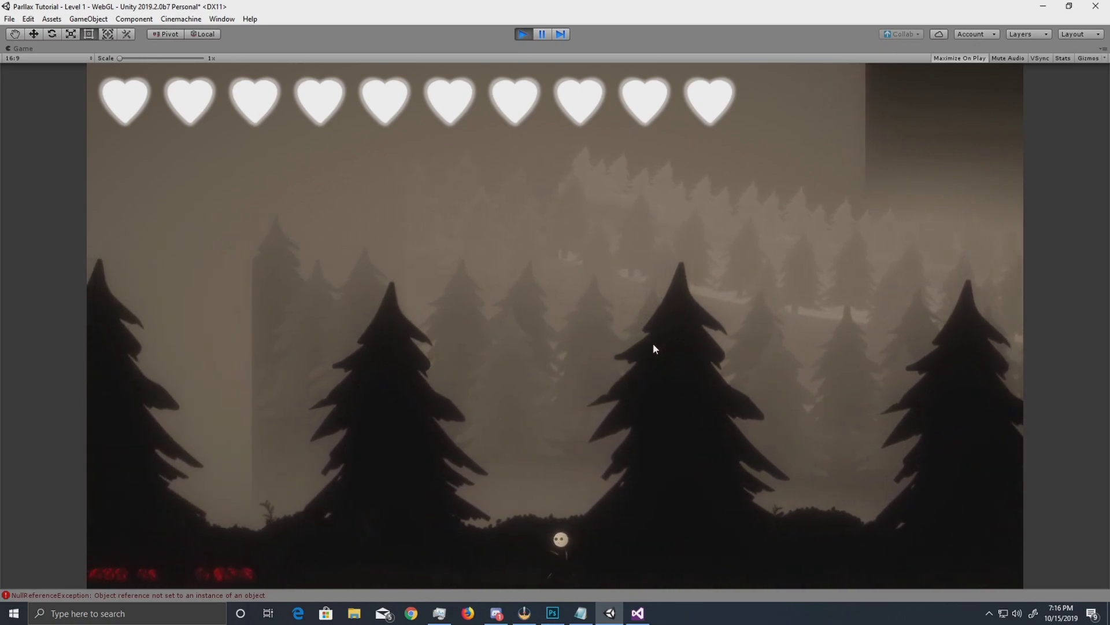
pyautogui.press('a')
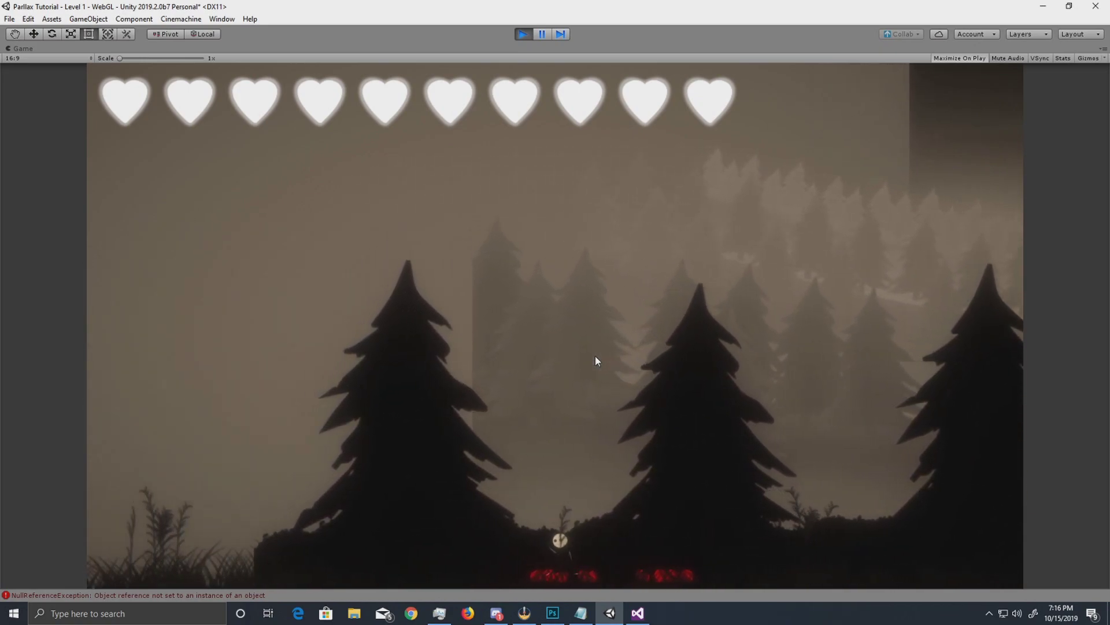
pyautogui.press('d')
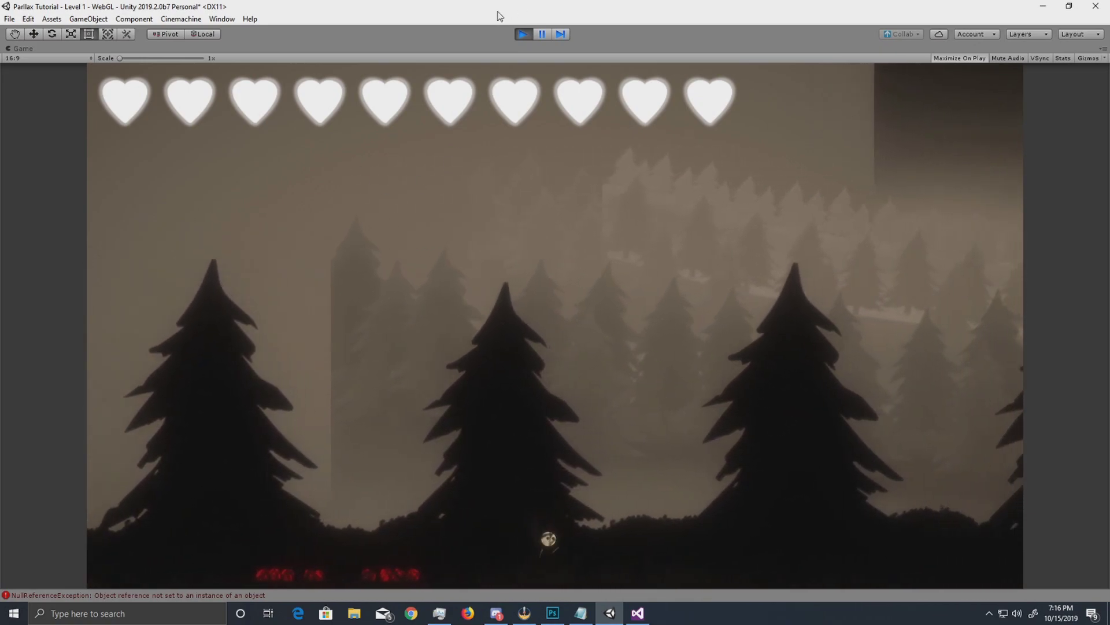
pyautogui.press('d')
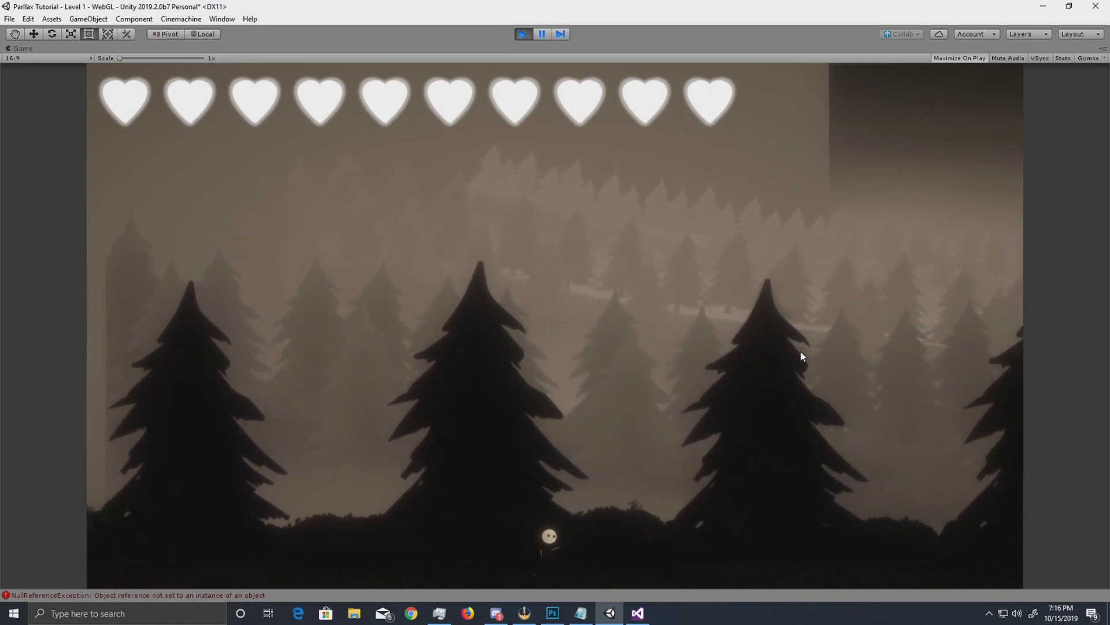
pyautogui.press('d')
pyautogui.press('a')
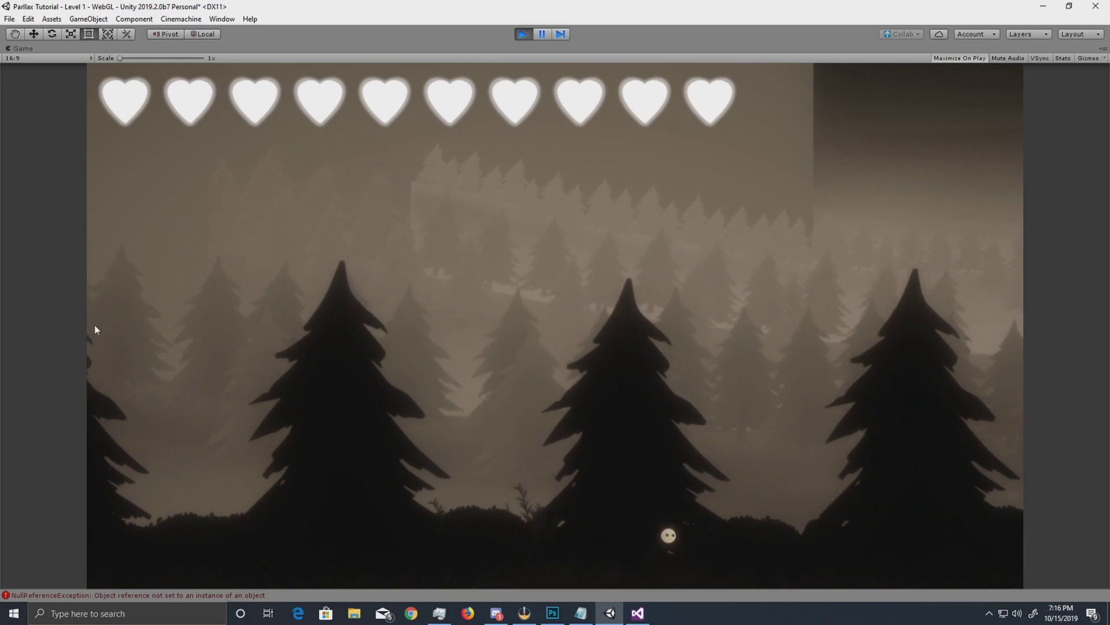
pyautogui.press('d')
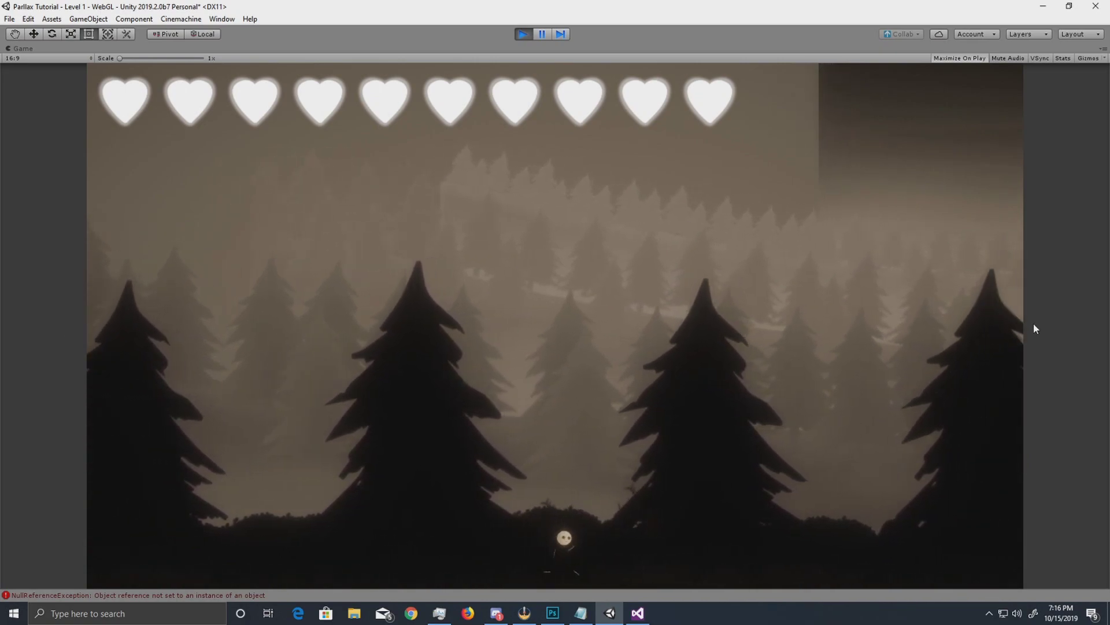
pyautogui.press('a')
pyautogui.press('d')
pyautogui.press('a')
pyautogui.press('d')
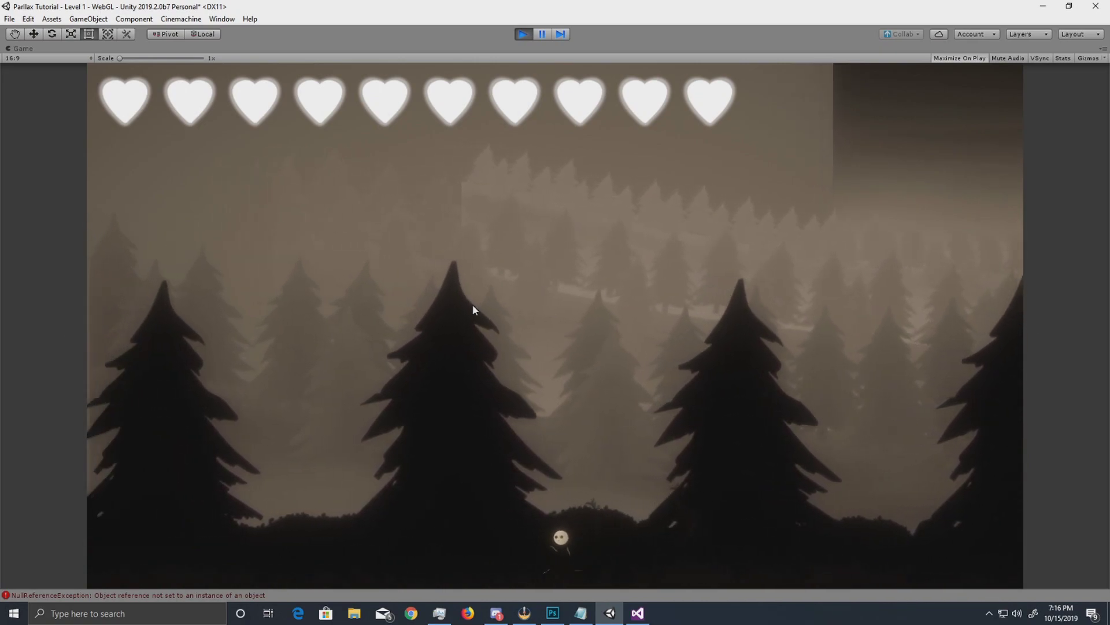
pyautogui.press('a')
pyautogui.press('a')
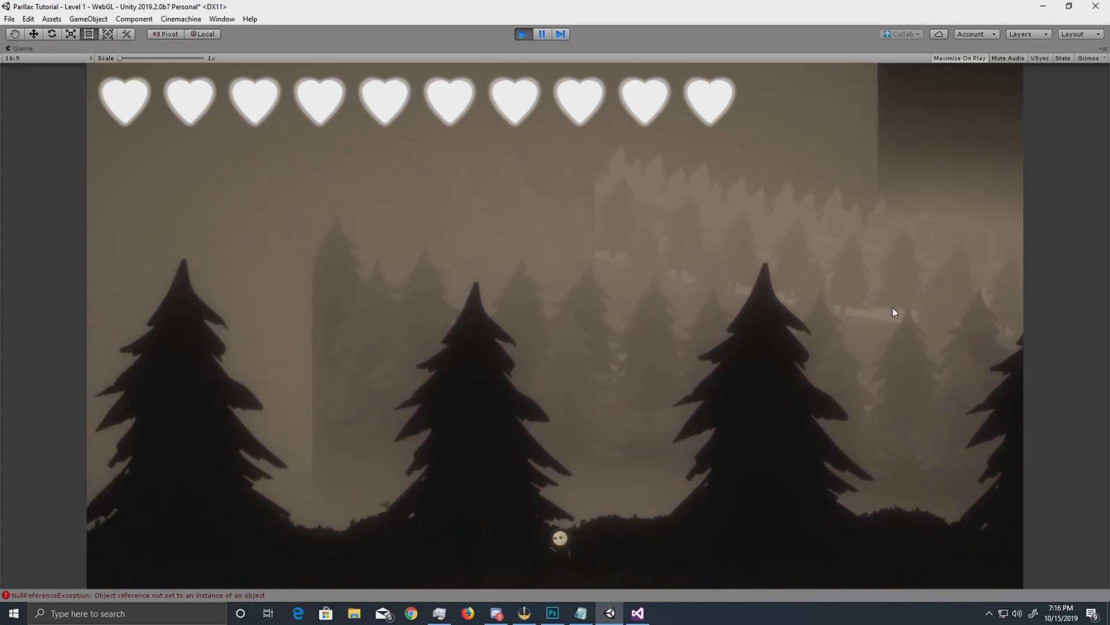
pyautogui.press('a')
pyautogui.click(522, 34)
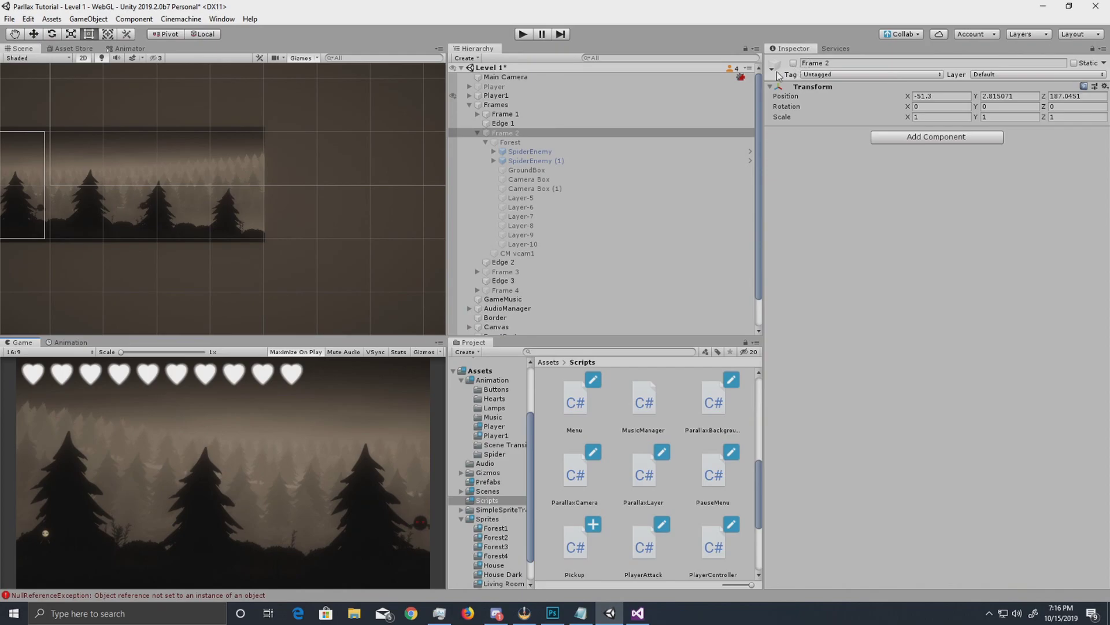
# Move the Main Camera object into Frame 1 beneath CM vcam1 in the scene hierarchy.
pyautogui.click(477, 133)
pyautogui.click(477, 133)
pyautogui.click(485, 142)
pyautogui.click(485, 142)
pyautogui.click(485, 142)
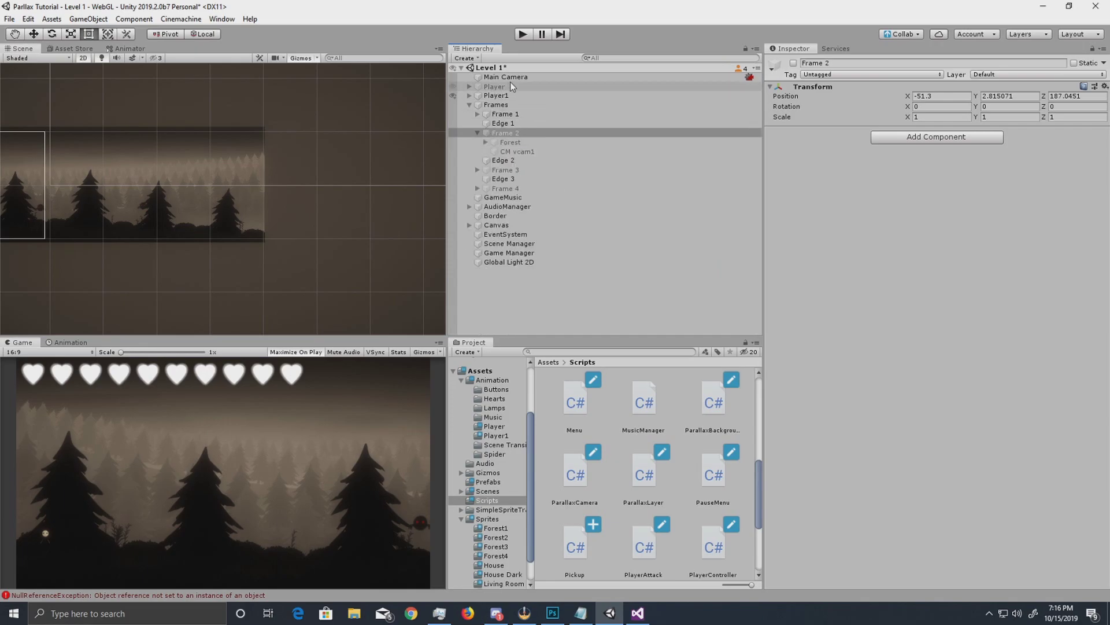
pyautogui.click(512, 78)
pyautogui.click(477, 133)
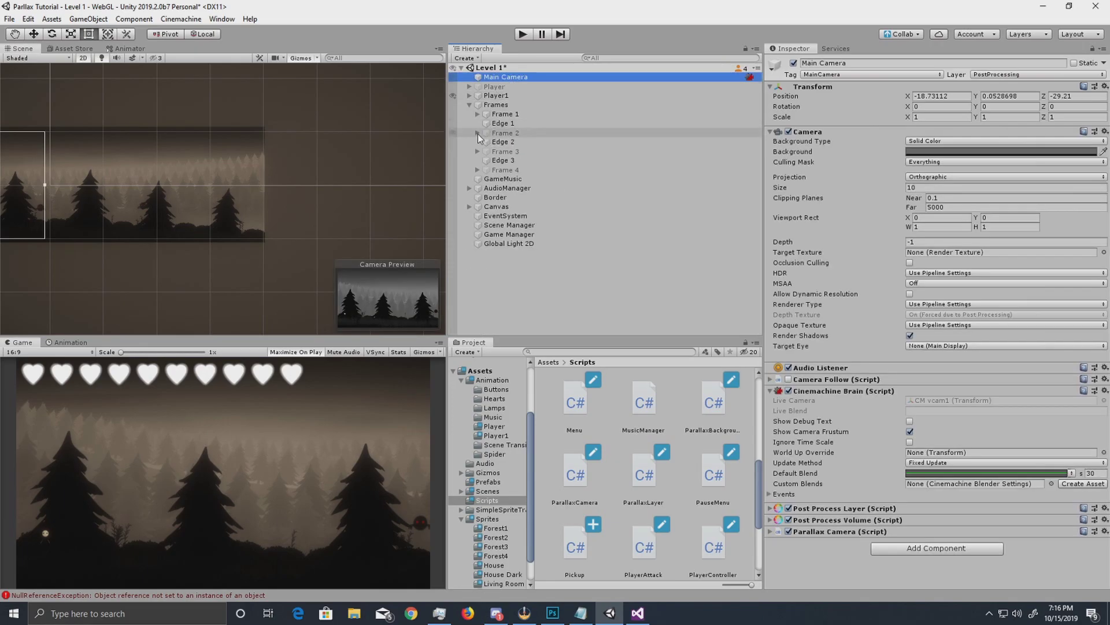
pyautogui.click(478, 114)
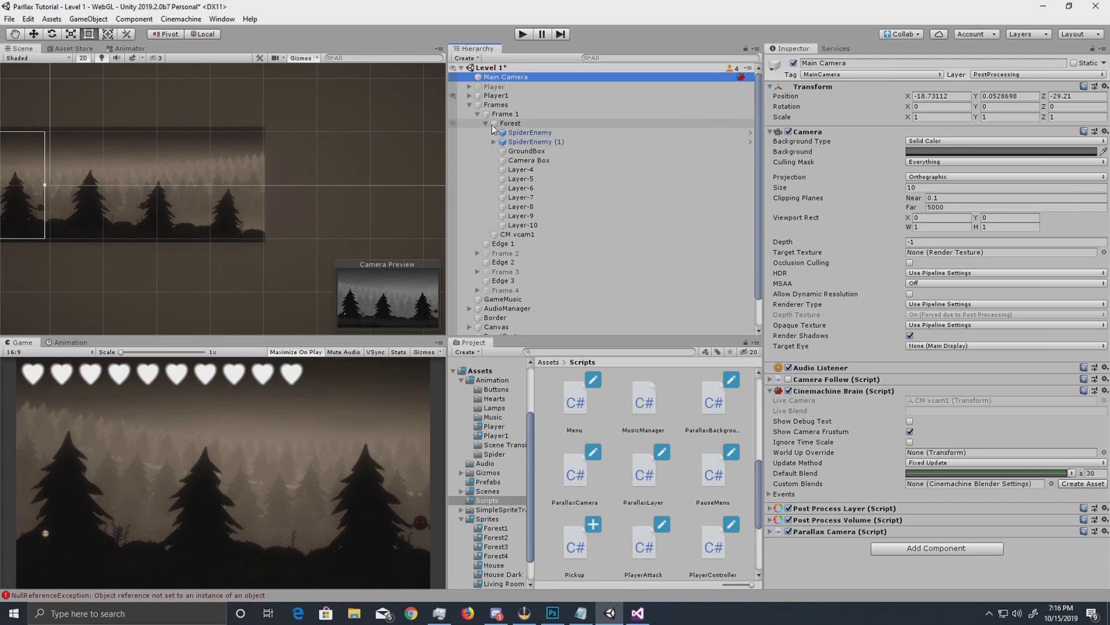
pyautogui.click(485, 124)
pyautogui.moveTo(506, 76); pyautogui.dragTo(513, 134)
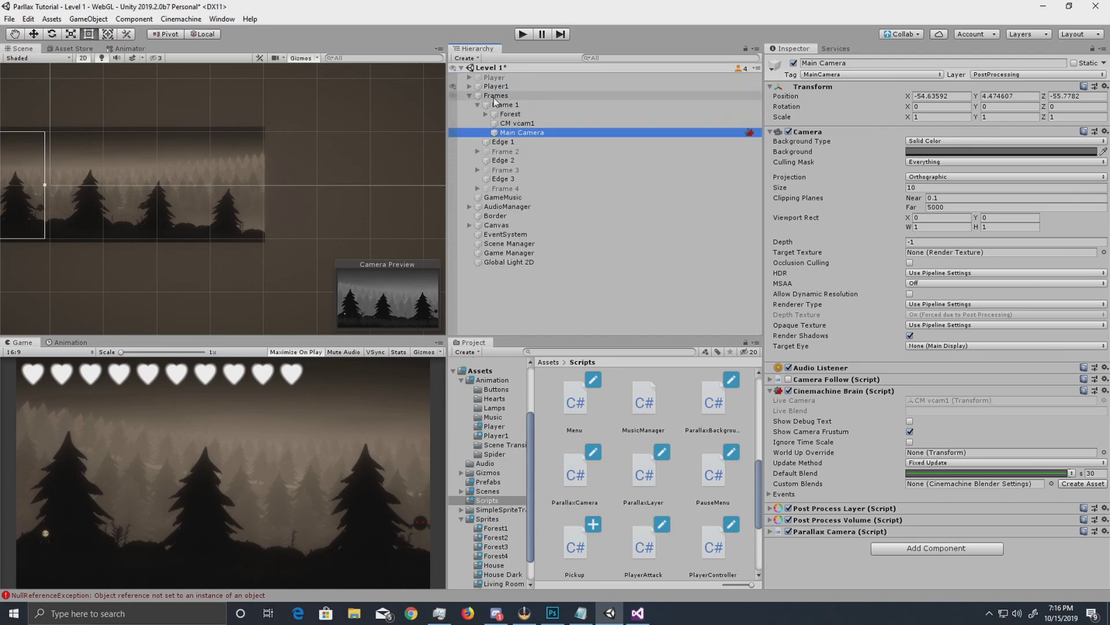
# Rename Frame 1's Main Camera to Camera 1 and check the Parallax Camera reference on Frame 1's Forest.
pyautogui.click(494, 96)
pyautogui.click(508, 114)
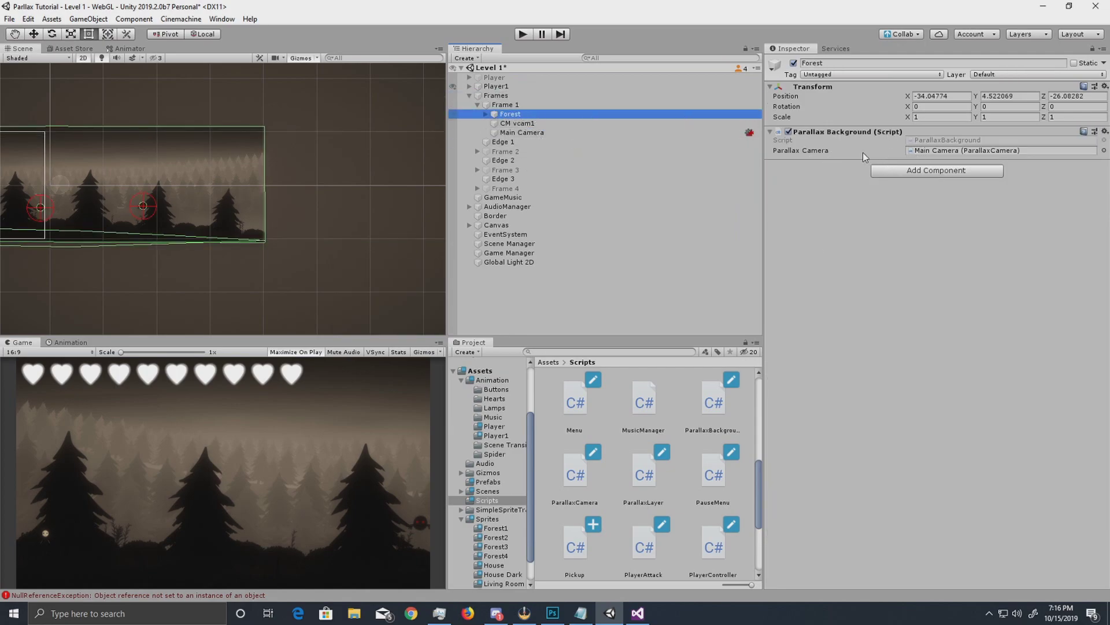
pyautogui.click(528, 131)
pyautogui.click(859, 65)
pyautogui.write('Camera 1')
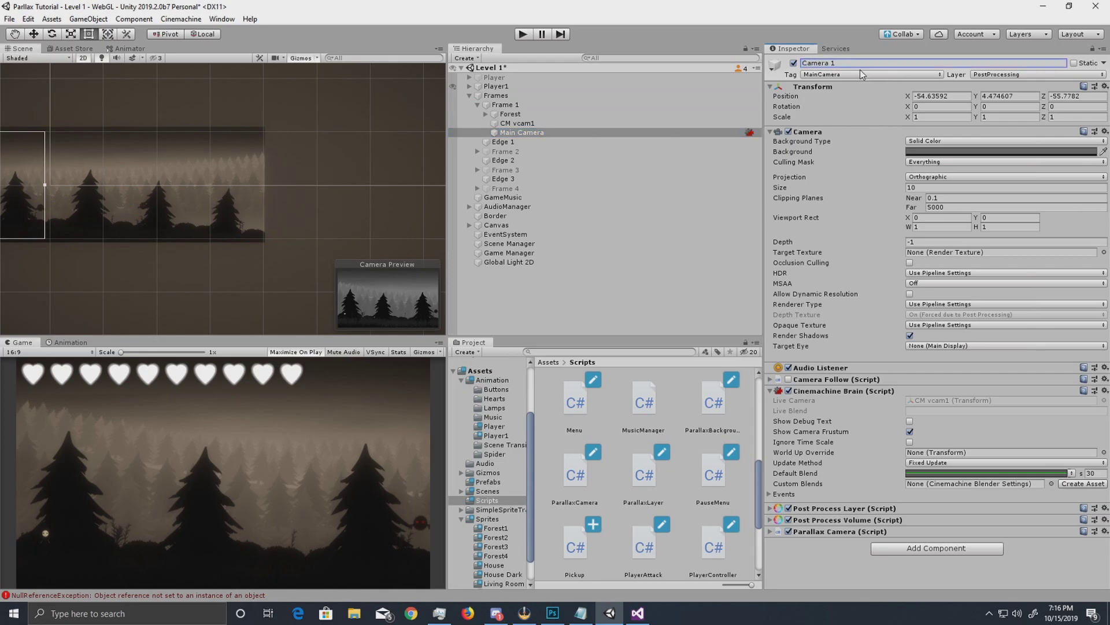
pyautogui.press('Return')
pyautogui.click(550, 114)
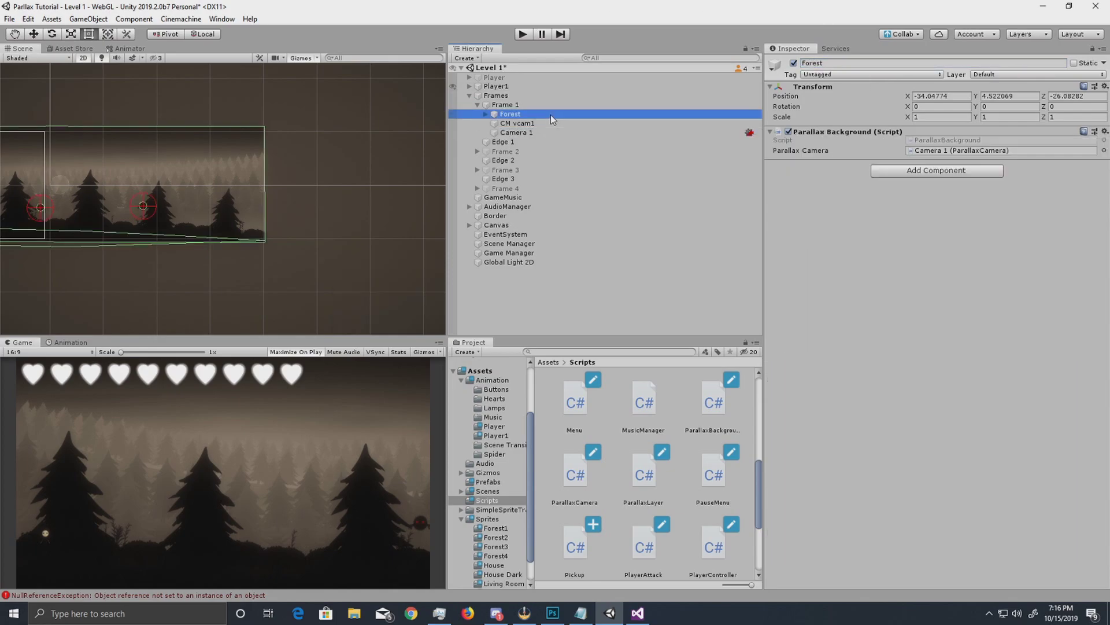
# Duplicate Camera 1, name the copy Camera 2, and move it into Frame 2.
pyautogui.click(539, 131)
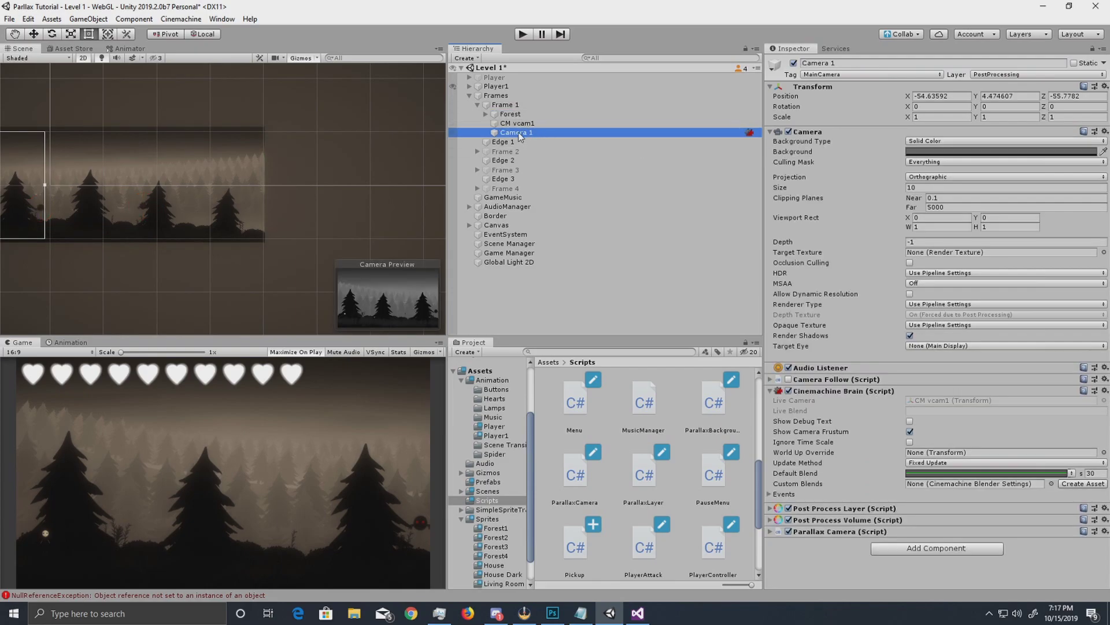
pyautogui.click(478, 105)
pyautogui.hotkey('ctrl', 'd')
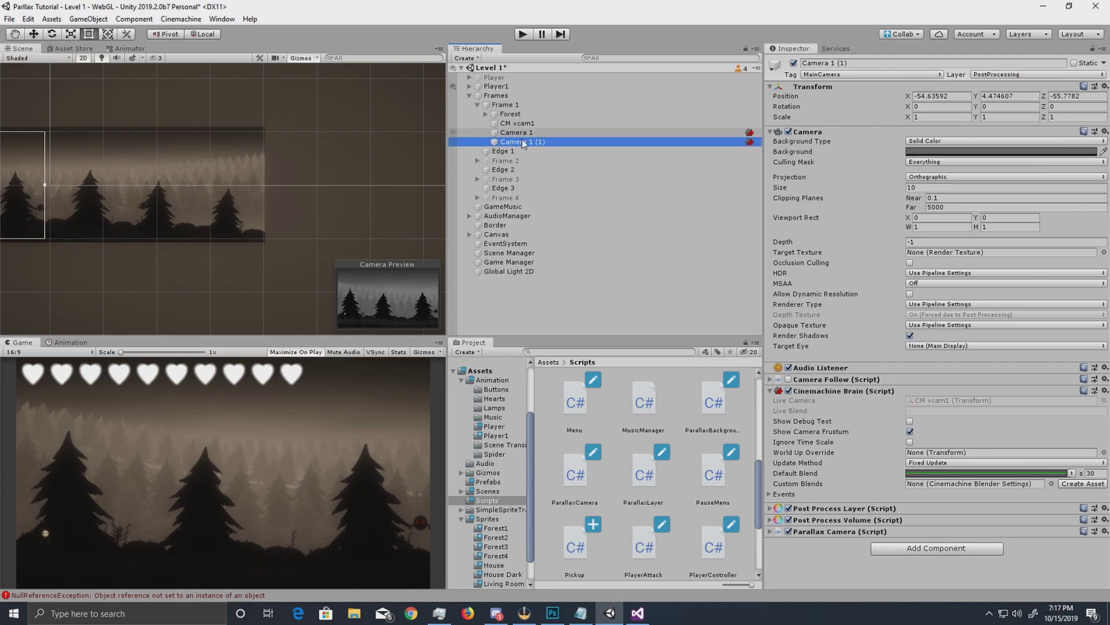
pyautogui.click(842, 63)
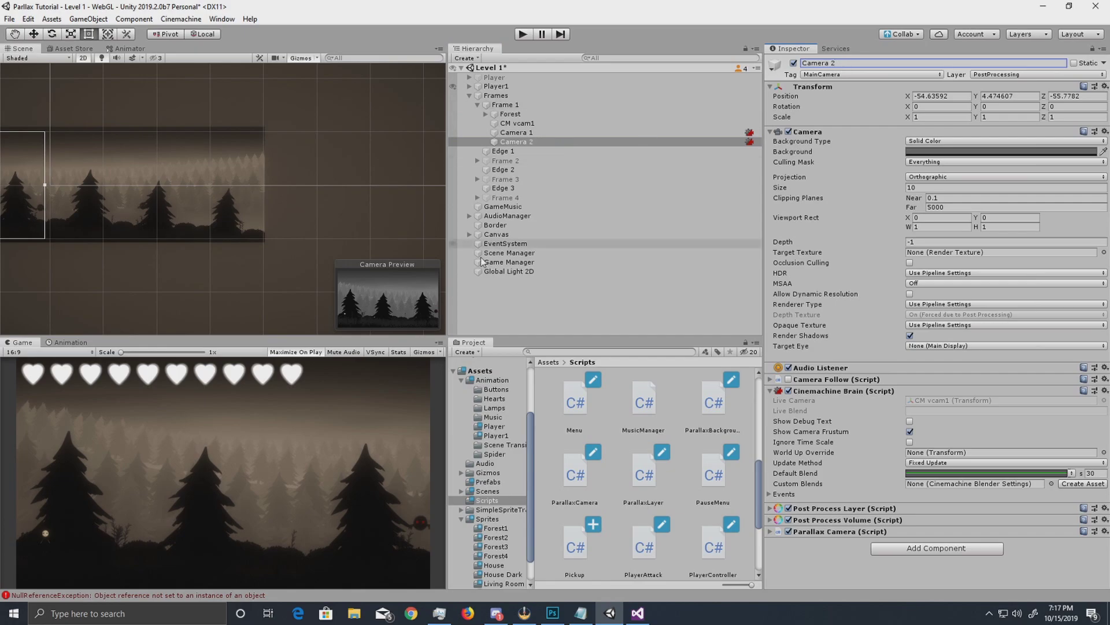
pyautogui.moveTo(516, 140); pyautogui.dragTo(516, 161)
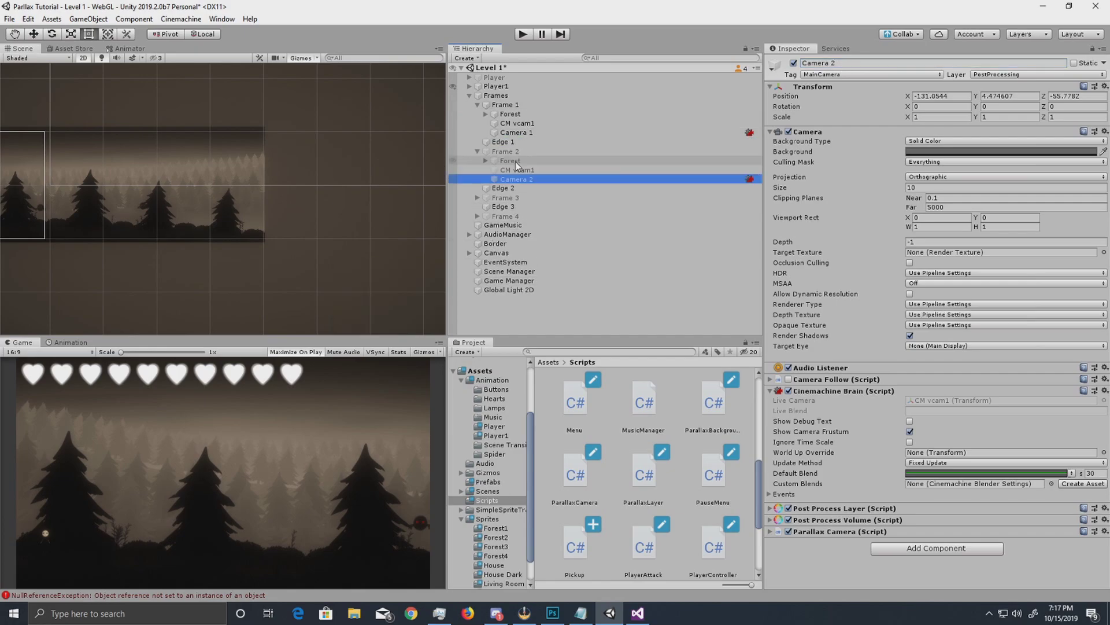
# Activate Frame 2 and check the area of the forest that Camera 2 covers.
pyautogui.click(506, 152)
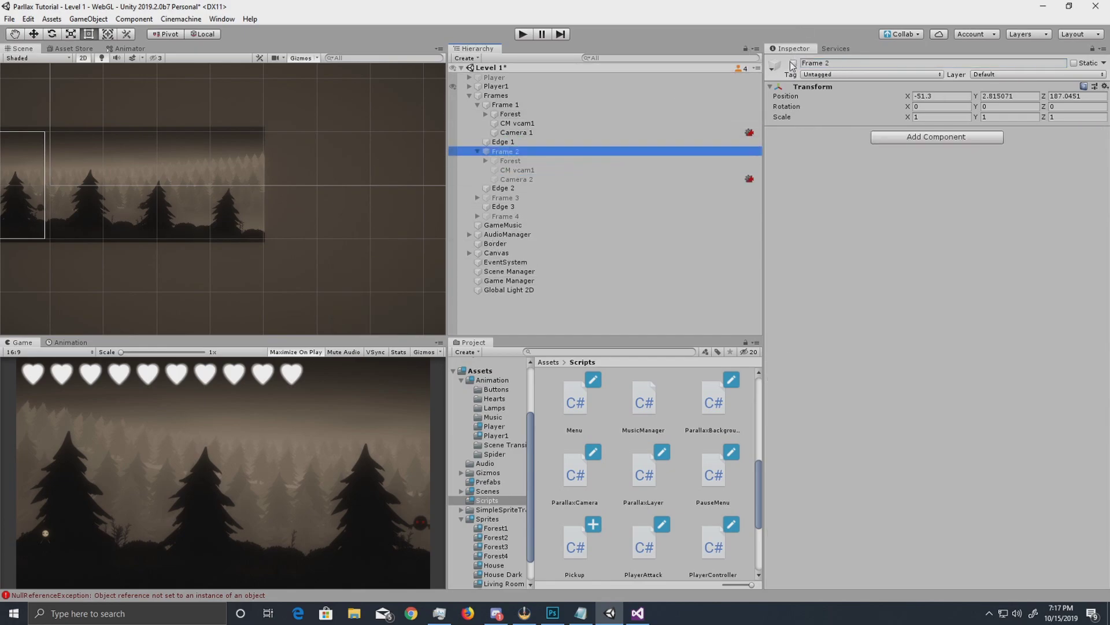
pyautogui.click(531, 178)
pyautogui.moveTo(327, 147); pyautogui.dragTo(67, 145, button='middle')
pyautogui.scroll(-2, 190, 137)
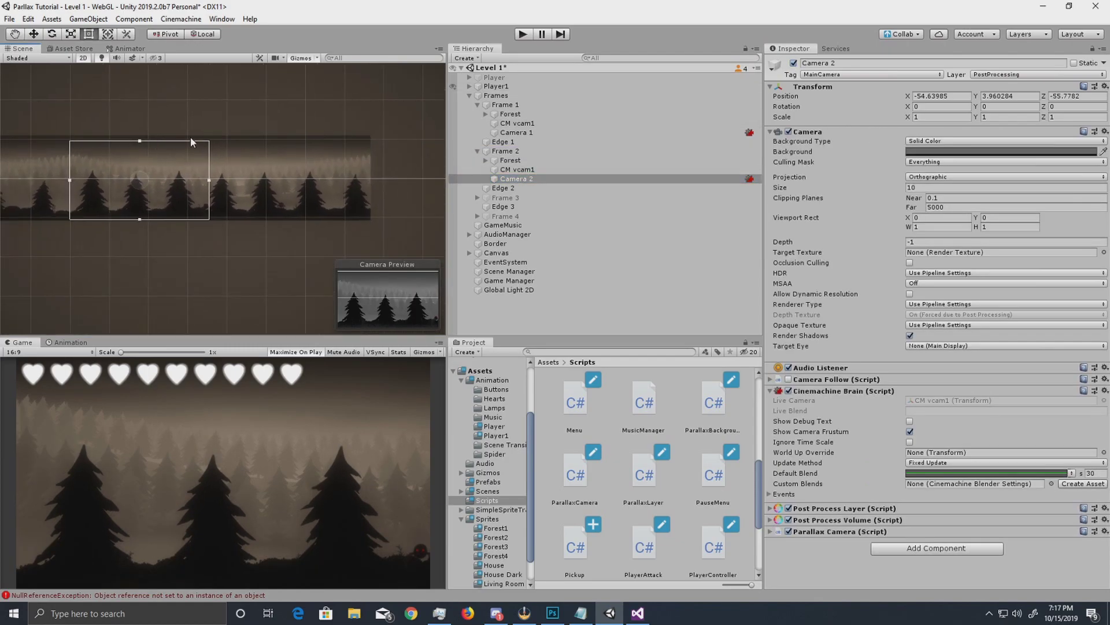
# Inspect the Parallax Background settings of Frame 2's Forest and the Parallax Camera script on Camera 2.
pyautogui.click(510, 160)
pyautogui.click(486, 160)
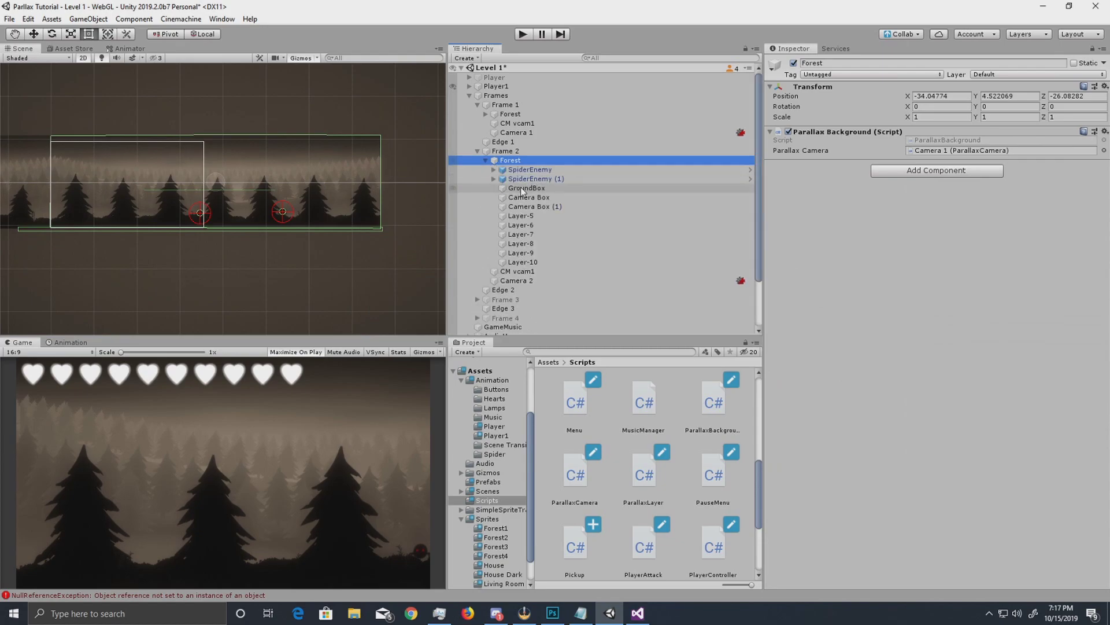
pyautogui.click(486, 160)
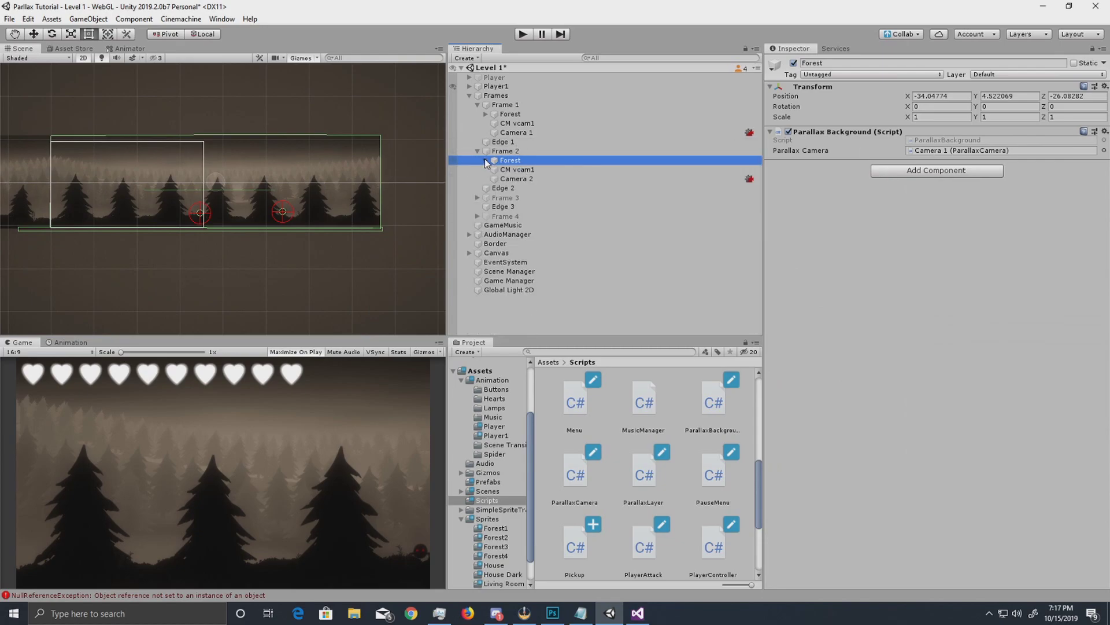
pyautogui.click(518, 178)
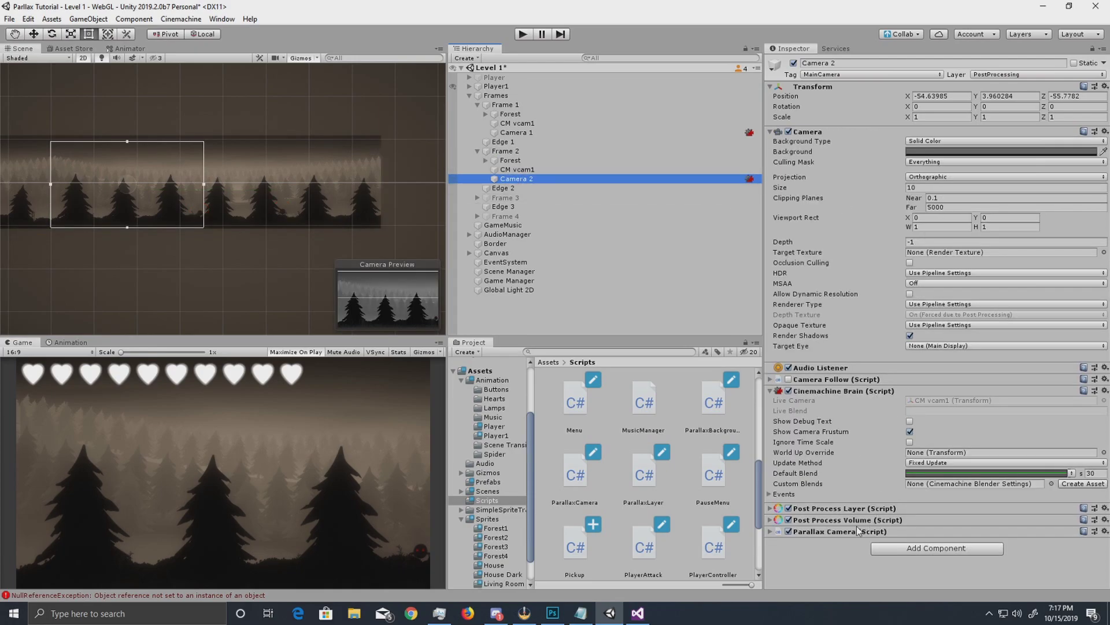
pyautogui.click(771, 531)
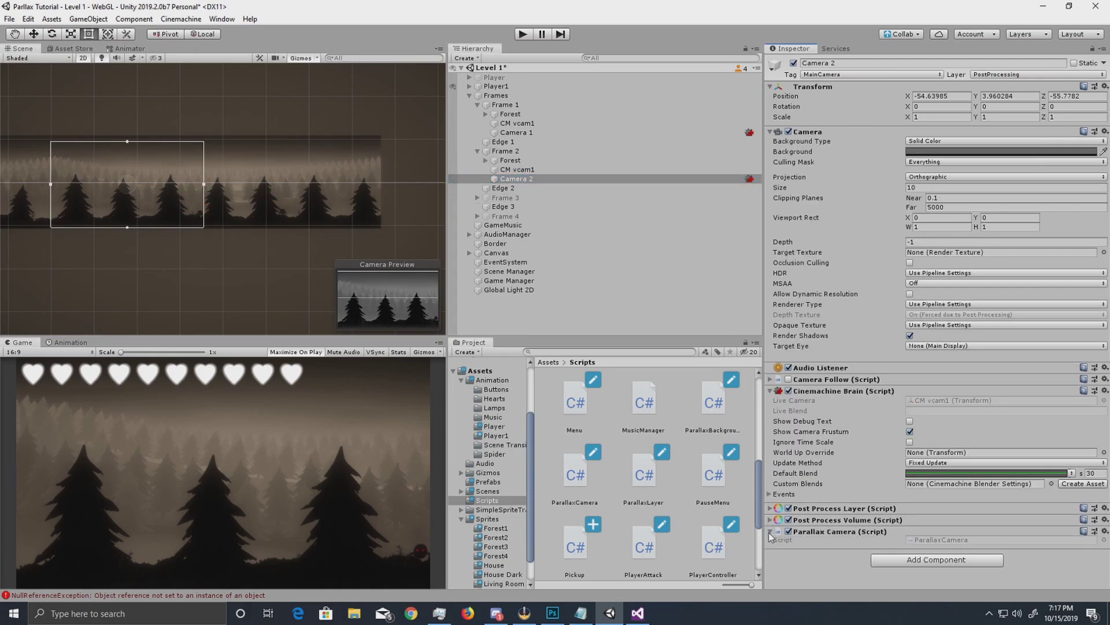
pyautogui.click(770, 531)
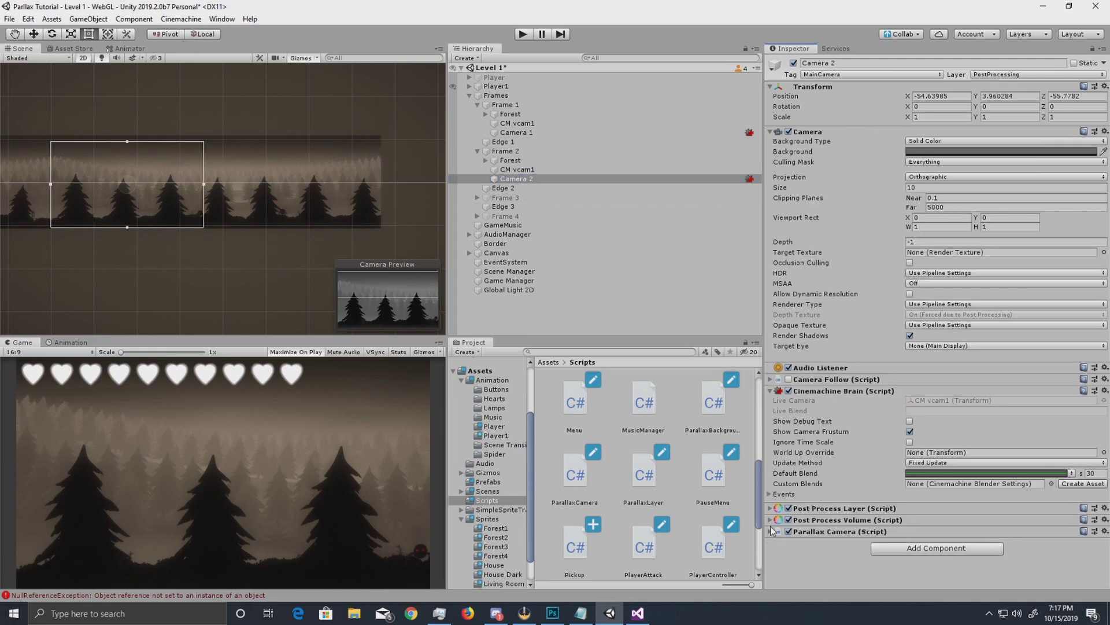
# Assign Camera 2 as the Parallax Camera of Frame 2's Forest and check the reference.
pyautogui.click(518, 162)
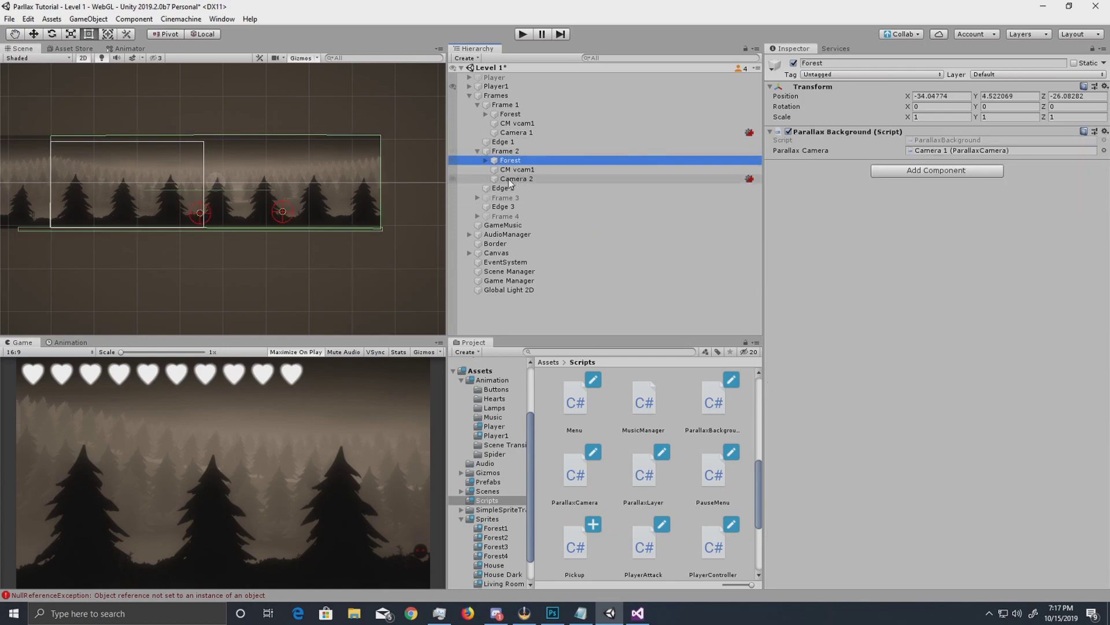
pyautogui.moveTo(509, 179); pyautogui.dragTo(906, 150)
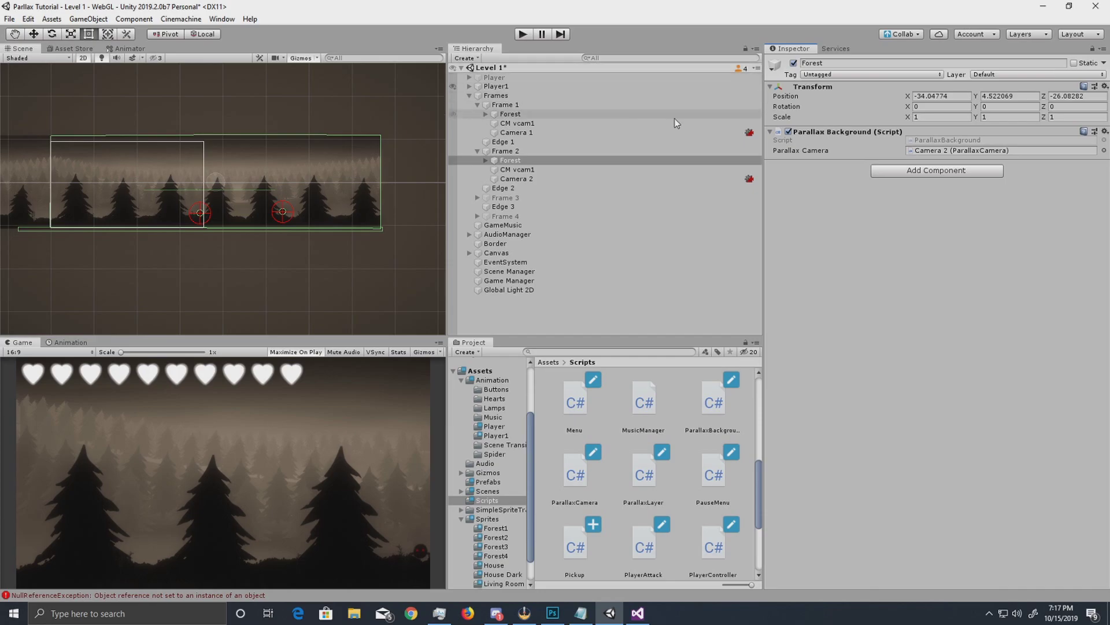
pyautogui.click(504, 159)
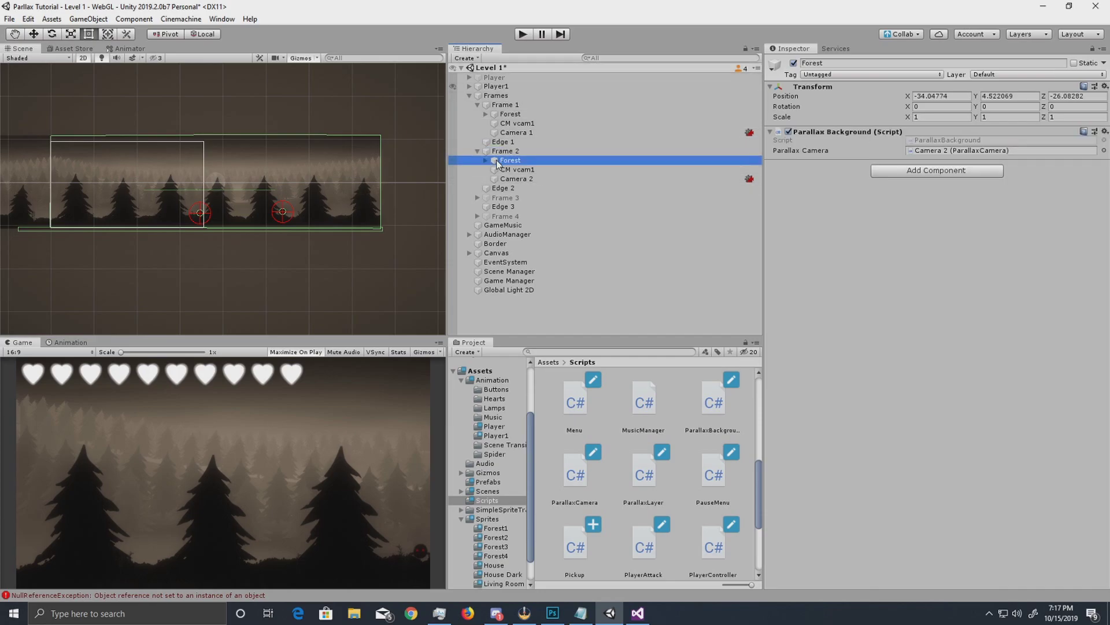
pyautogui.click(514, 178)
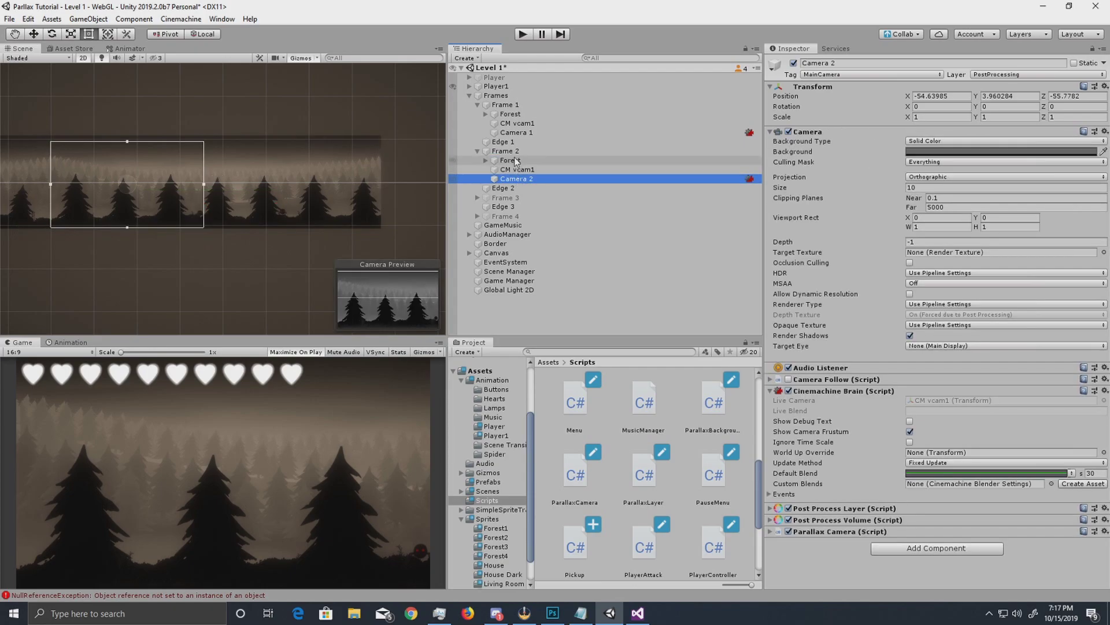
pyautogui.click(515, 161)
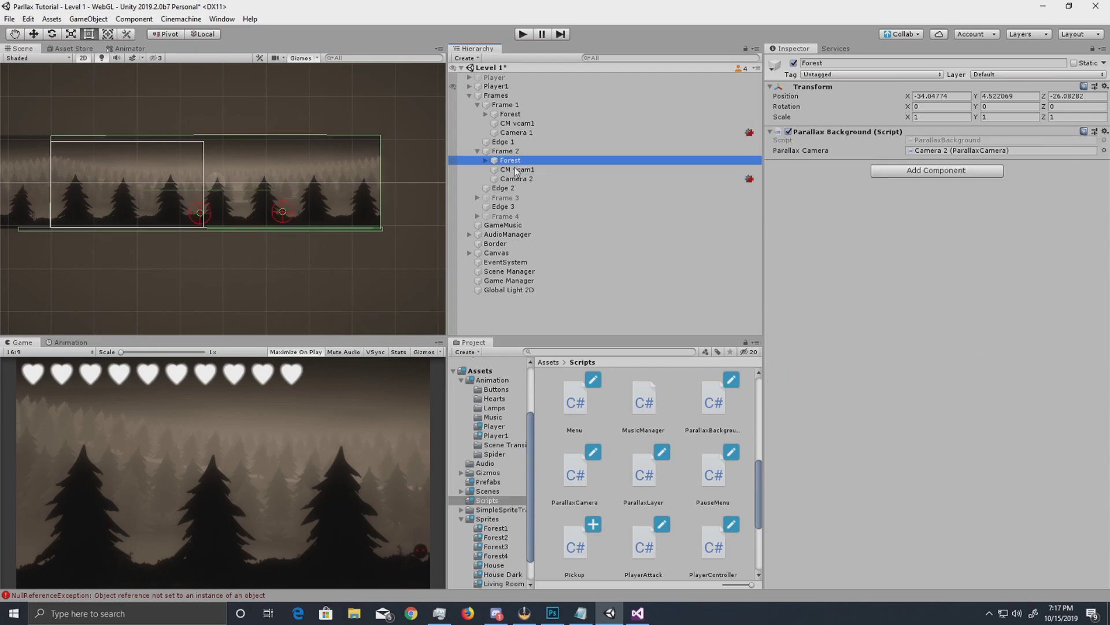
pyautogui.click(478, 151)
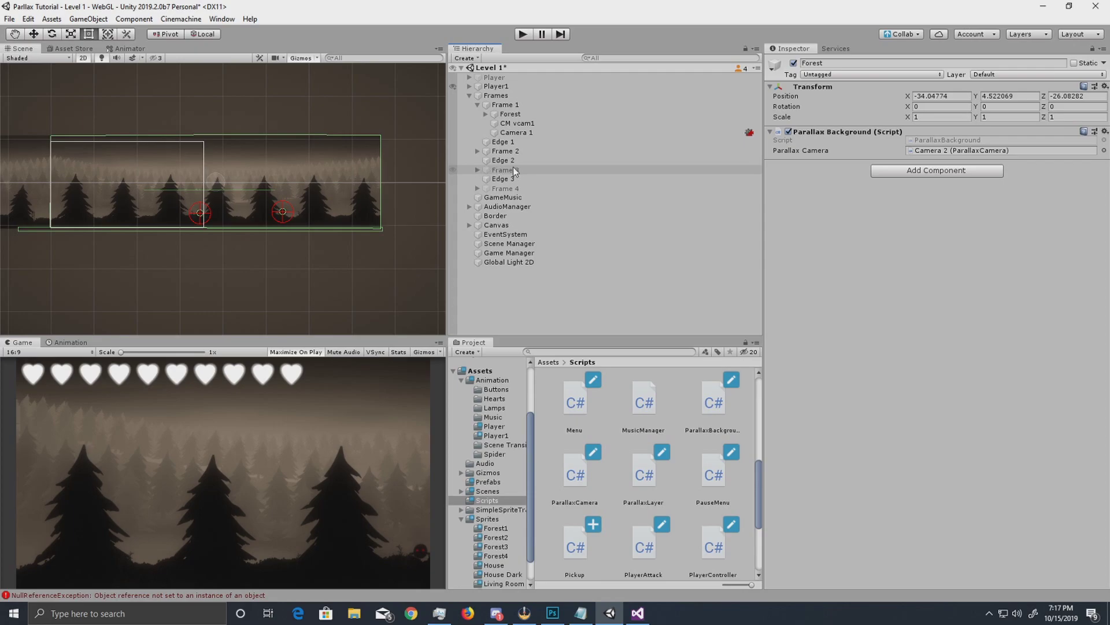
# Activate Frame 3 and examine its Forest object's components and child layers.
pyautogui.click(497, 170)
pyautogui.click(477, 170)
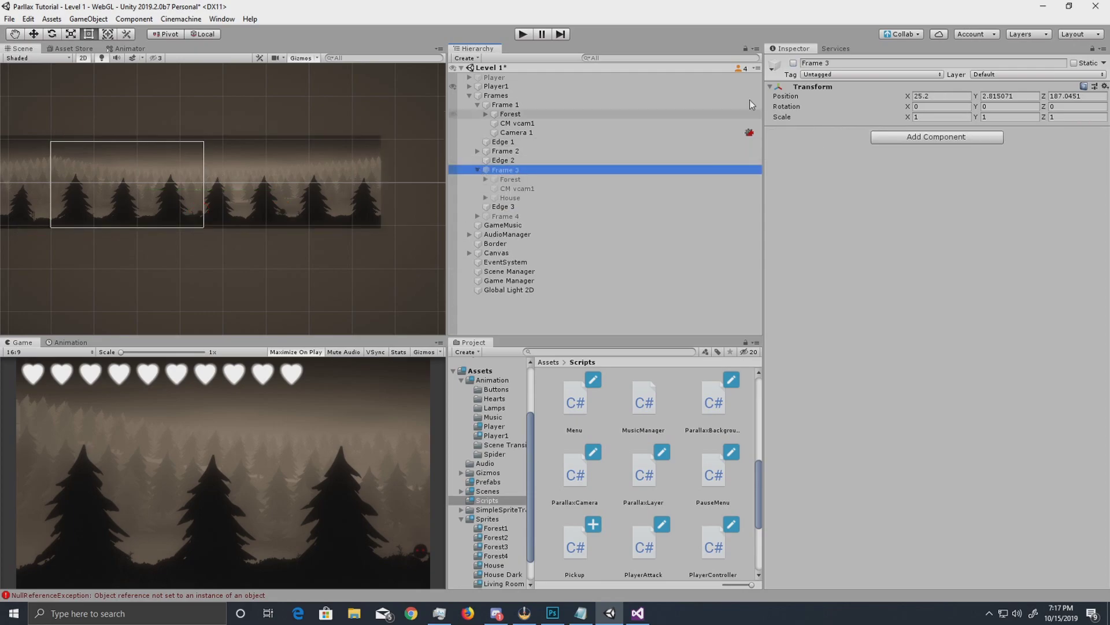
pyautogui.click(793, 63)
pyautogui.click(505, 179)
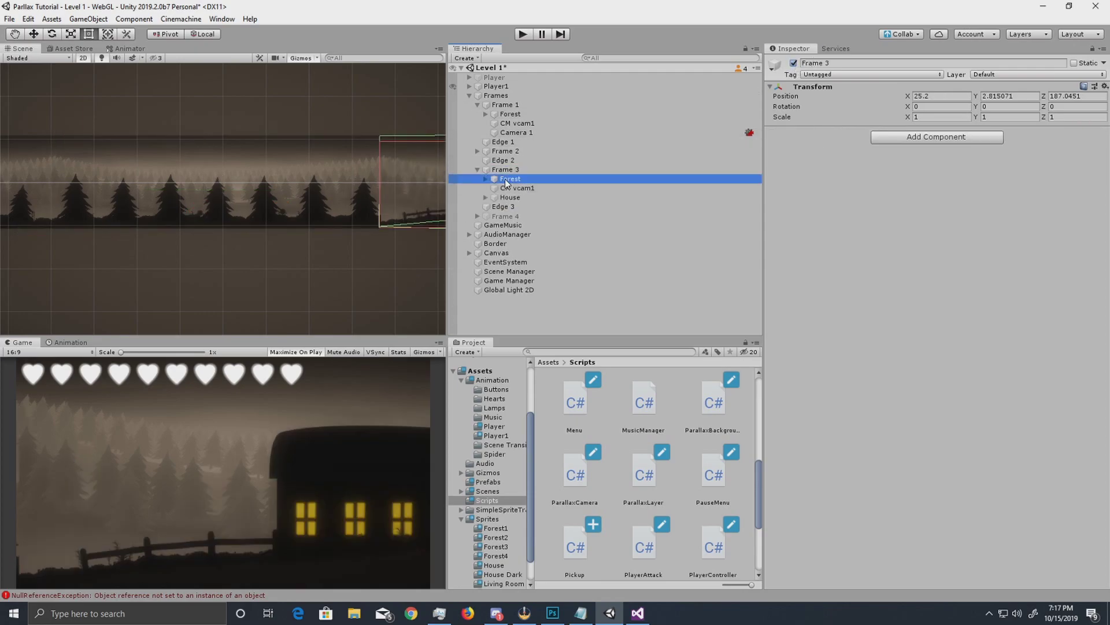
pyautogui.click(486, 180)
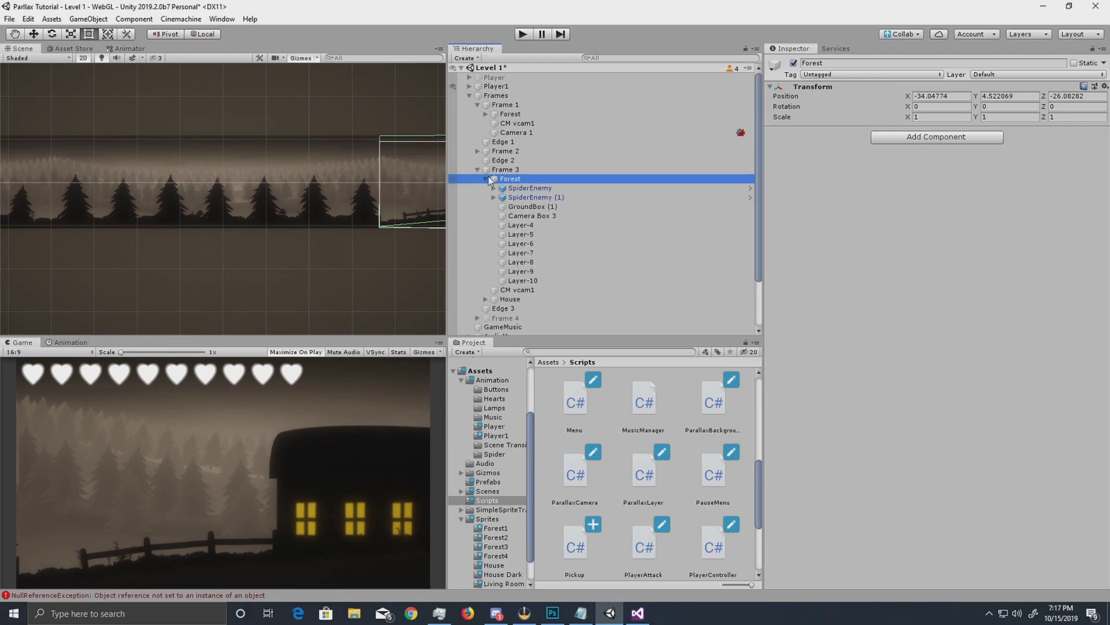
pyautogui.click(486, 179)
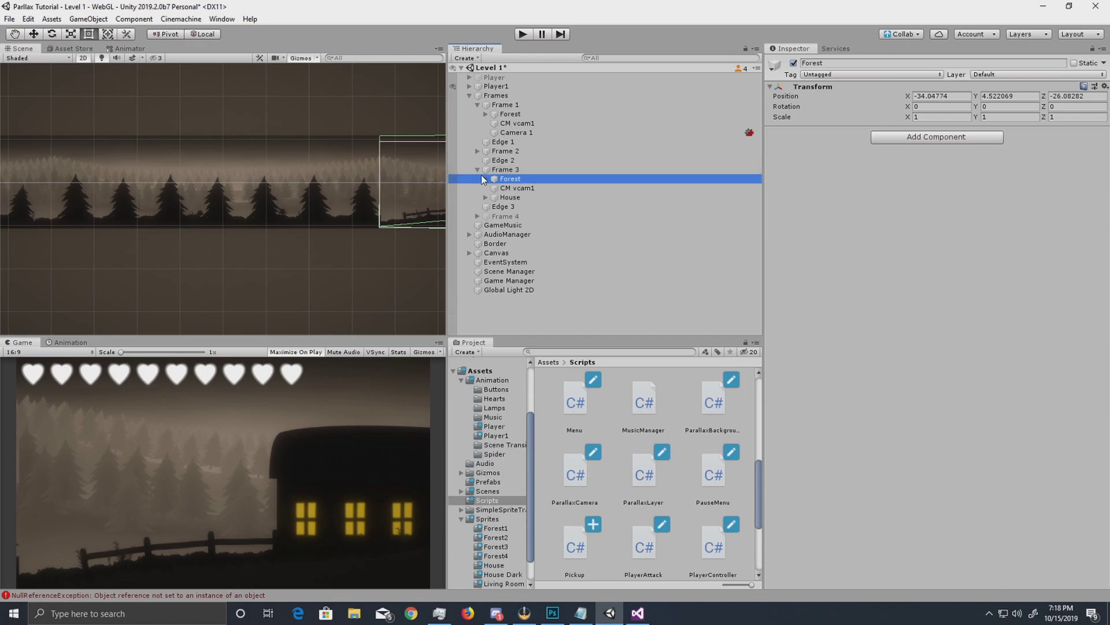
pyautogui.click(477, 170)
pyautogui.click(477, 171)
pyautogui.click(498, 169)
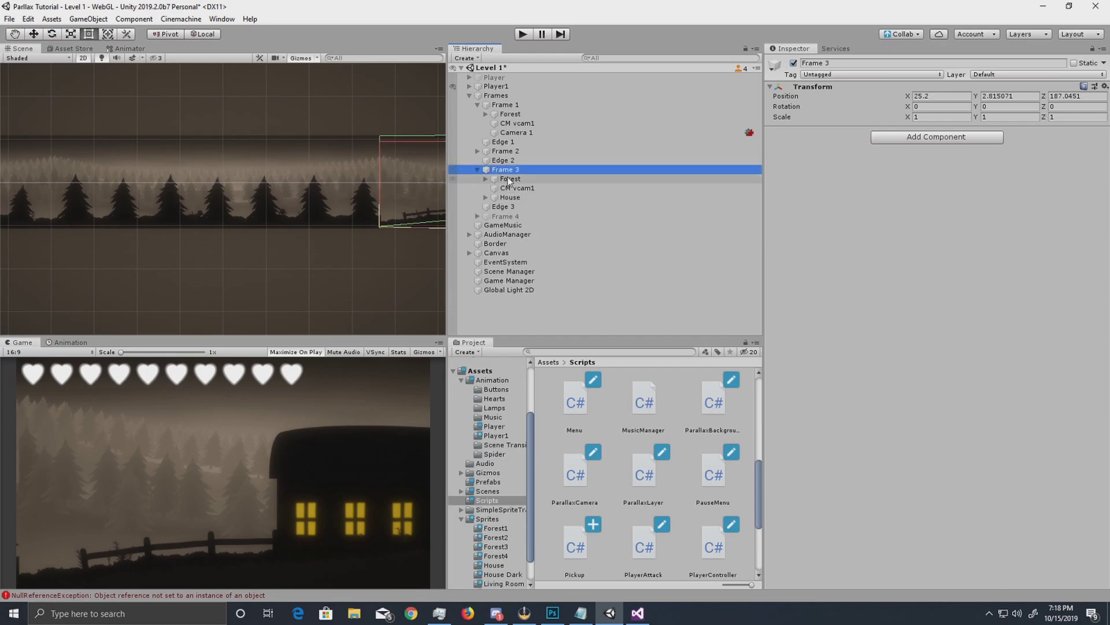
pyautogui.click(506, 180)
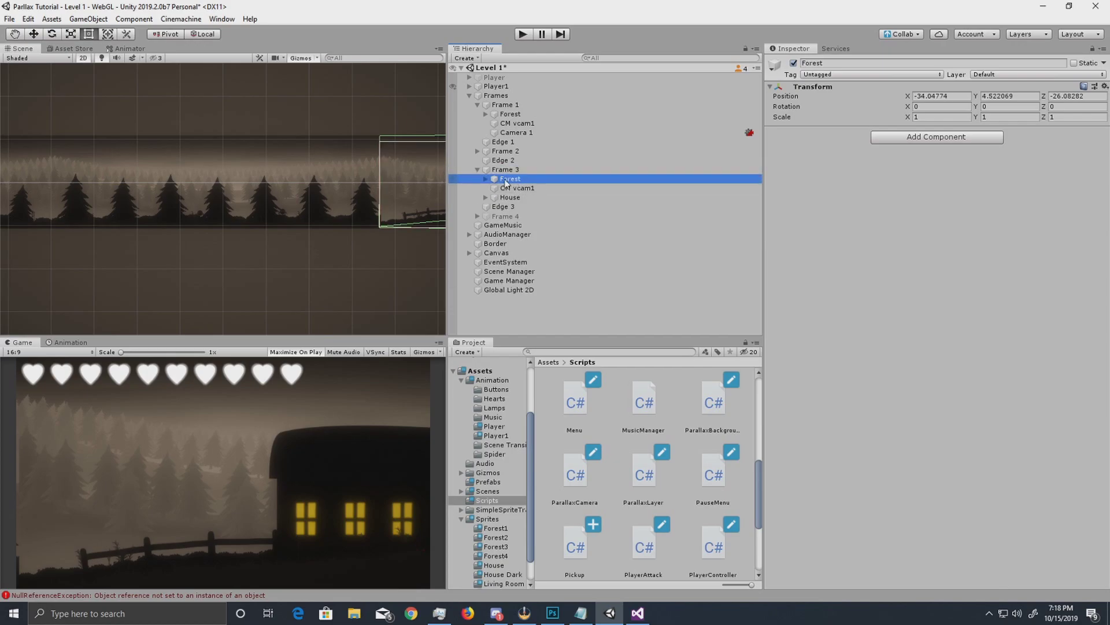
pyautogui.click(486, 180)
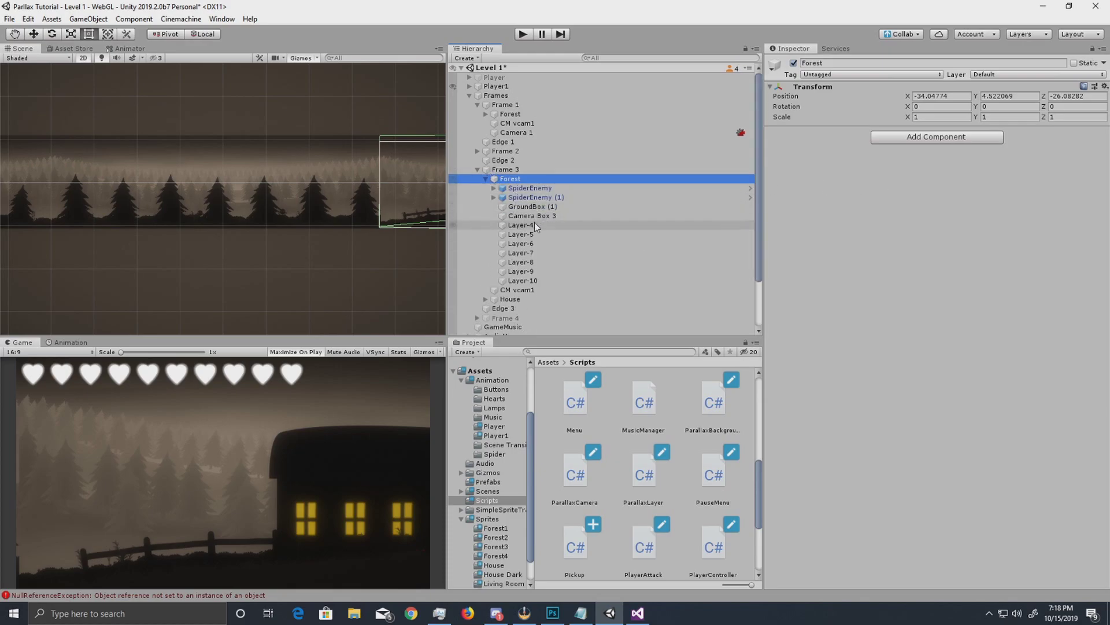
pyautogui.click(487, 178)
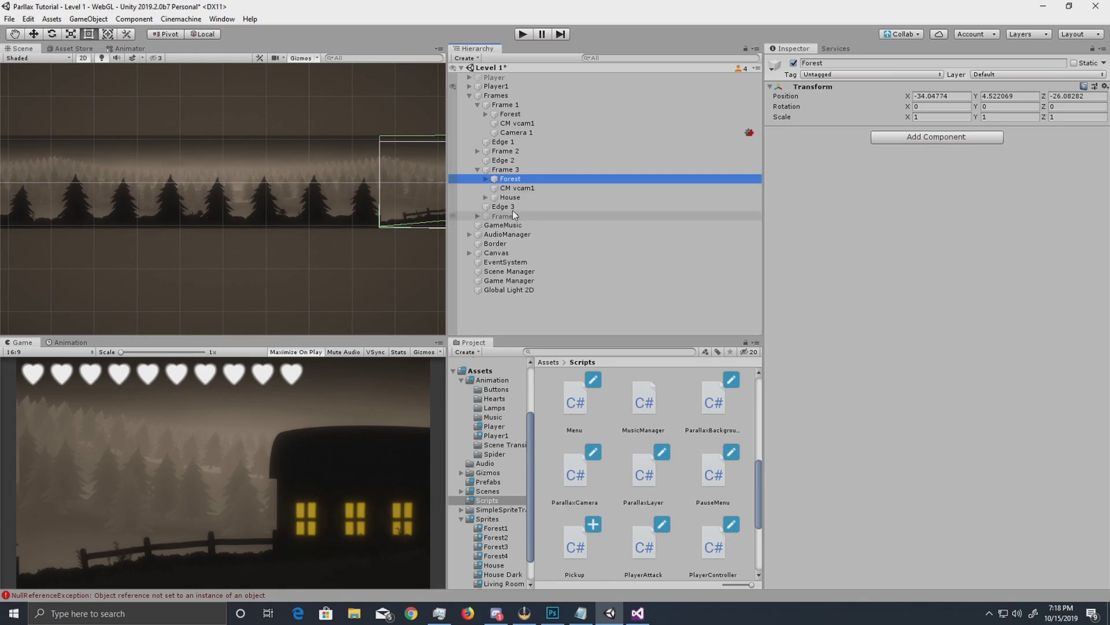
pyautogui.click(499, 171)
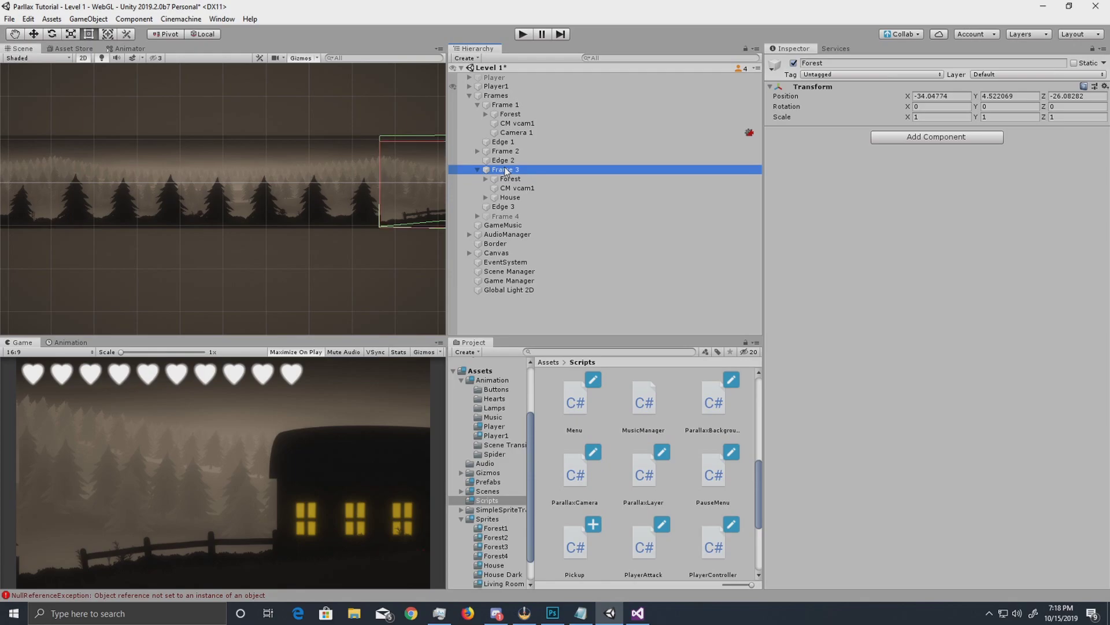
pyautogui.click(515, 180)
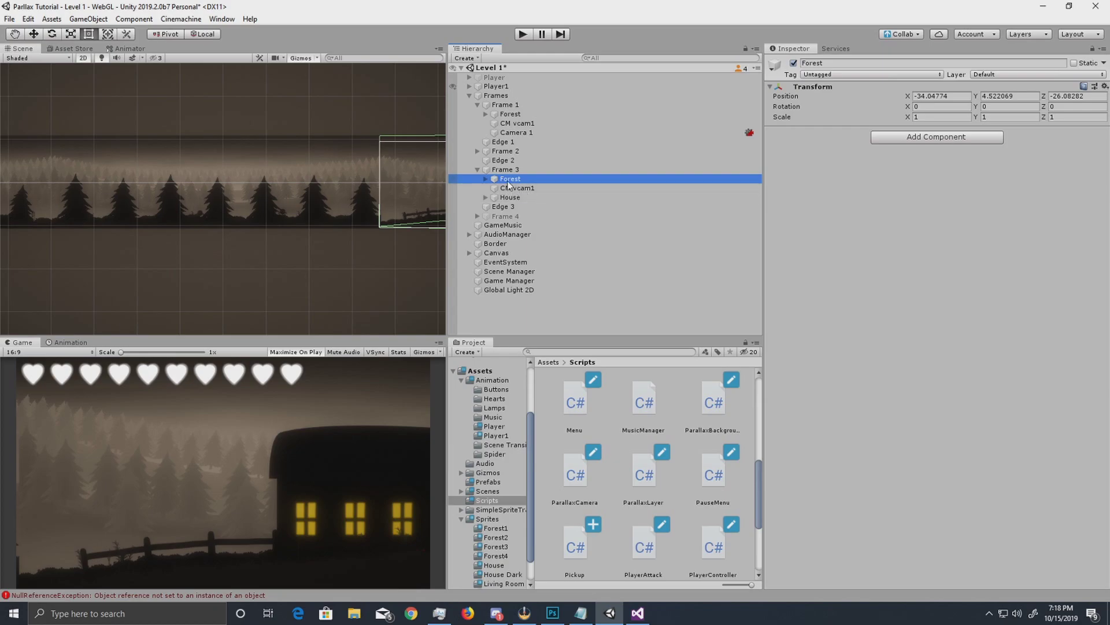
pyautogui.click(895, 177)
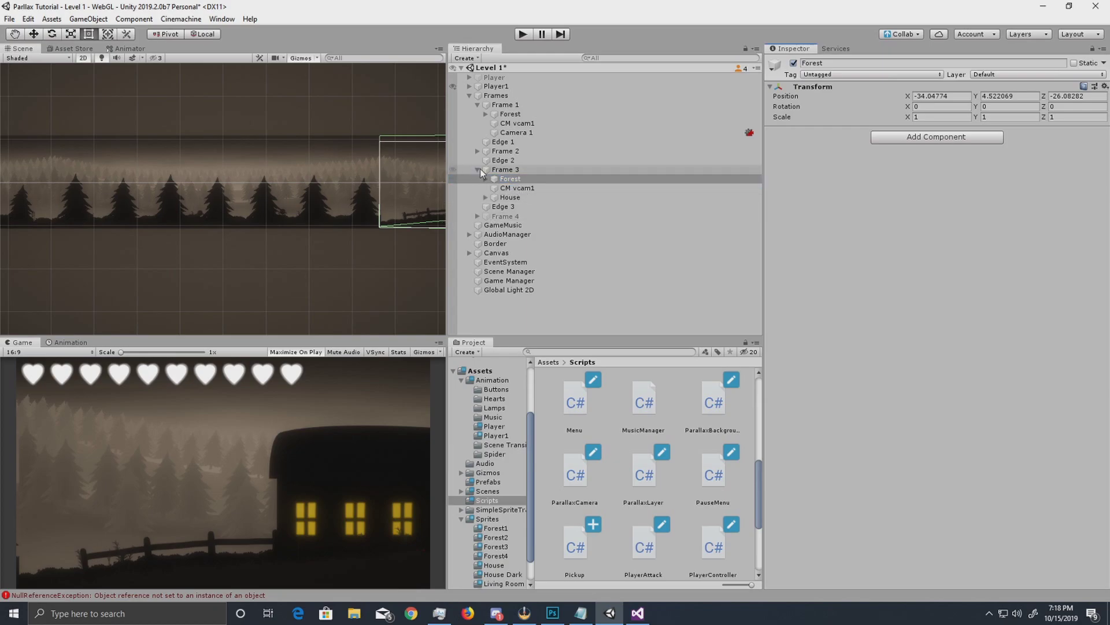
# Deactivate Frame 3 and Frame 2 so that only Frame 1 is active.
pyautogui.click(502, 170)
pyautogui.press('Left')
pyautogui.click(793, 63)
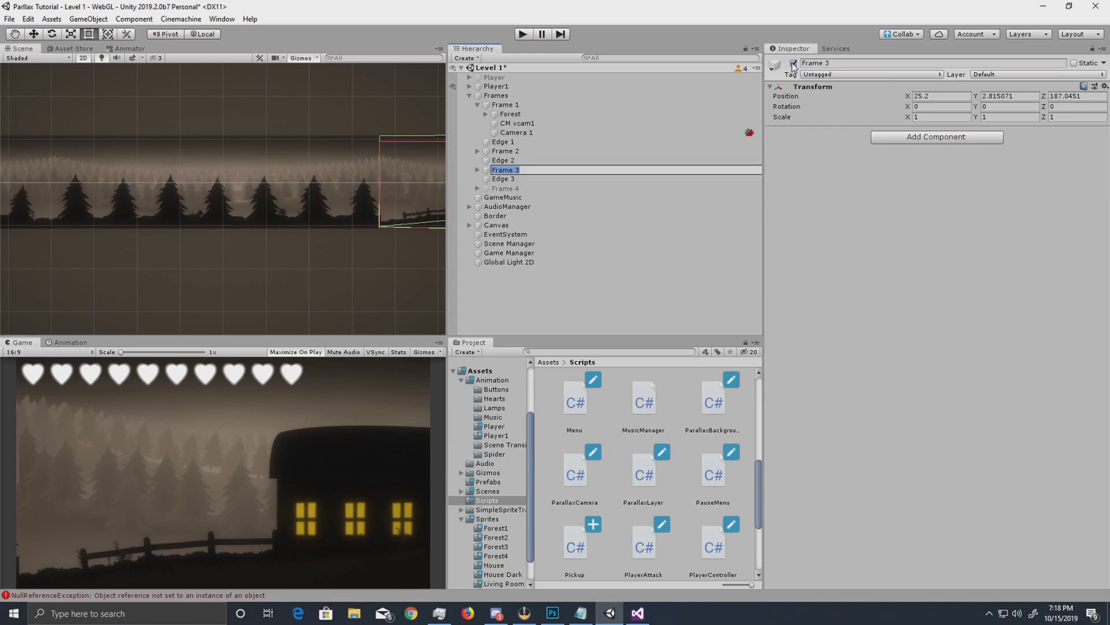
pyautogui.click(540, 155)
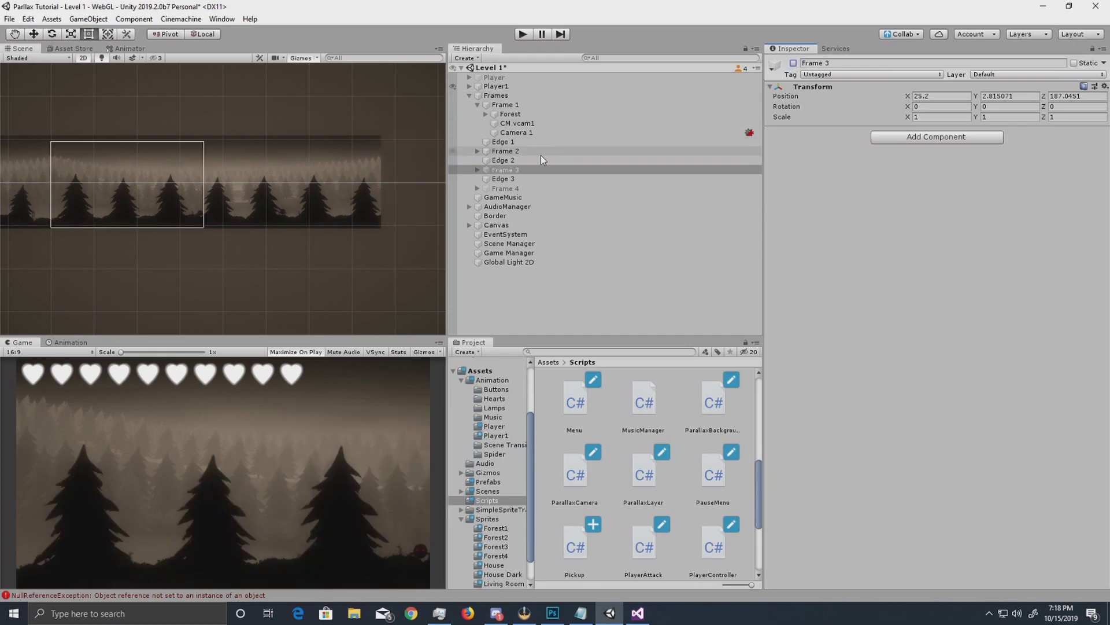
pyautogui.click(793, 62)
# Play-test the level by walking the player right through Frame 1, and stop the game.
pyautogui.click(522, 34)
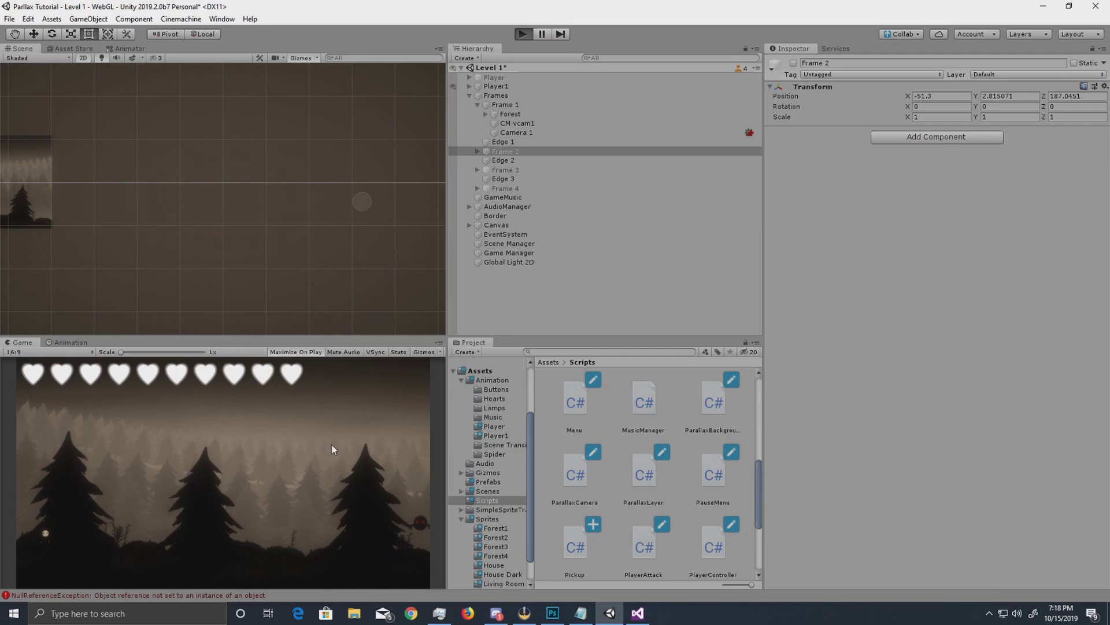
pyautogui.press('Right')
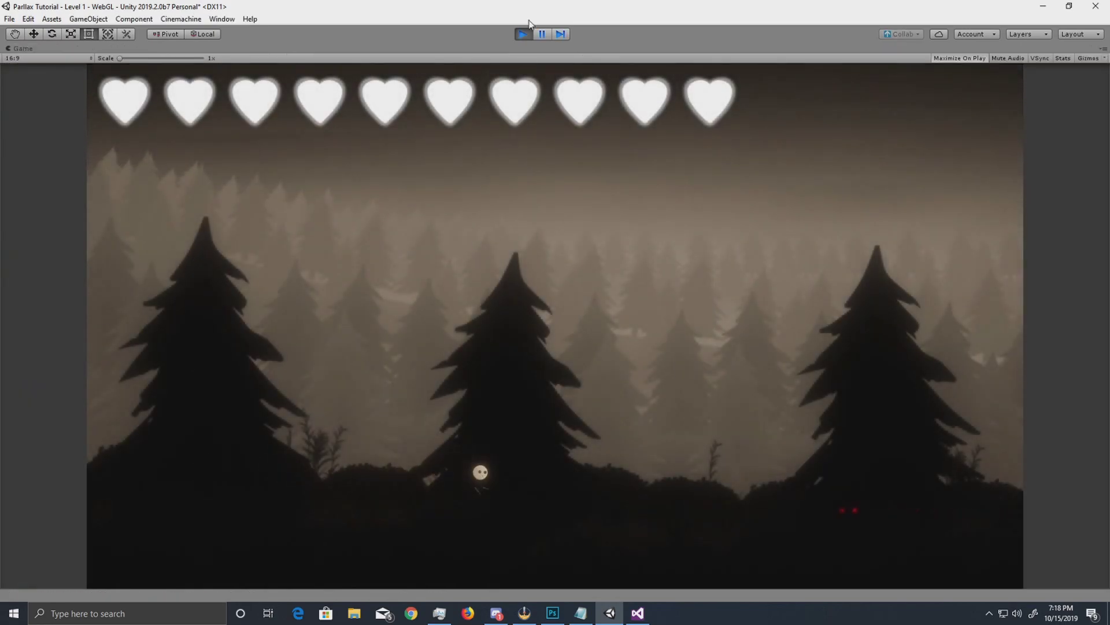
pyautogui.press('Right')
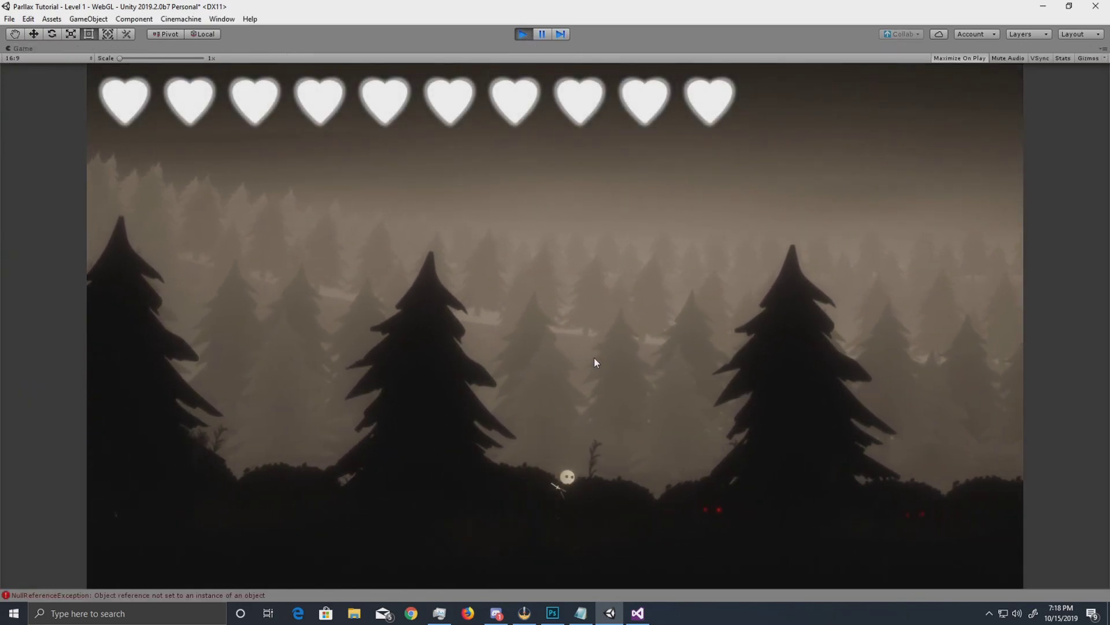
pyautogui.click(522, 34)
# Reactivate Frame 2 and view the area that its Camera 2 covers in the scene.
pyautogui.click(479, 151)
pyautogui.click(477, 151)
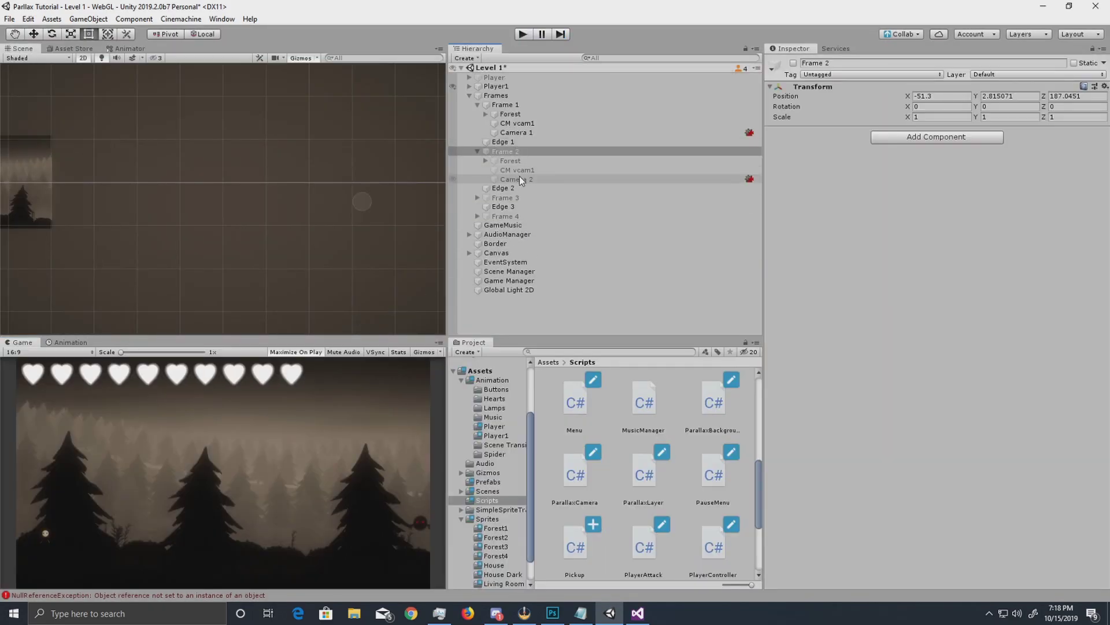
pyautogui.click(521, 179)
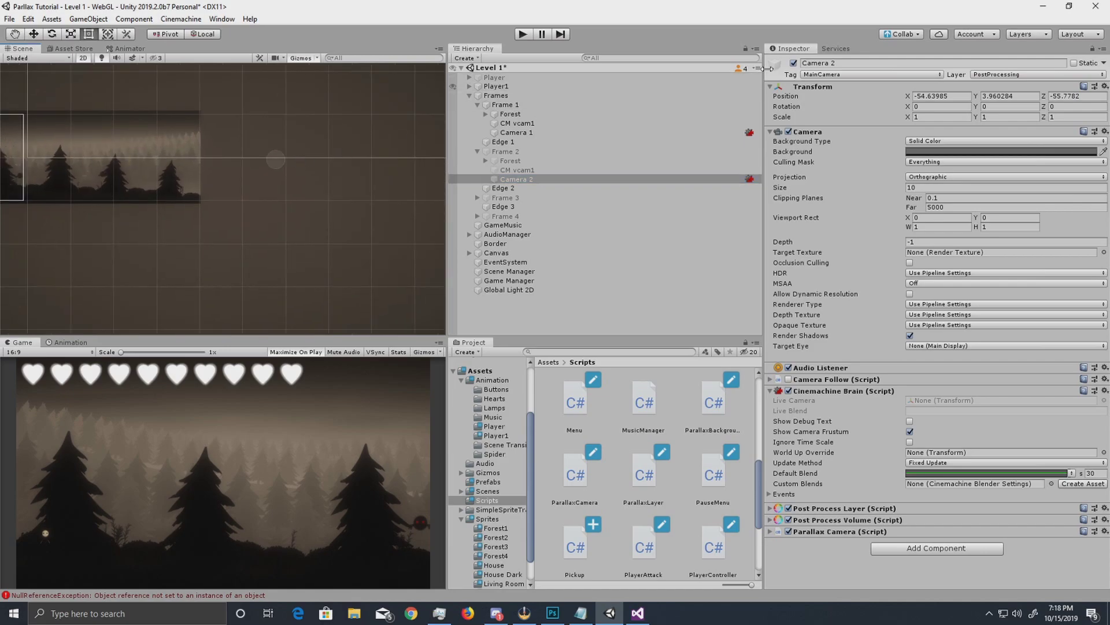
pyautogui.scroll(-5, 210, 159)
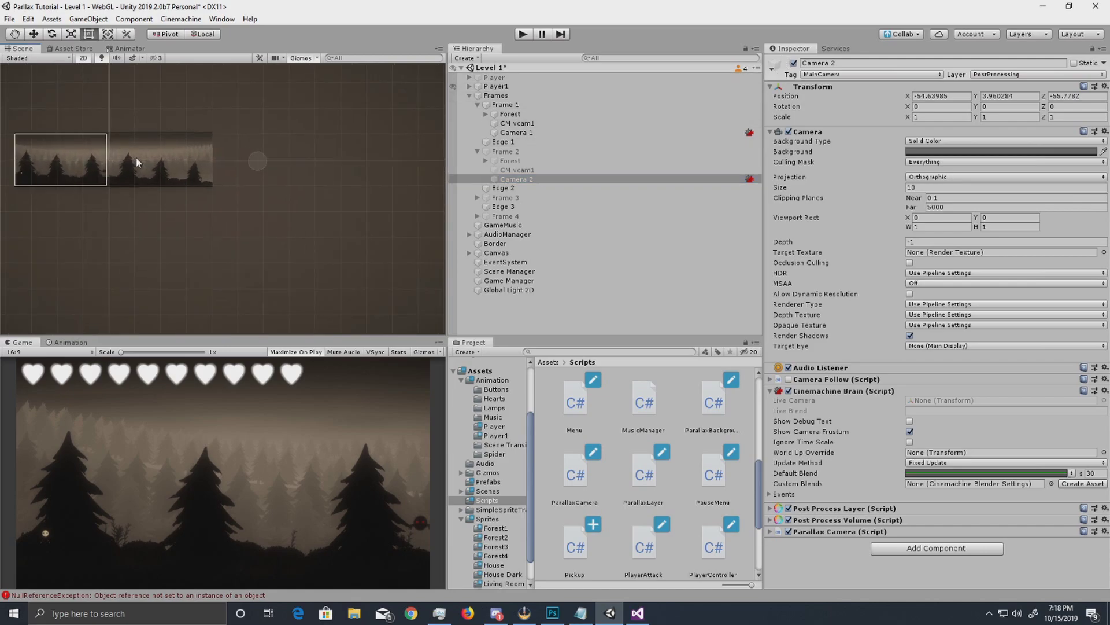
pyautogui.moveTo(76, 152); pyautogui.dragTo(140, 158)
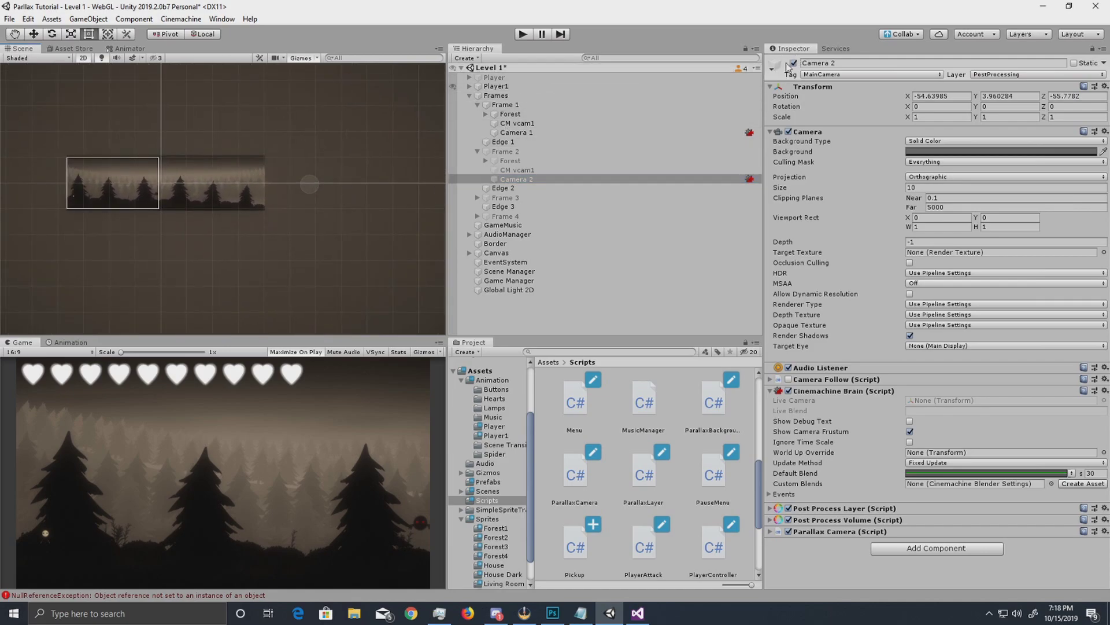
pyautogui.click(529, 151)
pyautogui.click(794, 63)
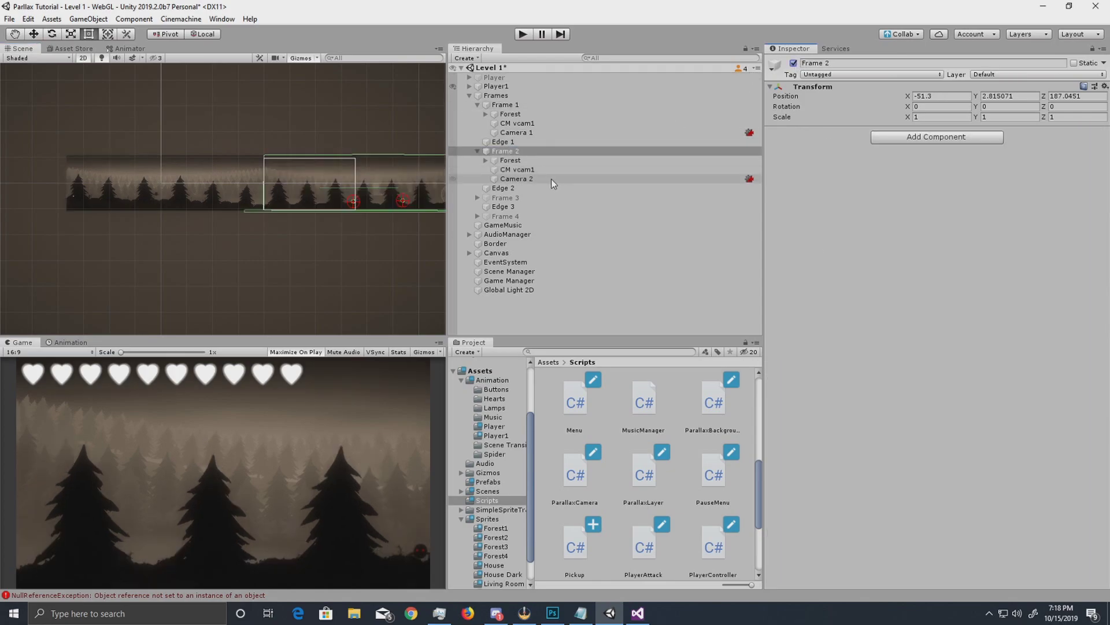
pyautogui.click(551, 178)
pyautogui.moveTo(284, 167); pyautogui.dragTo(178, 171)
pyautogui.press('t')
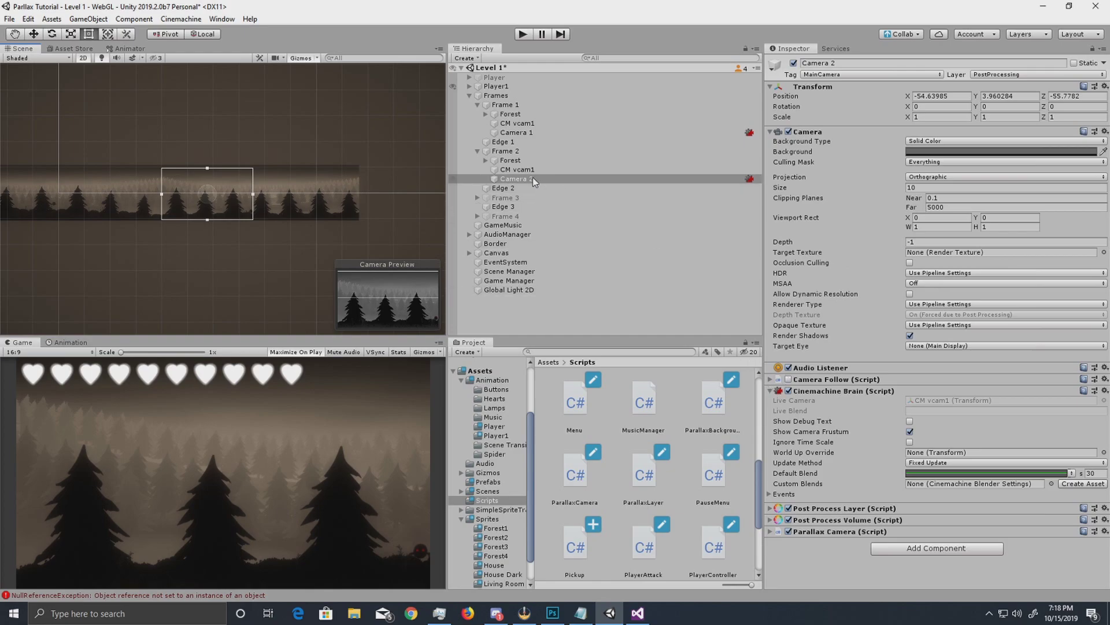
# Review the Cinemachine Virtual Camera and Confiner settings of Frame 2's CM vcam1, and return to Camera 2.
pyautogui.click(518, 169)
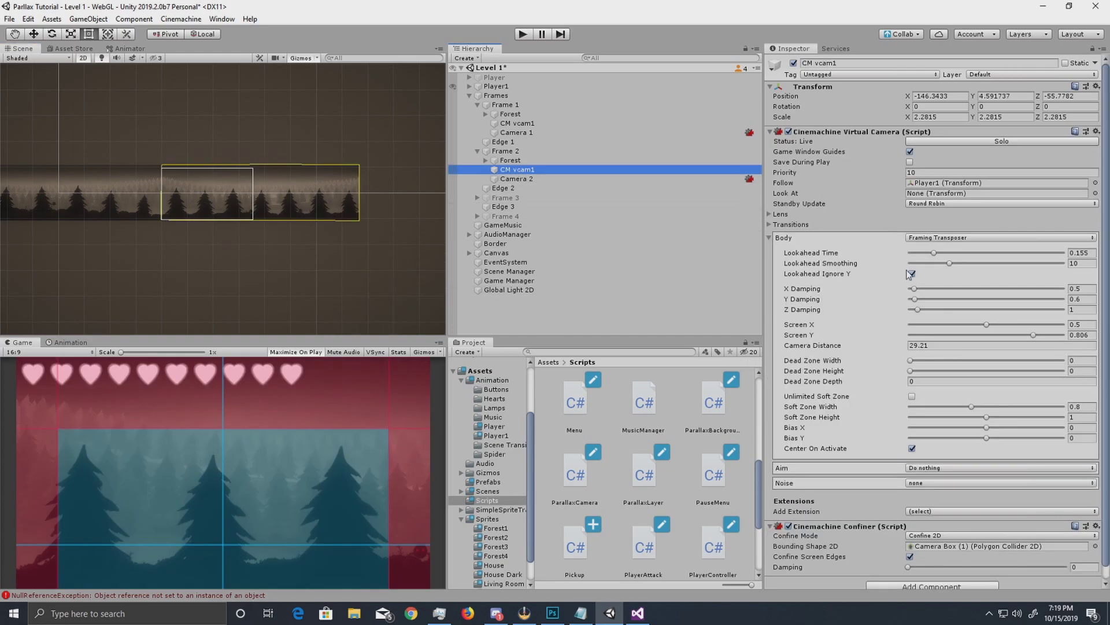
pyautogui.scroll(-1, 925, 343)
pyautogui.scroll(1, 888, 344)
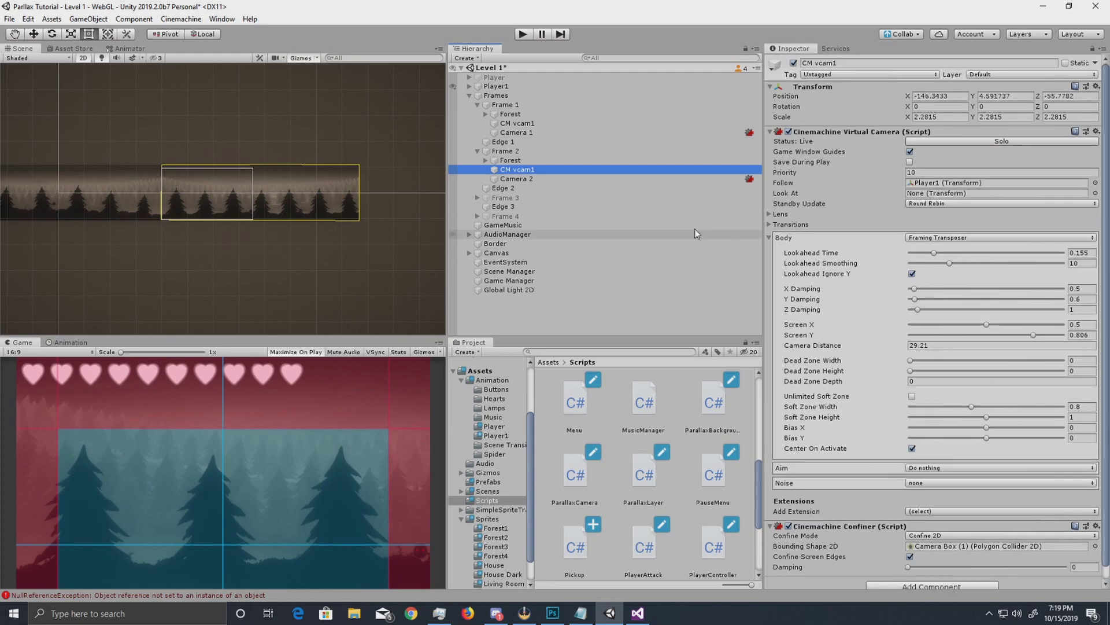
pyautogui.click(512, 181)
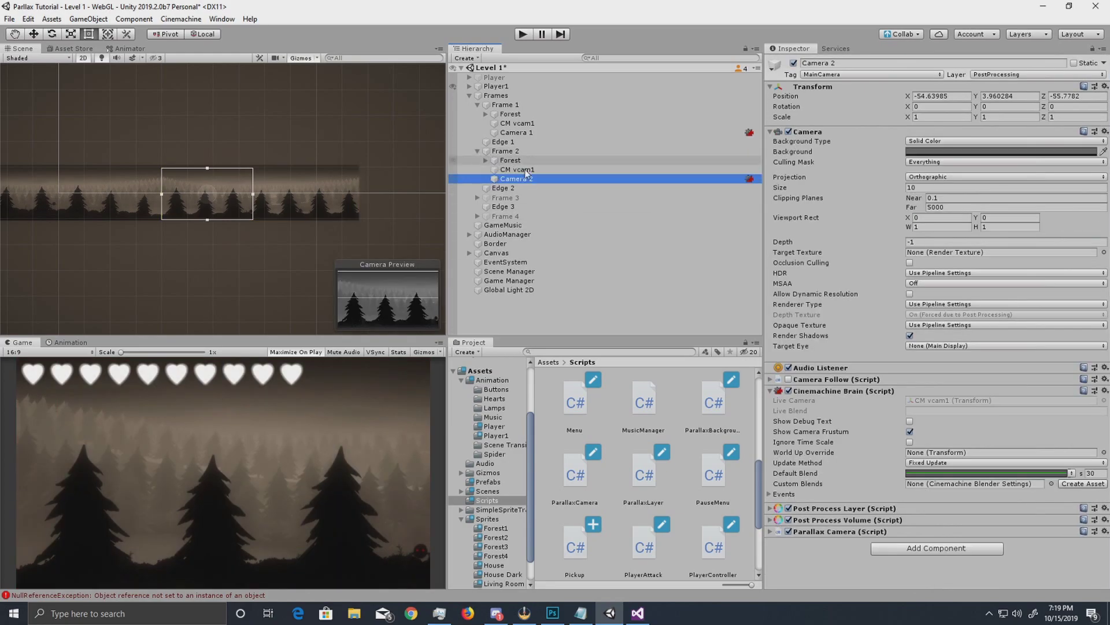
# Deactivate Frame 2 and collapse the contents of Frame 1 and Frame 2 in the object hierarchy.
pyautogui.click(477, 151)
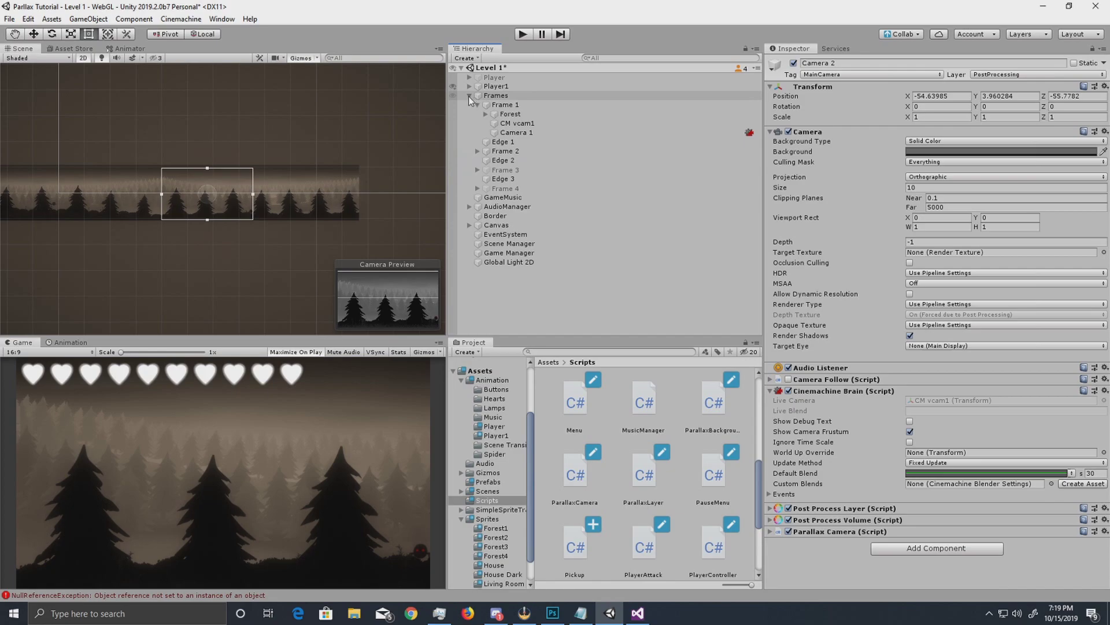
pyautogui.click(469, 95)
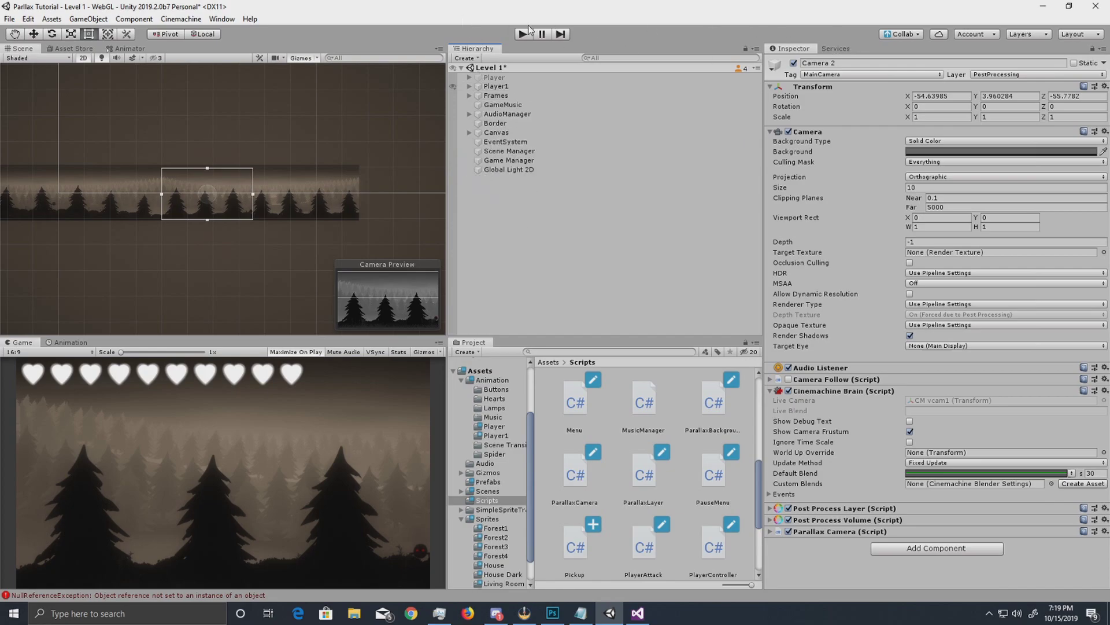
pyautogui.click(469, 95)
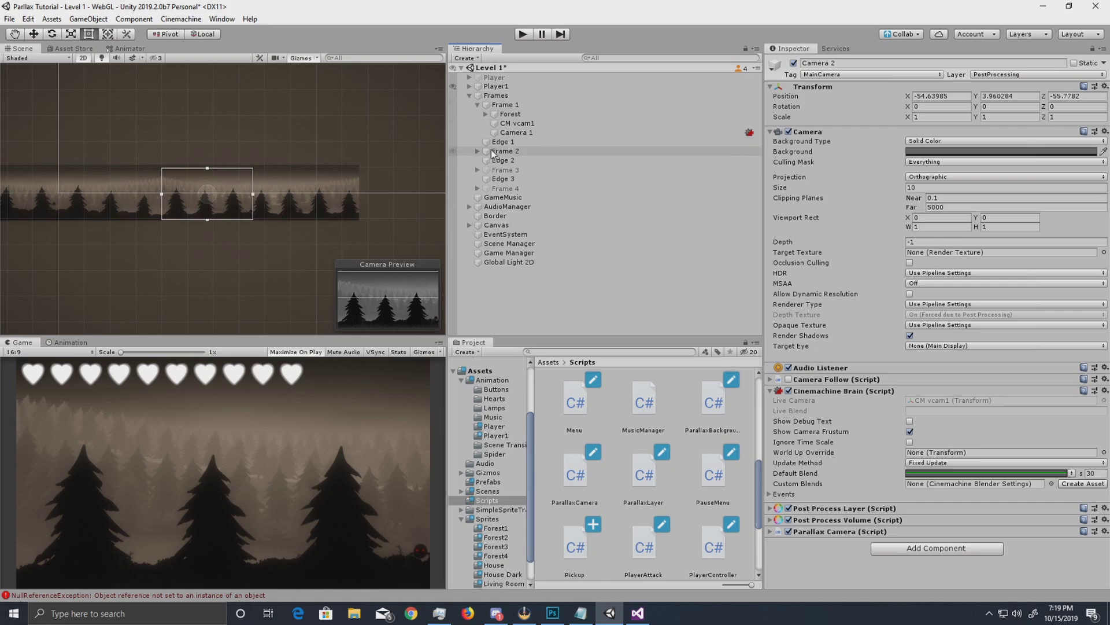
pyautogui.click(497, 151)
pyautogui.click(794, 62)
pyautogui.click(477, 106)
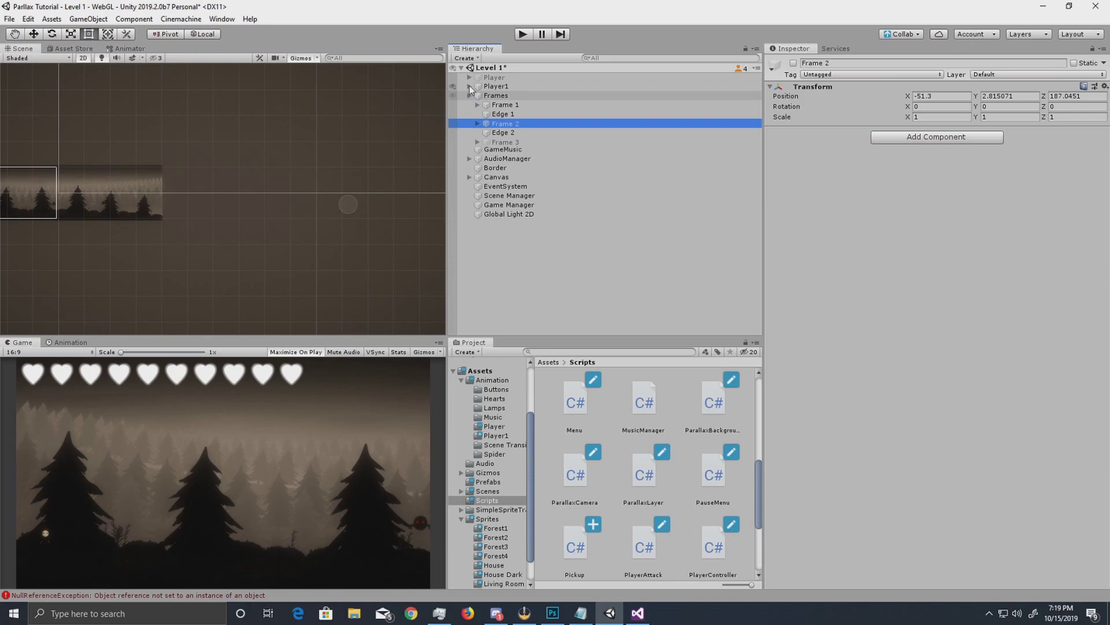
# Collapse the Frames group and play-test the level, moving the player back and forth among the enemies early in Frame 1.
pyautogui.click(469, 95)
pyautogui.click(522, 33)
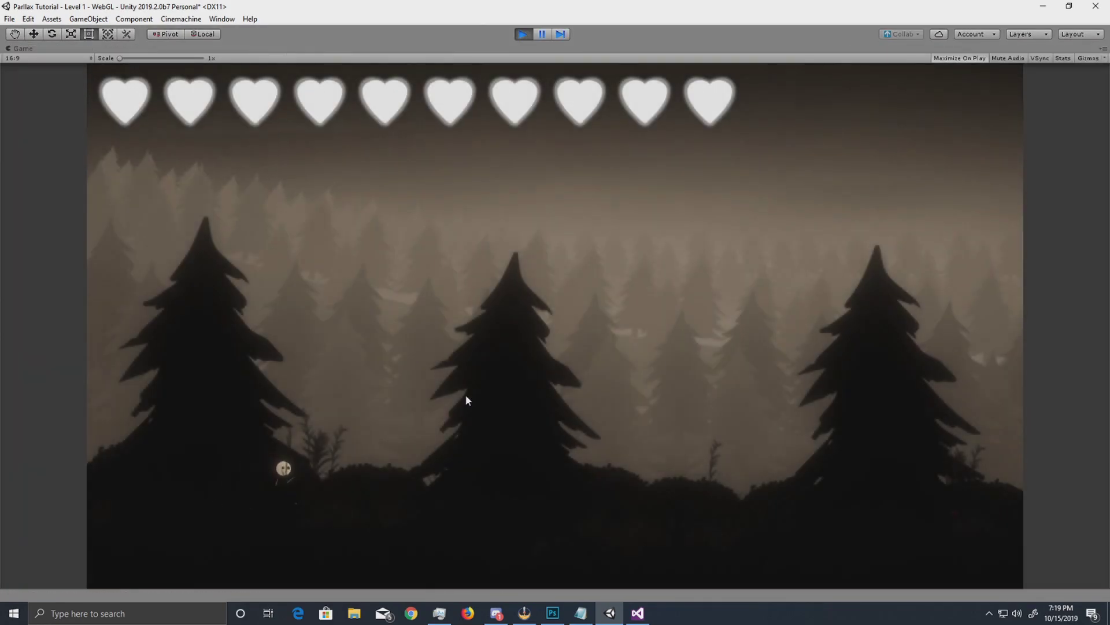
pyautogui.press('Right')
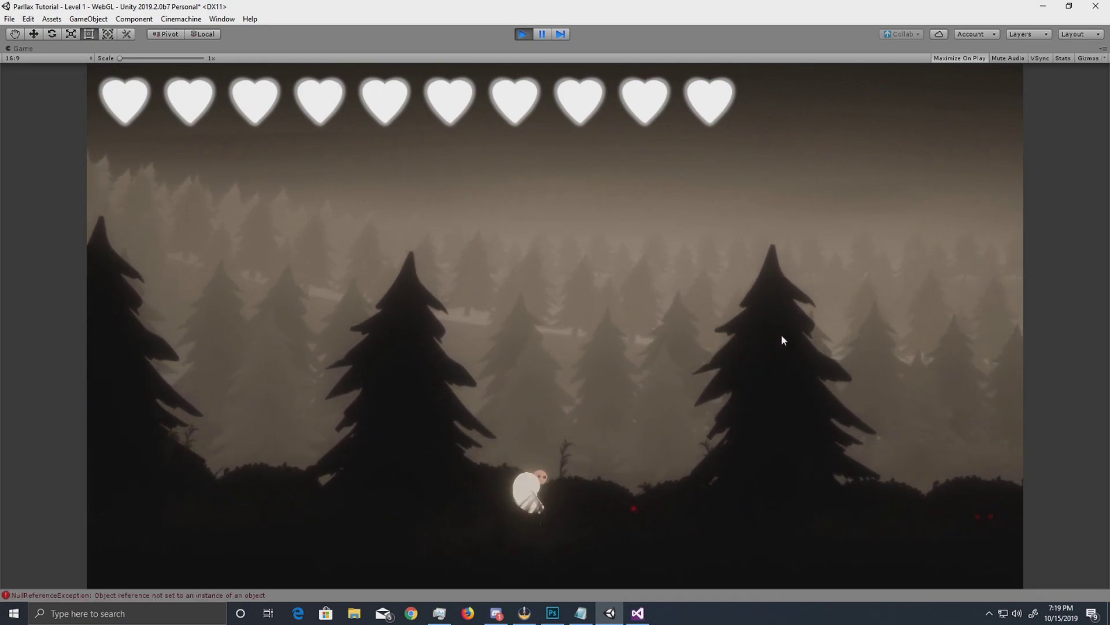
pyautogui.press('Left')
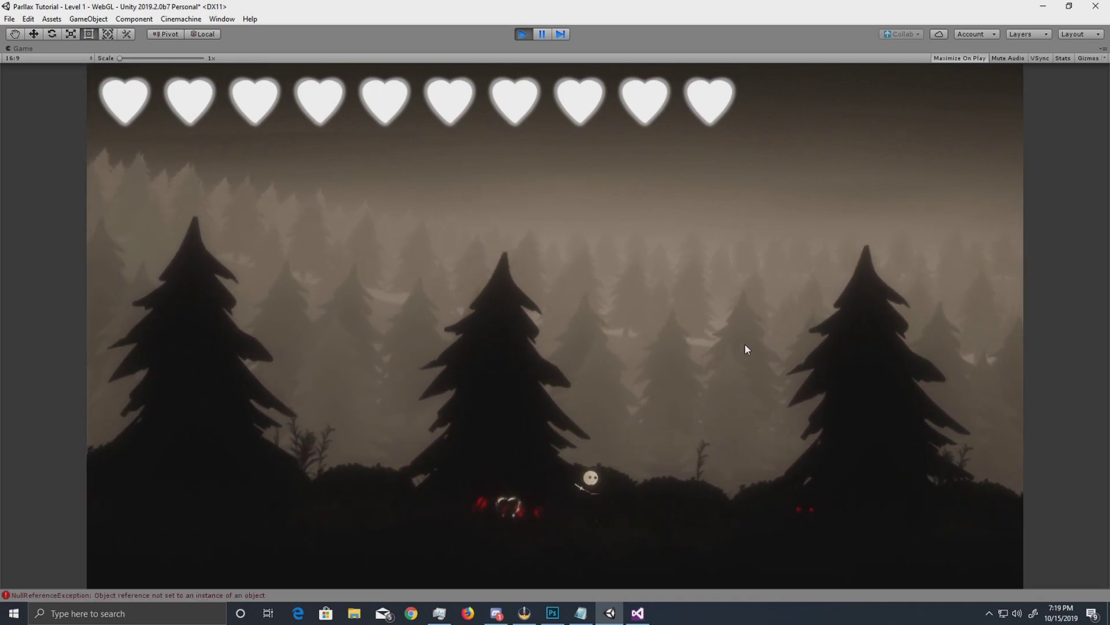
pyautogui.press('Right')
pyautogui.press('Left')
pyautogui.press('Right')
pyautogui.press('Left')
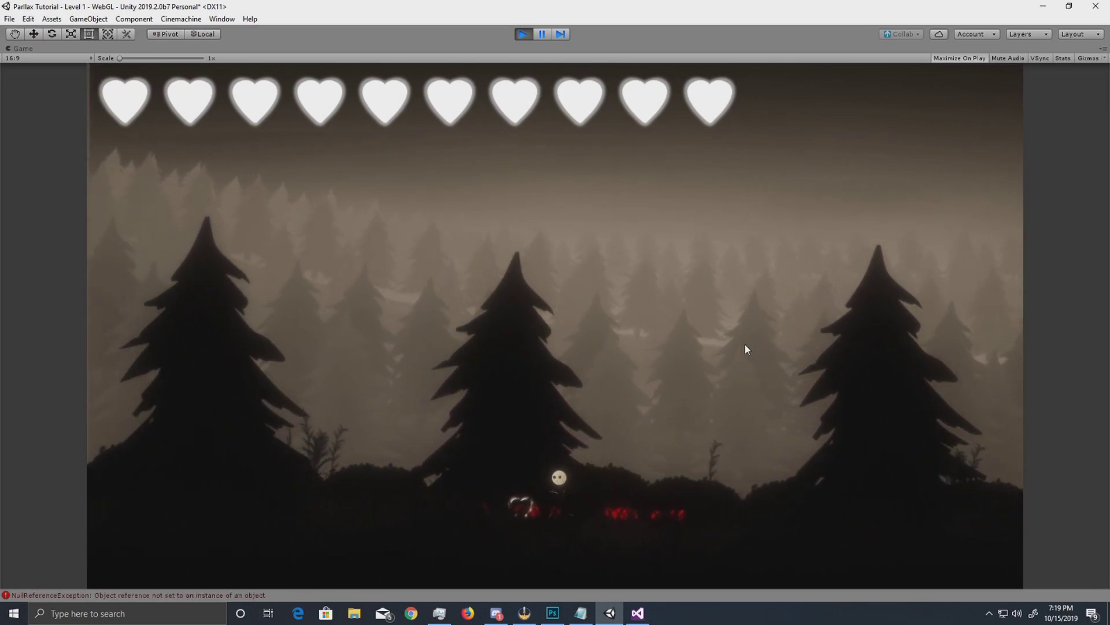
# Walk the player right through the rest of Frame 1 and across its edge into Frame 2.
pyautogui.press('Right')
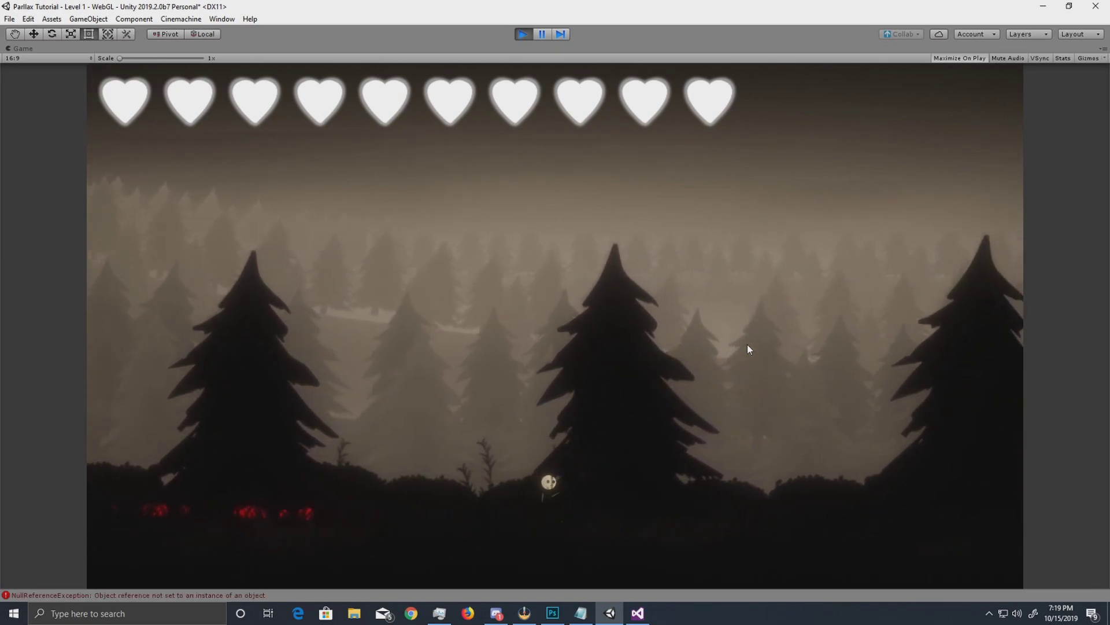
pyautogui.press('Right')
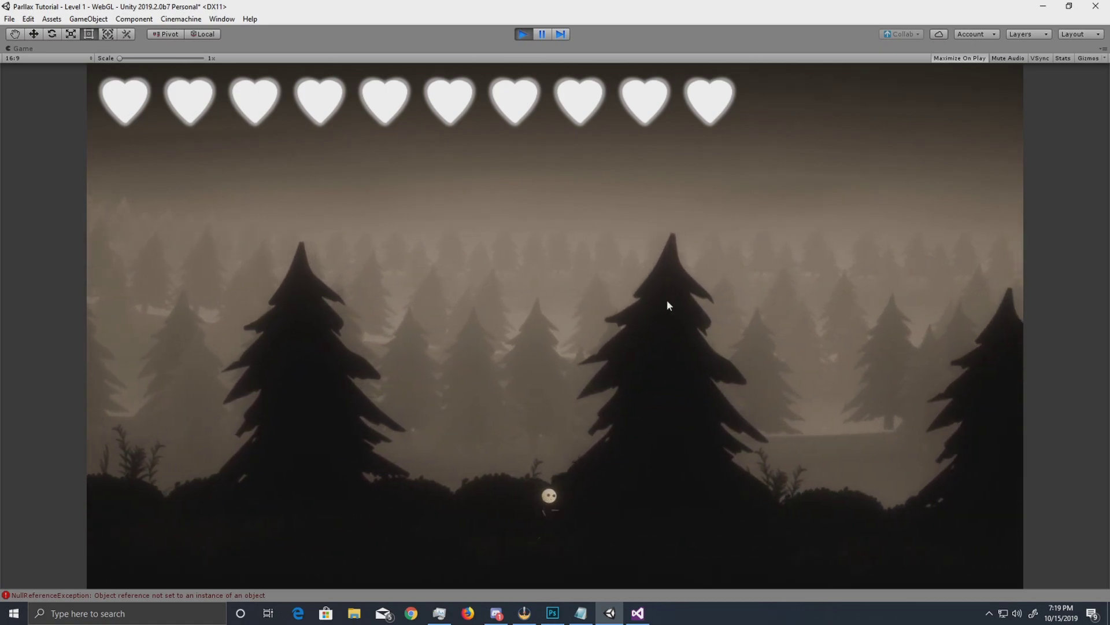
pyautogui.press('Right')
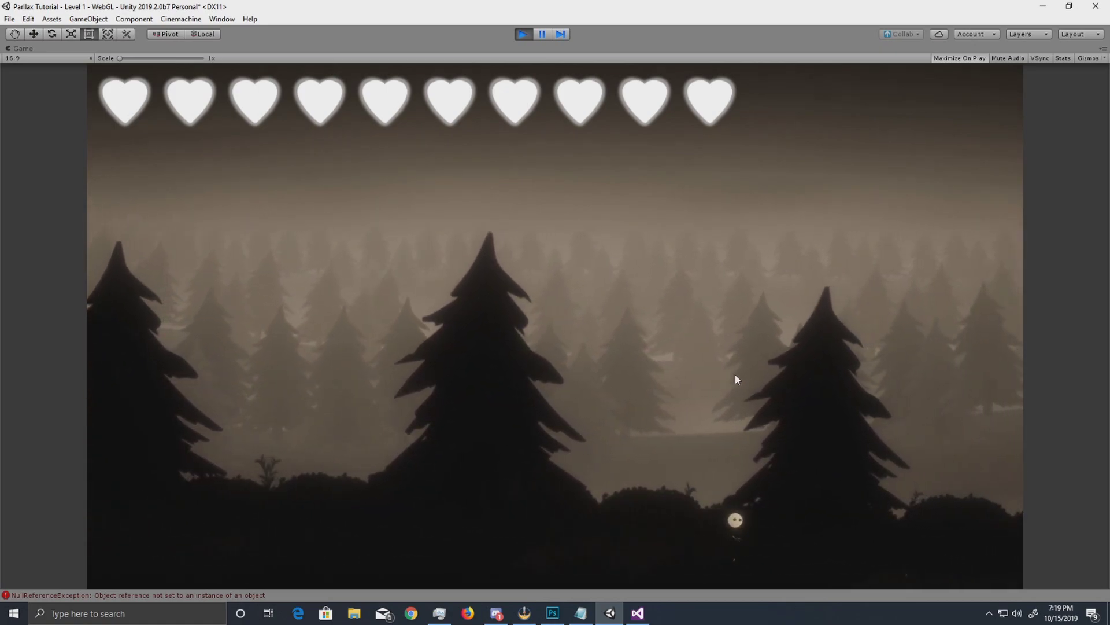
pyautogui.press('Right')
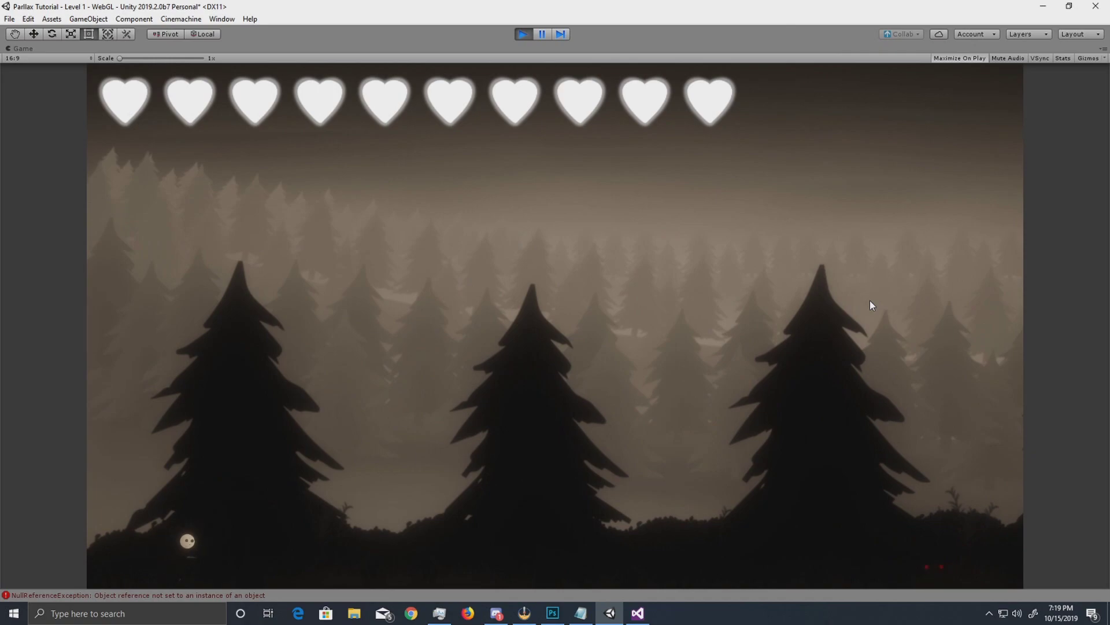
# Walk the player right through Frame 2, past the enemies, to check how its parallax layers scroll.
pyautogui.press('Right')
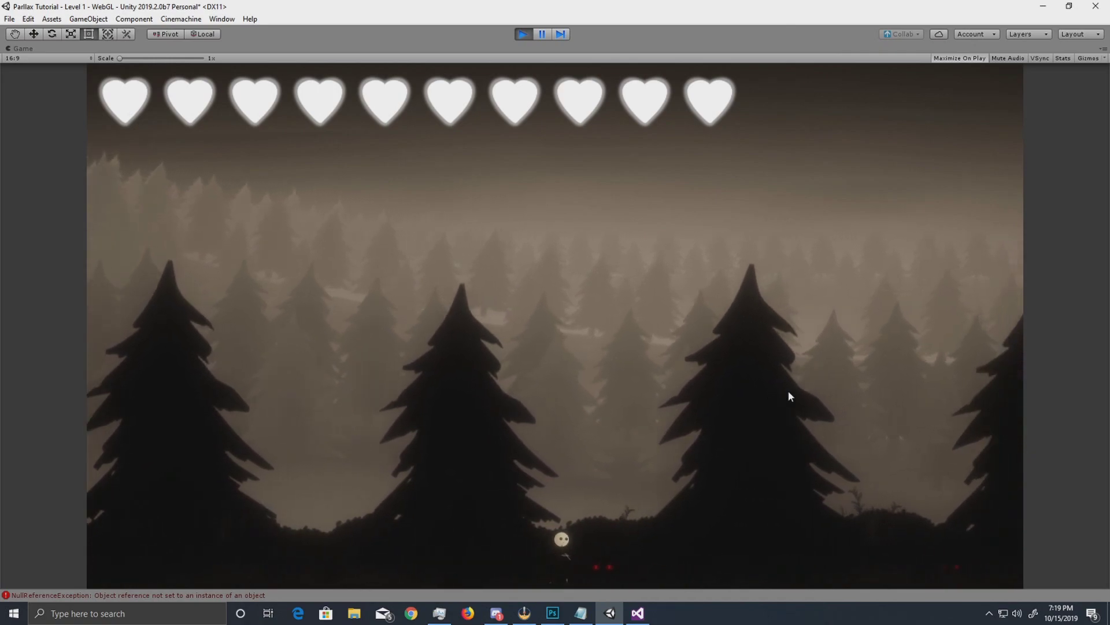
pyautogui.press('Right')
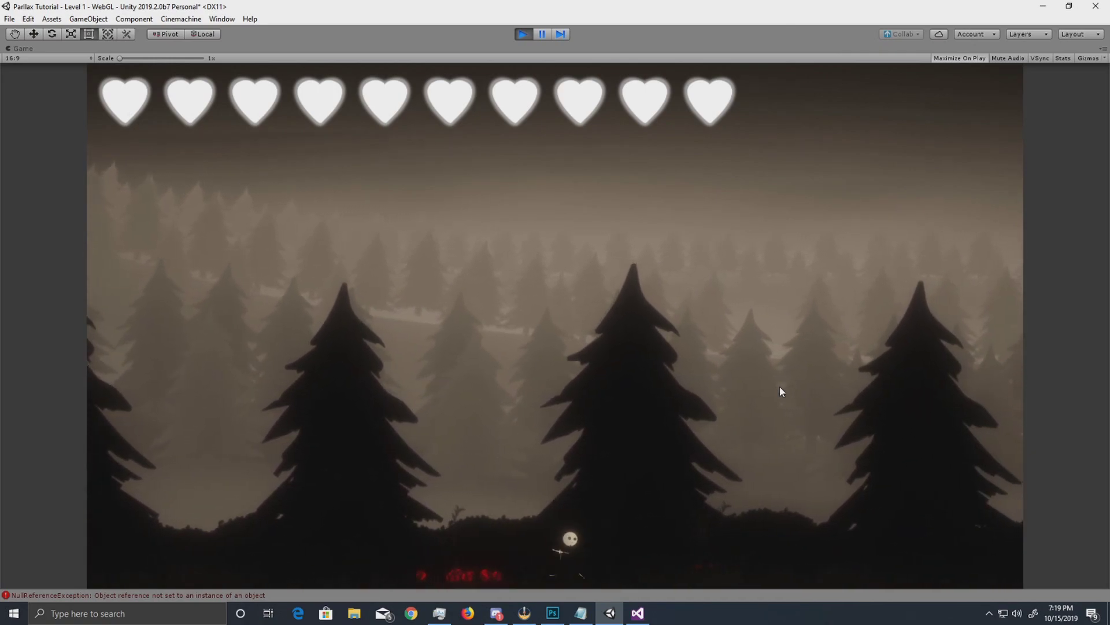
pyautogui.press('Right')
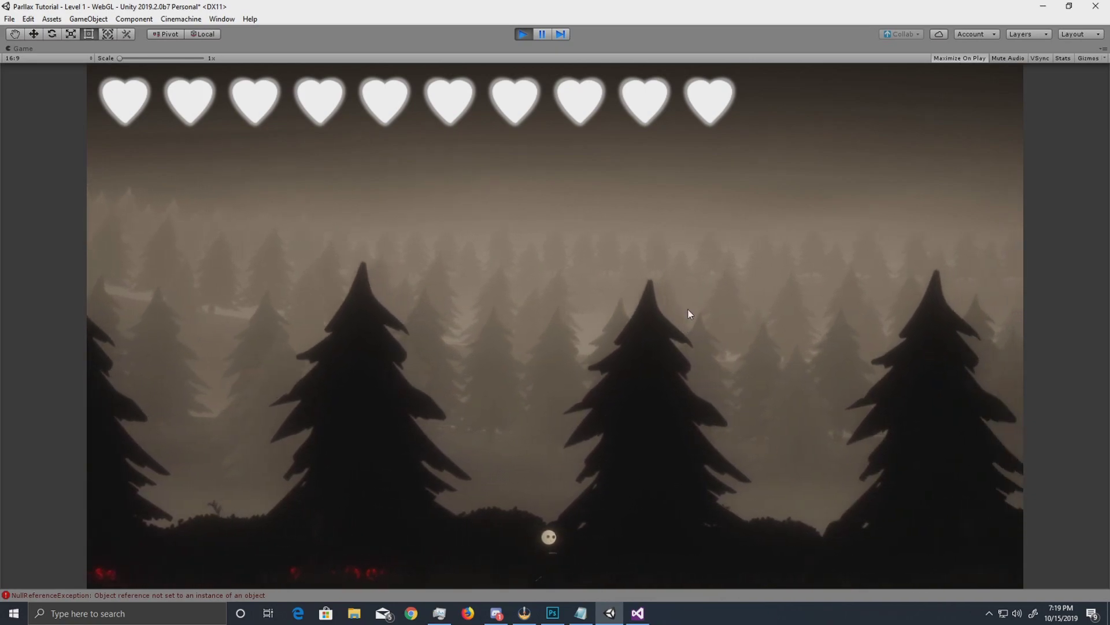
pyautogui.press('Right')
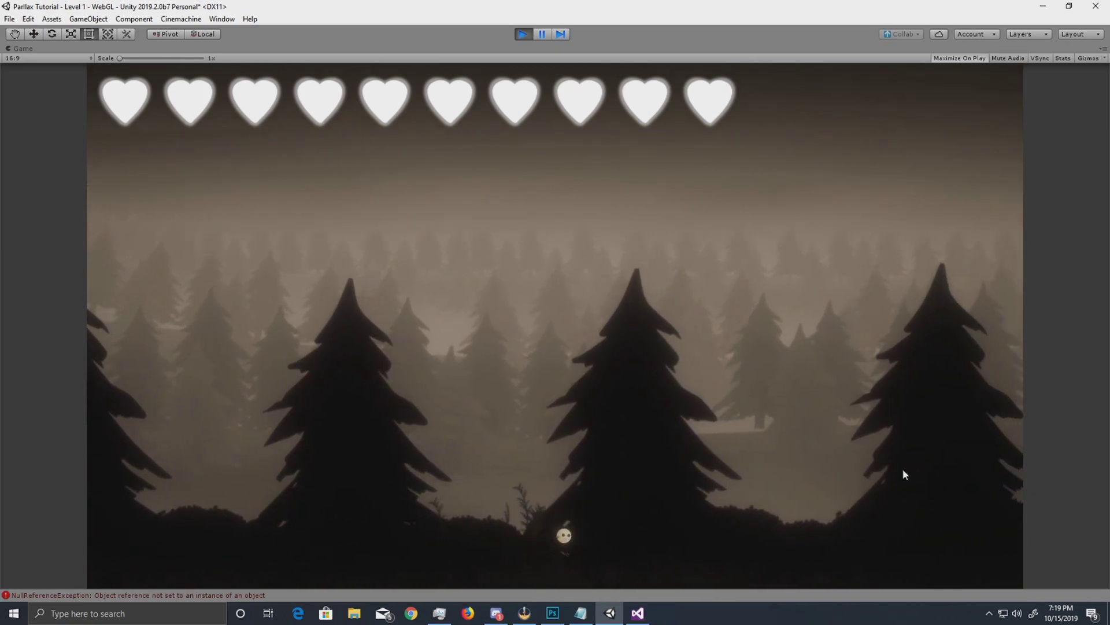
# Walk the player back left through Frame 2 and across the edge into Frame 1.
pyautogui.press('Left')
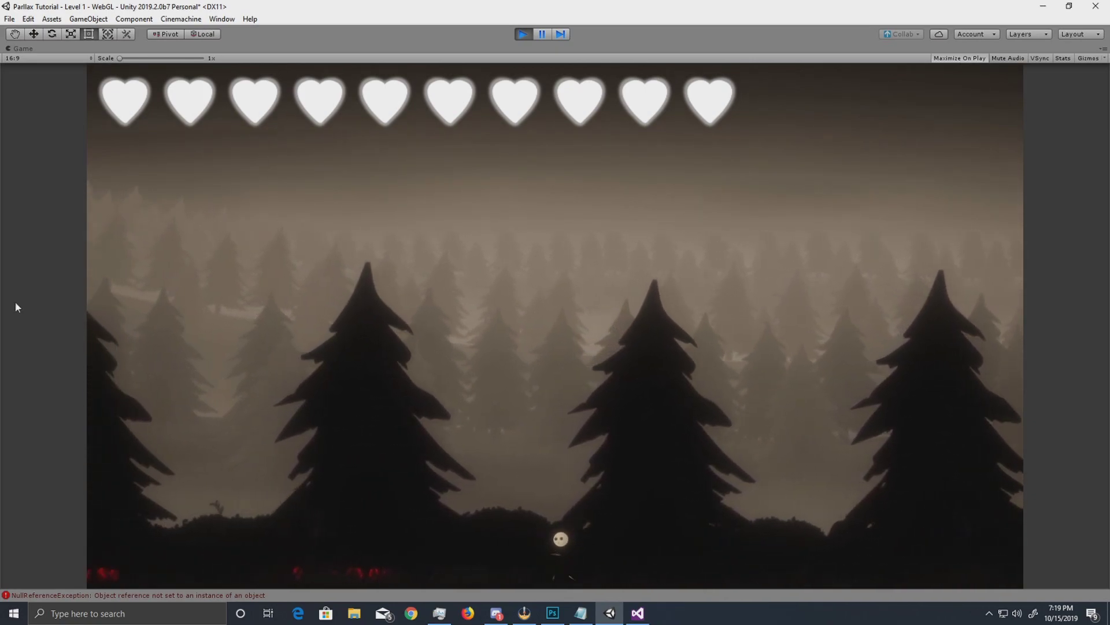
pyautogui.press('Left')
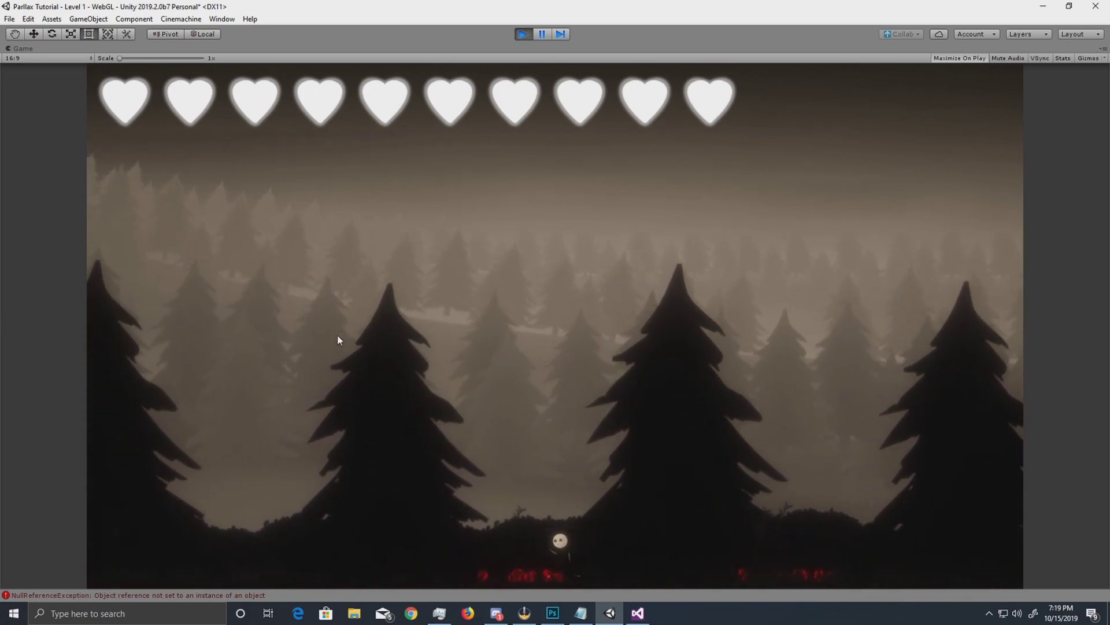
pyautogui.press('Left')
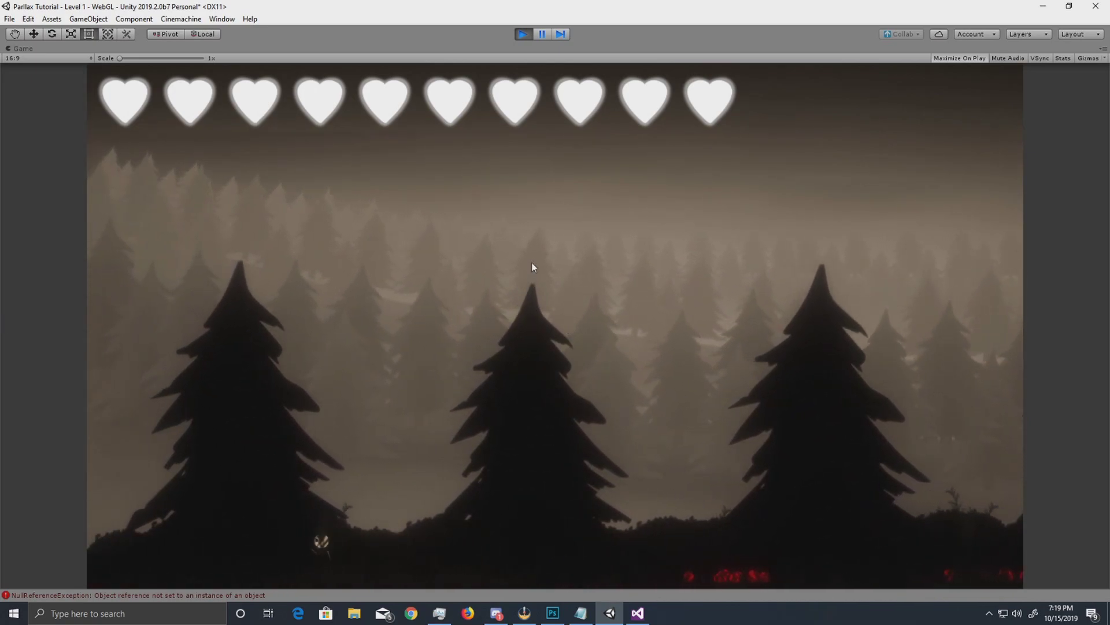
pyautogui.press('Left')
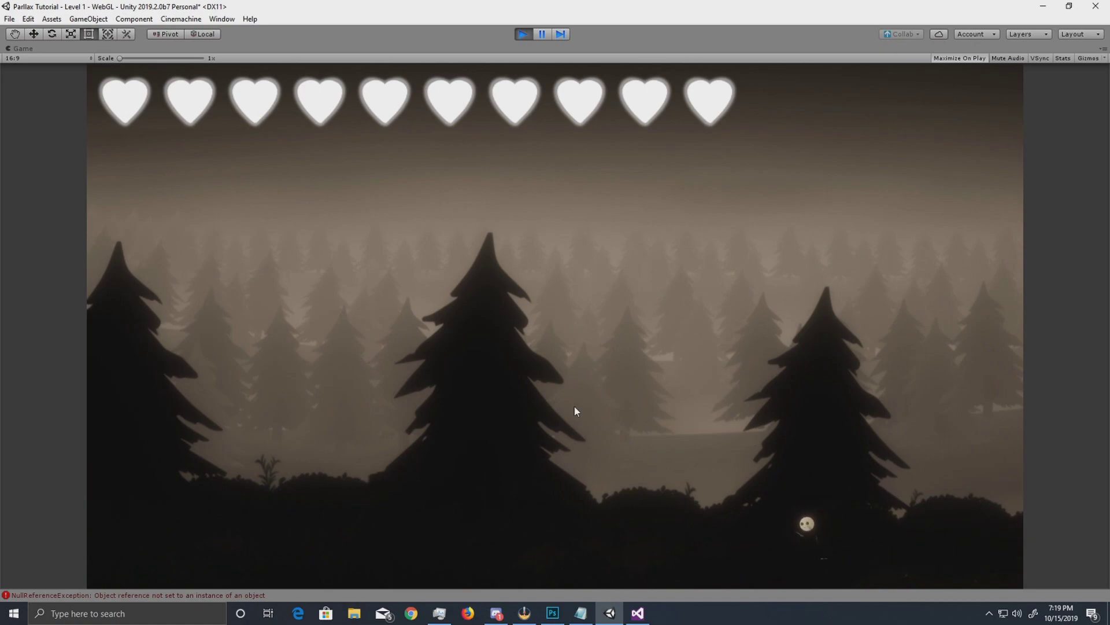
# Walk the player left through Frame 1 and back toward its right end, and stop the game.
pyautogui.press('Left')
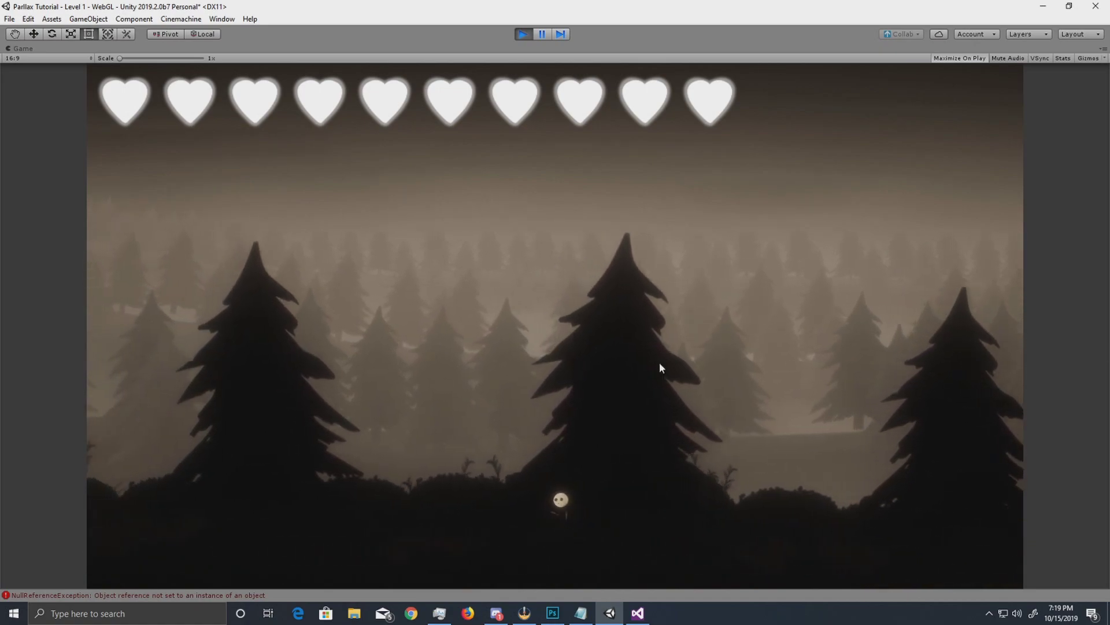
pyautogui.press('Left')
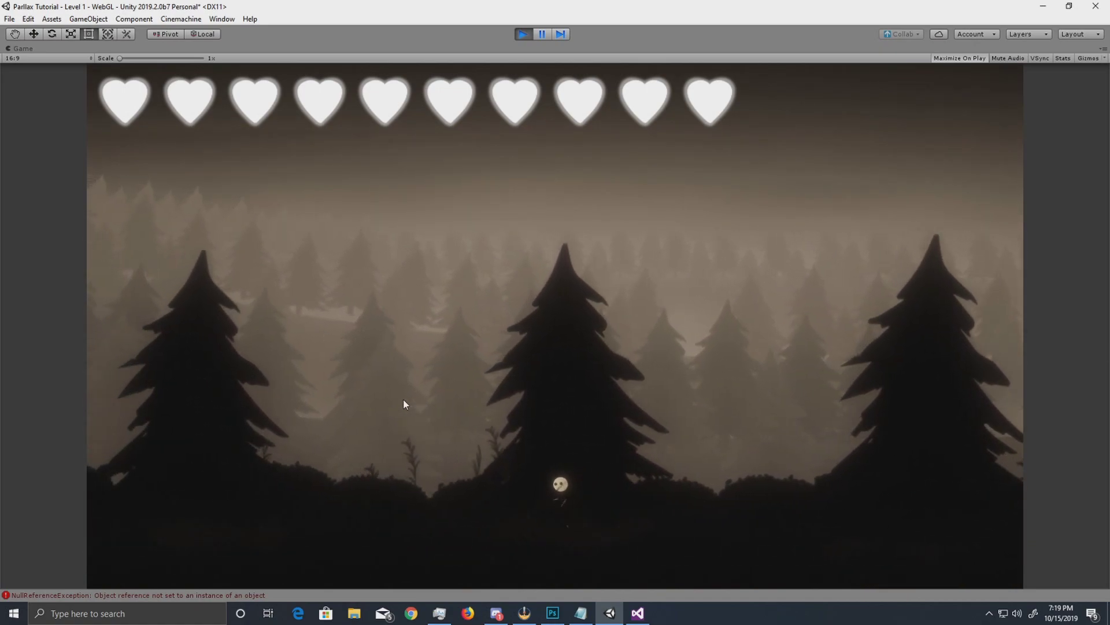
pyautogui.press('Left')
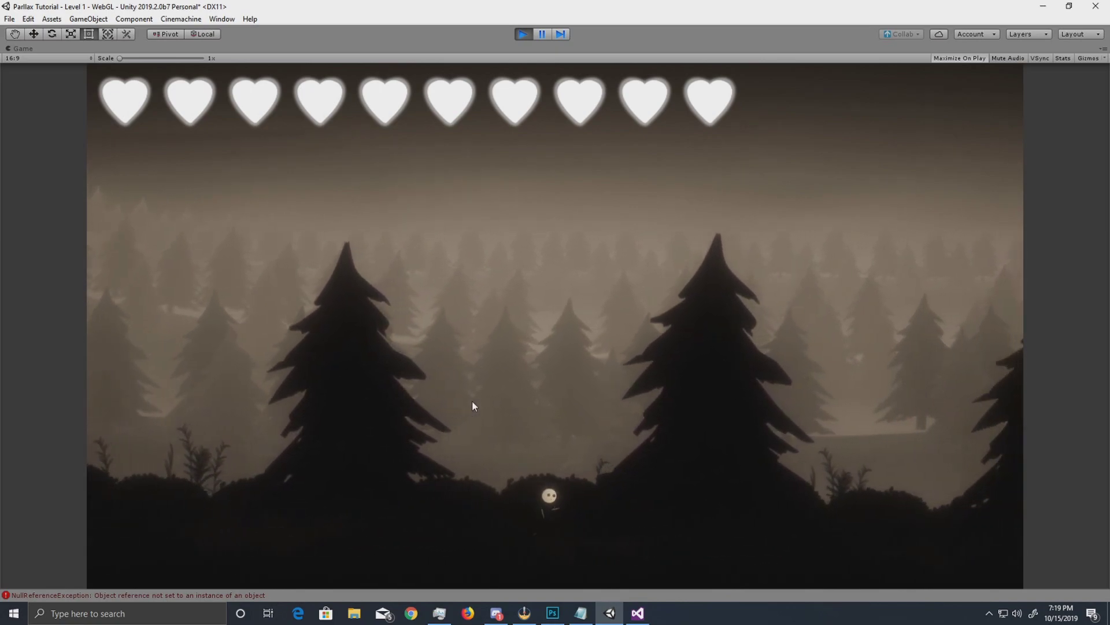
pyautogui.press('Right')
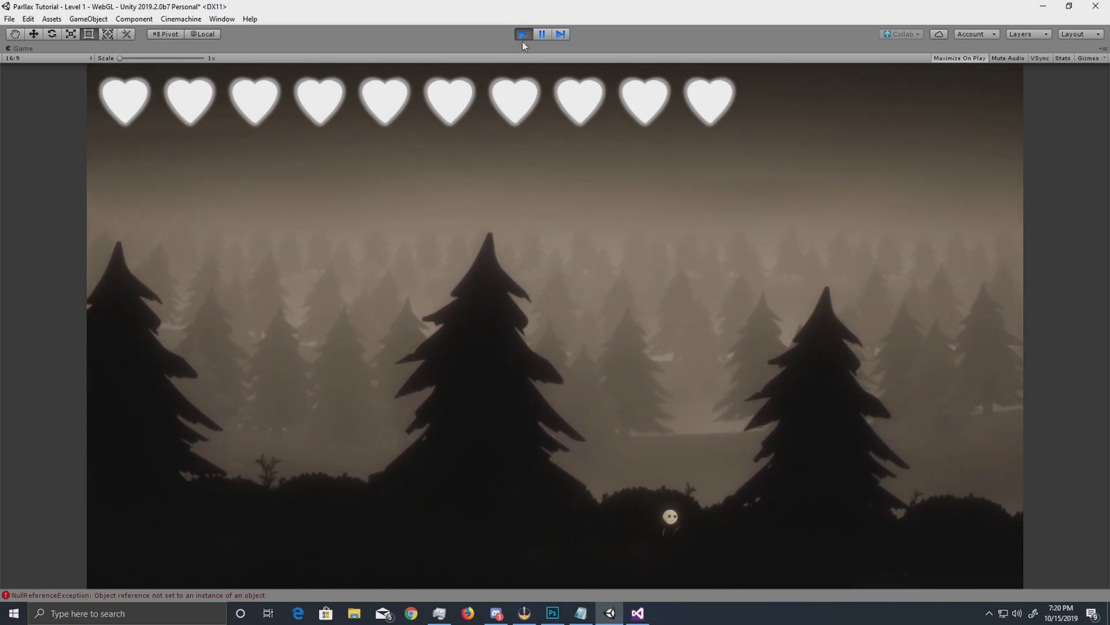
pyautogui.click(522, 35)
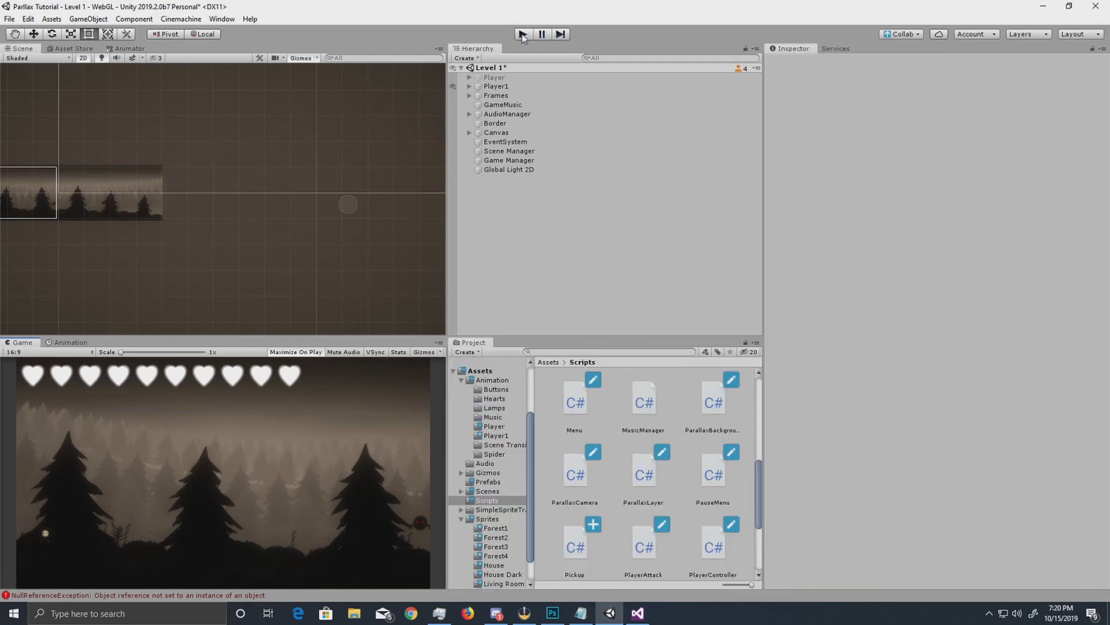
pyautogui.moveTo(119, 225); pyautogui.dragTo(292, 223, button='middle')
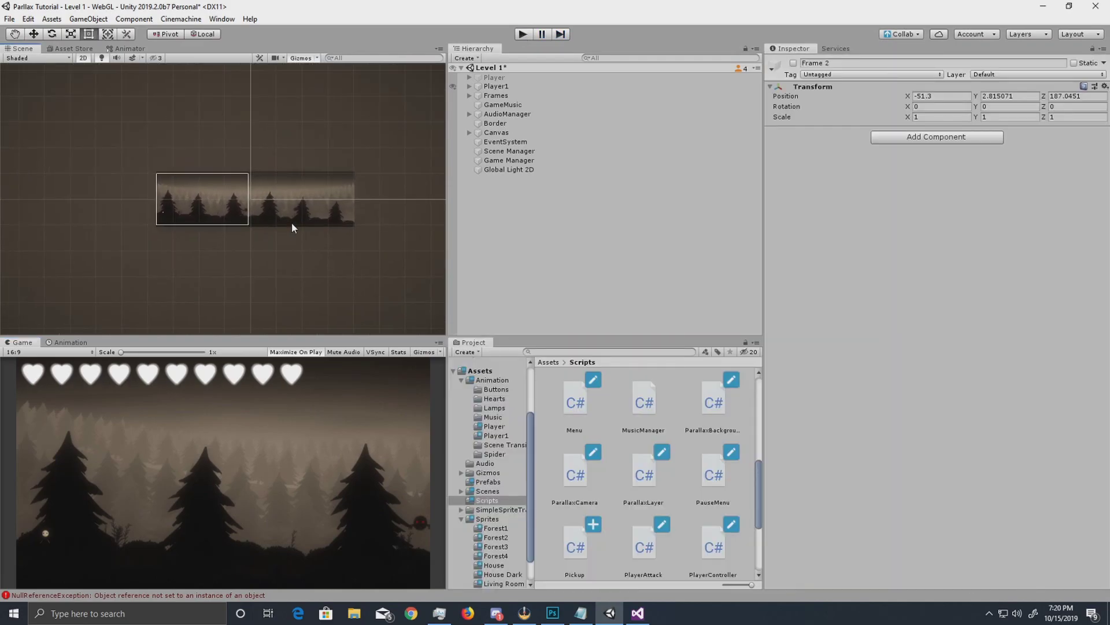